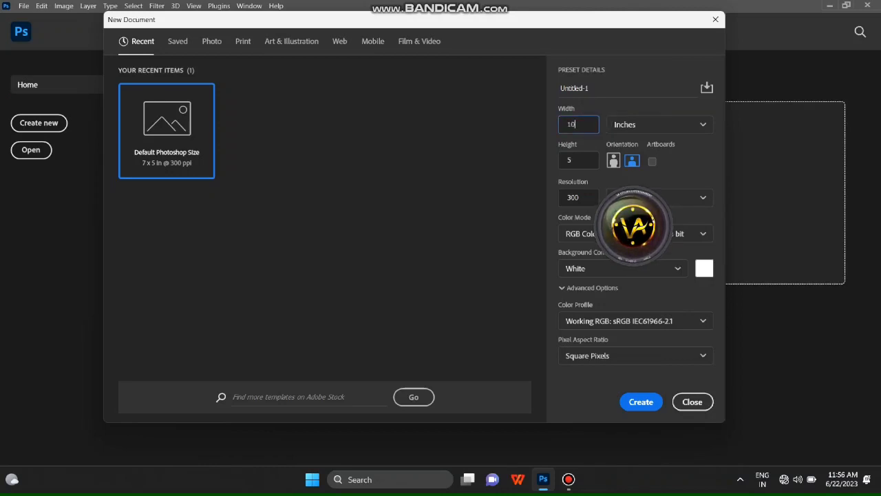
Create the new 10 × 15 inch portrait document at 600 ppi.
{"action": "left_click", "coordinate": [632, 401]}
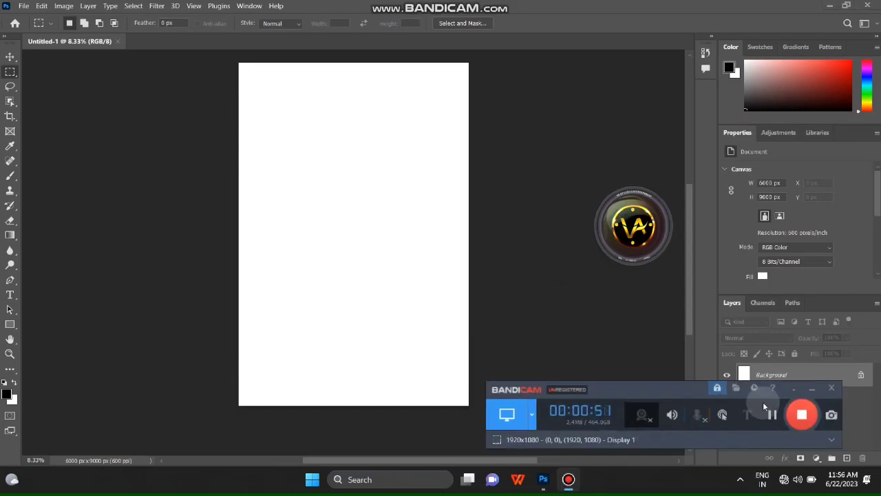
Open the cloud photo 58330.jpg and copy the whole image.
{"action": "left_click", "coordinate": [24, 5]}
{"action": "left_click", "coordinate": [41, 19]}
{"action": "left_click", "coordinate": [716, 20]}
{"action": "key", "text": "ctrl+o"}
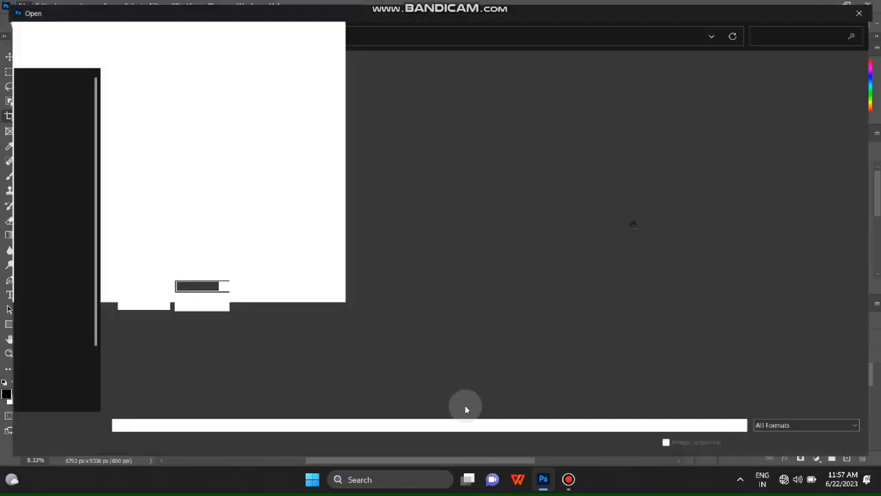
{"action": "double_click", "coordinate": [198, 103]}
{"action": "scroll", "coordinate": [413, 334], "scroll_direction": "down", "scroll_amount": 10}
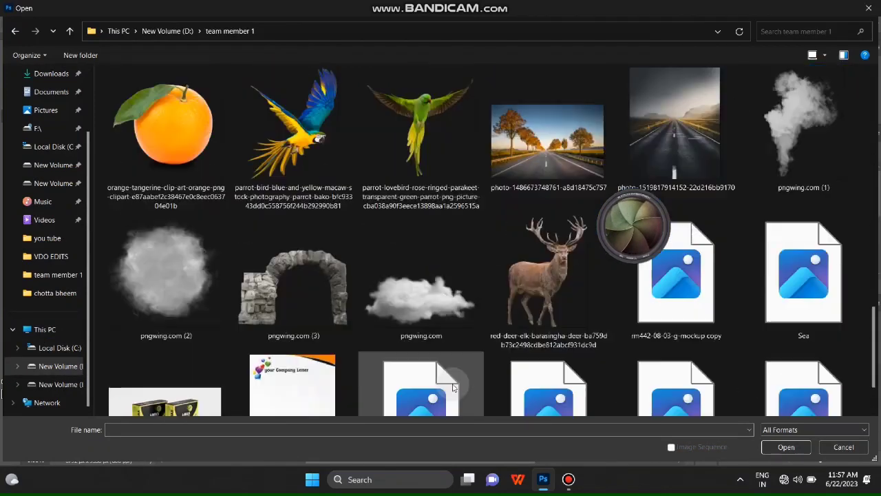
{"action": "scroll", "coordinate": [475, 362], "scroll_direction": "up", "scroll_amount": 10}
{"action": "scroll", "coordinate": [476, 365], "scroll_direction": "down", "scroll_amount": 5}
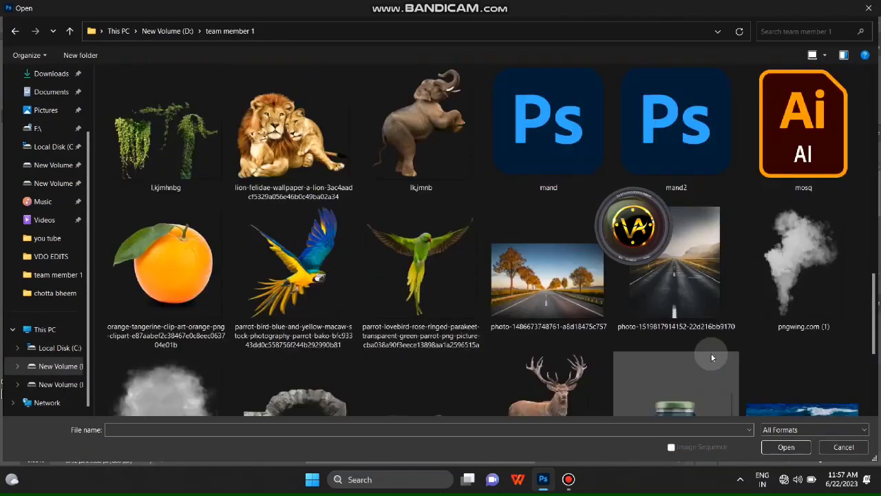
{"action": "scroll", "coordinate": [568, 341], "scroll_direction": "up", "scroll_amount": 4}
{"action": "scroll", "coordinate": [671, 299], "scroll_direction": "down", "scroll_amount": 5}
{"action": "double_click", "coordinate": [521, 328]}
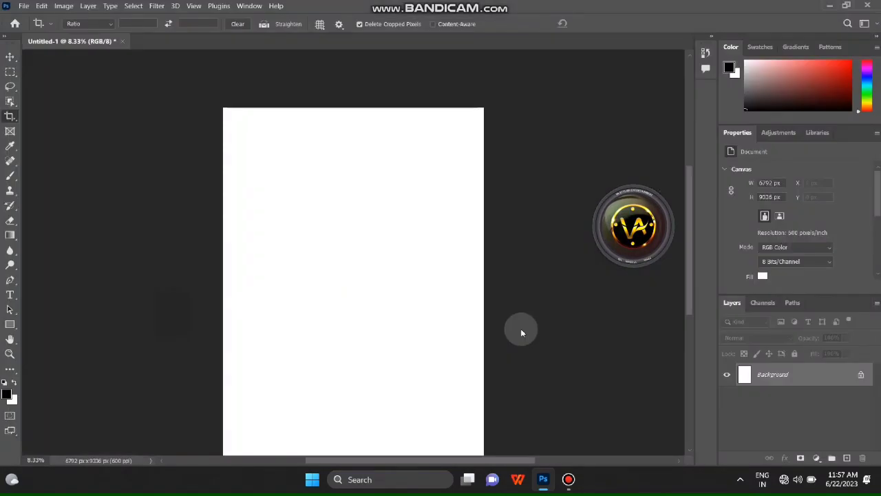
{"action": "key", "text": "ctrl+a"}
{"action": "key", "text": "ctrl+c"}
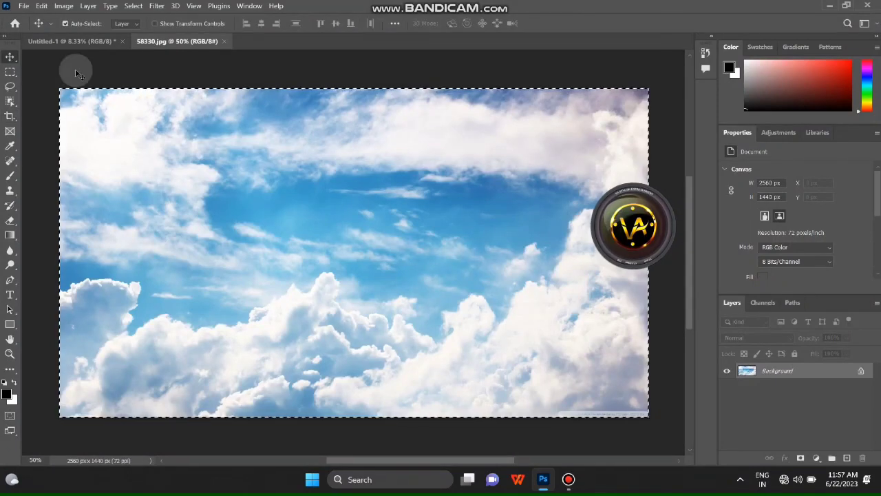
Paste the clouds into Untitled-1, enlarge them and rotate them about 90°.
{"action": "left_click", "coordinate": [72, 42]}
{"action": "key", "text": "ctrl+v"}
{"action": "key", "text": "ctrl+t"}
{"action": "left_click_drag", "start_coordinate": [403, 304], "coordinate": [487, 352]}
{"action": "right_click", "coordinate": [421, 297]}
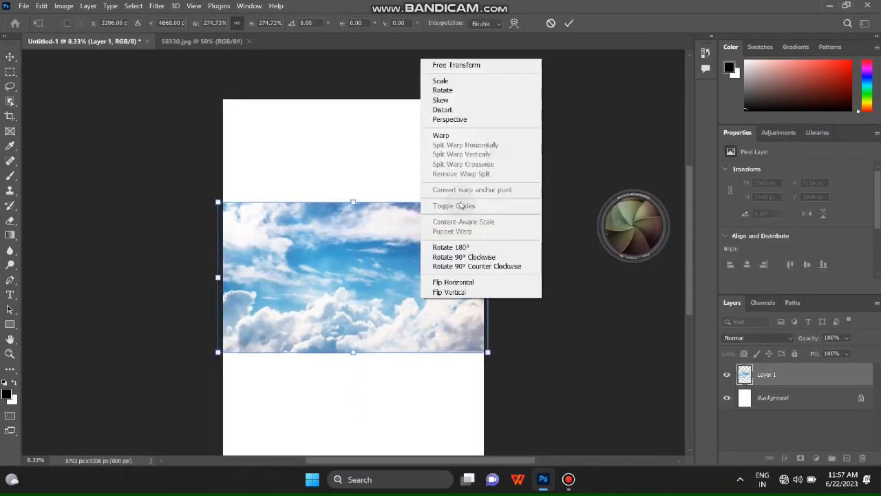
{"action": "left_click", "coordinate": [488, 202]}
{"action": "left_click_drag", "start_coordinate": [488, 202], "coordinate": [386, 331]}
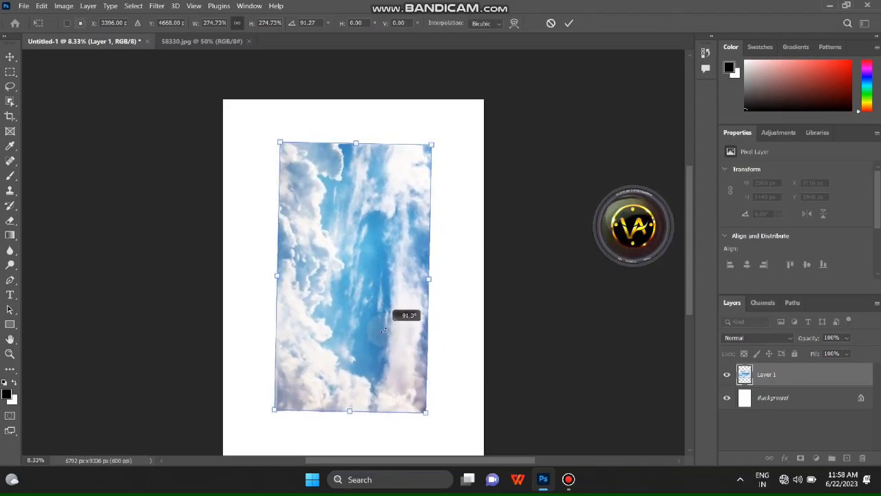
{"action": "left_click_drag", "start_coordinate": [384, 330], "coordinate": [386, 333]}
{"action": "scroll", "coordinate": [448, 275], "scroll_direction": "down", "scroll_amount": 3}
{"action": "left_click_drag", "start_coordinate": [473, 240], "coordinate": [443, 254]}
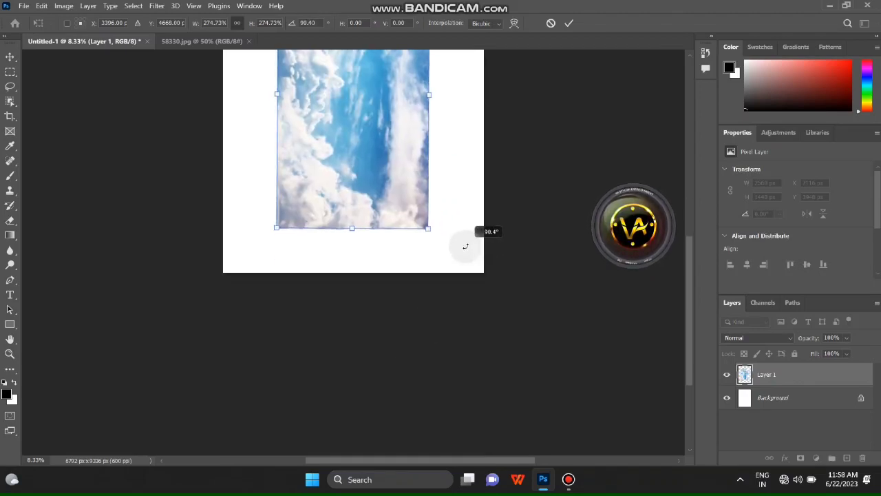
{"action": "scroll", "coordinate": [441, 172], "scroll_direction": "up", "scroll_amount": 2}
Stretch the rotated clouds to cover the whole canvas and commit the transform.
{"action": "left_click_drag", "start_coordinate": [437, 69], "coordinate": [432, 67]}
{"action": "scroll", "coordinate": [424, 272], "scroll_direction": "down", "scroll_amount": 1}
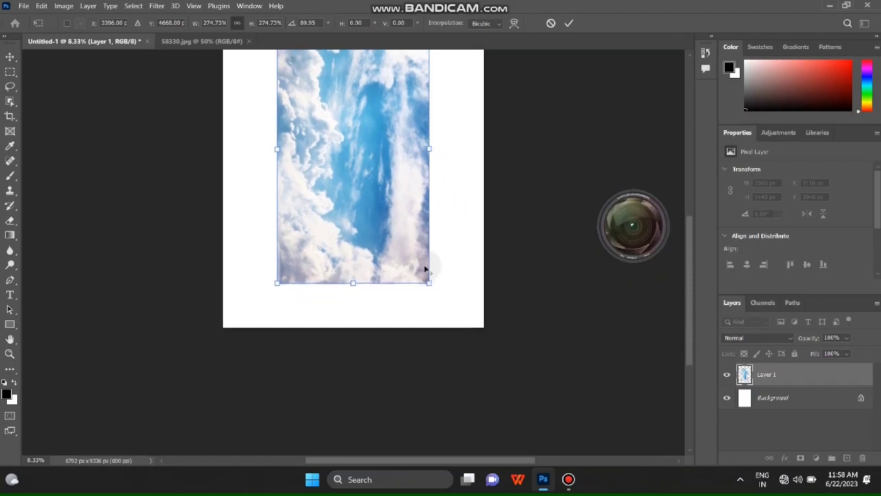
{"action": "mouse_move", "coordinate": [426, 279]}
{"action": "left_mouse_down"}
{"action": "mouse_move", "coordinate": [537, 395]}
{"action": "mouse_move", "coordinate": [512, 358]}
{"action": "left_mouse_up"}
{"action": "scroll", "coordinate": [512, 358], "scroll_direction": "up", "scroll_amount": 3}
{"action": "left_click_drag", "start_coordinate": [356, 99], "coordinate": [353, 148]}
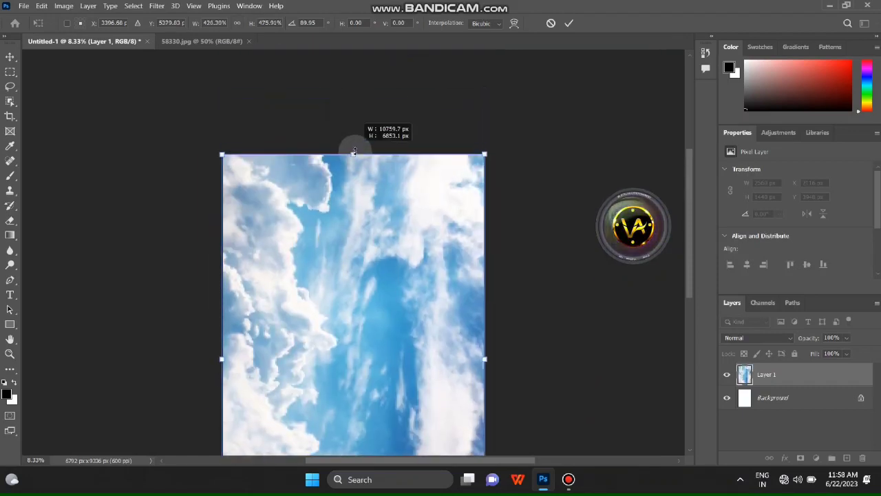
{"action": "scroll", "coordinate": [378, 189], "scroll_direction": "down", "scroll_amount": 3}
{"action": "left_click_drag", "start_coordinate": [351, 390], "coordinate": [360, 340]}
{"action": "scroll", "coordinate": [360, 341], "scroll_direction": "up", "scroll_amount": 3}
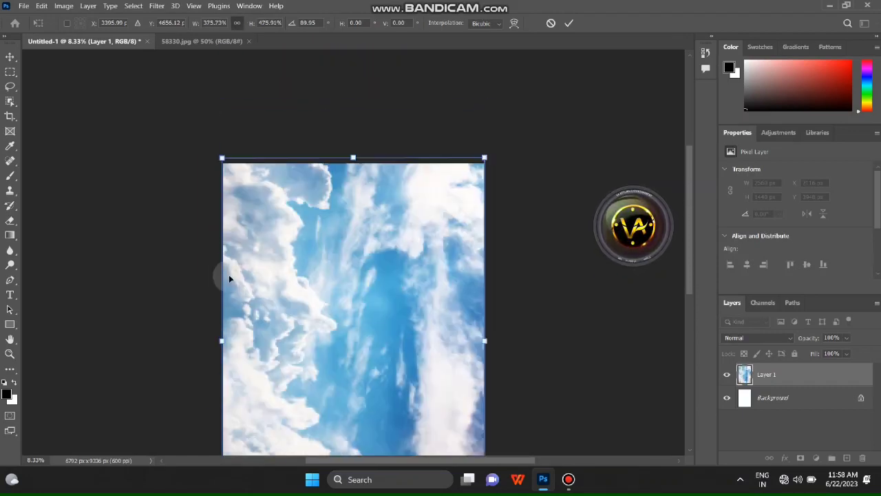
{"action": "left_click_drag", "start_coordinate": [222, 341], "coordinate": [214, 341]}
{"action": "scroll", "coordinate": [470, 312], "scroll_direction": "down", "scroll_amount": 3}
{"action": "left_click_drag", "start_coordinate": [484, 200], "coordinate": [490, 201]}
{"action": "scroll", "coordinate": [350, 321], "scroll_direction": "down", "scroll_amount": 1}
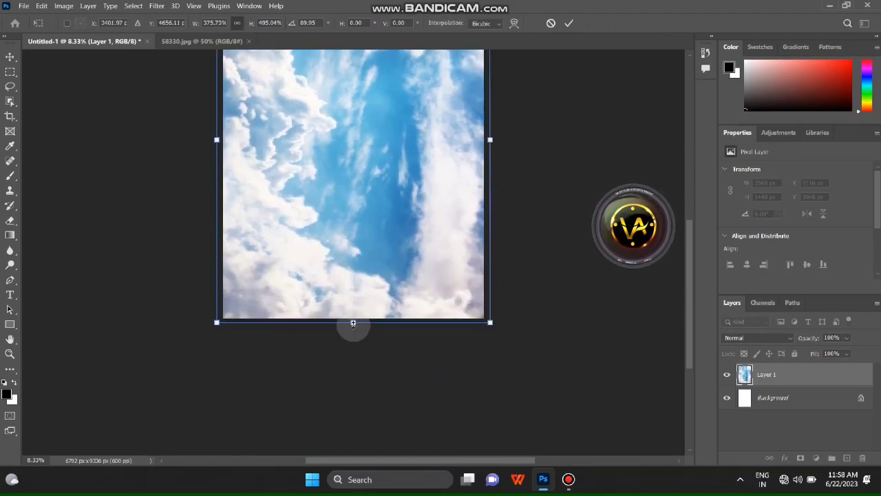
{"action": "left_click_drag", "start_coordinate": [350, 318], "coordinate": [353, 325]}
{"action": "scroll", "coordinate": [323, 222], "scroll_direction": "up", "scroll_amount": 3}
{"action": "key", "text": "Return"}
{"action": "scroll", "coordinate": [473, 358], "scroll_direction": "down", "scroll_amount": 3}
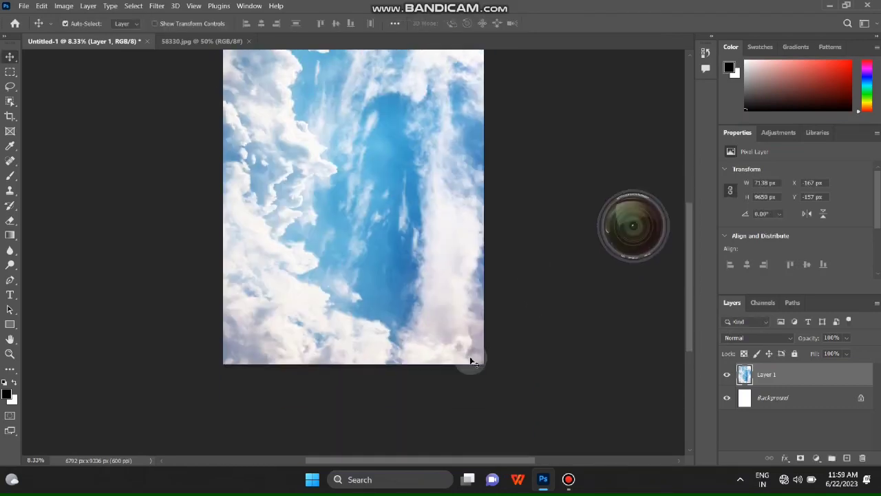
{"action": "scroll", "coordinate": [473, 358], "scroll_direction": "up", "scroll_amount": 2}
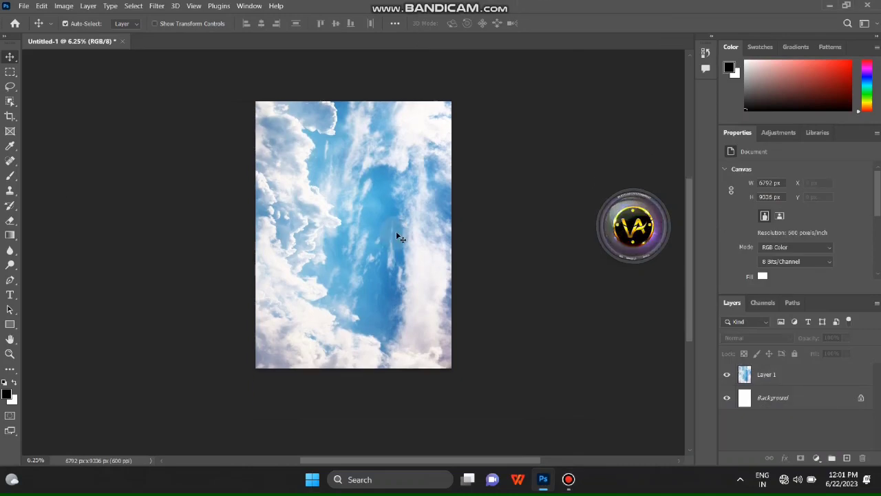
Open the crocodile PNG image.
{"action": "left_click", "coordinate": [24, 6]}
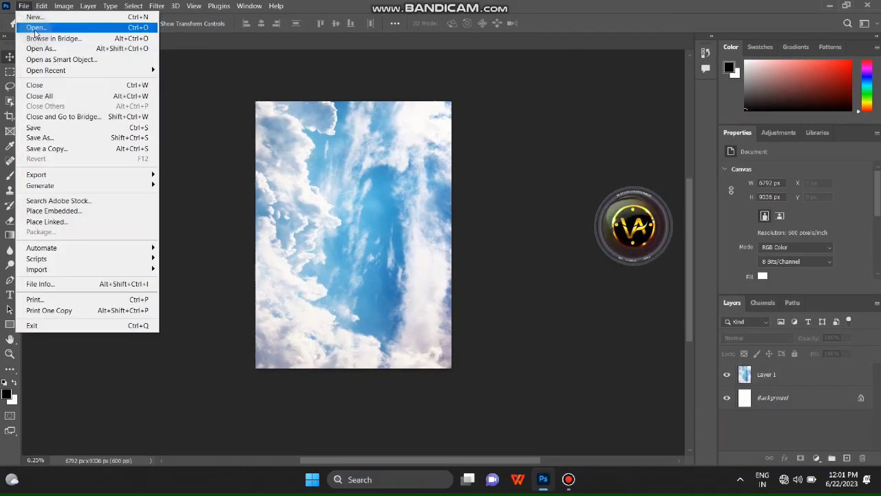
{"action": "left_click", "coordinate": [35, 27]}
{"action": "scroll", "coordinate": [427, 296], "scroll_direction": "down", "scroll_amount": 5}
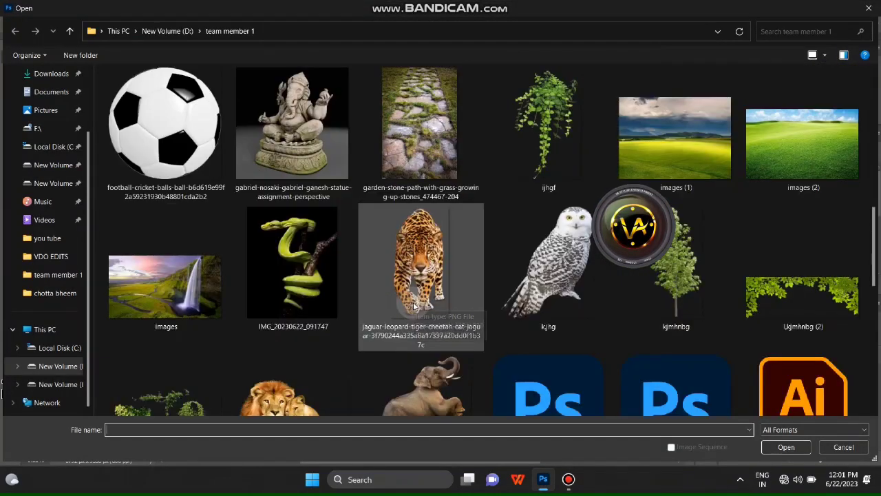
{"action": "scroll", "coordinate": [413, 306], "scroll_direction": "down", "scroll_amount": 3}
{"action": "scroll", "coordinate": [414, 306], "scroll_direction": "down", "scroll_amount": 2}
{"action": "scroll", "coordinate": [413, 306], "scroll_direction": "up", "scroll_amount": 2}
{"action": "scroll", "coordinate": [414, 306], "scroll_direction": "up", "scroll_amount": 3}
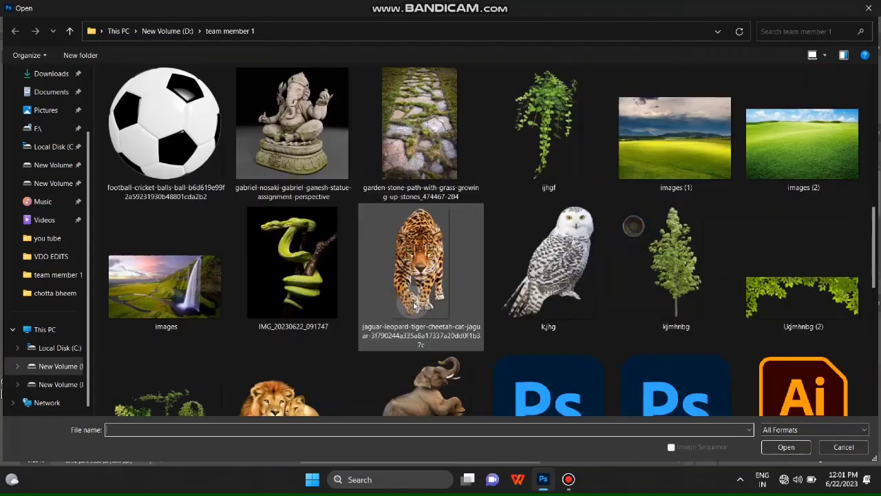
{"action": "scroll", "coordinate": [413, 306], "scroll_direction": "up", "scroll_amount": 3}
{"action": "scroll", "coordinate": [413, 306], "scroll_direction": "up", "scroll_amount": 5}
{"action": "double_click", "coordinate": [679, 296]}
Copy the crocodile into Untitled-1 and scale it up to about 297%.
{"action": "left_click", "coordinate": [68, 42]}
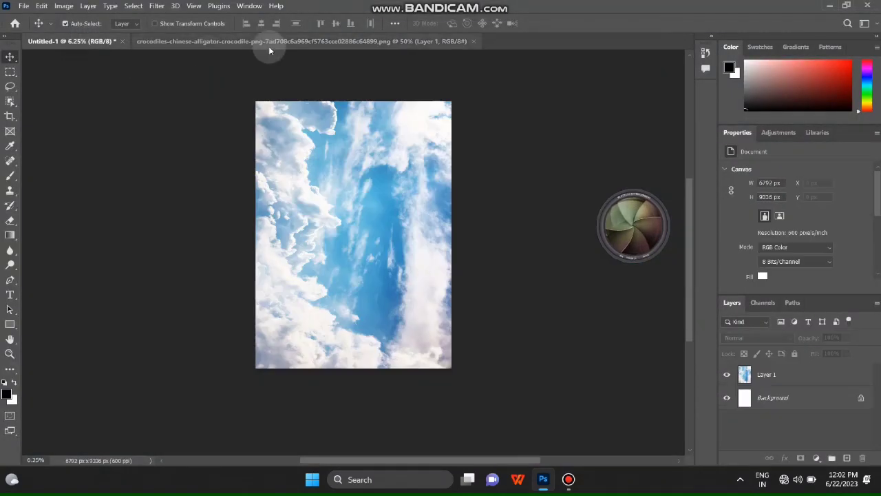
{"action": "left_click", "coordinate": [269, 42]}
{"action": "key", "text": "ctrl+a"}
{"action": "key", "text": "ctrl+c"}
{"action": "left_click", "coordinate": [69, 41]}
{"action": "key", "text": "ctrl+v"}
{"action": "key", "text": "ctrl+t"}
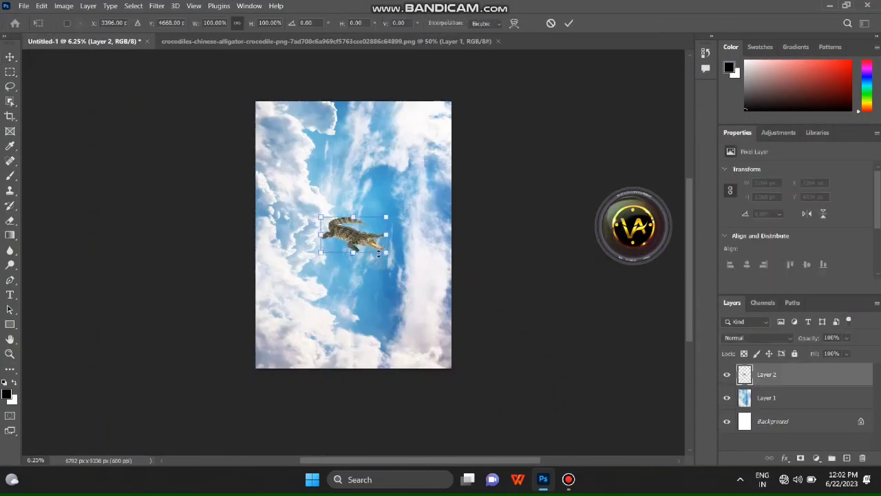
{"action": "left_click_drag", "start_coordinate": [379, 253], "coordinate": [429, 321]}
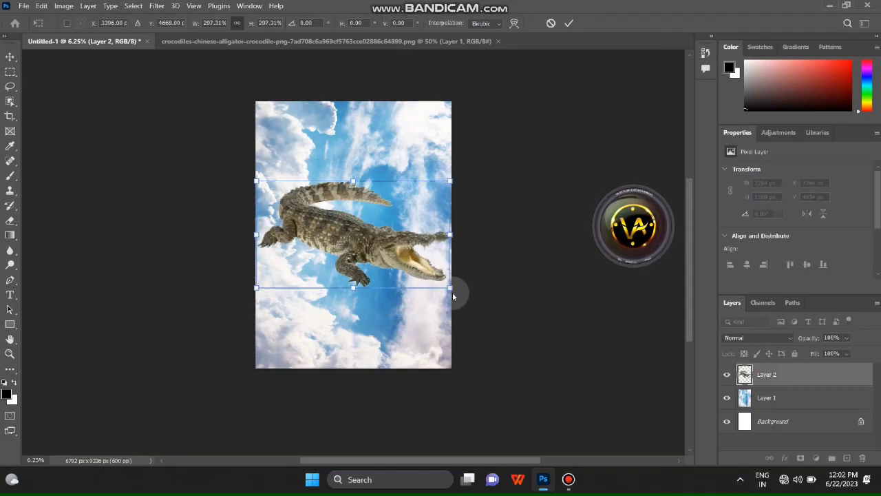
Tint the cloud layer yellow-green with lower saturation using Hue/Saturation.
{"action": "left_click", "coordinate": [766, 397]}
{"action": "left_click", "coordinate": [63, 5]}
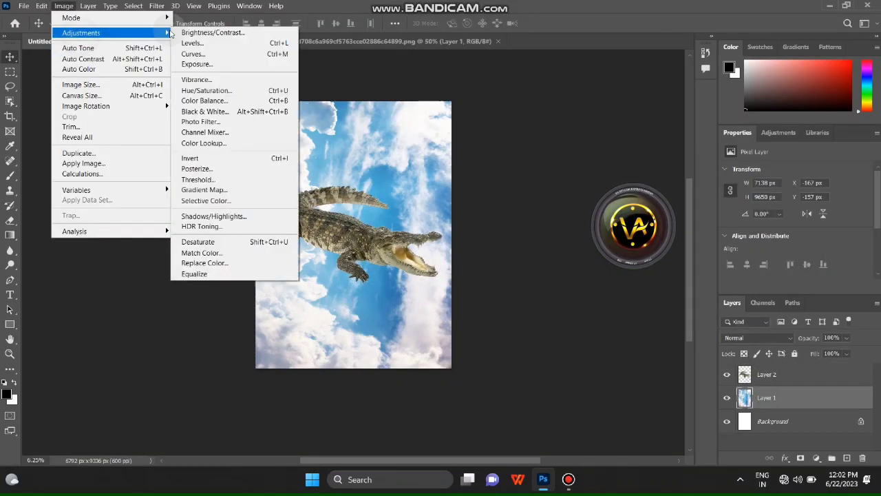
{"action": "left_click", "coordinate": [331, 91]}
{"action": "left_click_drag", "start_coordinate": [409, 184], "coordinate": [361, 203]}
{"action": "left_click_drag", "start_coordinate": [407, 152], "coordinate": [378, 152]}
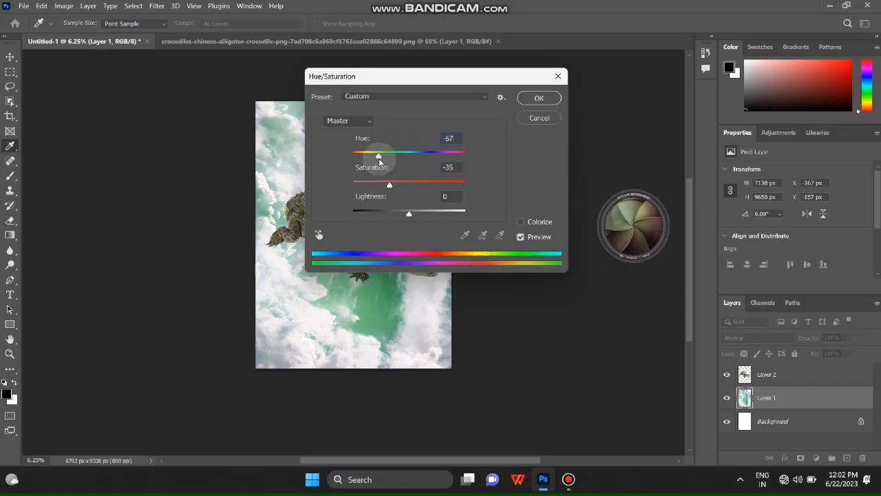
{"action": "left_click_drag", "start_coordinate": [420, 76], "coordinate": [595, 121]}
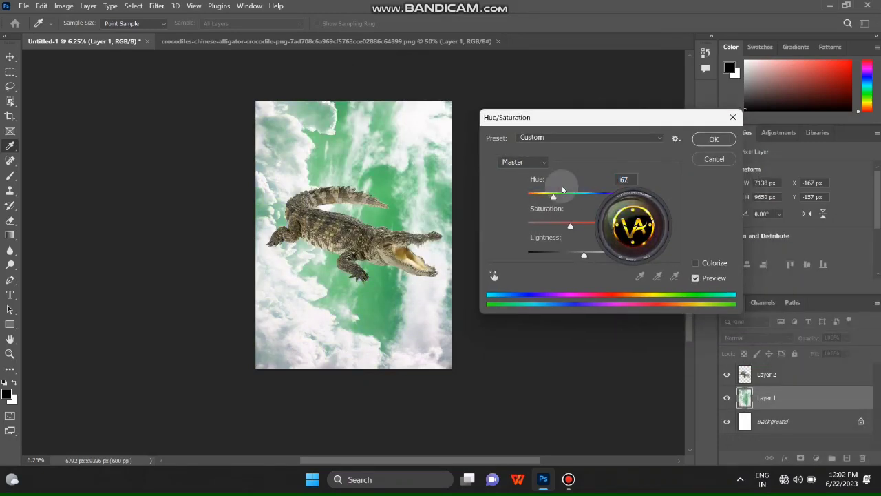
{"action": "left_click_drag", "start_coordinate": [562, 189], "coordinate": [540, 204]}
{"action": "left_click", "coordinate": [714, 139]}
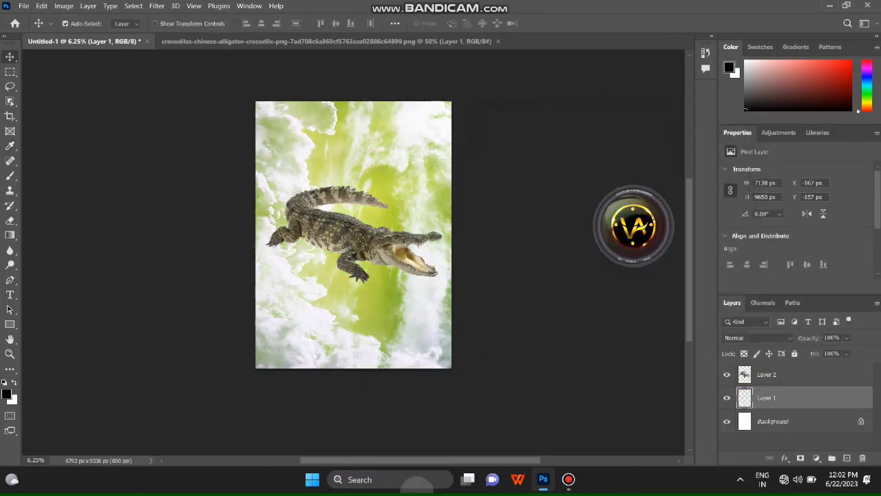
Select the crocodile layer and move it left and down.
{"action": "left_click", "coordinate": [767, 374]}
{"action": "left_click", "coordinate": [63, 5]}
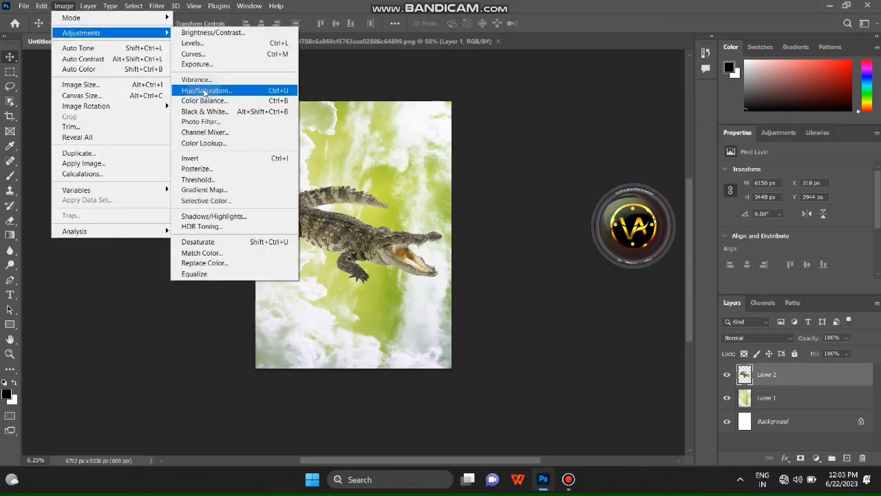
{"action": "left_click", "coordinate": [205, 91]}
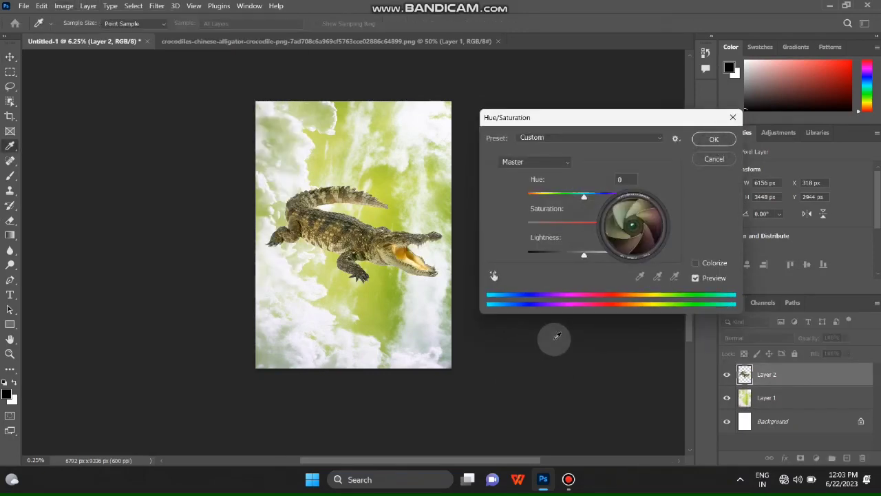
{"action": "key", "text": "Return"}
{"action": "mouse_move", "coordinate": [364, 240]}
{"action": "left_mouse_down"}
{"action": "mouse_move", "coordinate": [352, 244]}
{"action": "mouse_move", "coordinate": [364, 261]}
{"action": "left_mouse_up"}
Stretch the crocodile taller with Free Transform, then reselect the cloud layer.
{"action": "key", "text": "ctrl+t"}
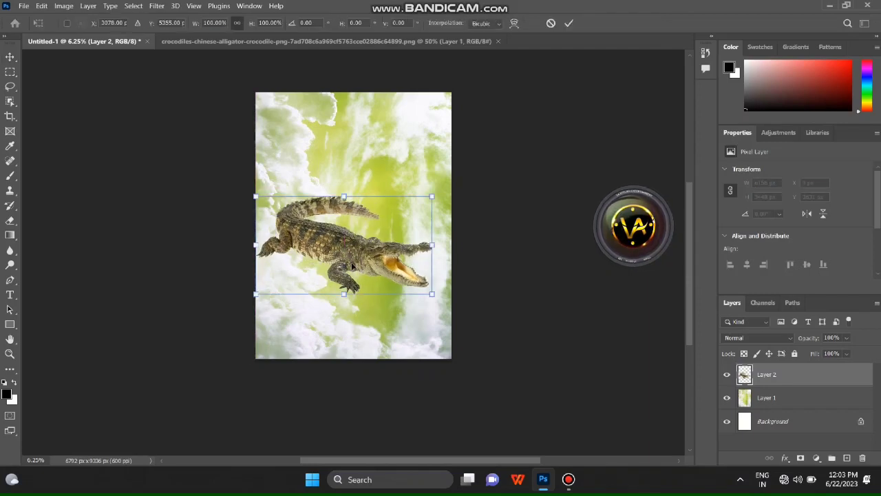
{"action": "left_click_drag", "start_coordinate": [436, 244], "coordinate": [438, 244]}
{"action": "left_click_drag", "start_coordinate": [354, 196], "coordinate": [366, 174]}
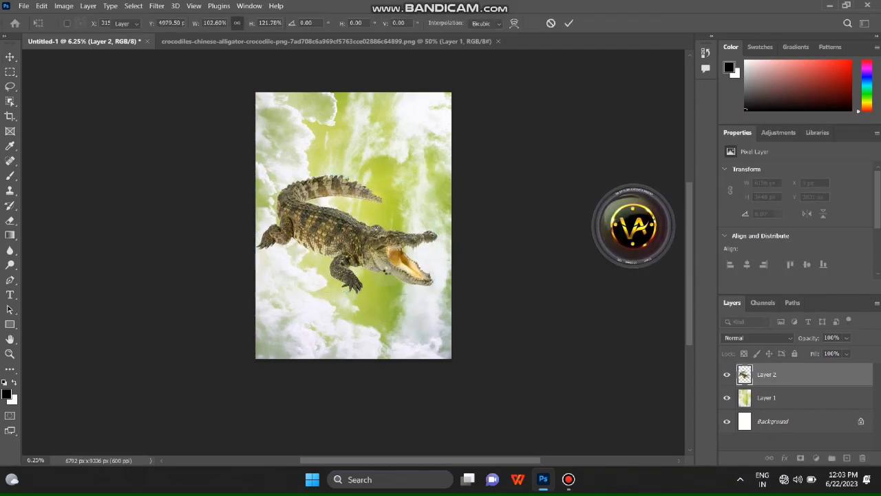
{"action": "key", "text": "Return"}
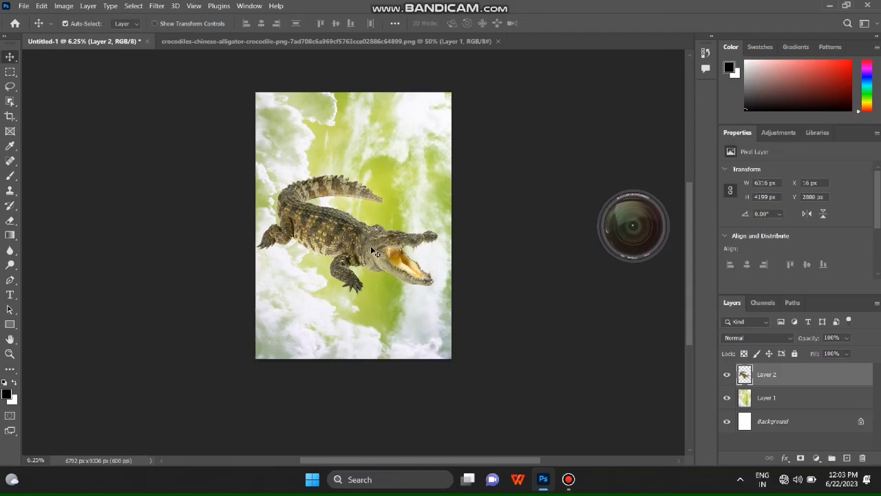
{"action": "key", "text": "alt+bracketleft"}
Soften the cloud layer with a Gaussian Blur of about 6.2 pixels.
{"action": "left_click", "coordinate": [156, 5]}
{"action": "left_click", "coordinate": [334, 181]}
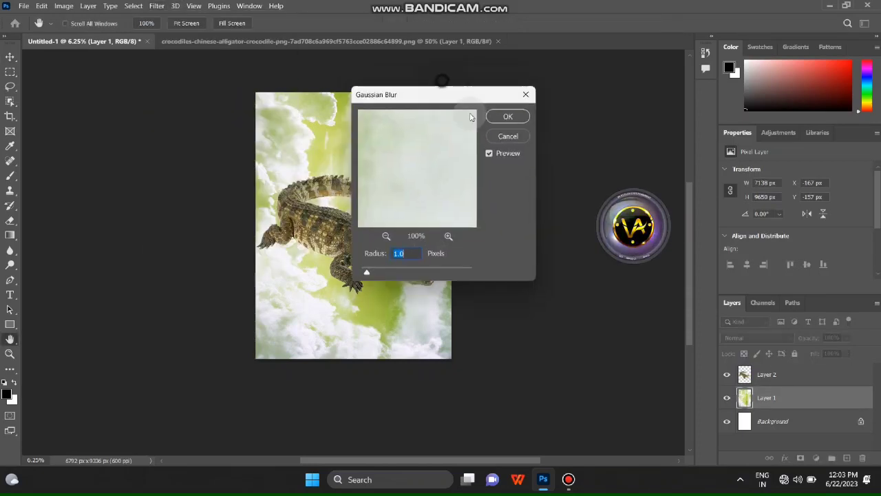
{"action": "left_click_drag", "start_coordinate": [471, 94], "coordinate": [725, 117]}
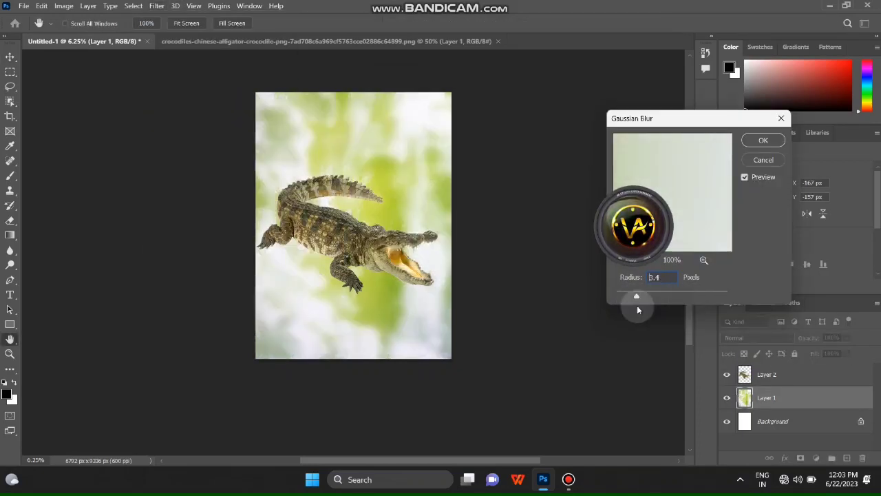
{"action": "left_click_drag", "start_coordinate": [641, 296], "coordinate": [643, 300]}
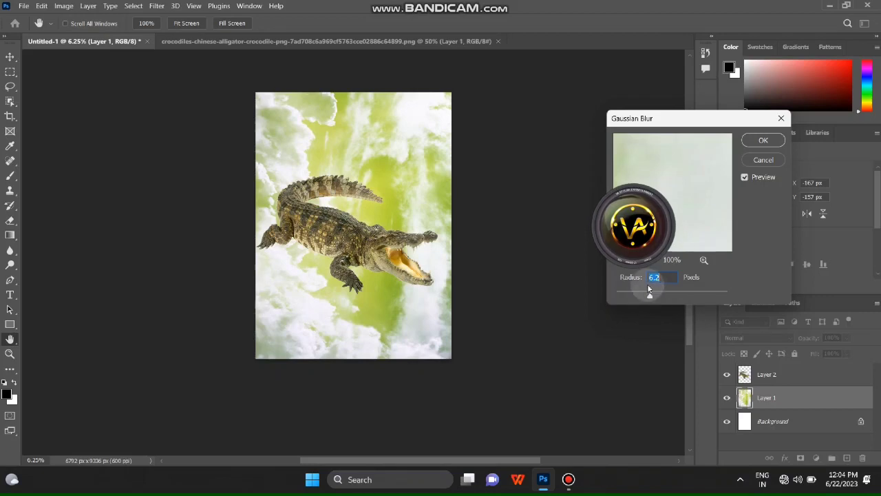
{"action": "left_click", "coordinate": [773, 144]}
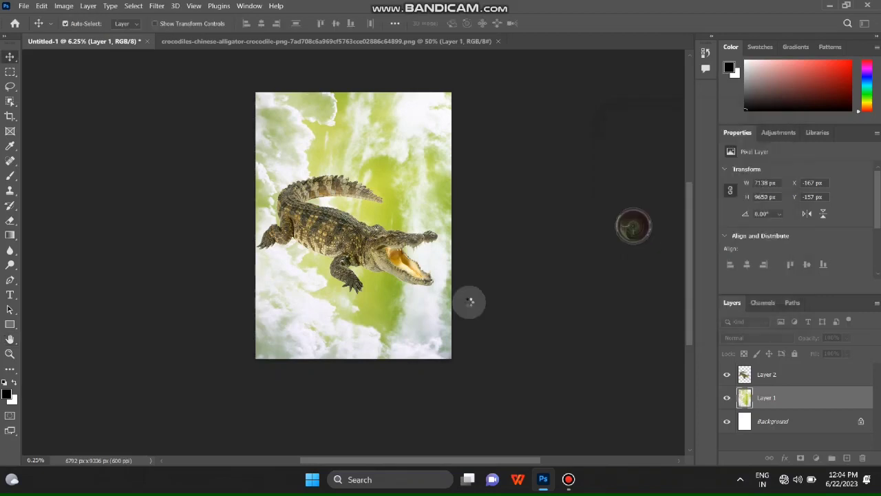
Apply Hue/Saturation to make the background's yellow-green more vivid.
{"action": "left_click", "coordinate": [63, 5]}
{"action": "left_click", "coordinate": [324, 134]}
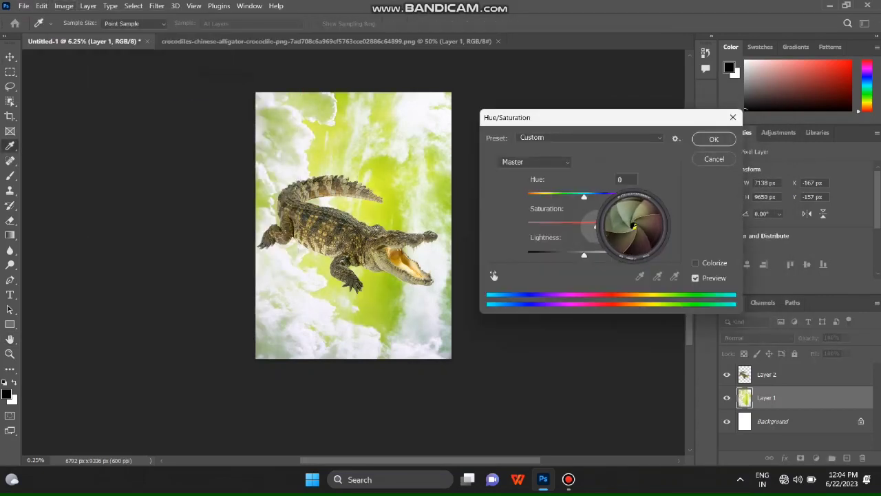
{"action": "left_click", "coordinate": [718, 139]}
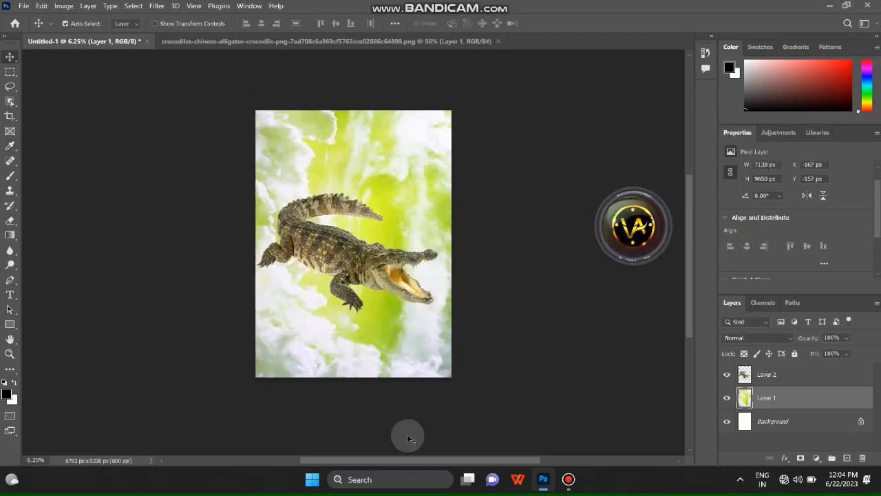
Open the Starobrno bottle image.
{"action": "left_click", "coordinate": [23, 6]}
{"action": "left_click", "coordinate": [31, 26]}
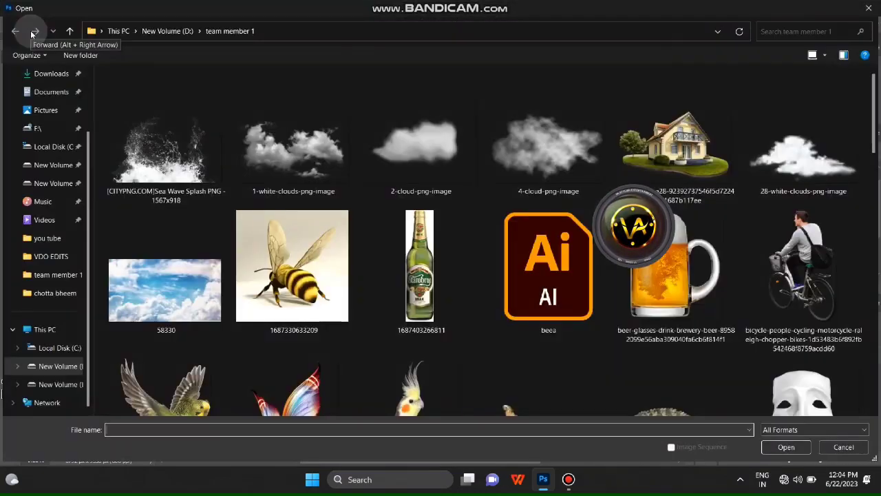
{"action": "scroll", "coordinate": [165, 289], "scroll_direction": "down", "scroll_amount": 5}
{"action": "scroll", "coordinate": [480, 311], "scroll_direction": "down", "scroll_amount": 5}
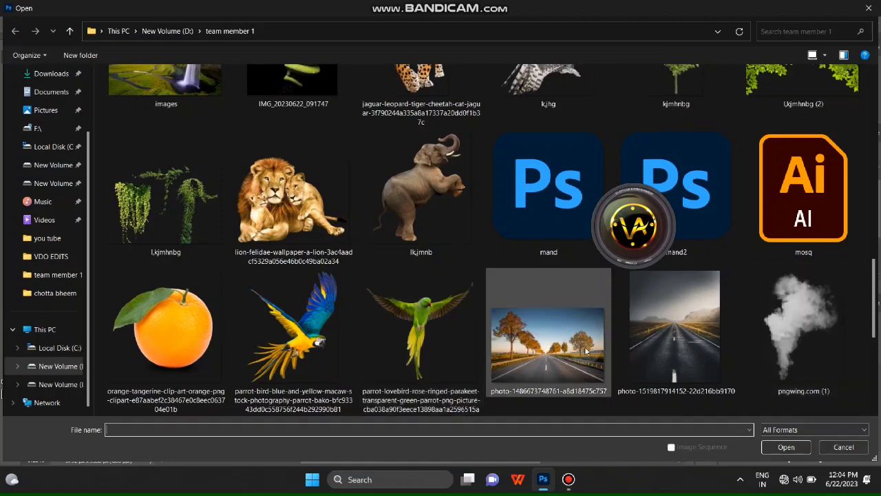
{"action": "scroll", "coordinate": [587, 352], "scroll_direction": "up", "scroll_amount": 5}
{"action": "double_click", "coordinate": [422, 296]}
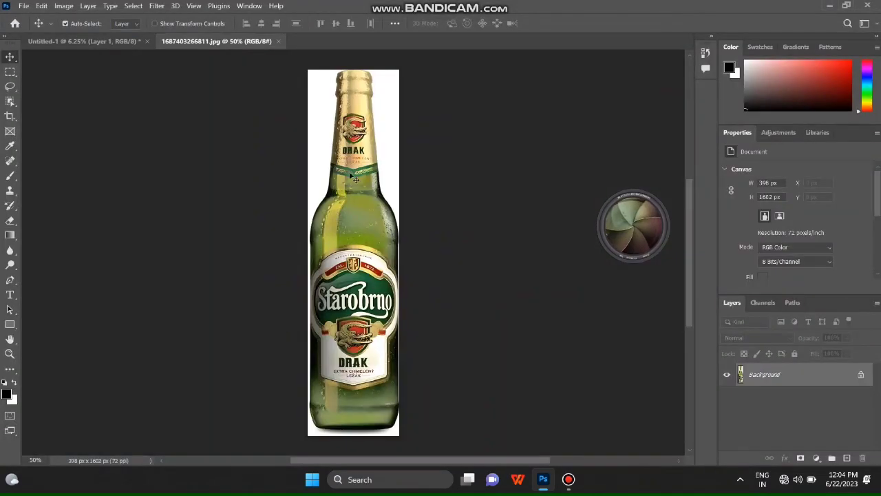
Duplicate the bottle layer and delete its white background with the Magic Wand.
{"action": "key", "text": "ctrl+j"}
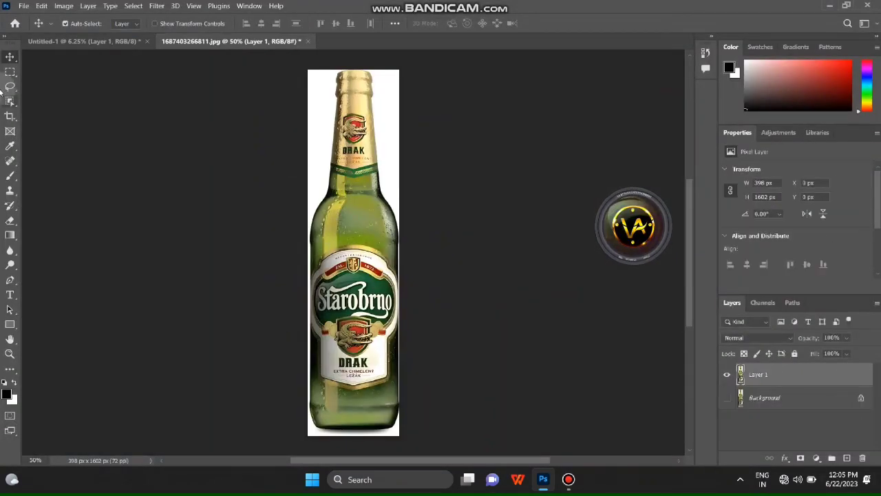
{"action": "left_click", "coordinate": [10, 101]}
{"action": "key", "text": "shift+w"}
{"action": "key", "text": "shift+w"}
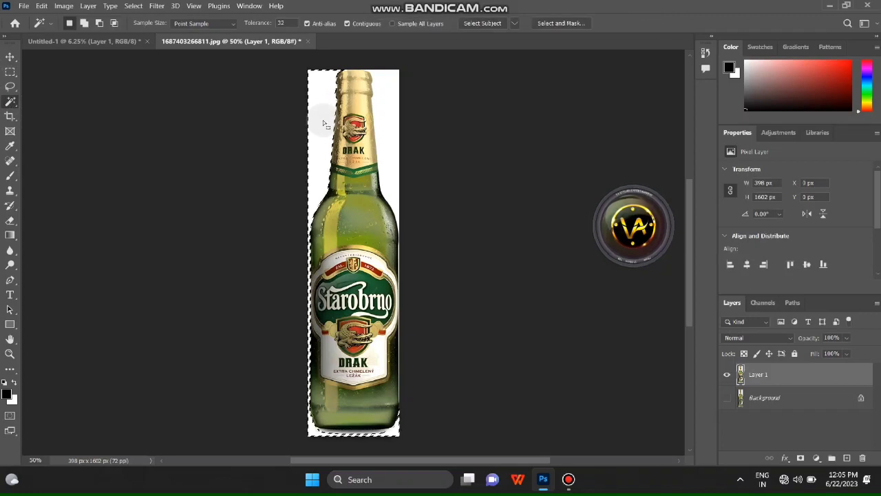
{"action": "key", "text": "Delete"}
{"action": "left_click", "coordinate": [389, 136]}
{"action": "key", "text": "Delete"}
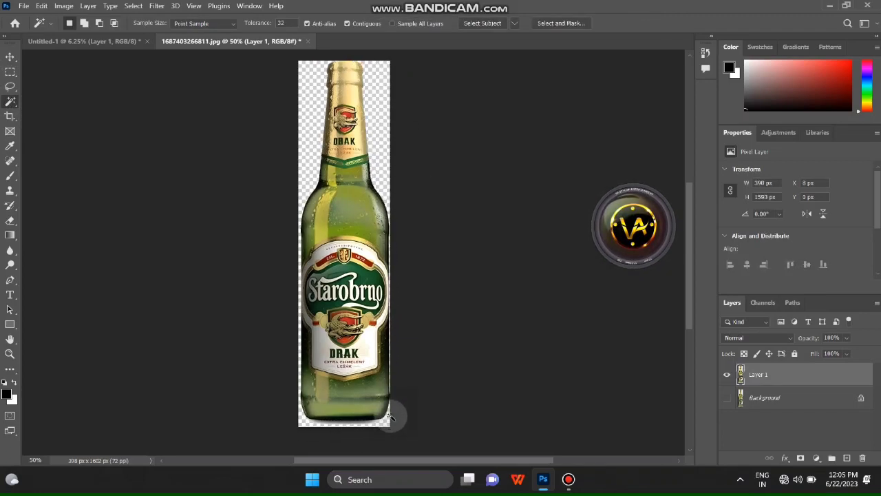
{"action": "key", "text": "ctrl+d"}
{"action": "key", "text": "v"}
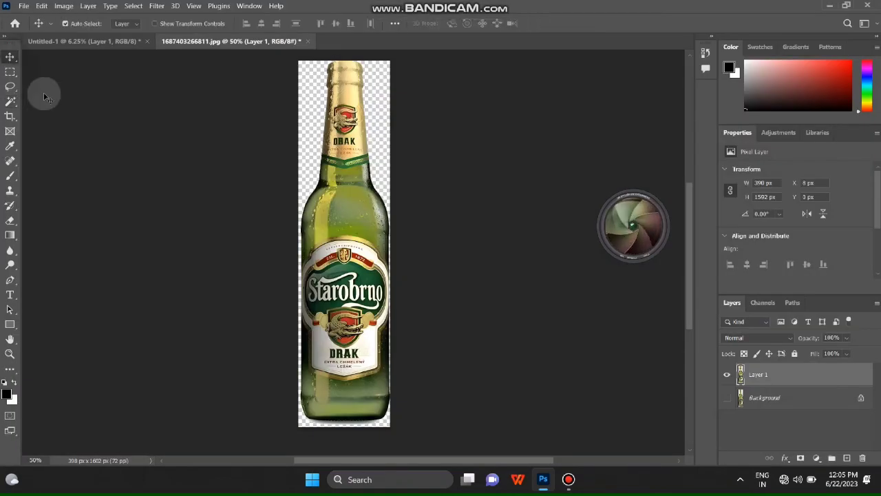
Move the bottle into the composite, enlarge it and place it behind the crocodile.
{"action": "mouse_move", "coordinate": [346, 294]}
{"action": "left_mouse_down"}
{"action": "mouse_move", "coordinate": [353, 244]}
{"action": "mouse_move", "coordinate": [428, 347]}
{"action": "left_mouse_up"}
{"action": "key", "text": "ctrl+t"}
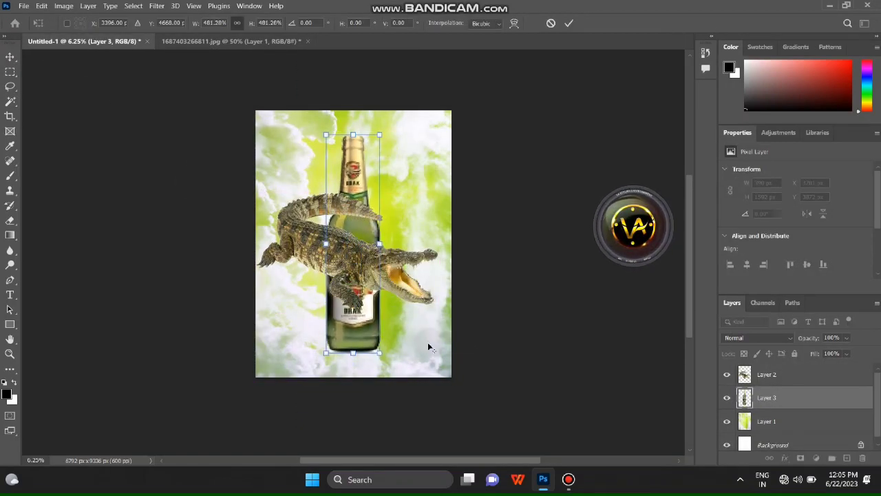
{"action": "scroll", "coordinate": [428, 348], "scroll_direction": "up", "scroll_amount": 1}
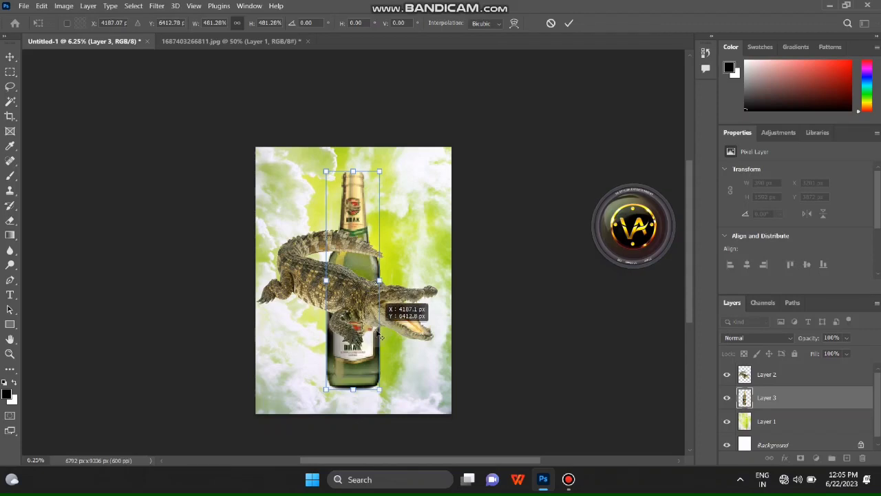
{"action": "left_click_drag", "start_coordinate": [380, 170], "coordinate": [397, 157]}
{"action": "key", "text": "Return"}
{"action": "left_click", "coordinate": [363, 346]}
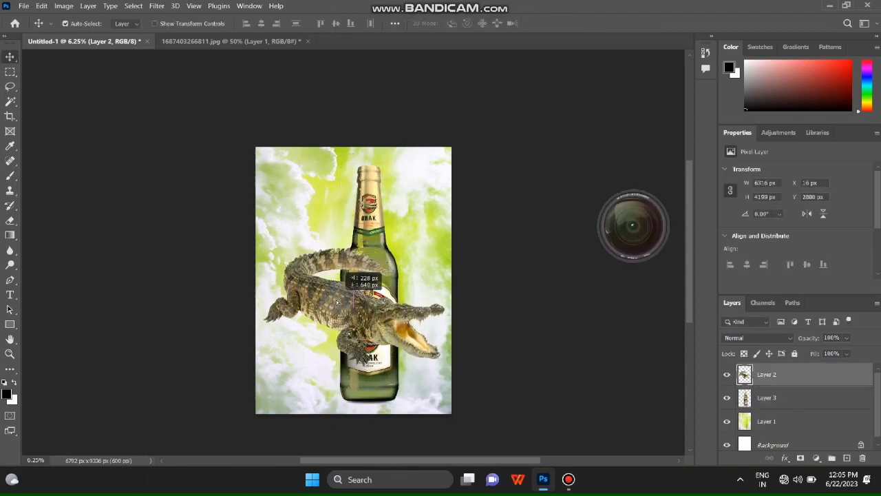
{"action": "scroll", "coordinate": [363, 345], "scroll_direction": "down", "scroll_amount": 1}
{"action": "left_click_drag", "start_coordinate": [402, 257], "coordinate": [372, 253]}
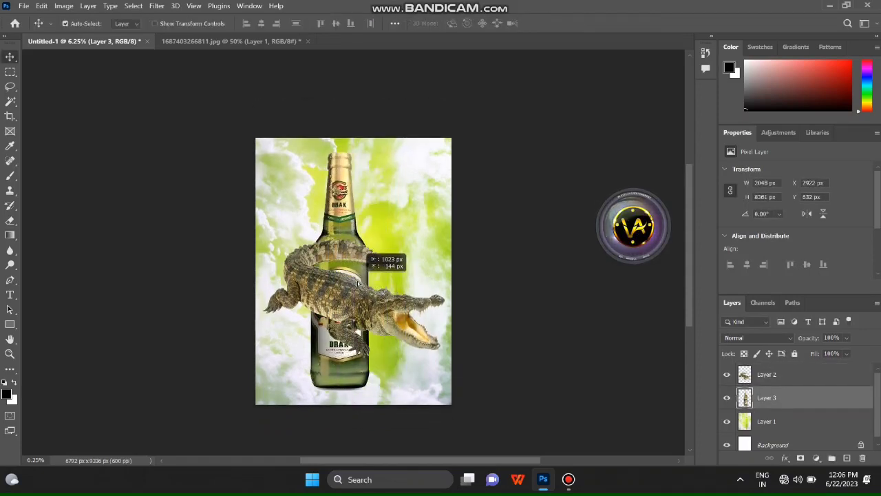
{"action": "scroll", "coordinate": [354, 330], "scroll_direction": "up", "scroll_amount": 1}
{"action": "scroll", "coordinate": [363, 332], "scroll_direction": "down", "scroll_amount": 1}
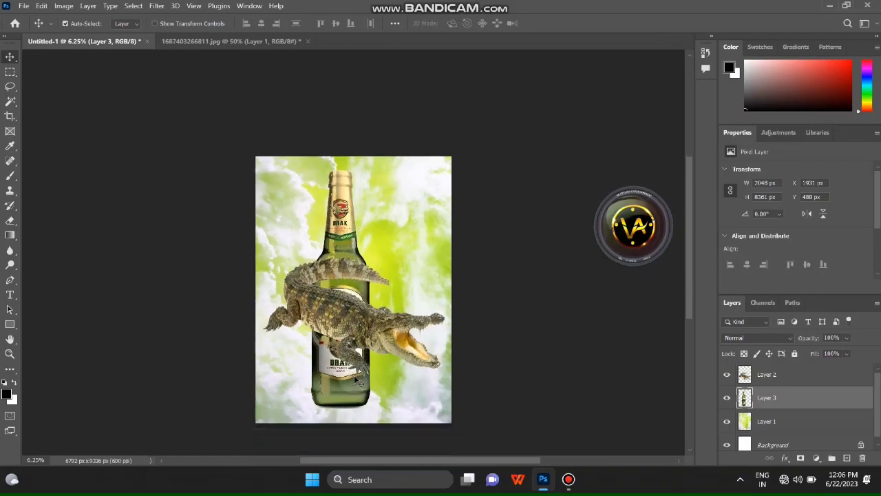
{"action": "scroll", "coordinate": [363, 332], "scroll_direction": "down", "scroll_amount": 1}
Squash the crocodile shorter to about 86% across the bottle.
{"action": "left_click", "coordinate": [359, 282]}
{"action": "key", "text": "ctrl+t"}
{"action": "mouse_move", "coordinate": [352, 219]}
{"action": "left_mouse_down"}
{"action": "mouse_move", "coordinate": [346, 246]}
{"action": "mouse_move", "coordinate": [353, 234]}
{"action": "left_mouse_up"}
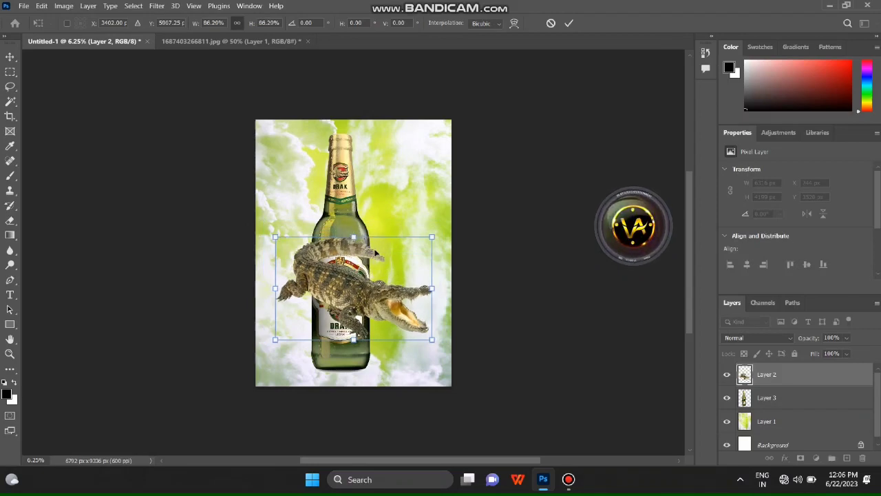
Open the grass field photo images (1).jpeg.
{"action": "left_click", "coordinate": [228, 41]}
{"action": "left_click", "coordinate": [23, 5]}
{"action": "left_click", "coordinate": [28, 31]}
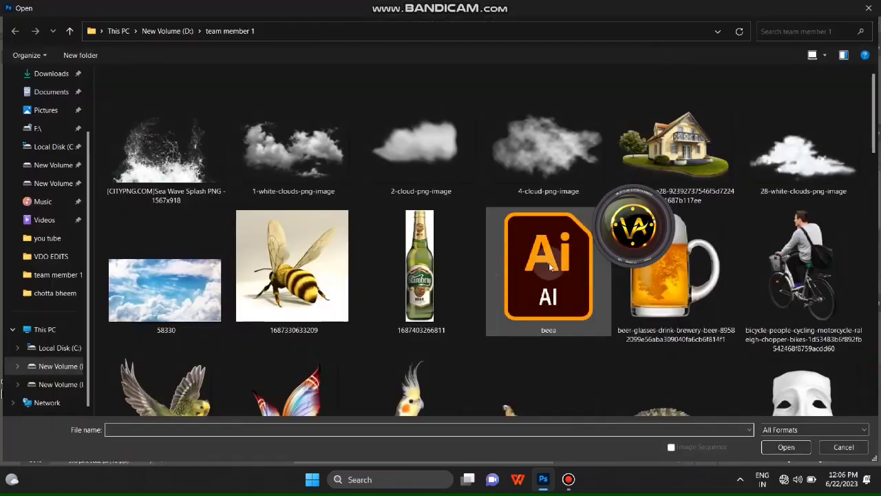
{"action": "scroll", "coordinate": [483, 278], "scroll_direction": "down", "scroll_amount": 3}
{"action": "scroll", "coordinate": [483, 278], "scroll_direction": "down", "scroll_amount": 4}
{"action": "double_click", "coordinate": [671, 241]}
Marquee a strip of grass from the photo's lower part and copy it.
{"action": "key", "text": "ctrl+a"}
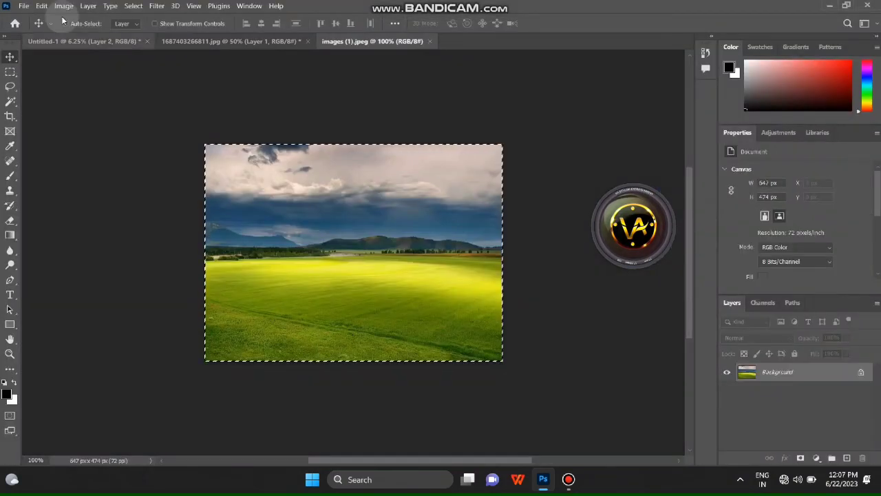
{"action": "key", "text": "ctrl+d"}
{"action": "key", "text": "m"}
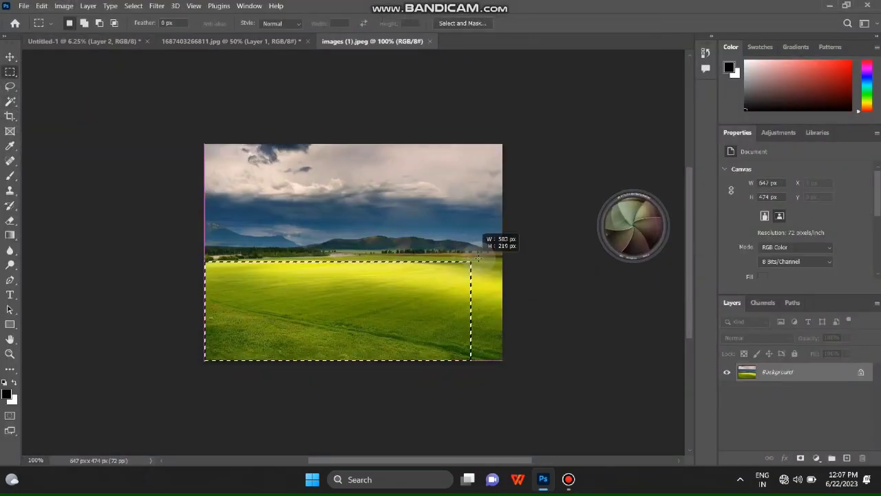
{"action": "left_click_drag", "start_coordinate": [477, 257], "coordinate": [550, 292]}
{"action": "key", "text": "ctrl+j"}
{"action": "left_click", "coordinate": [723, 396]}
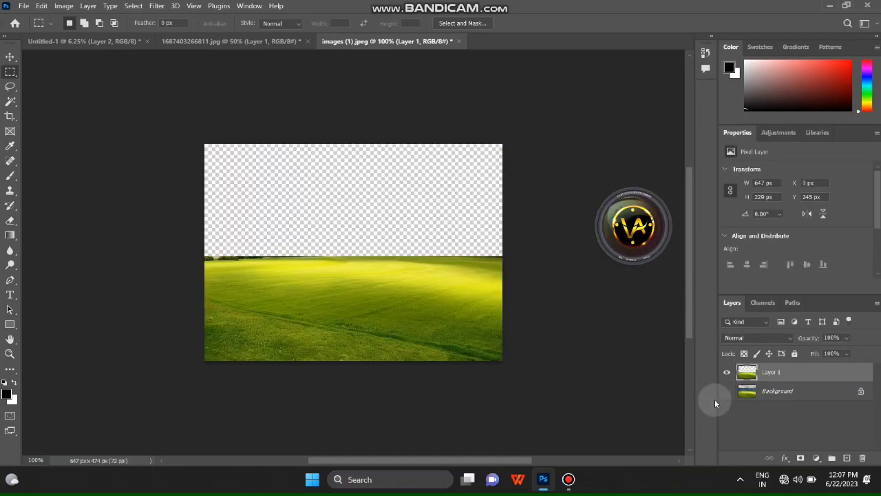
{"action": "left_click", "coordinate": [745, 371], "text": "ctrl"}
{"action": "key", "text": "ctrl+c"}
Paste the grass into Untitled-1 as Layer 4 and hide the bottle's Layer 3.
{"action": "left_click", "coordinate": [83, 42]}
{"action": "key", "text": "ctrl+v"}
{"action": "key", "text": "v"}
{"action": "left_click", "coordinate": [337, 159]}
{"action": "key", "text": "ctrl+comma"}
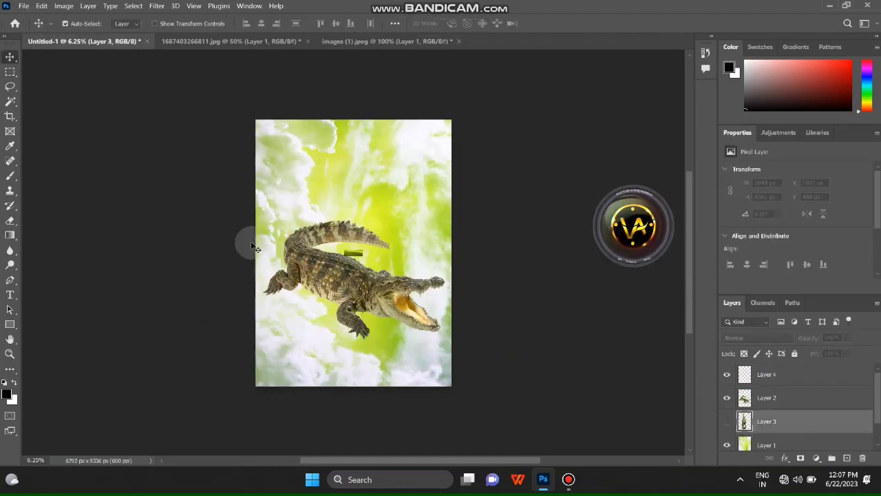
{"action": "left_click", "coordinate": [766, 374]}
Free Transform the grass strip to stretch across the crocodile's back.
{"action": "key", "text": "ctrl+t"}
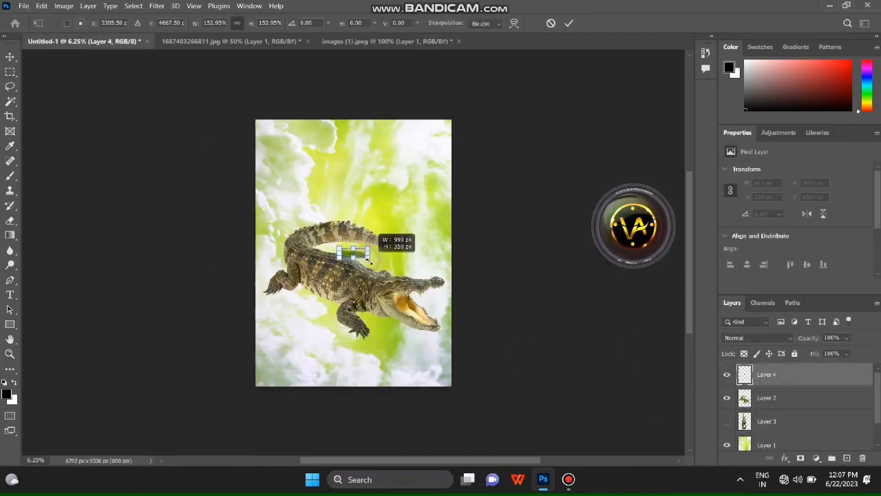
{"action": "left_click_drag", "start_coordinate": [369, 259], "coordinate": [444, 286]}
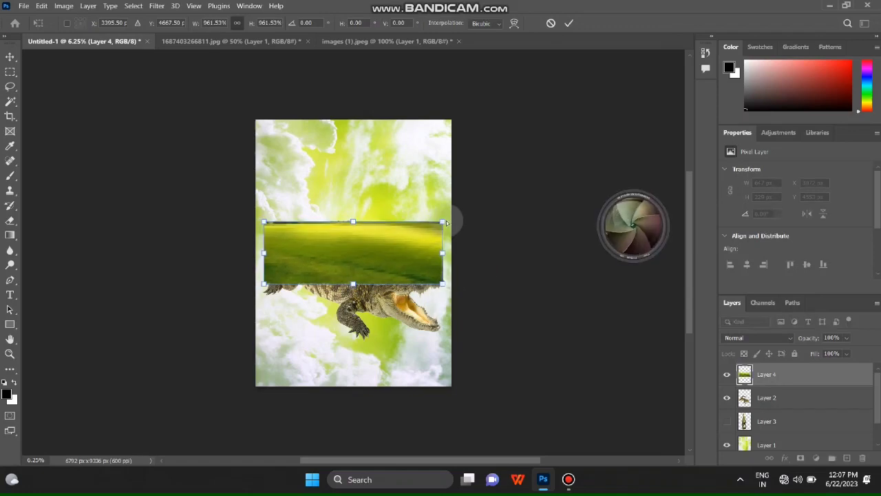
{"action": "key", "text": "ctrl+plus"}
{"action": "key", "text": "ctrl+plus"}
{"action": "left_click_drag", "start_coordinate": [445, 218], "coordinate": [429, 240]}
{"action": "left_click_drag", "start_coordinate": [521, 282], "coordinate": [437, 295]}
{"action": "left_click_drag", "start_coordinate": [320, 300], "coordinate": [278, 278]}
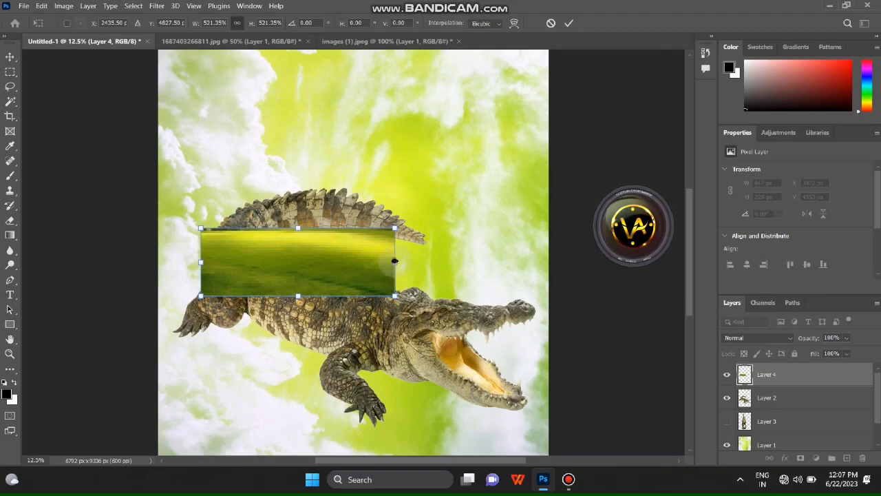
{"action": "key", "text": "Return"}
Close the first field photo without saving and open images (2).jpeg.
{"action": "left_click", "coordinate": [227, 41]}
{"action": "left_click", "coordinate": [308, 42]}
{"action": "left_click", "coordinate": [458, 185]}
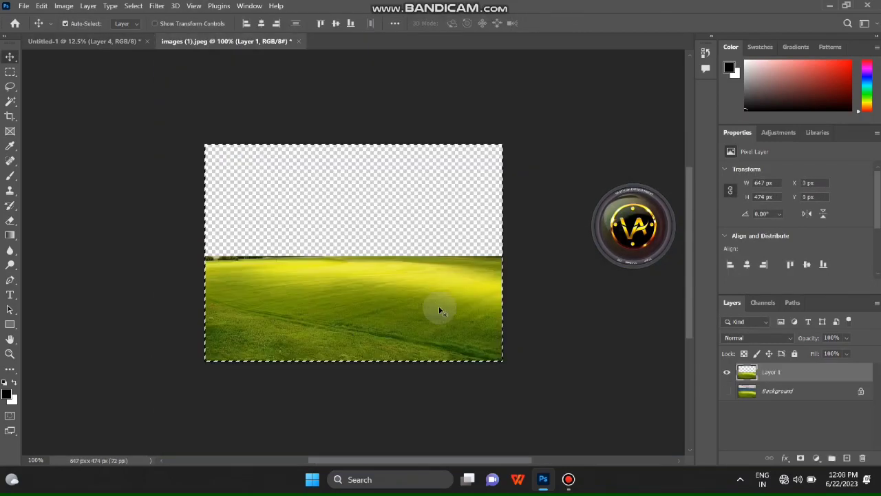
{"action": "key", "text": "ctrl+o"}
{"action": "scroll", "coordinate": [441, 296], "scroll_direction": "down", "scroll_amount": 3}
{"action": "double_click", "coordinate": [842, 350]}
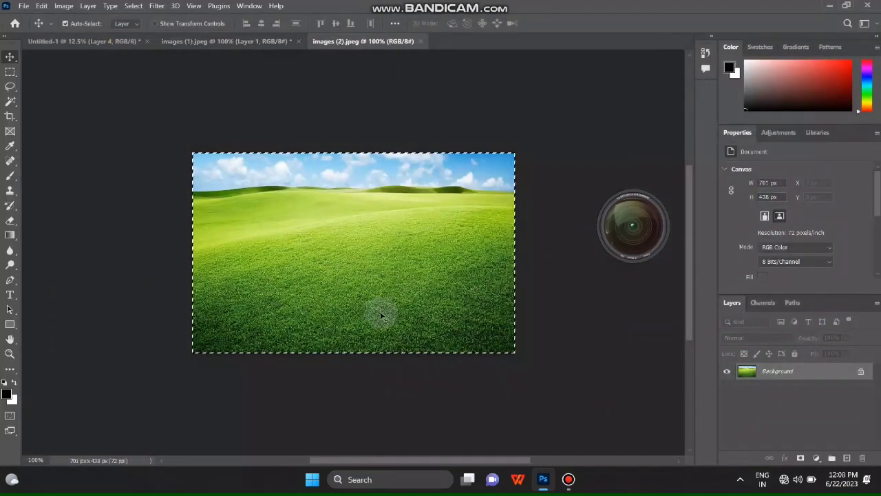
Quick Select the whole grass field below the horizon.
{"action": "left_click", "coordinate": [14, 104]}
{"action": "right_click", "coordinate": [10, 101]}
{"action": "left_click", "coordinate": [55, 109]}
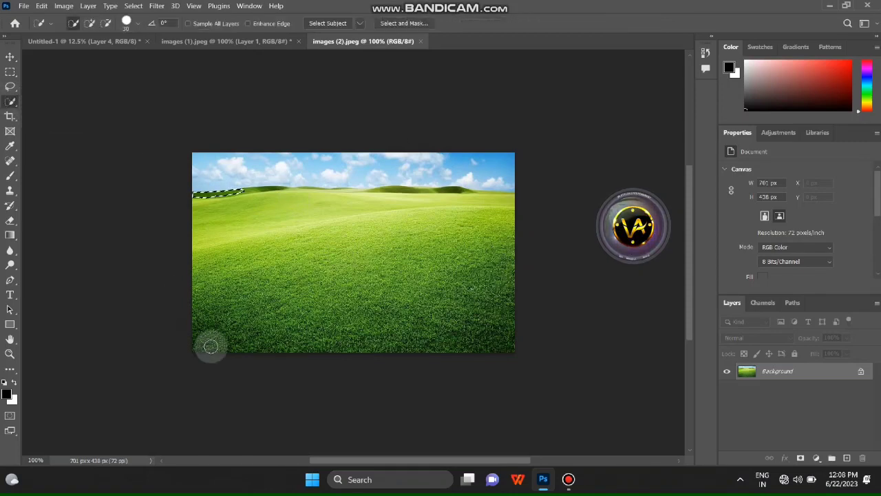
{"action": "left_click_drag", "start_coordinate": [547, 234], "coordinate": [377, 206]}
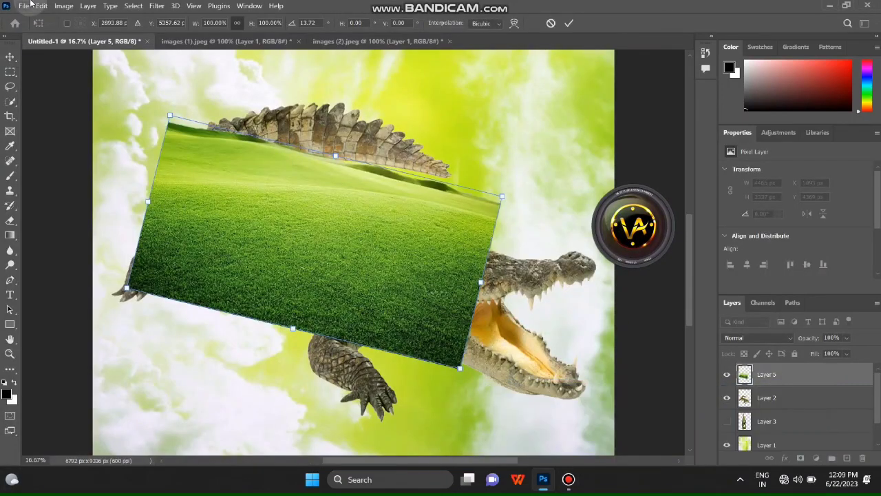
Warp the grass so its top curves along the crocodile's back and its left edge over the front leg.
{"action": "left_click", "coordinate": [41, 6]}
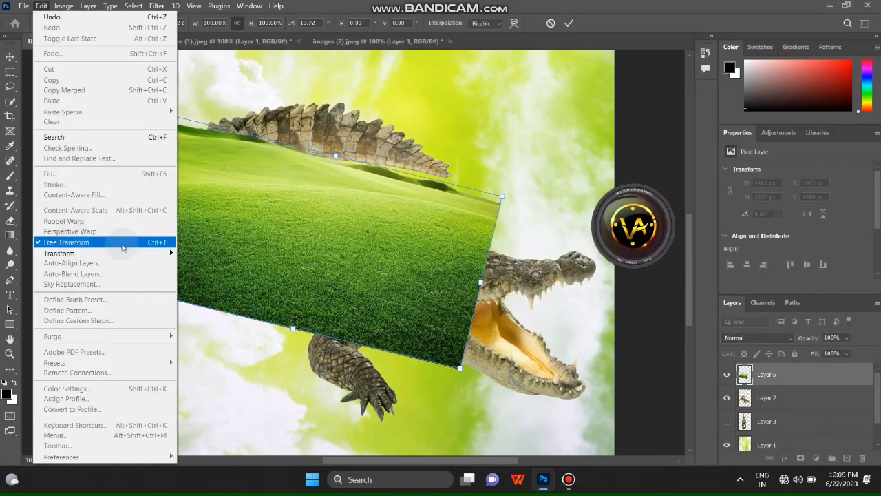
{"action": "left_click", "coordinate": [206, 325]}
{"action": "left_click_drag", "start_coordinate": [232, 194], "coordinate": [222, 150]}
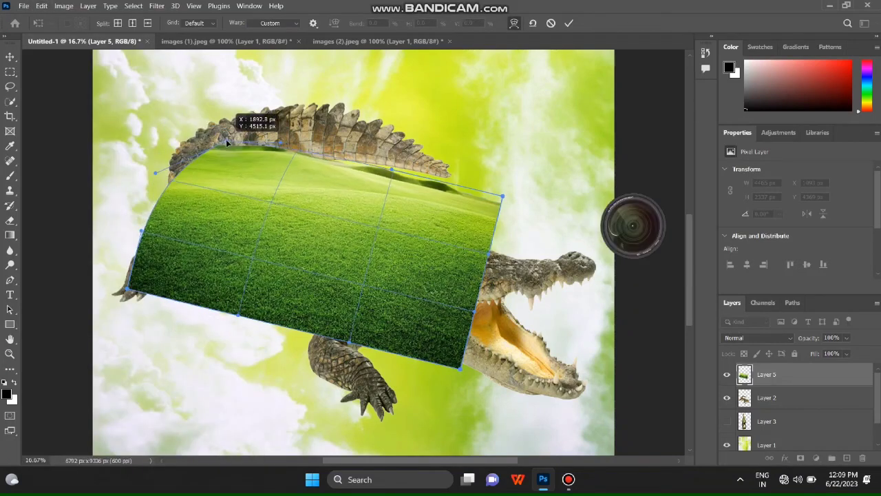
{"action": "mouse_move", "coordinate": [156, 172]}
{"action": "left_mouse_down"}
{"action": "mouse_move", "coordinate": [166, 143]}
{"action": "mouse_move", "coordinate": [147, 118]}
{"action": "left_mouse_up"}
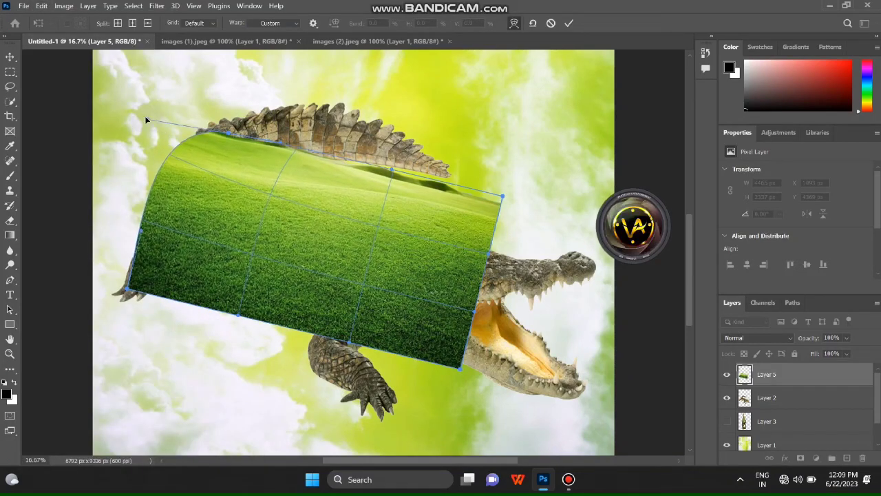
{"action": "left_click_drag", "start_coordinate": [142, 231], "coordinate": [181, 221]}
{"action": "left_click_drag", "start_coordinate": [130, 285], "coordinate": [164, 228]}
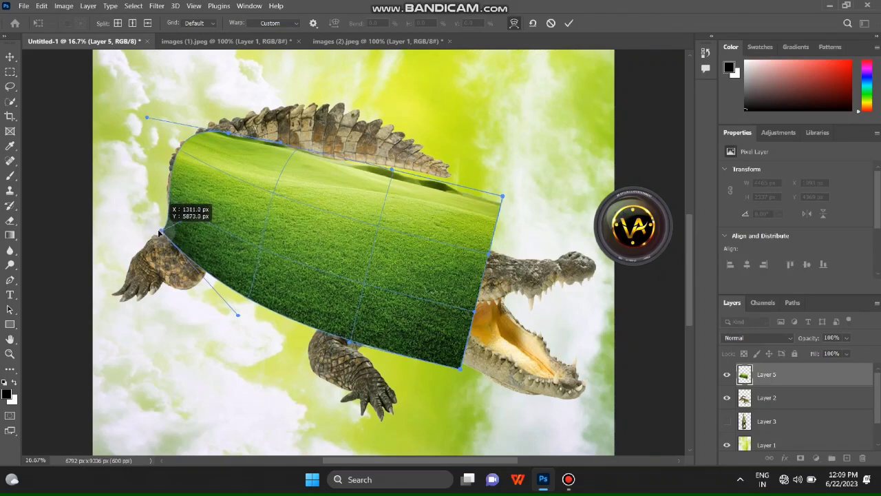
{"action": "scroll", "coordinate": [337, 266], "scroll_direction": "up", "scroll_amount": 2}
{"action": "left_click_drag", "start_coordinate": [389, 212], "coordinate": [354, 295]}
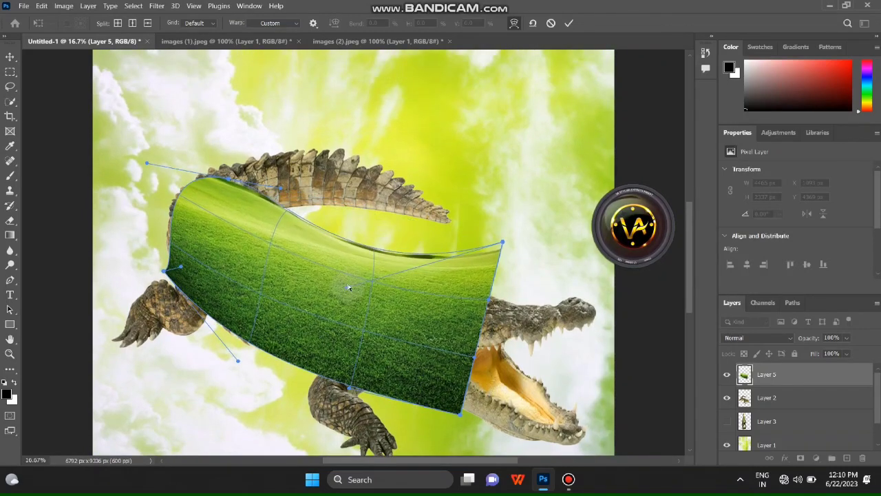
{"action": "scroll", "coordinate": [250, 350], "scroll_direction": "down", "scroll_amount": 2}
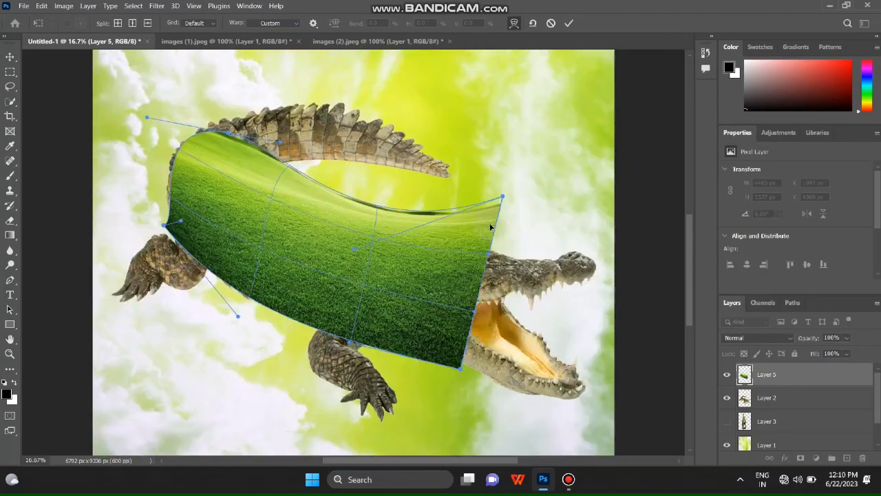
{"action": "mouse_move", "coordinate": [490, 203]}
{"action": "left_mouse_down"}
{"action": "mouse_move", "coordinate": [296, 189]}
{"action": "mouse_move", "coordinate": [443, 220]}
{"action": "left_mouse_up"}
{"action": "left_click_drag", "start_coordinate": [271, 157], "coordinate": [324, 188]}
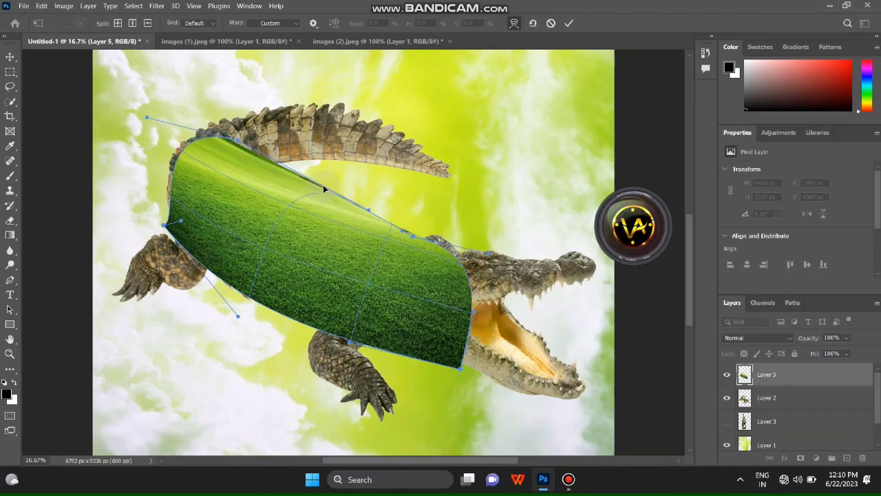
{"action": "left_click_drag", "start_coordinate": [251, 298], "coordinate": [258, 308]}
{"action": "left_click_drag", "start_coordinate": [360, 345], "coordinate": [344, 326]}
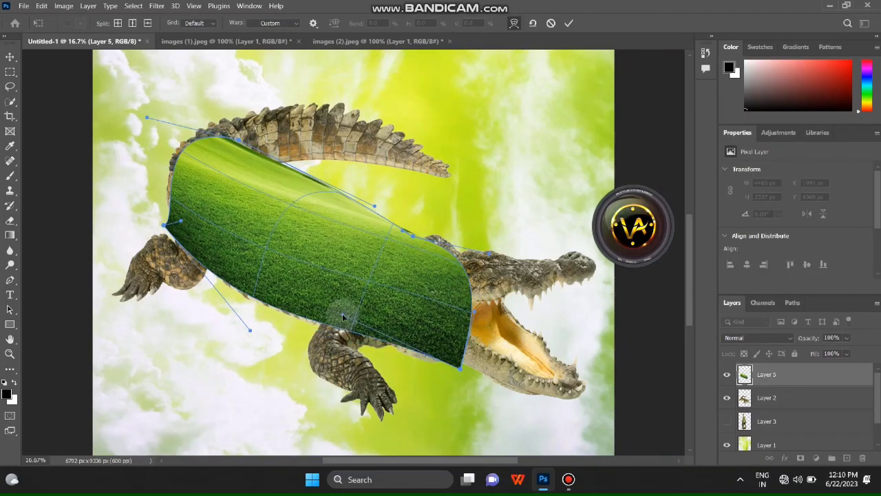
Pull the warped grass back off the crocodile's head and fold it over the neck.
{"action": "mouse_move", "coordinate": [465, 322]}
{"action": "left_mouse_down"}
{"action": "mouse_move", "coordinate": [344, 275]}
{"action": "mouse_move", "coordinate": [221, 204]}
{"action": "left_mouse_up"}
{"action": "left_click_drag", "start_coordinate": [413, 237], "coordinate": [334, 199]}
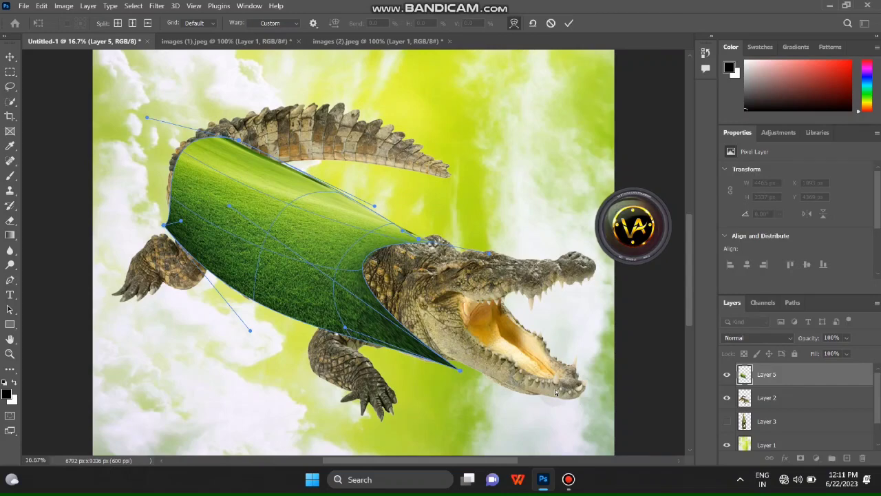
{"action": "key", "text": "ctrl+plus"}
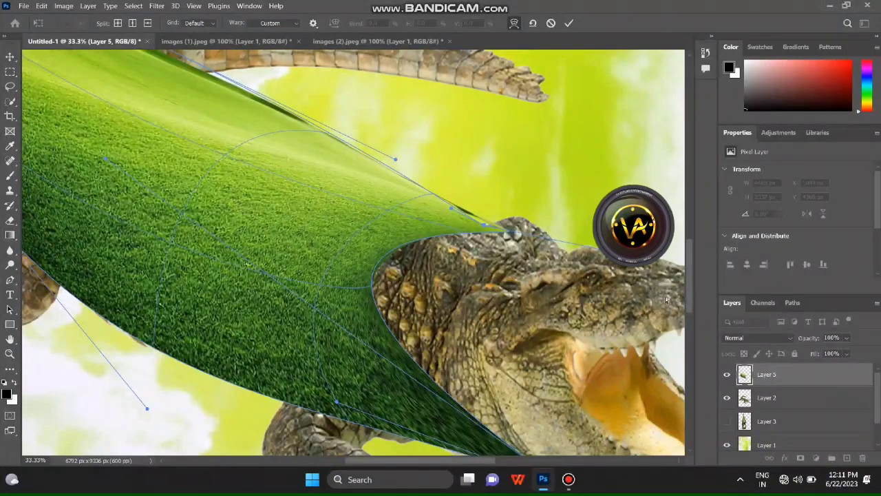
{"action": "scroll", "coordinate": [413, 230], "scroll_direction": "up", "scroll_amount": 1}
{"action": "mouse_move", "coordinate": [413, 230]}
{"action": "left_mouse_down"}
{"action": "mouse_move", "coordinate": [402, 219]}
{"action": "mouse_move", "coordinate": [441, 240]}
{"action": "left_mouse_up"}
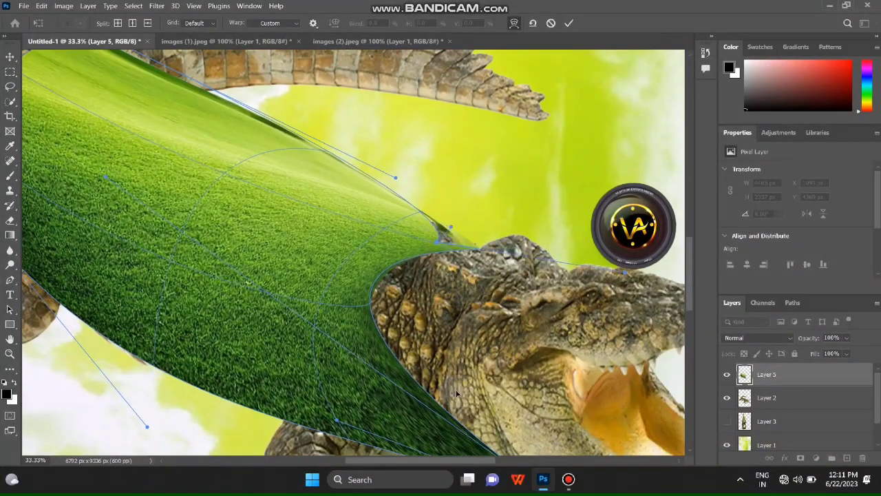
{"action": "scroll", "coordinate": [457, 393], "scroll_direction": "down", "scroll_amount": 3}
{"action": "left_click_drag", "start_coordinate": [482, 372], "coordinate": [431, 336]}
{"action": "left_click_drag", "start_coordinate": [374, 187], "coordinate": [416, 197]}
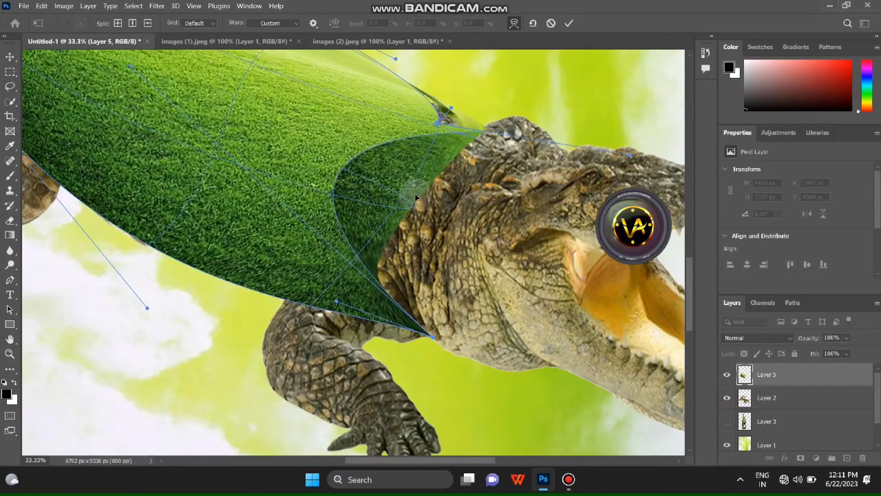
{"action": "key", "text": "ctrl+minus"}
{"action": "key", "text": "ctrl+minus"}
{"action": "key", "text": "ctrl+minus"}
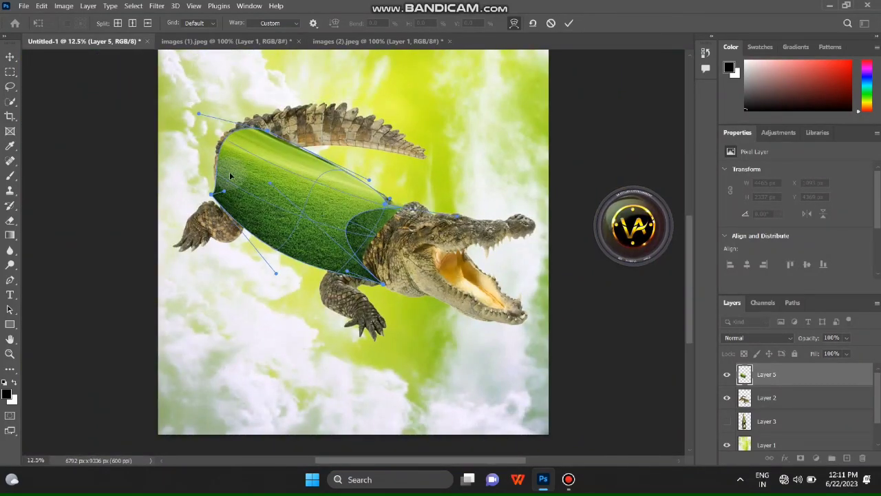
Fine-tune the grass's left edge point and commit the warp.
{"action": "key", "text": "ctrl+plus"}
{"action": "left_click_drag", "start_coordinate": [74, 157], "coordinate": [86, 157]}
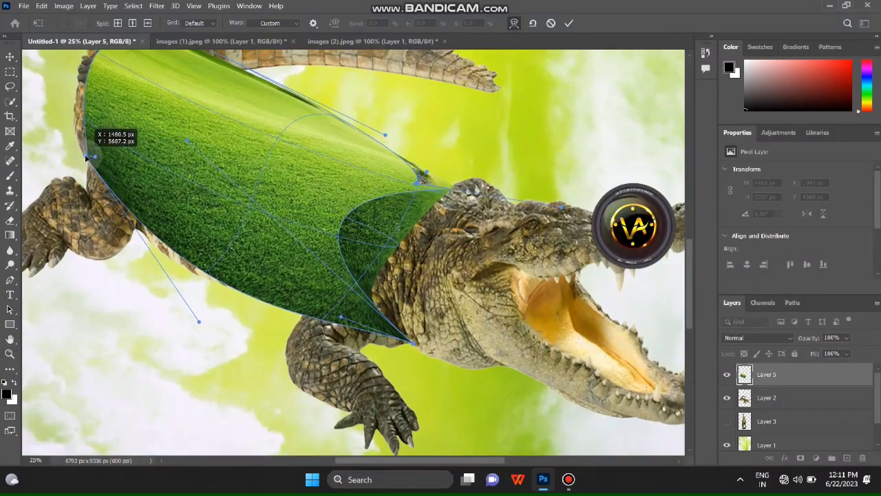
{"action": "scroll", "coordinate": [464, 325], "scroll_direction": "up", "scroll_amount": 2}
{"action": "key", "text": "Return"}
{"action": "key", "text": "ctrl+minus"}
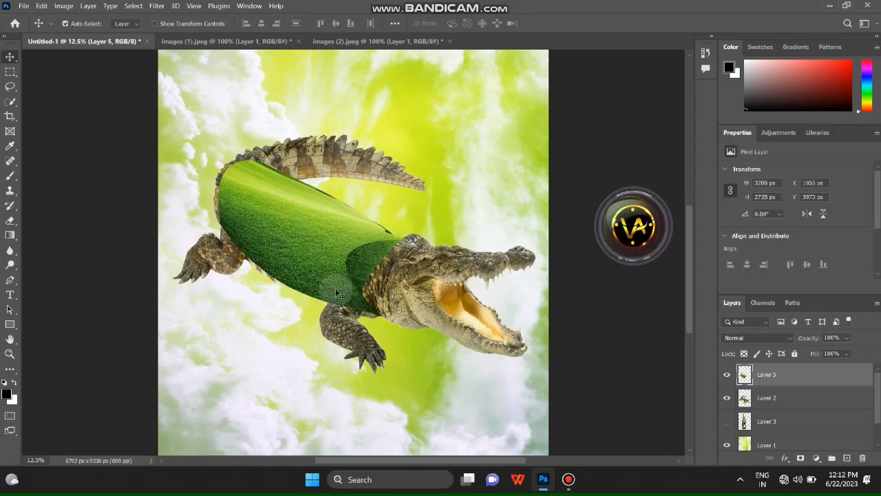
{"action": "scroll", "coordinate": [539, 289], "scroll_direction": "up", "scroll_amount": 1}
Open the tree image and close the grass image without saving.
{"action": "key", "text": "ctrl+Tab"}
{"action": "key", "text": "ctrl+Tab"}
{"action": "key", "text": "ctrl+o"}
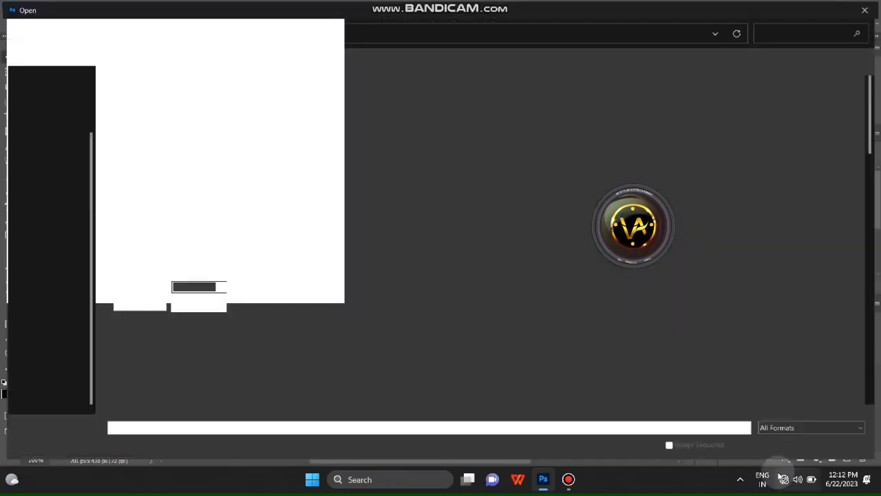
{"action": "scroll", "coordinate": [483, 307], "scroll_direction": "down", "scroll_amount": 3}
{"action": "scroll", "coordinate": [483, 307], "scroll_direction": "down", "scroll_amount": 5}
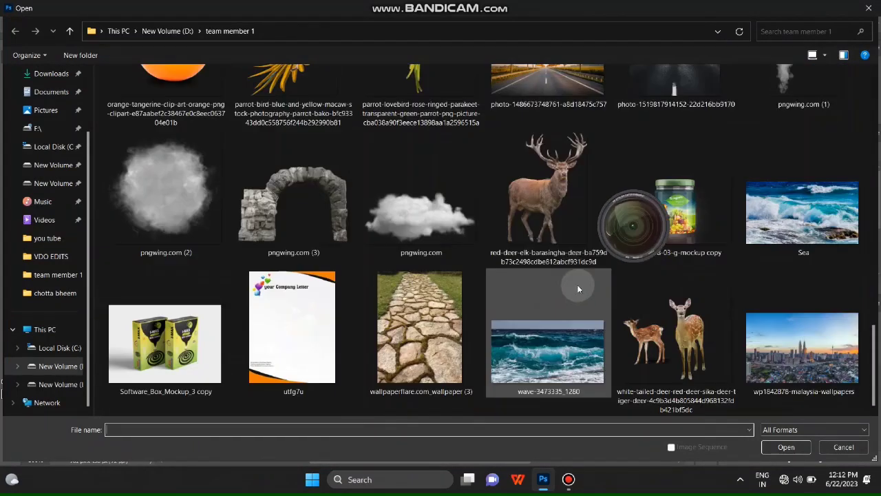
{"action": "scroll", "coordinate": [575, 286], "scroll_direction": "up", "scroll_amount": 5}
{"action": "scroll", "coordinate": [561, 201], "scroll_direction": "up", "scroll_amount": 3}
{"action": "double_click", "coordinate": [561, 201]}
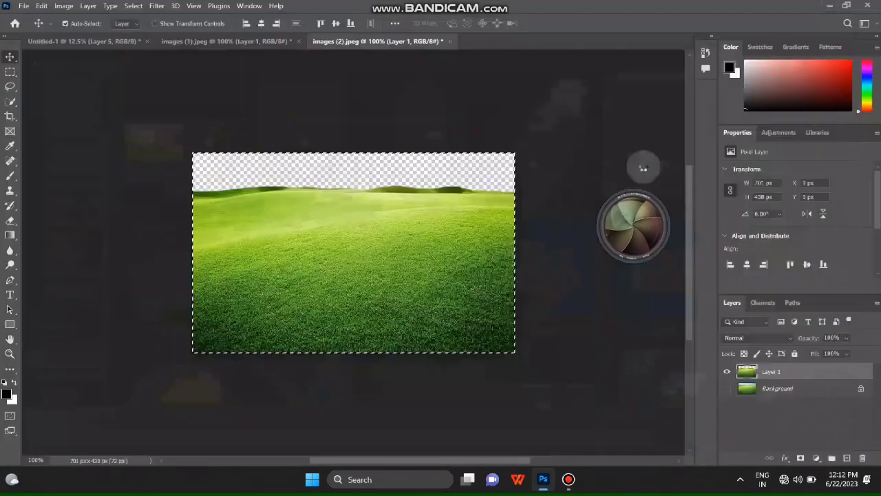
{"action": "left_click", "coordinate": [369, 41]}
{"action": "key", "text": "ctrl+w"}
{"action": "left_click", "coordinate": [456, 187]}
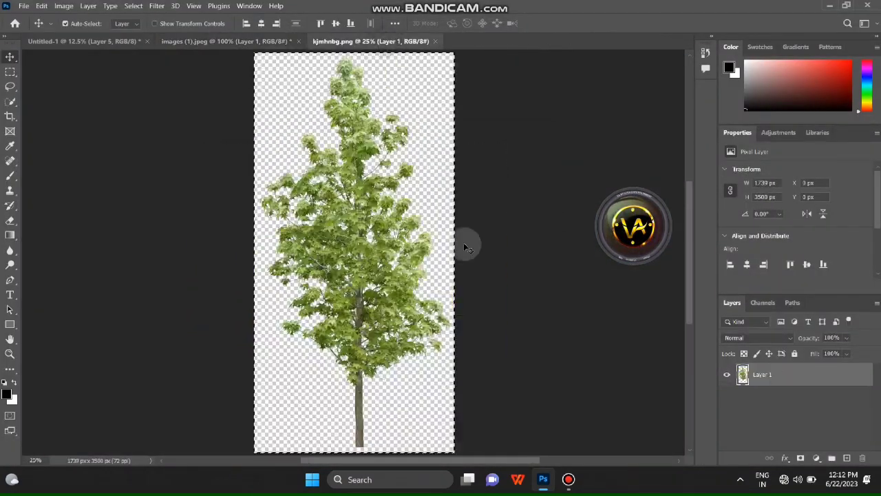
Bring the tree into the composite, shrink it and set it on top of the grass.
{"action": "left_click_drag", "start_coordinate": [463, 242], "coordinate": [325, 235]}
{"action": "key", "text": "ctrl+t"}
{"action": "left_click_drag", "start_coordinate": [403, 354], "coordinate": [316, 237]}
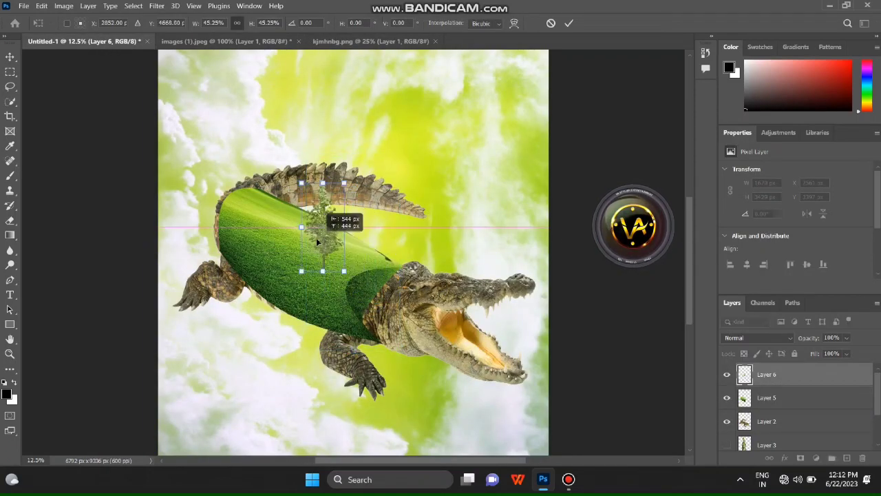
{"action": "key", "text": "ctrl+plus"}
{"action": "key", "text": "ctrl+plus"}
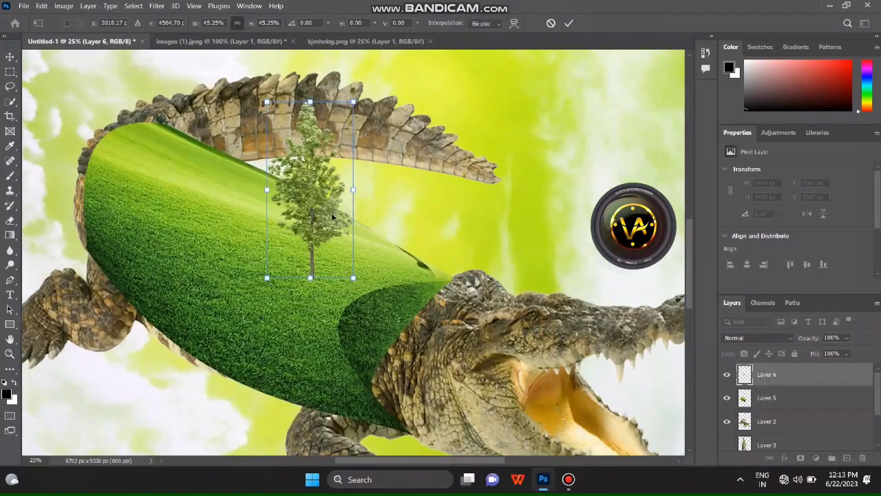
{"action": "left_click_drag", "start_coordinate": [320, 206], "coordinate": [248, 150]}
{"action": "key", "text": "Return"}
Scale a tree copy smaller and place it on the hill's upper-left slope.
{"action": "scroll", "coordinate": [250, 281], "scroll_direction": "up", "scroll_amount": 2}
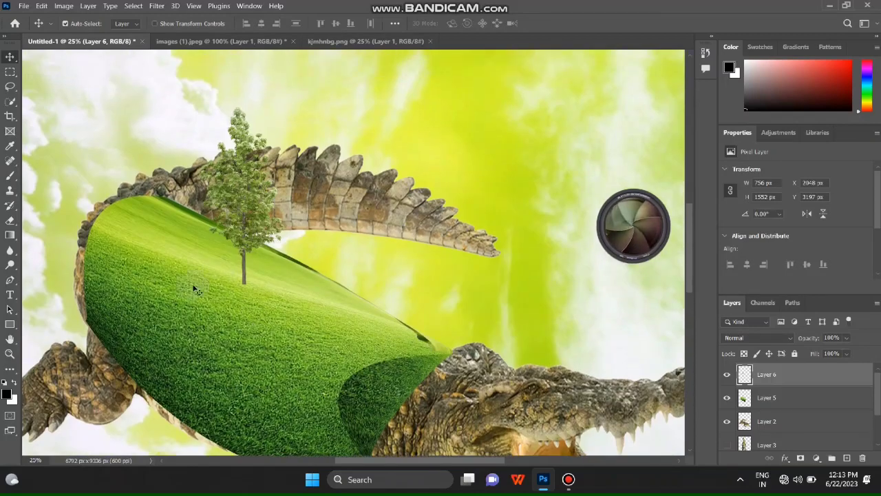
{"action": "left_click_drag", "start_coordinate": [241, 207], "coordinate": [186, 354]}
{"action": "key", "text": "ctrl+t"}
{"action": "left_click_drag", "start_coordinate": [153, 419], "coordinate": [200, 363]}
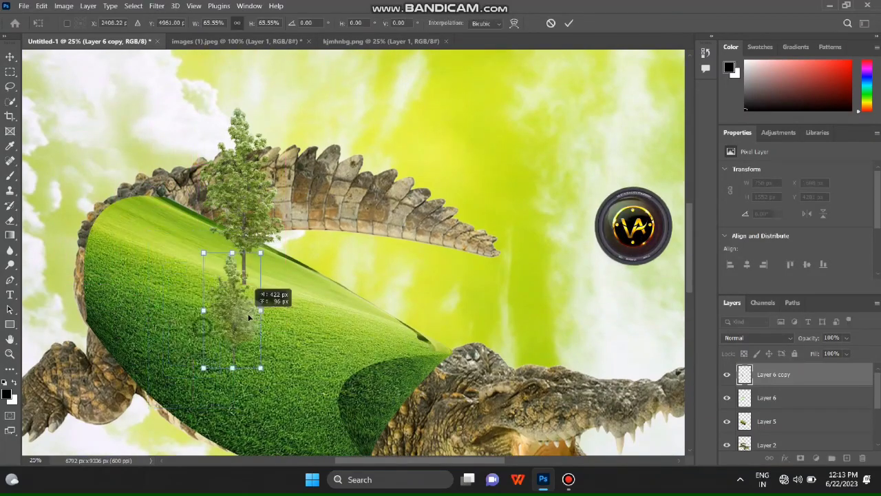
{"action": "left_click_drag", "start_coordinate": [228, 335], "coordinate": [379, 322]}
{"action": "scroll", "coordinate": [379, 321], "scroll_direction": "down", "scroll_amount": 2}
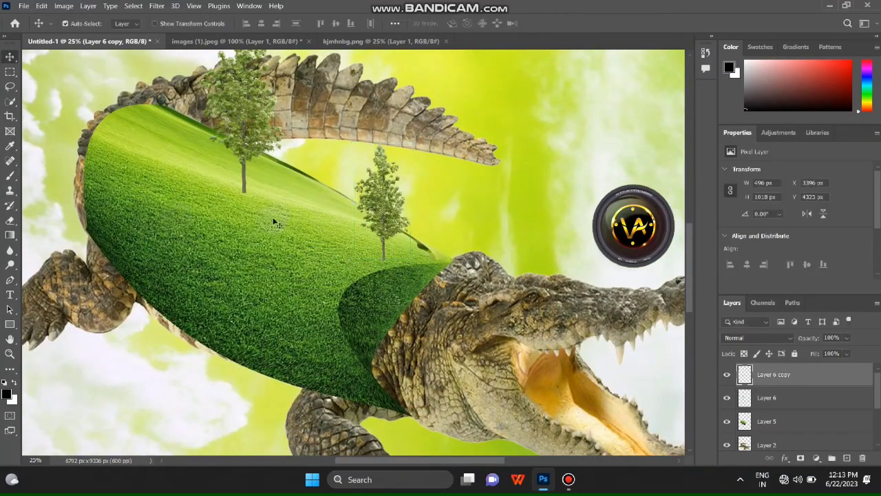
{"action": "key", "text": "ctrl+z"}
{"action": "key", "text": "ctrl+z"}
{"action": "key", "text": "ctrl+shift+z"}
{"action": "key", "text": "ctrl+shift+z"}
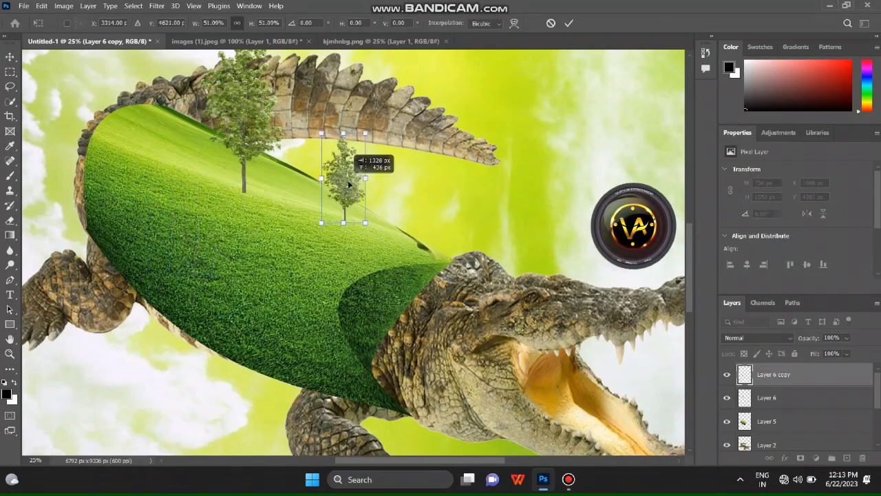
{"action": "key", "text": "Return"}
{"action": "mouse_move", "coordinate": [161, 181]}
{"action": "left_mouse_down"}
{"action": "mouse_move", "coordinate": [355, 274]}
{"action": "mouse_move", "coordinate": [131, 155]}
{"action": "left_mouse_up"}
{"action": "left_click", "coordinate": [596, 341]}
{"action": "scroll", "coordinate": [230, 319], "scroll_direction": "down", "scroll_amount": 2}
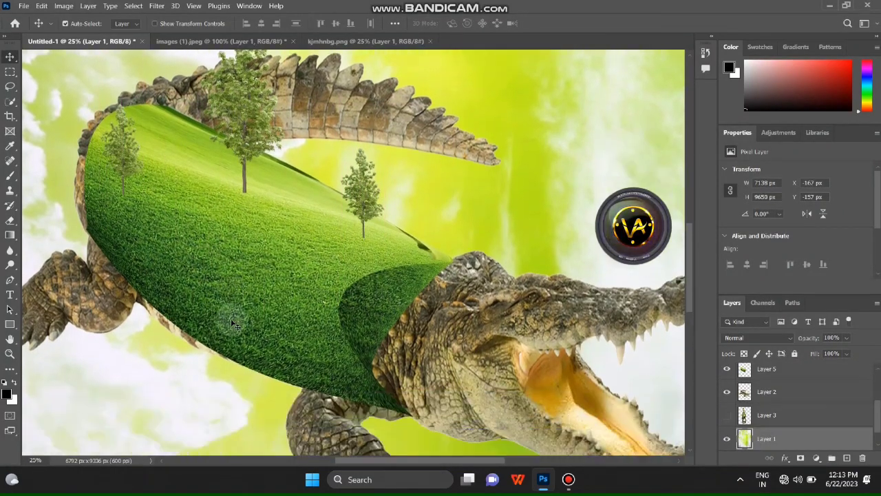
Open the house PNG image.
{"action": "left_click", "coordinate": [23, 5]}
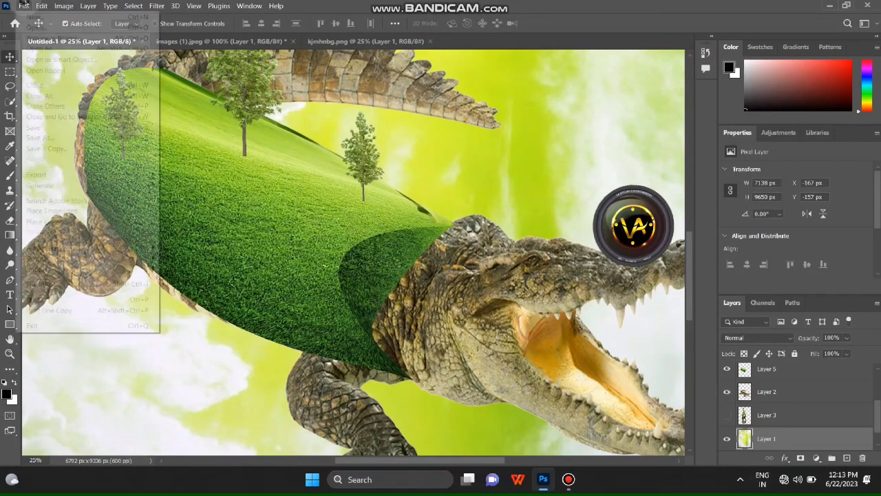
{"action": "left_click", "coordinate": [31, 28]}
{"action": "scroll", "coordinate": [293, 225], "scroll_direction": "down", "scroll_amount": 5}
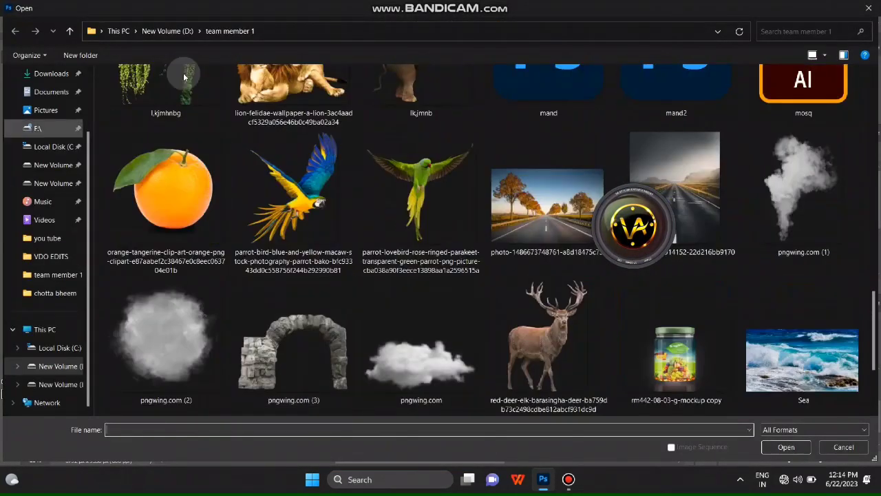
{"action": "scroll", "coordinate": [438, 277], "scroll_direction": "up", "scroll_amount": 2}
{"action": "scroll", "coordinate": [438, 278], "scroll_direction": "up", "scroll_amount": 5}
{"action": "scroll", "coordinate": [438, 278], "scroll_direction": "up", "scroll_amount": 2}
{"action": "double_click", "coordinate": [654, 114]}
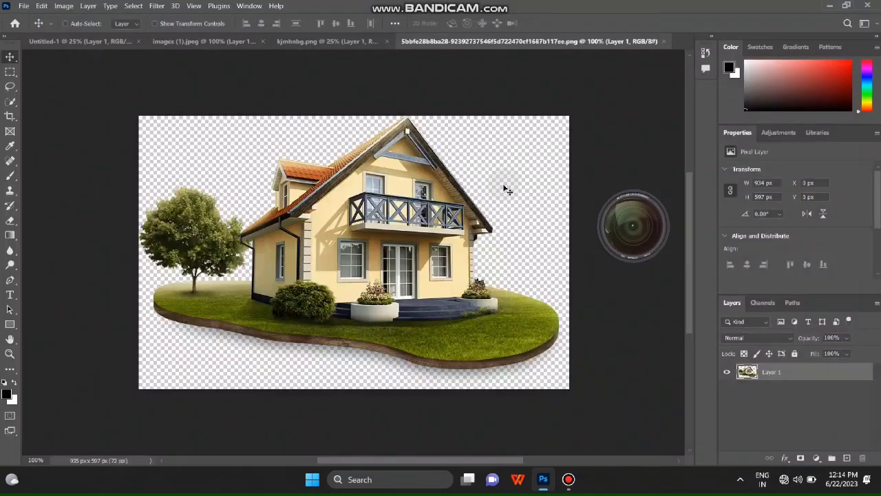
Place the house at the hill's upper-left with Layer 7 below the tree Layer 6.
{"action": "left_click_drag", "start_coordinate": [140, 53], "coordinate": [365, 245]}
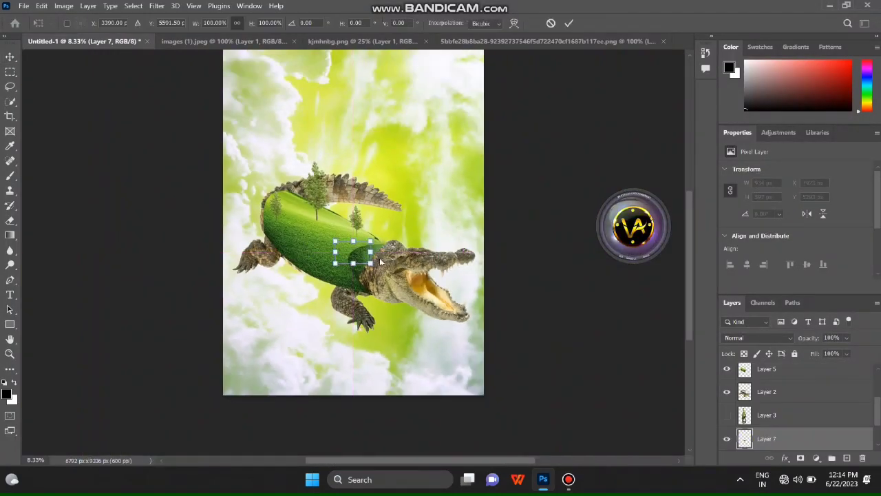
{"action": "left_click_drag", "start_coordinate": [790, 437], "coordinate": [809, 359]}
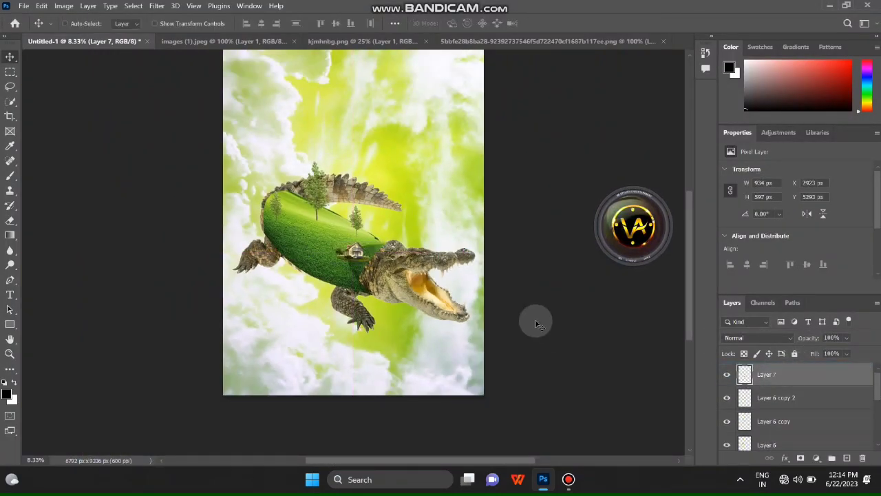
{"action": "key", "text": "ctrl+plus"}
{"action": "key", "text": "ctrl+plus"}
{"action": "key", "text": "ctrl+plus"}
{"action": "left_click_drag", "start_coordinate": [355, 250], "coordinate": [197, 107]}
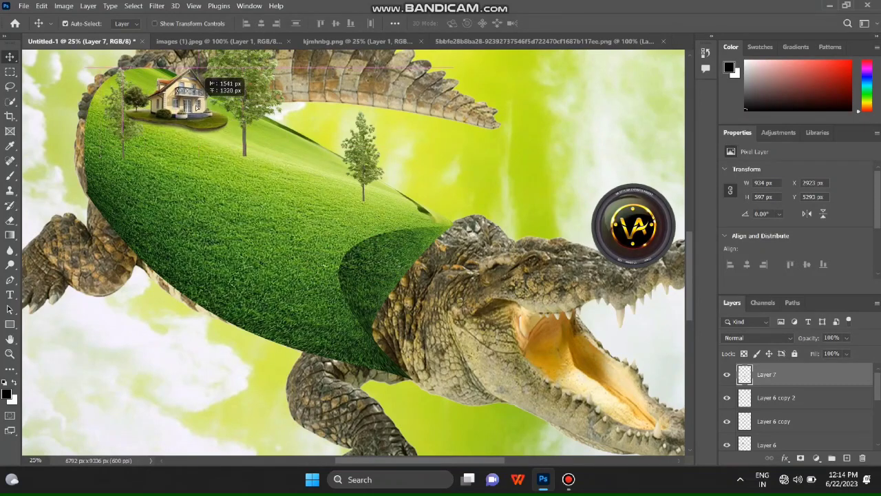
{"action": "left_click_drag", "start_coordinate": [772, 375], "coordinate": [795, 428]}
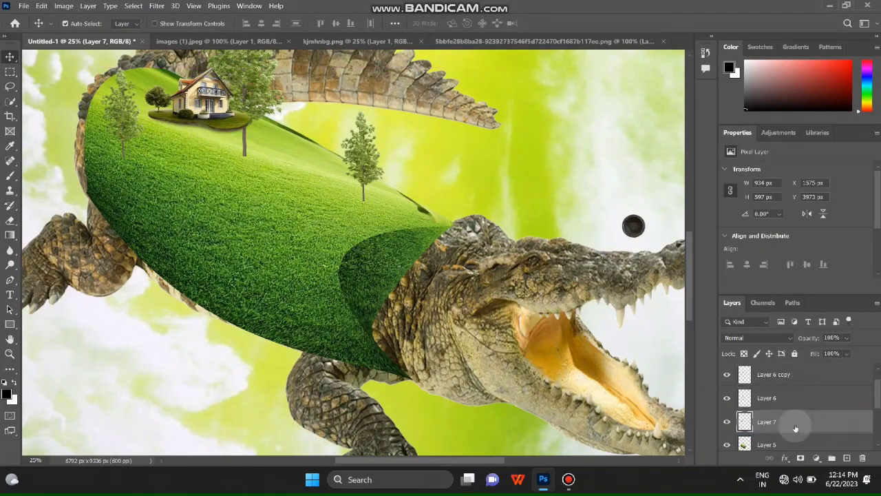
{"action": "left_click_drag", "start_coordinate": [199, 108], "coordinate": [177, 110]}
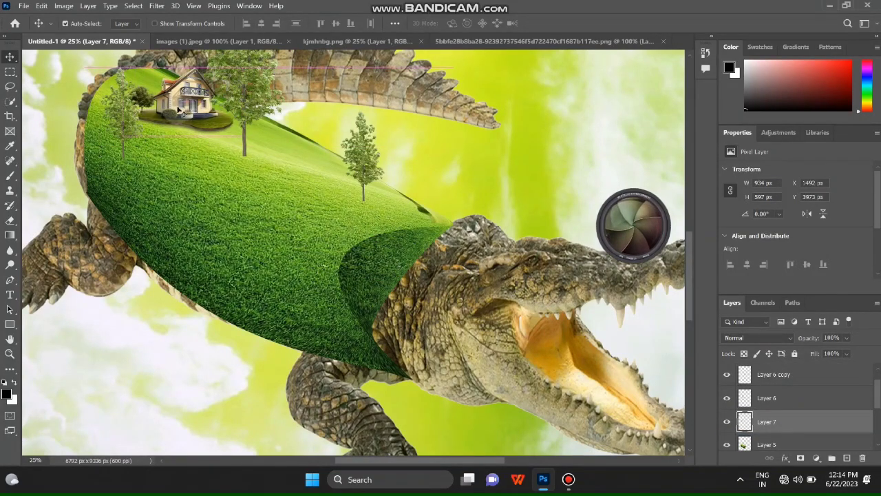
Target Layer 5's mask and switch to the Brush tool.
{"action": "scroll", "coordinate": [371, 277], "scroll_direction": "down", "scroll_amount": 2}
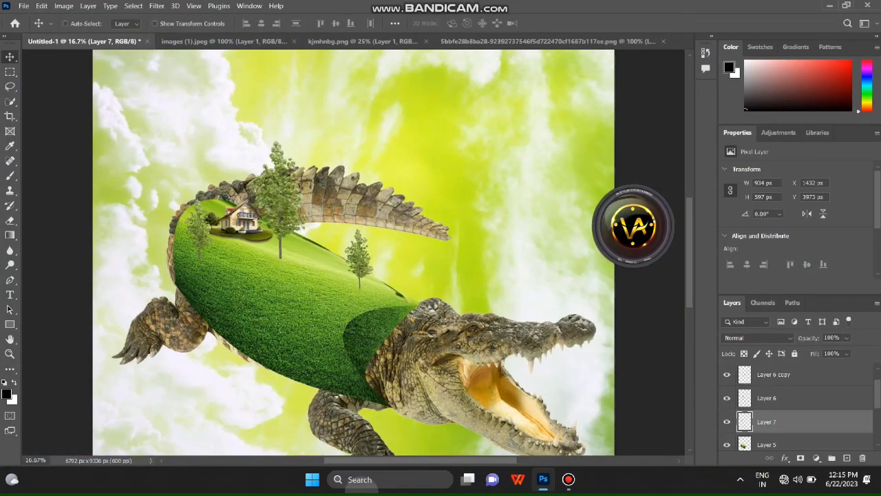
{"action": "scroll", "coordinate": [348, 324], "scroll_direction": "up", "scroll_amount": 1}
{"action": "scroll", "coordinate": [348, 323], "scroll_direction": "down", "scroll_amount": 1}
{"action": "left_click", "coordinate": [768, 444]}
{"action": "key", "text": "b"}
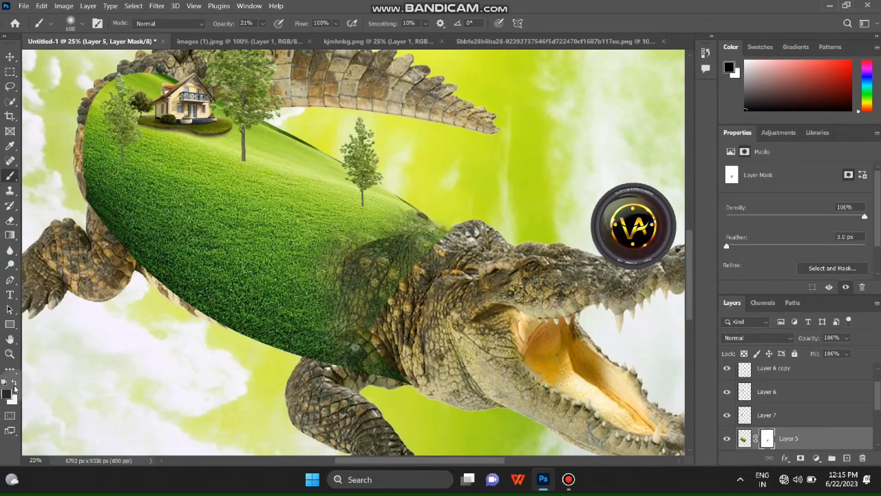
Zoom out to see the whole poster and switch back to the Move tool.
{"action": "key", "text": "ctrl+minus"}
{"action": "key", "text": "ctrl+minus"}
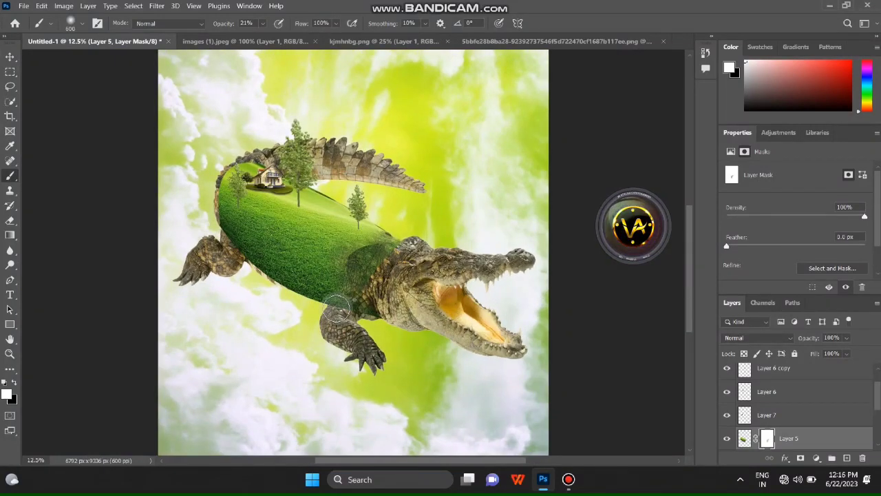
{"action": "key", "text": "v"}
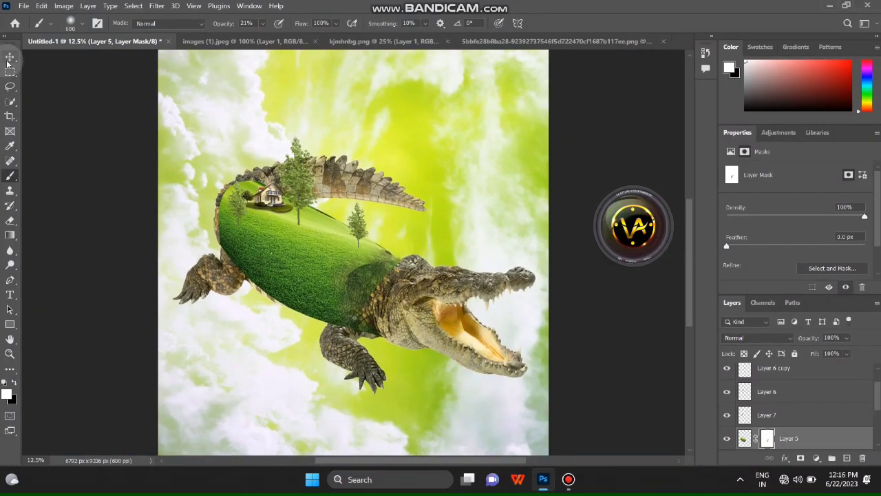
{"action": "key", "text": "ctrl+minus"}
Free Transform the Starobrno bottle, shifting it lower behind the crocodile.
{"action": "left_click_drag", "start_coordinate": [348, 153], "coordinate": [355, 158]}
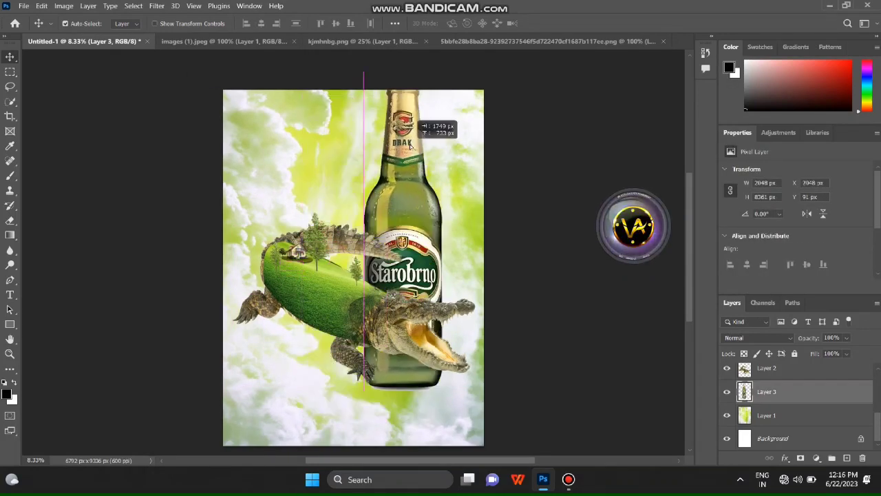
{"action": "key", "text": "ctrl+t"}
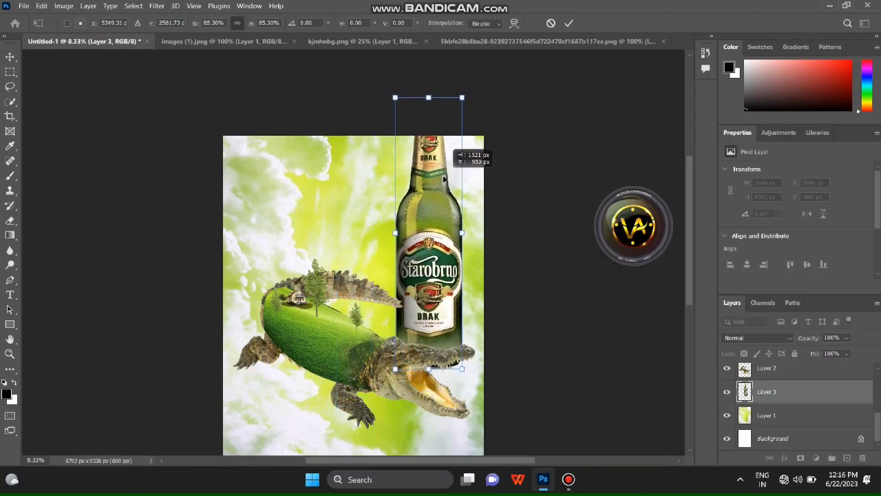
{"action": "left_click_drag", "start_coordinate": [402, 206], "coordinate": [396, 362]}
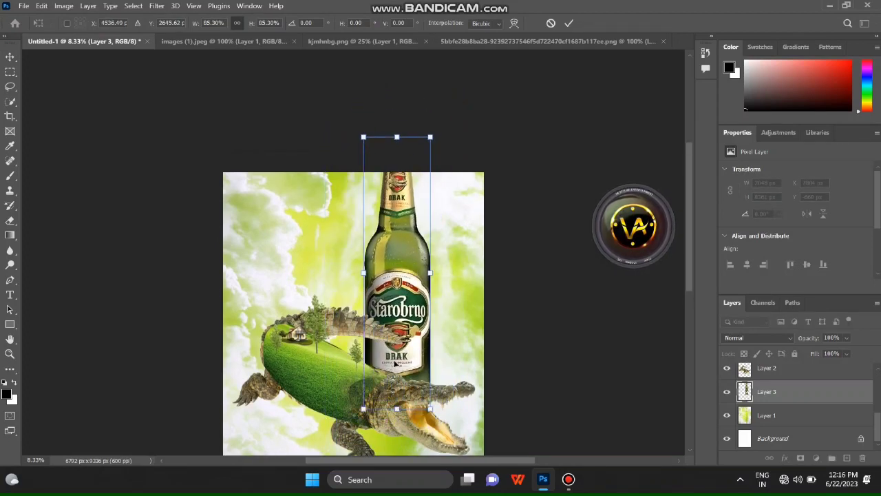
{"action": "scroll", "coordinate": [394, 363], "scroll_direction": "down", "scroll_amount": 2}
{"action": "scroll", "coordinate": [394, 363], "scroll_direction": "down", "scroll_amount": 2}
{"action": "key", "text": "Return"}
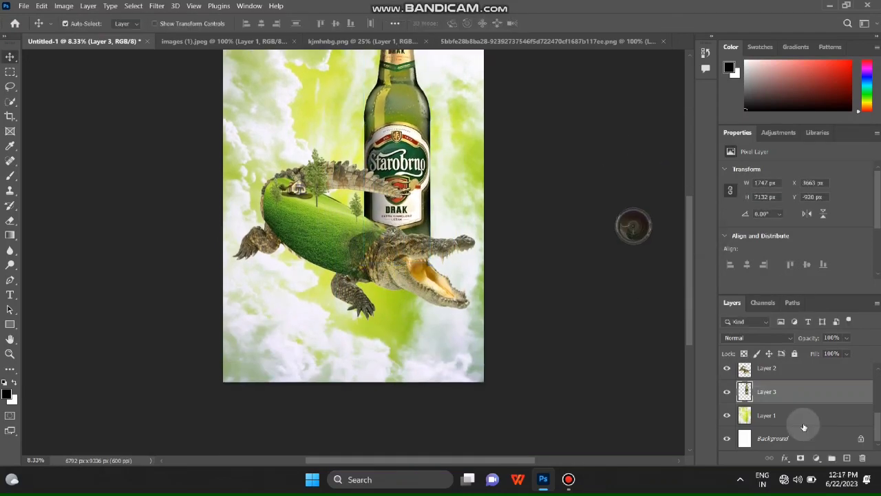
Hide the bottle and move the crocodile's Layer 2 lower on the poster.
{"action": "left_click", "coordinate": [727, 392]}
{"action": "scroll", "coordinate": [770, 411], "scroll_direction": "up", "scroll_amount": 2}
{"action": "scroll", "coordinate": [770, 411], "scroll_direction": "up", "scroll_amount": 1}
{"action": "left_click", "coordinate": [770, 411]}
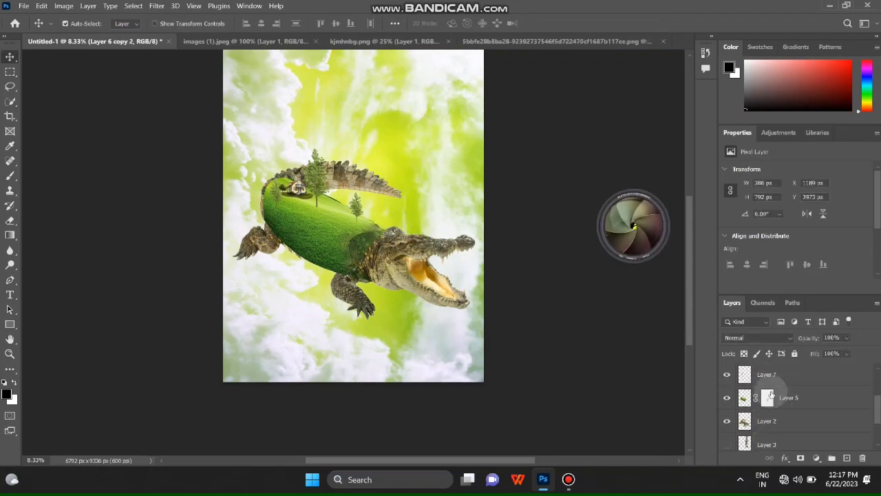
{"action": "scroll", "coordinate": [779, 398], "scroll_direction": "down", "scroll_amount": 3}
{"action": "left_click", "coordinate": [779, 397], "text": "shift"}
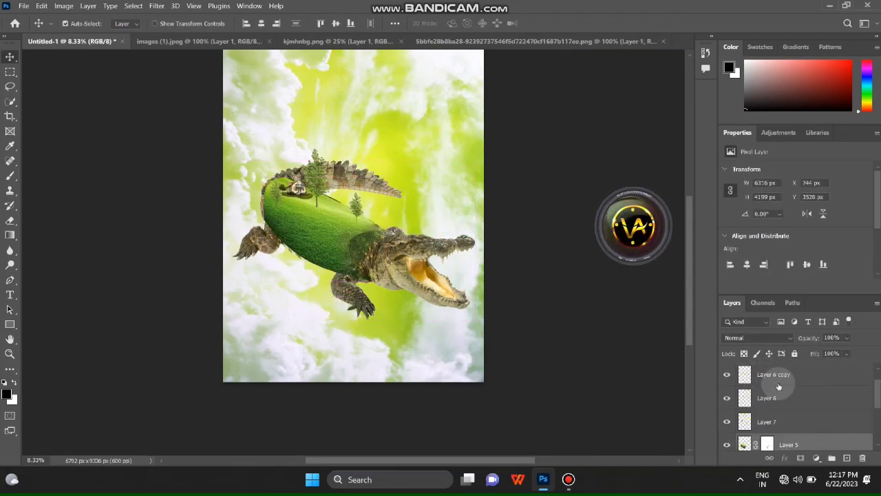
{"action": "scroll", "coordinate": [771, 413], "scroll_direction": "up", "scroll_amount": 1}
{"action": "scroll", "coordinate": [771, 420], "scroll_direction": "down", "scroll_amount": 1}
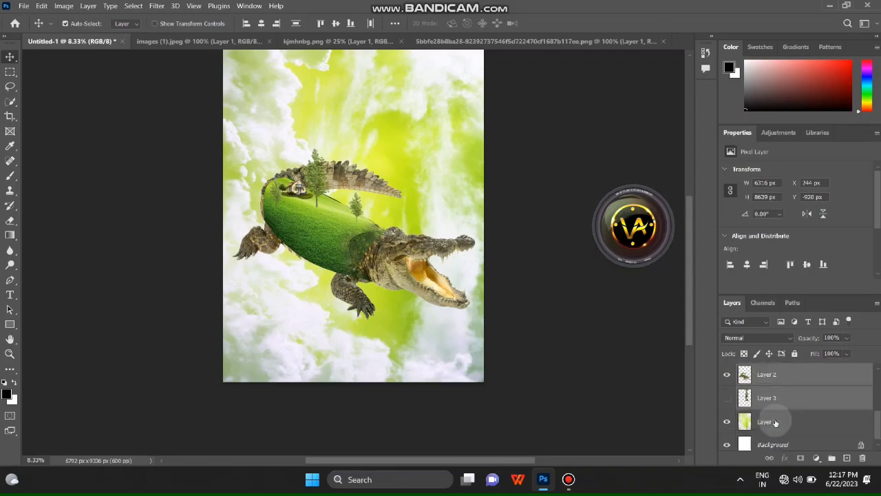
{"action": "left_click", "coordinate": [783, 377]}
{"action": "mouse_move", "coordinate": [322, 230]}
{"action": "left_mouse_down"}
{"action": "mouse_move", "coordinate": [319, 272]}
{"action": "mouse_move", "coordinate": [321, 264]}
{"action": "left_mouse_up"}
Show the bottle layer again and move the bottle left and up.
{"action": "scroll", "coordinate": [771, 413], "scroll_direction": "up", "scroll_amount": 1}
{"action": "left_click", "coordinate": [727, 421]}
{"action": "left_click", "coordinate": [766, 420]}
{"action": "left_click_drag", "start_coordinate": [398, 180], "coordinate": [372, 146]}
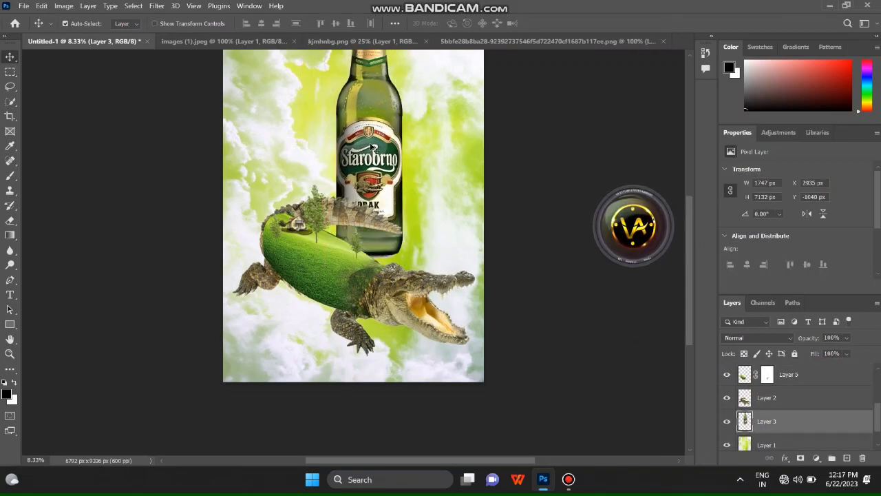
{"action": "scroll", "coordinate": [365, 141], "scroll_direction": "up", "scroll_amount": 2}
Scale the Starobrno bottle to 92.49% and lower it slightly.
{"action": "key", "text": "ctrl+t"}
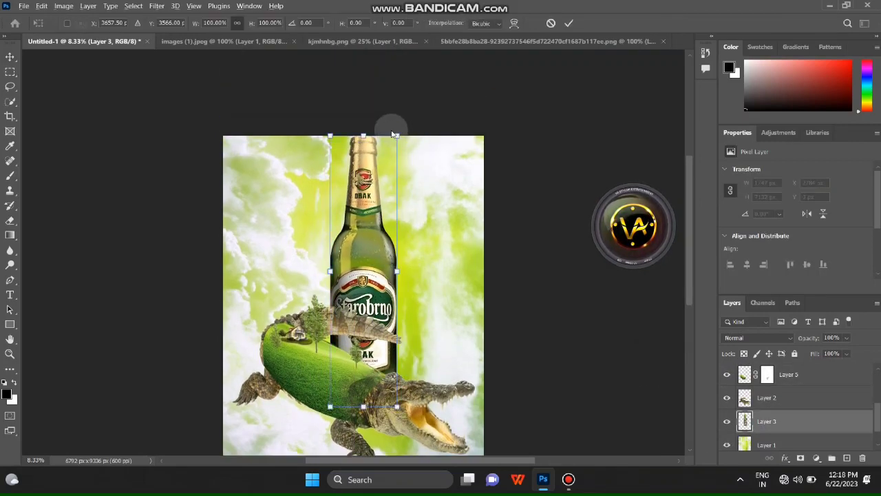
{"action": "mouse_move", "coordinate": [394, 121]}
{"action": "left_mouse_down"}
{"action": "mouse_move", "coordinate": [380, 230]}
{"action": "mouse_move", "coordinate": [372, 226]}
{"action": "left_mouse_up"}
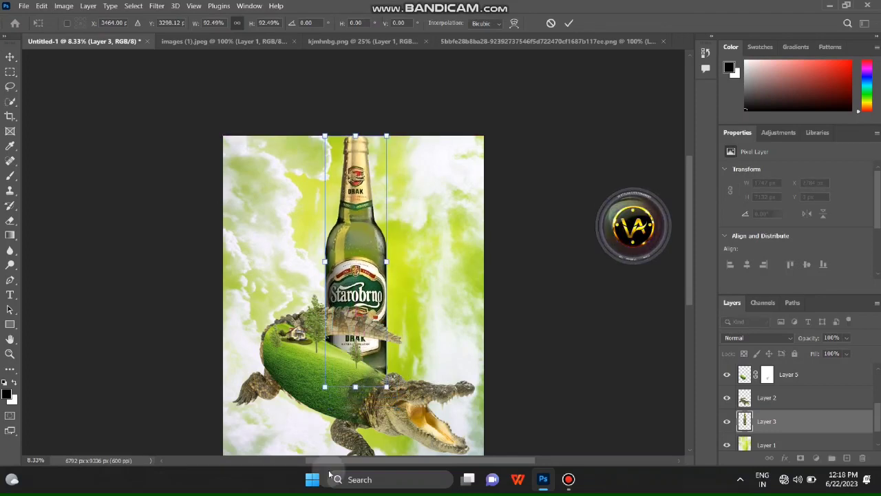
{"action": "key", "text": "ctrl+plus"}
{"action": "key", "text": "ctrl+plus"}
{"action": "left_click_drag", "start_coordinate": [372, 355], "coordinate": [365, 355]}
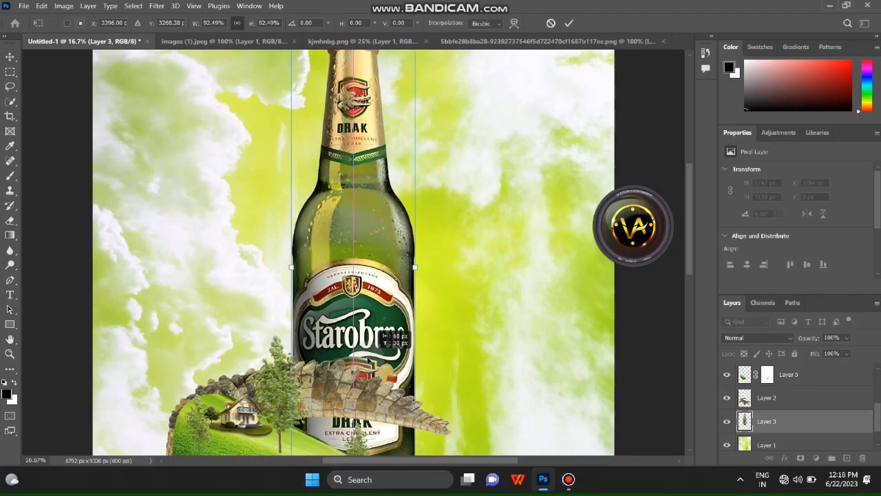
{"action": "scroll", "coordinate": [407, 340], "scroll_direction": "down", "scroll_amount": 4}
{"action": "scroll", "coordinate": [407, 340], "scroll_direction": "down", "scroll_amount": 1}
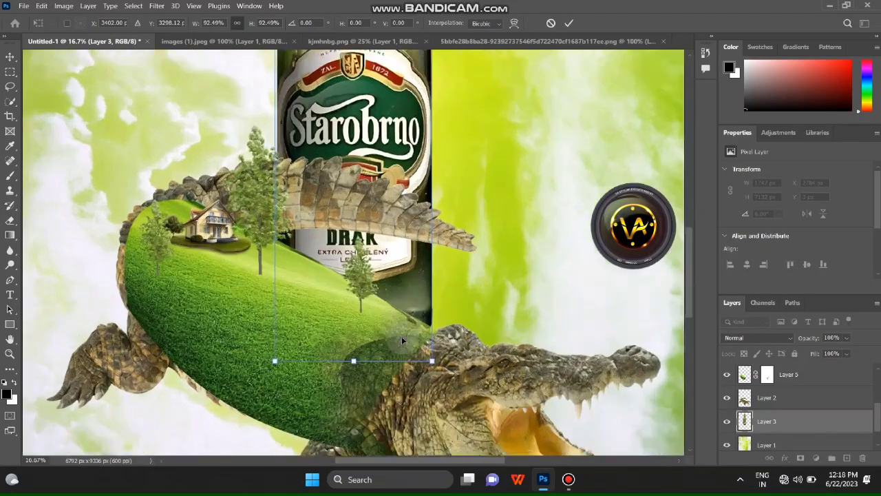
{"action": "key", "text": "ctrl+plus"}
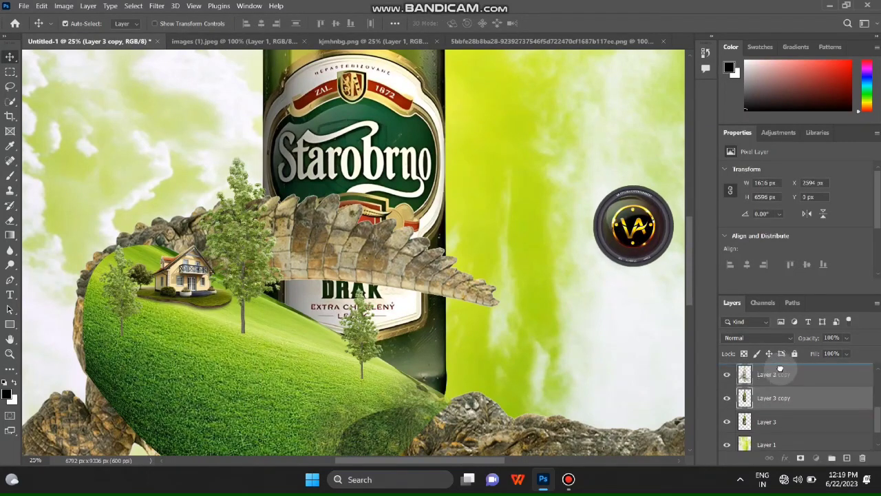
Move the bottle copy above the crocodile's Layer 2, over its tail, and hide Layer 3.
{"action": "left_click_drag", "start_coordinate": [796, 419], "coordinate": [771, 379]}
{"action": "scroll", "coordinate": [399, 318], "scroll_direction": "down", "scroll_amount": 2}
{"action": "scroll", "coordinate": [407, 318], "scroll_direction": "down", "scroll_amount": 3}
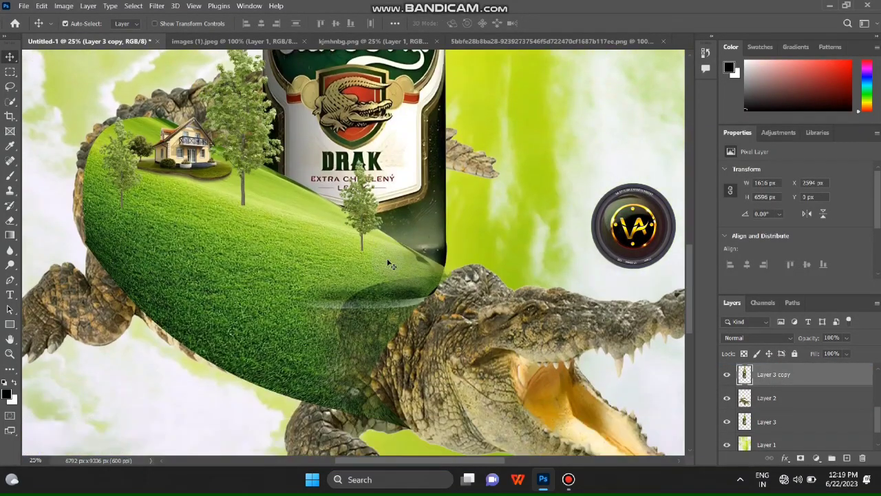
{"action": "scroll", "coordinate": [411, 317], "scroll_direction": "down", "scroll_amount": 1}
{"action": "scroll", "coordinate": [407, 289], "scroll_direction": "down", "scroll_amount": 2}
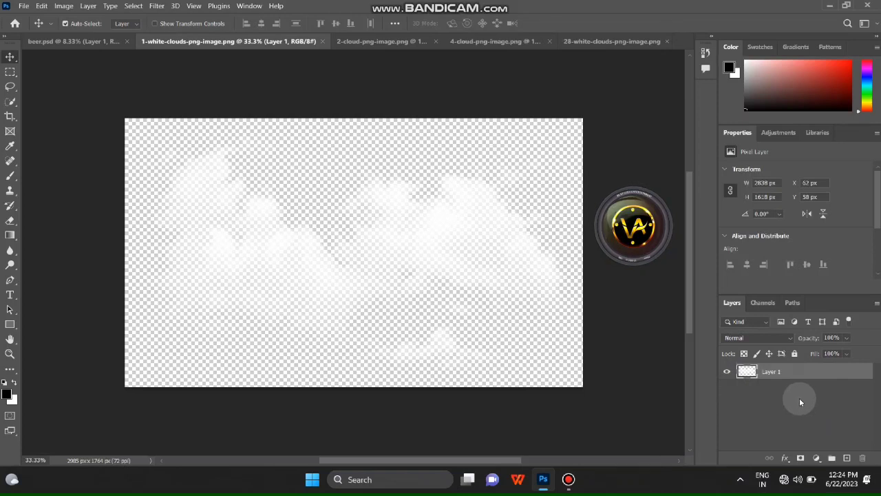
Bring the clouds image into beer.psd, resize it, and add a duplicate to the right.
{"action": "left_click_drag", "start_coordinate": [254, 346], "coordinate": [548, 263]}
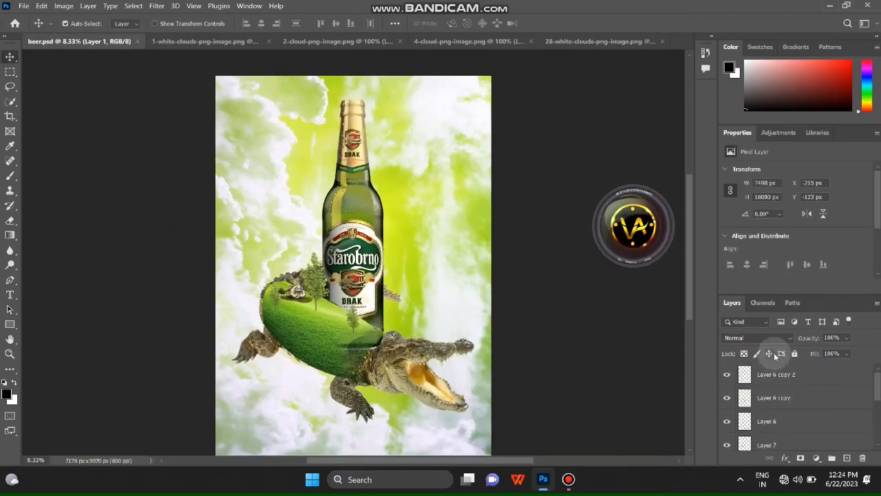
{"action": "key", "text": "ctrl+t"}
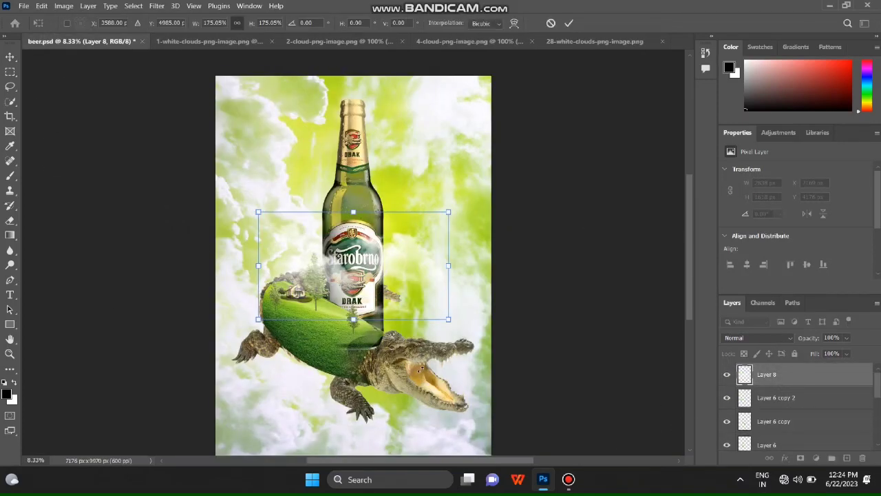
{"action": "scroll", "coordinate": [325, 276], "scroll_direction": "down", "scroll_amount": 3}
{"action": "left_click_drag", "start_coordinate": [326, 186], "coordinate": [262, 342]}
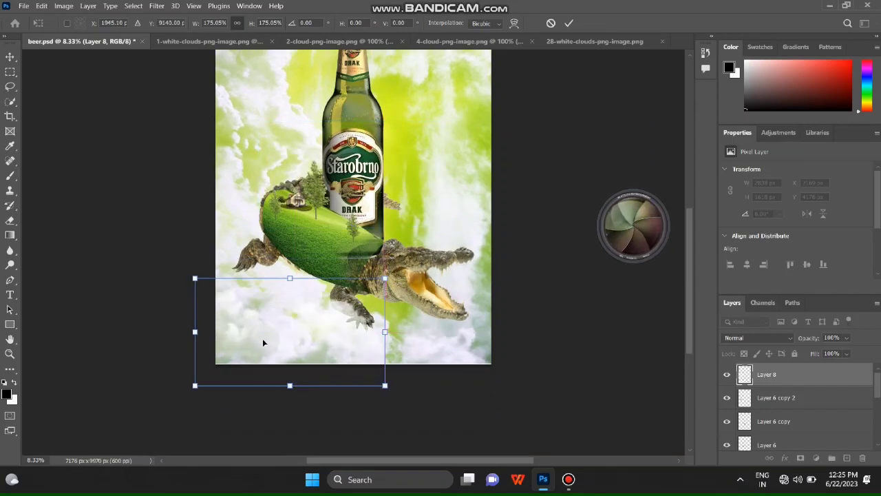
{"action": "key", "text": "Return"}
{"action": "left_click_drag", "start_coordinate": [316, 306], "coordinate": [461, 307]}
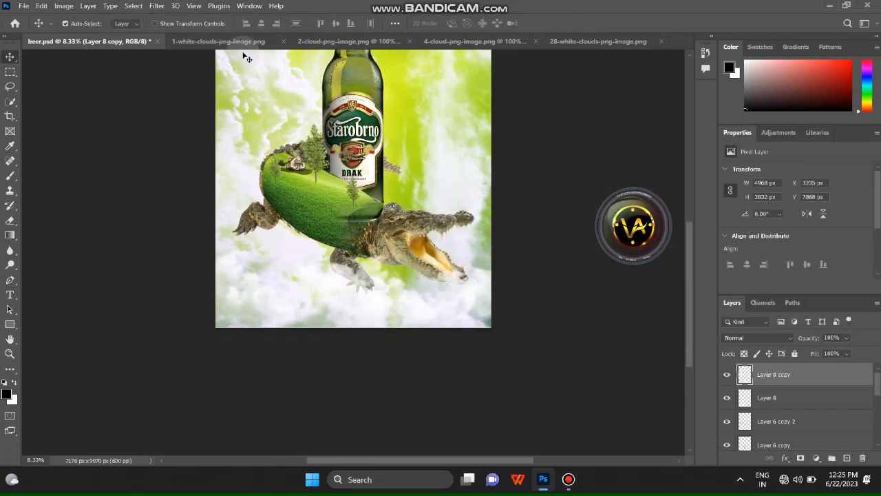
Paste another cloud at the bottom-left, duplicate it, and move Layer 8 copy behind the crocodile.
{"action": "left_click", "coordinate": [305, 42]}
{"action": "left_click", "coordinate": [76, 41]}
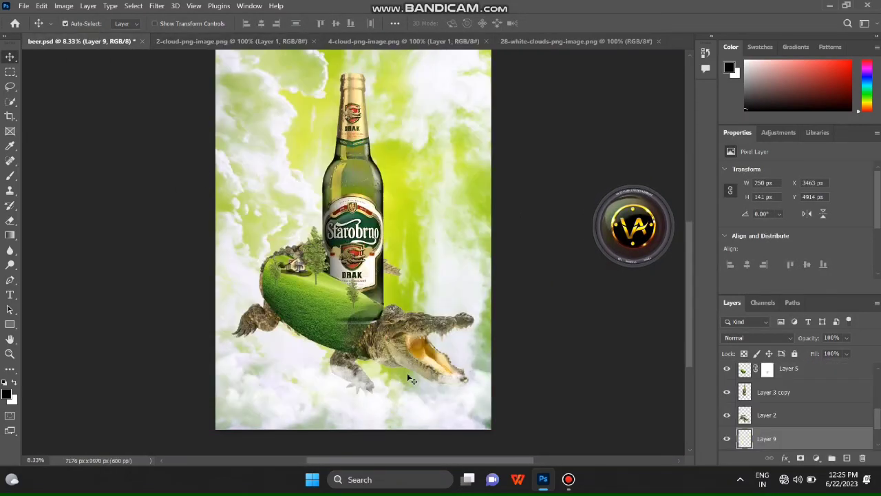
{"action": "key", "text": "ctrl+v"}
{"action": "key", "text": "ctrl+t"}
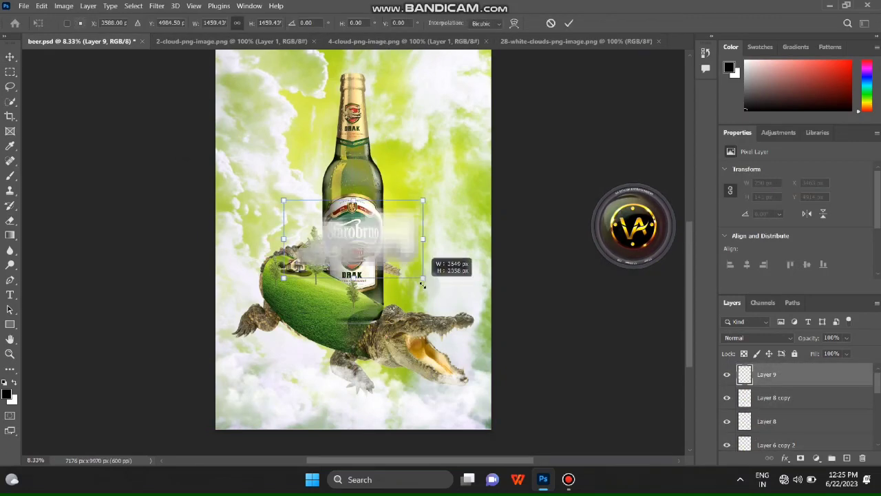
{"action": "mouse_move", "coordinate": [411, 284]}
{"action": "left_mouse_down"}
{"action": "mouse_move", "coordinate": [277, 411]}
{"action": "mouse_move", "coordinate": [285, 391]}
{"action": "mouse_move", "coordinate": [389, 437]}
{"action": "mouse_move", "coordinate": [501, 469]}
{"action": "left_mouse_up"}
{"action": "key", "text": "Return"}
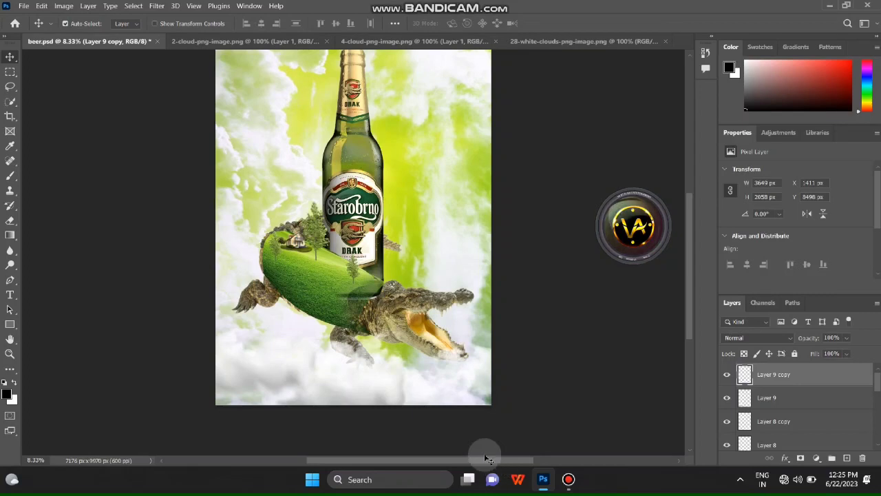
{"action": "left_click_drag", "start_coordinate": [482, 365], "coordinate": [476, 344]}
{"action": "mouse_move", "coordinate": [743, 420]}
{"action": "left_mouse_down"}
{"action": "mouse_move", "coordinate": [820, 457]}
{"action": "mouse_move", "coordinate": [798, 421]}
{"action": "left_mouse_up"}
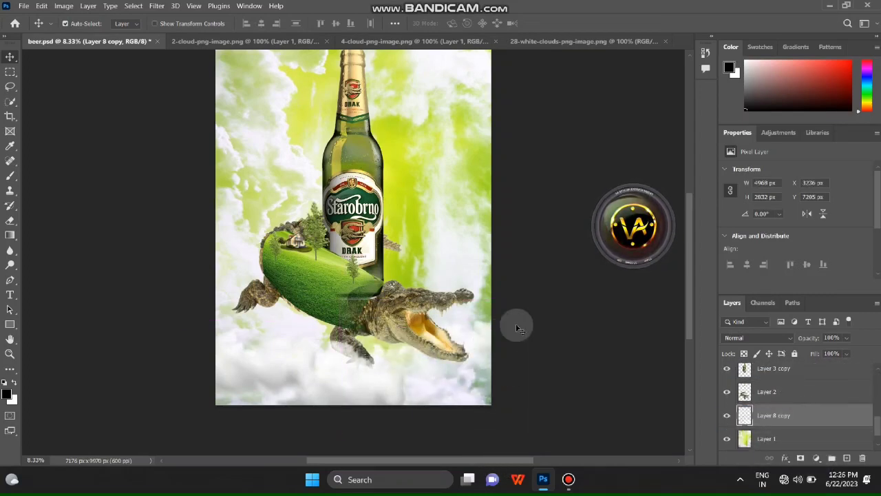
Add the 4-cloud image as Layer 10 at the top of the stack, placed lower left.
{"action": "left_click", "coordinate": [326, 41]}
{"action": "left_click_drag", "start_coordinate": [409, 309], "coordinate": [434, 347]}
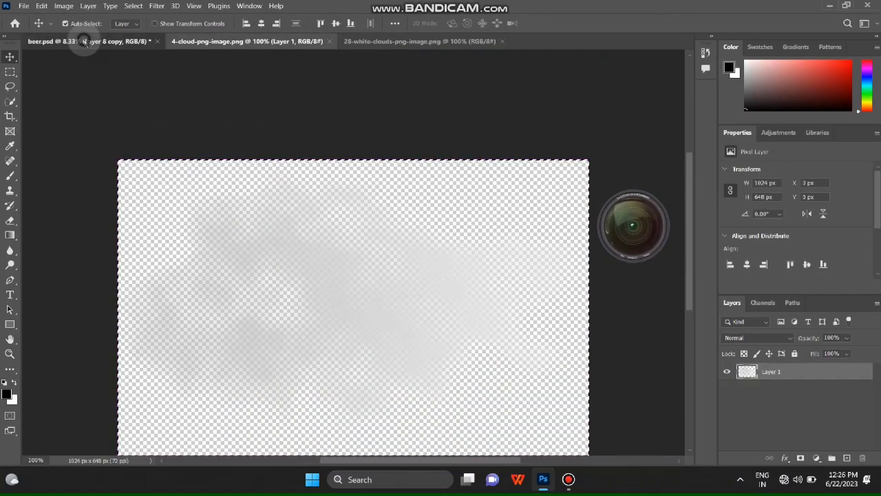
{"action": "left_click_drag", "start_coordinate": [817, 438], "coordinate": [801, 353]}
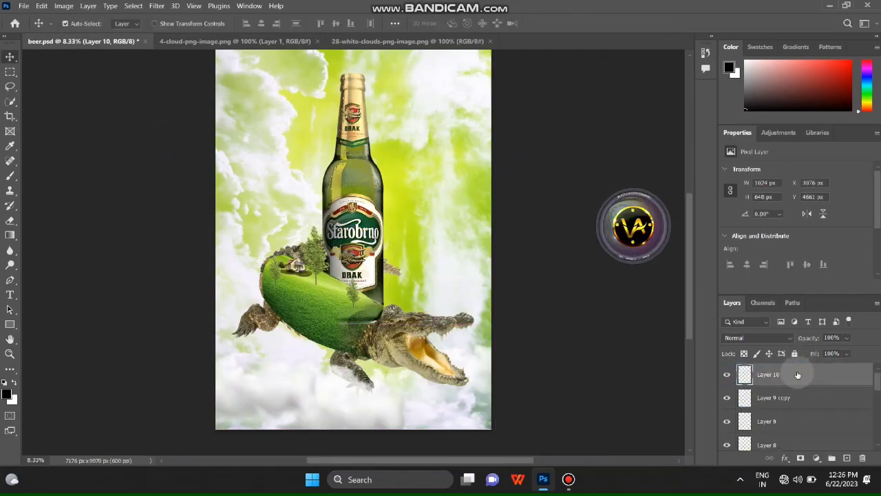
{"action": "key", "text": "ctrl+t"}
{"action": "mouse_move", "coordinate": [358, 228]}
{"action": "left_mouse_down"}
{"action": "mouse_move", "coordinate": [389, 394]}
{"action": "mouse_move", "coordinate": [217, 310]}
{"action": "left_mouse_up"}
{"action": "left_click", "coordinate": [583, 379]}
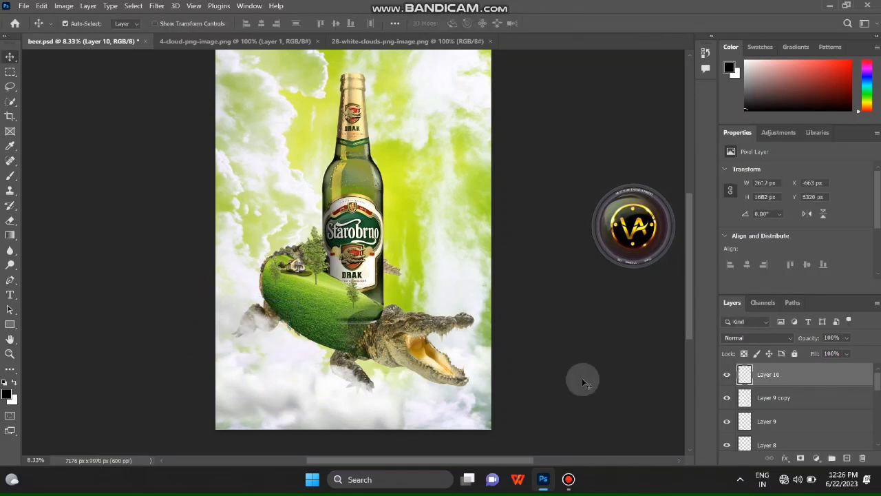
{"action": "left_click", "coordinate": [206, 41]}
{"action": "left_click", "coordinate": [315, 41]}
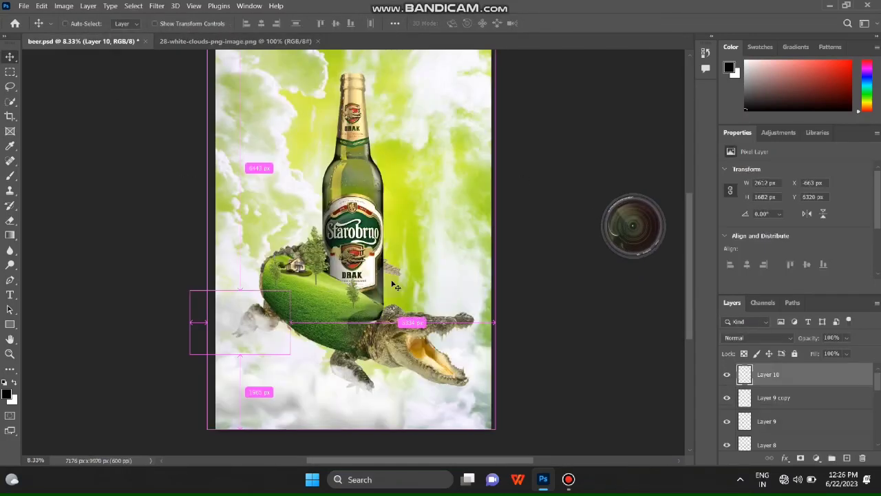
Add a small white cloud, enlarged and placed just below the bottle.
{"action": "left_click_drag", "start_coordinate": [344, 248], "coordinate": [384, 263]}
{"action": "mouse_move", "coordinate": [351, 207]}
{"action": "left_mouse_down"}
{"action": "mouse_move", "coordinate": [423, 173]}
{"action": "mouse_move", "coordinate": [344, 351]}
{"action": "left_mouse_up"}
{"action": "left_click", "coordinate": [64, 5]}
{"action": "left_click", "coordinate": [342, 319]}
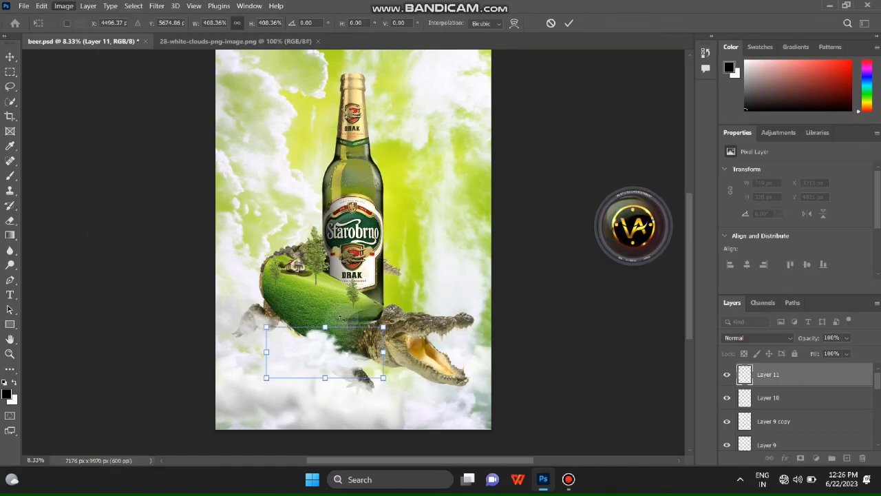
{"action": "left_click", "coordinate": [64, 6]}
{"action": "left_click", "coordinate": [525, 288]}
{"action": "key", "text": "Return"}
{"action": "left_click", "coordinate": [64, 5]}
{"action": "mouse_move", "coordinate": [81, 33]}
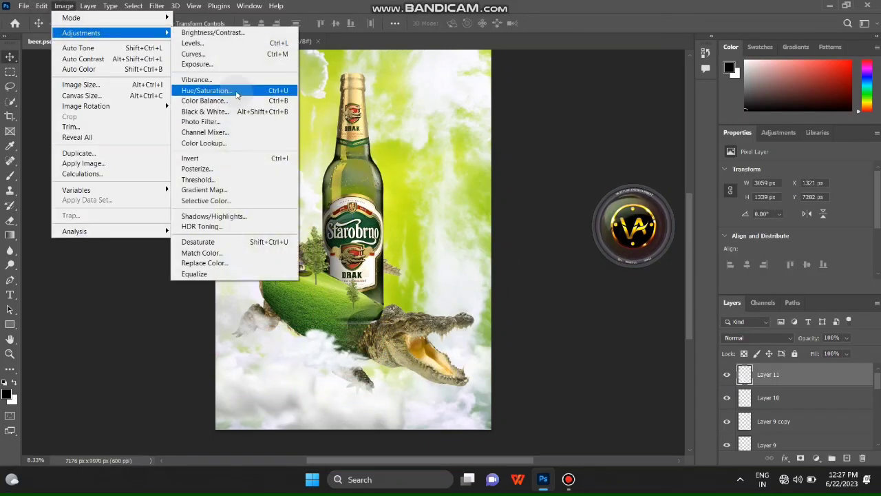
Shift the cloud's colour with Hue/Saturation, Hue -50.
{"action": "left_click", "coordinate": [207, 88]}
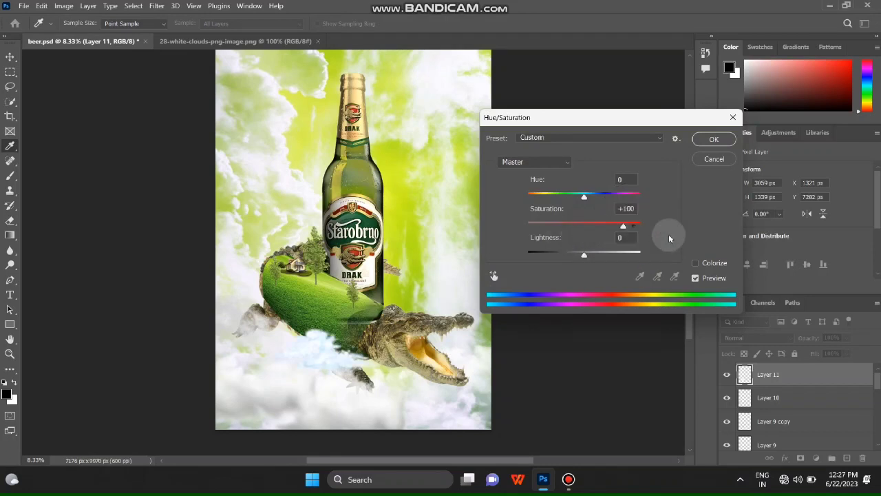
{"action": "left_click_drag", "start_coordinate": [584, 196], "coordinate": [529, 200]}
{"action": "key", "text": "Return"}
{"action": "key", "text": "v"}
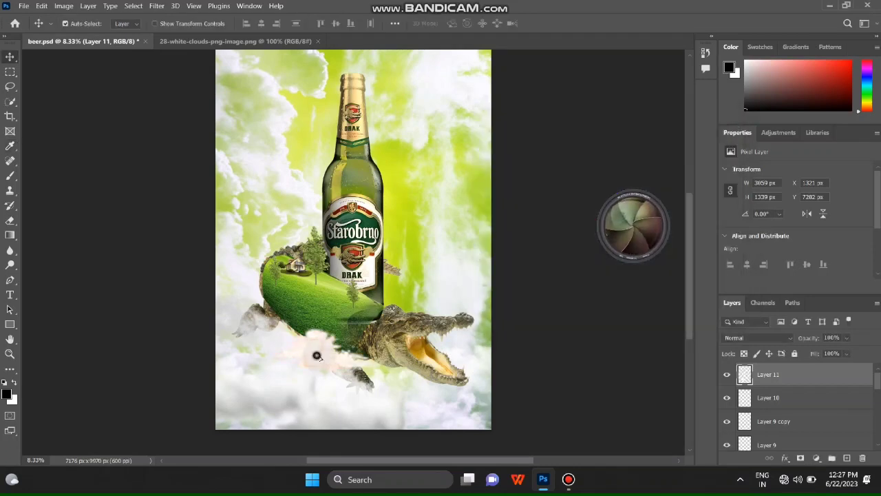
Retint the cloud with Hue/Saturation, darkening its lightness and settling on a blue tint.
{"action": "left_click", "coordinate": [63, 6]}
{"action": "mouse_move", "coordinate": [80, 33]}
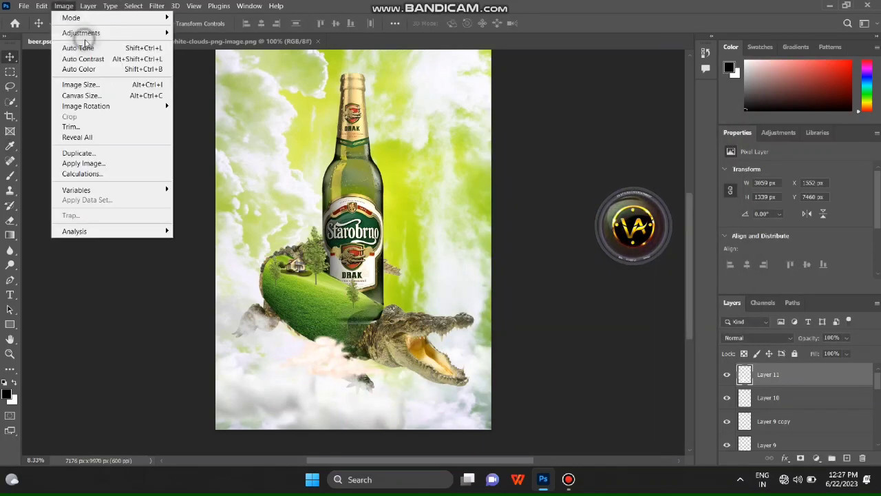
{"action": "left_click", "coordinate": [238, 94]}
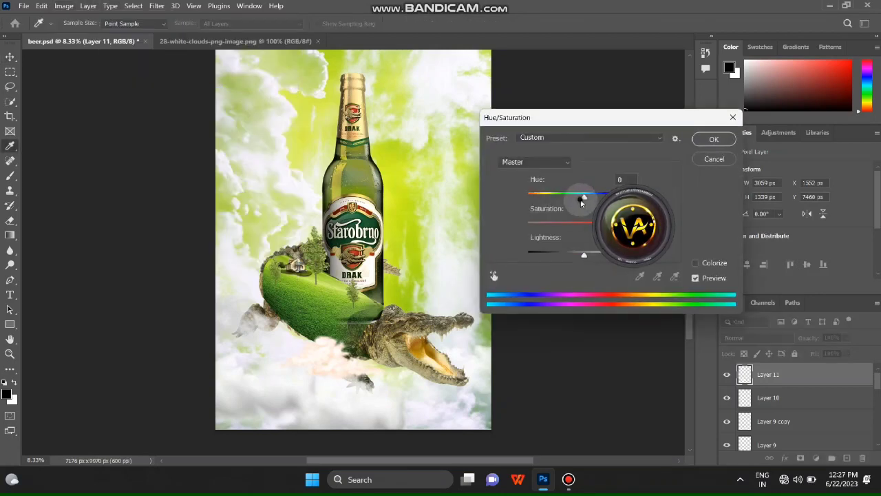
{"action": "left_click_drag", "start_coordinate": [562, 191], "coordinate": [565, 192]}
{"action": "left_click_drag", "start_coordinate": [584, 254], "coordinate": [568, 259]}
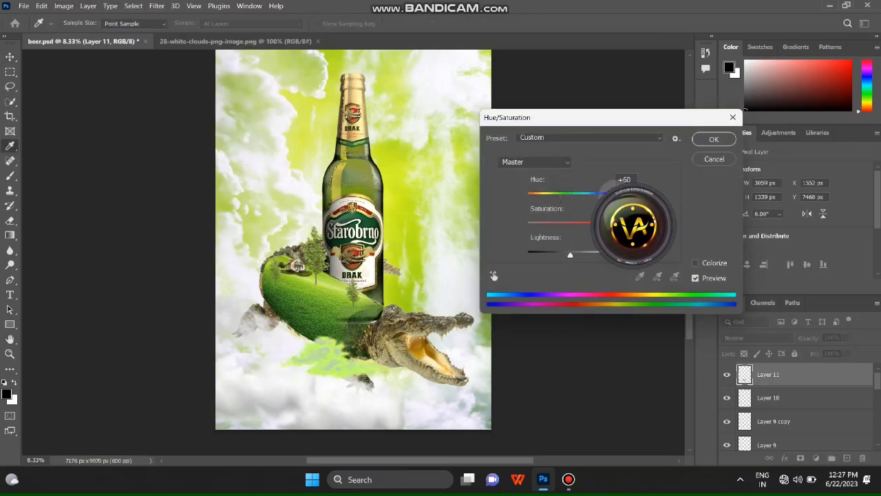
{"action": "left_click_drag", "start_coordinate": [565, 195], "coordinate": [544, 195]}
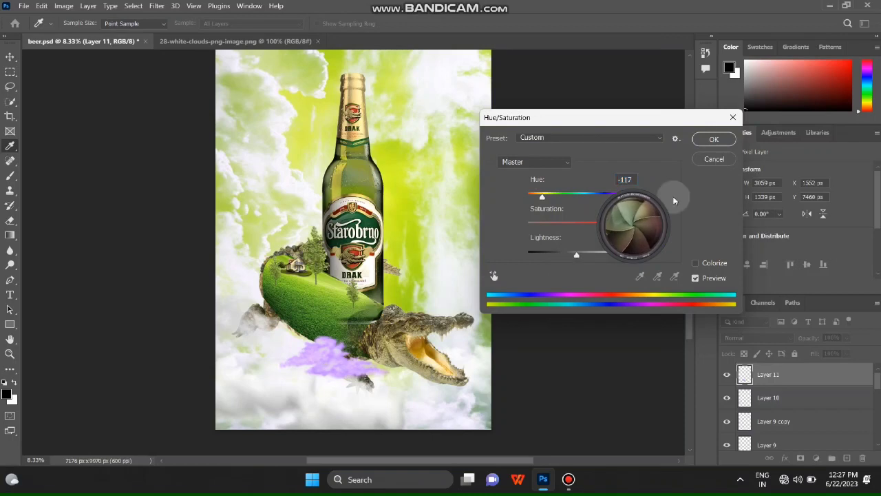
{"action": "left_click", "coordinate": [714, 139]}
{"action": "left_click", "coordinate": [64, 5]}
{"action": "left_click", "coordinate": [233, 90]}
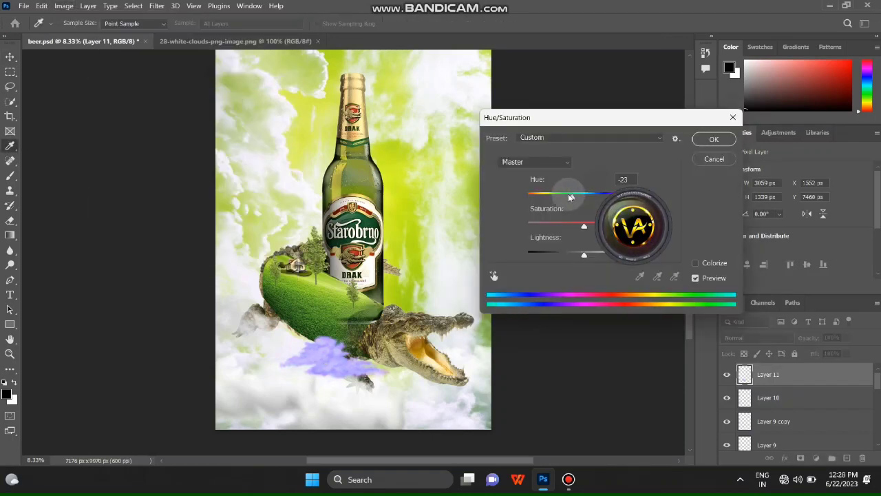
{"action": "left_click_drag", "start_coordinate": [569, 196], "coordinate": [557, 197]}
{"action": "left_click", "coordinate": [580, 257]}
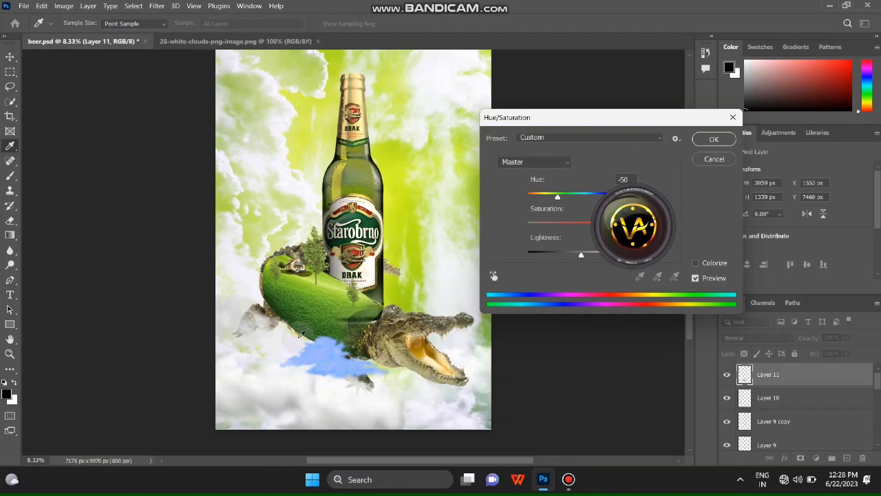
{"action": "left_click", "coordinate": [714, 140]}
Enlarge the blue cloud, duplicate it to the lower left, and move it behind the crocodile.
{"action": "key", "text": "ctrl+t"}
{"action": "mouse_move", "coordinate": [383, 374]}
{"action": "left_mouse_down"}
{"action": "mouse_move", "coordinate": [422, 407]}
{"action": "mouse_move", "coordinate": [478, 368]}
{"action": "left_mouse_up"}
{"action": "key", "text": "Return"}
{"action": "left_click_drag", "start_coordinate": [410, 351], "coordinate": [296, 375]}
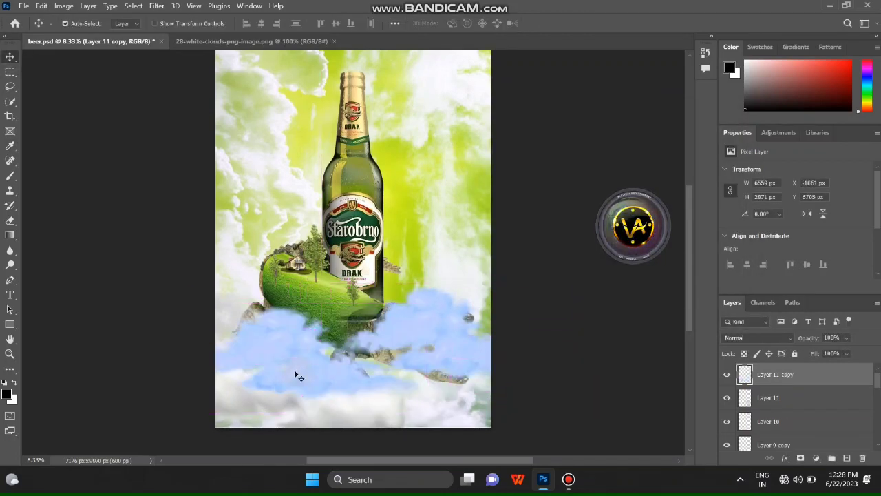
{"action": "left_click_drag", "start_coordinate": [767, 397], "coordinate": [802, 404]}
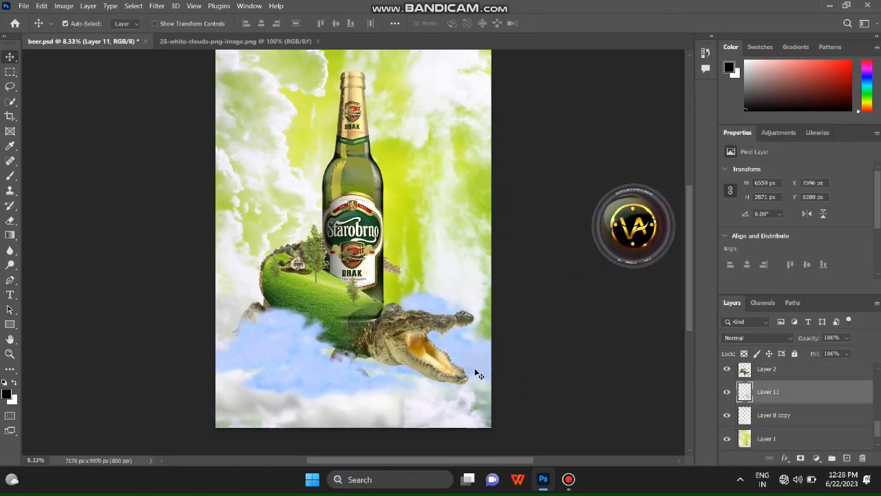
{"action": "scroll", "coordinate": [331, 345], "scroll_direction": "down", "scroll_amount": 3}
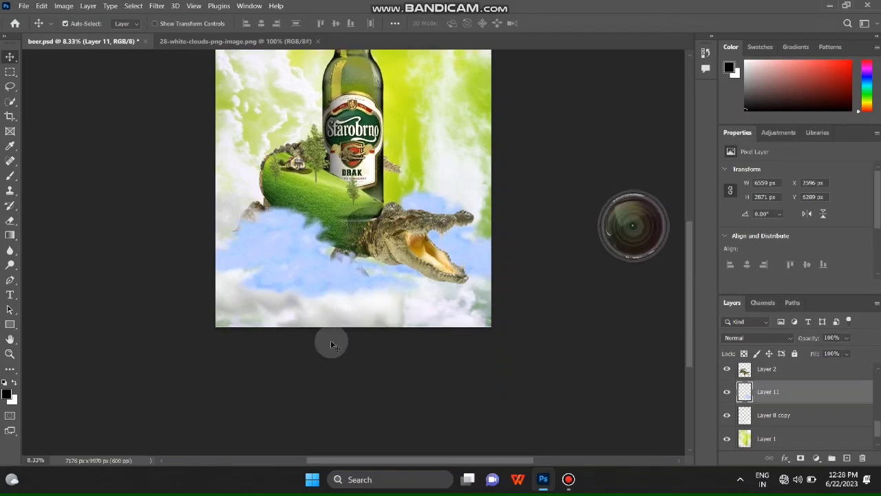
Add a second, smaller blue cloud copy shifted down-left.
{"action": "left_click_drag", "start_coordinate": [261, 233], "coordinate": [230, 303]}
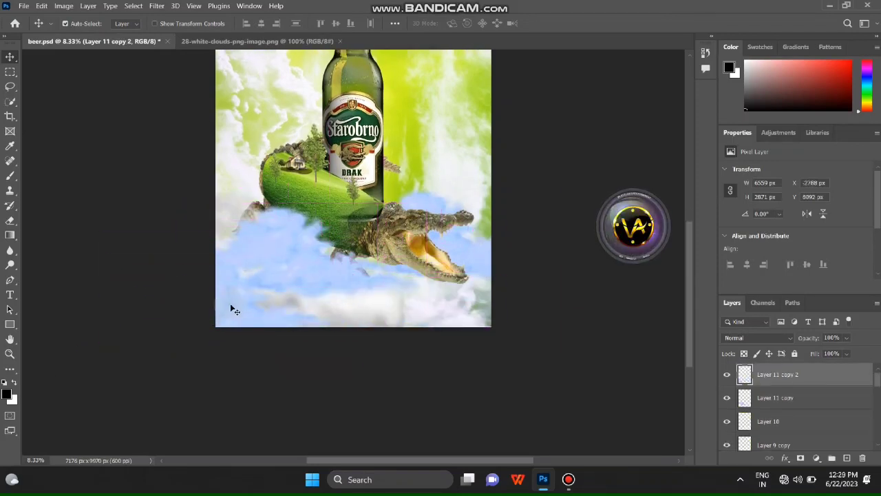
{"action": "key", "text": "ctrl+t"}
{"action": "left_click_drag", "start_coordinate": [343, 271], "coordinate": [308, 335]}
{"action": "left_click", "coordinate": [391, 332]}
{"action": "scroll", "coordinate": [650, 380], "scroll_direction": "up", "scroll_amount": 3}
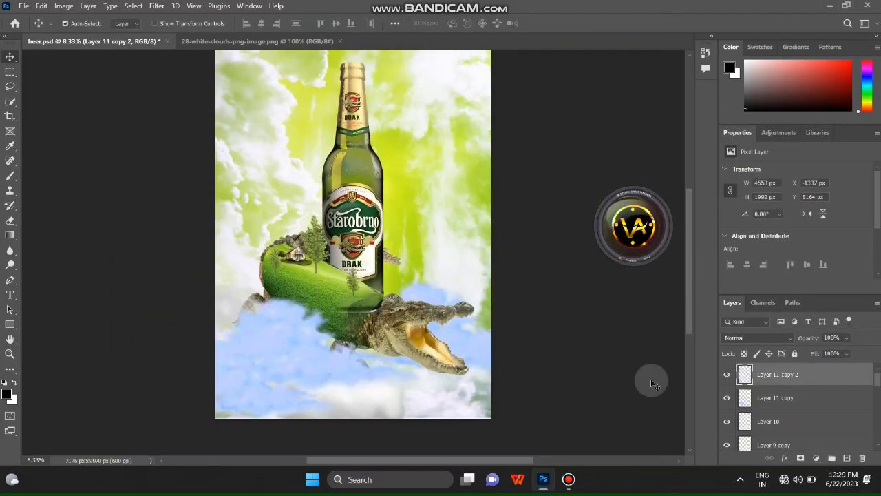
{"action": "scroll", "coordinate": [319, 370], "scroll_direction": "down", "scroll_amount": 1}
Reposition the blue cloud copies and reorder a cloud layer below the crocodile.
{"action": "left_click_drag", "start_coordinate": [256, 291], "coordinate": [267, 303]}
{"action": "scroll", "coordinate": [267, 303], "scroll_direction": "down", "scroll_amount": 1}
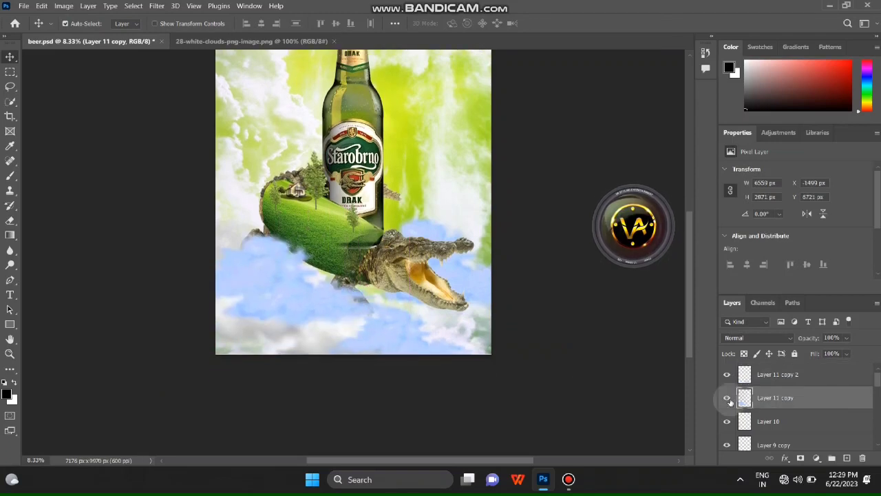
{"action": "left_click_drag", "start_coordinate": [757, 398], "coordinate": [792, 418]}
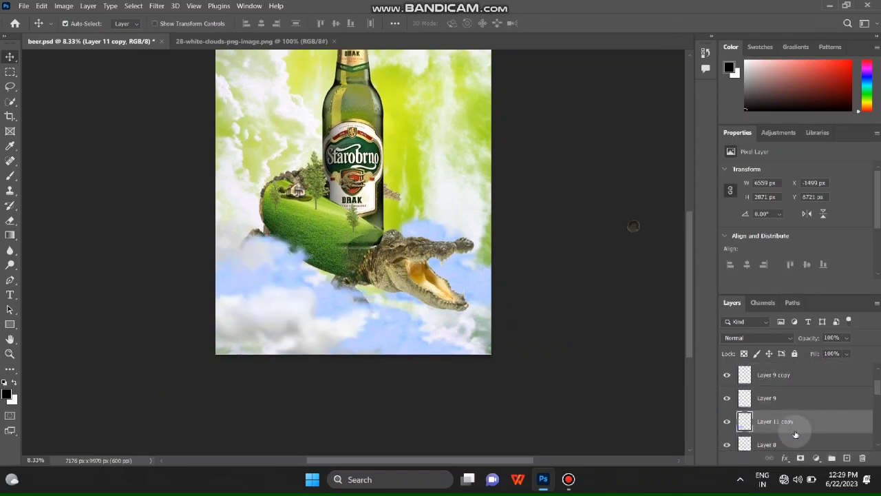
{"action": "scroll", "coordinate": [305, 315], "scroll_direction": "down", "scroll_amount": 2}
{"action": "left_click_drag", "start_coordinate": [305, 314], "coordinate": [390, 298]}
{"action": "key", "text": "ctrl+minus"}
{"action": "key", "text": "ctrl+minus"}
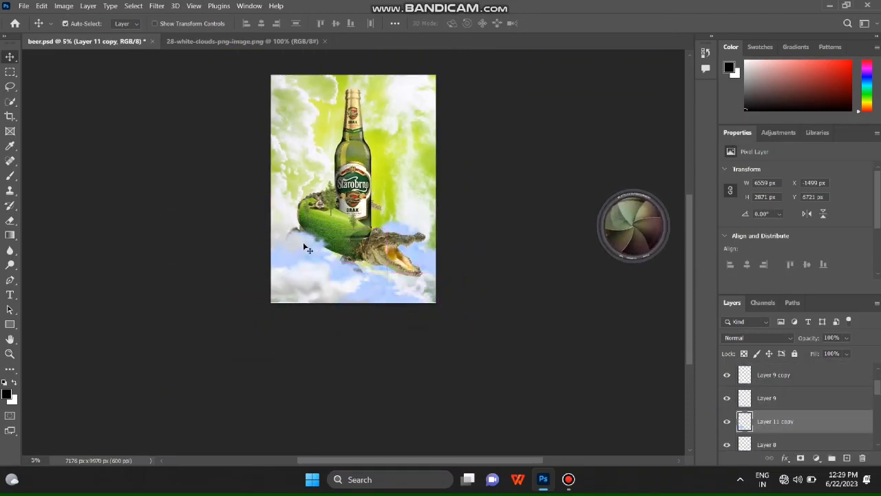
{"action": "left_click", "coordinate": [305, 248]}
{"action": "key", "text": "ctrl+plus"}
{"action": "key", "text": "ctrl+plus"}
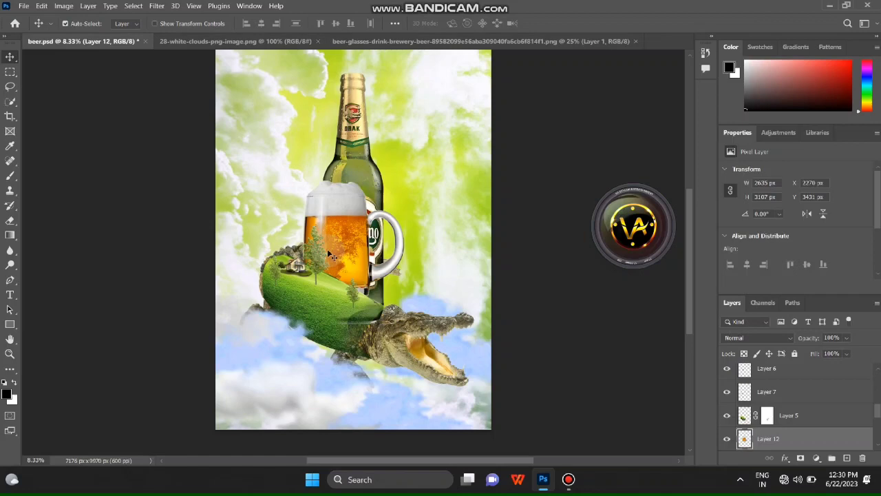
Put Layer 12's beer mug below the bottle copy, rotated and placed right of the bottle.
{"action": "left_click_drag", "start_coordinate": [331, 255], "coordinate": [361, 253]}
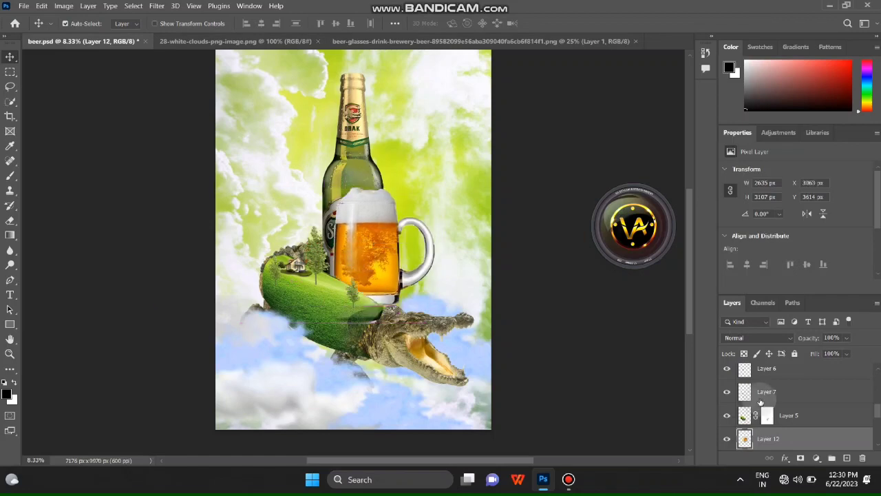
{"action": "left_click_drag", "start_coordinate": [768, 439], "coordinate": [787, 448]}
{"action": "key", "text": "ctrl+t"}
{"action": "left_click_drag", "start_coordinate": [445, 332], "coordinate": [399, 348]}
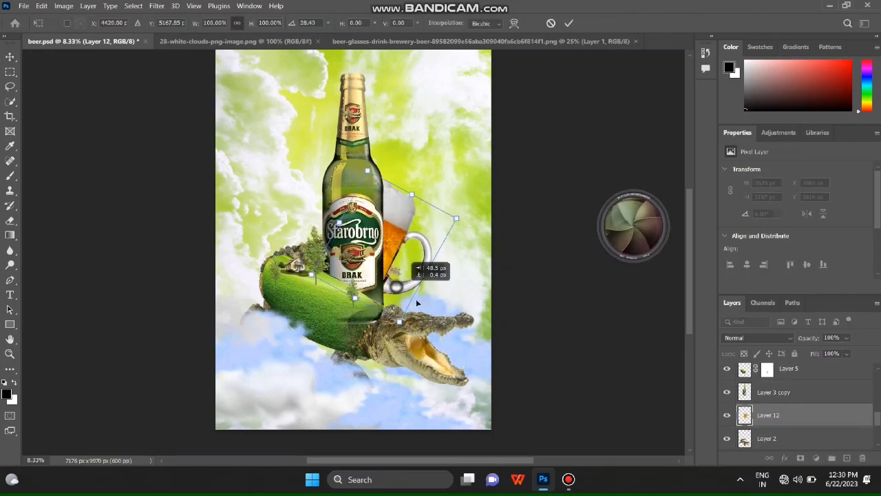
{"action": "left_click_drag", "start_coordinate": [398, 301], "coordinate": [421, 311]}
{"action": "left_click", "coordinate": [611, 356]}
{"action": "scroll", "coordinate": [403, 353], "scroll_direction": "up", "scroll_amount": 1}
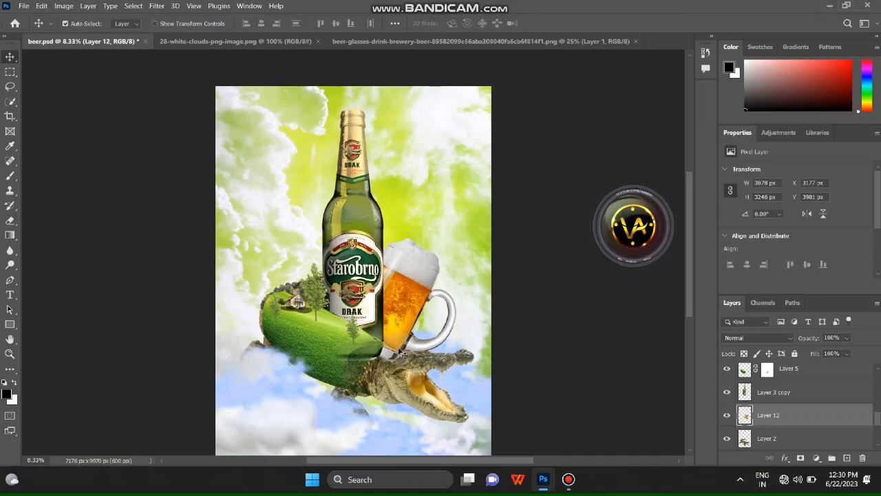
{"action": "key", "text": "ctrl+plus"}
{"action": "scroll", "coordinate": [403, 353], "scroll_direction": "down", "scroll_amount": 1}
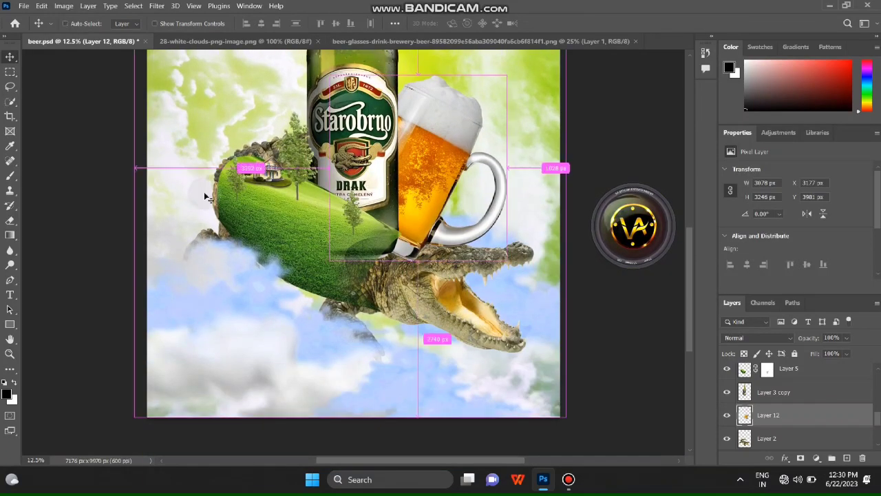
{"action": "key", "text": "ctrl+plus"}
{"action": "left_click", "coordinate": [234, 41]}
{"action": "left_click", "coordinate": [318, 42]}
Open the waterfall photo images.jpeg.
{"action": "left_click", "coordinate": [24, 5]}
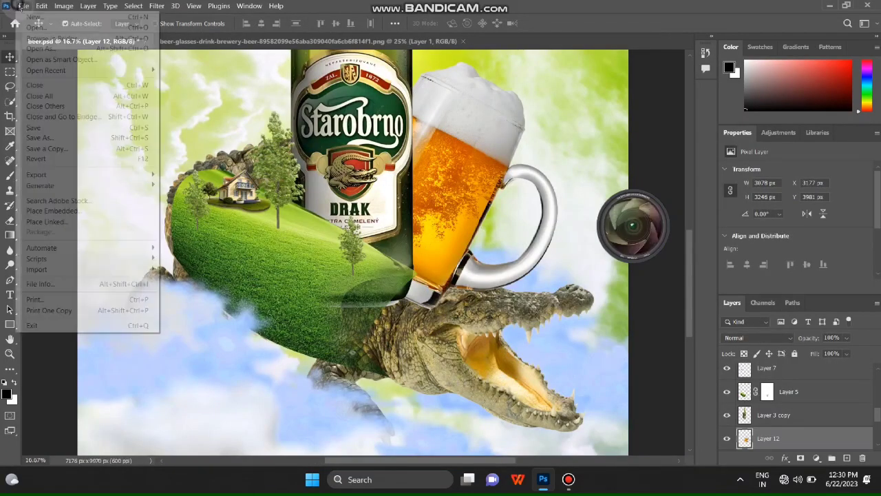
{"action": "left_click", "coordinate": [30, 36]}
{"action": "scroll", "coordinate": [551, 276], "scroll_direction": "down", "scroll_amount": 4}
{"action": "scroll", "coordinate": [551, 275], "scroll_direction": "down", "scroll_amount": 4}
{"action": "scroll", "coordinate": [551, 276], "scroll_direction": "down", "scroll_amount": 3}
{"action": "double_click", "coordinate": [293, 131]}
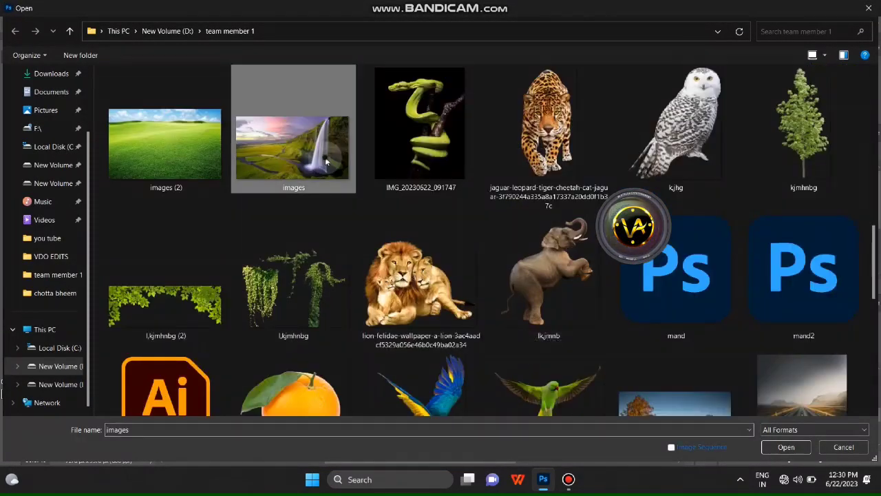
{"action": "key", "text": "ctrl+plus"}
Quick Select the valley, cliff and waterfall, leaving out the sky.
{"action": "right_click", "coordinate": [10, 101]}
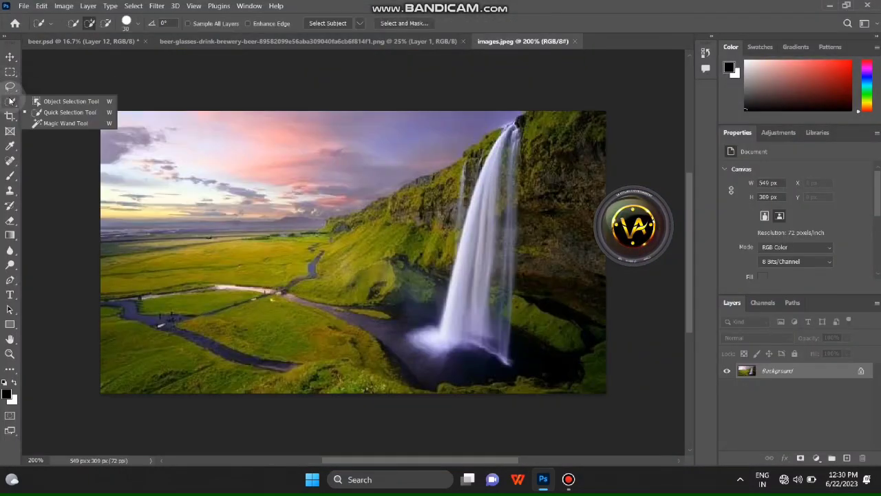
{"action": "left_click", "coordinate": [62, 98]}
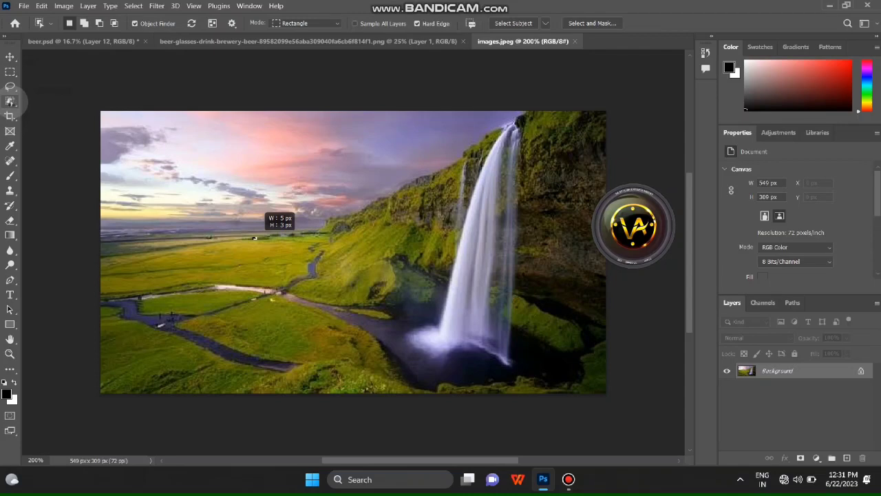
{"action": "left_click_drag", "start_coordinate": [251, 235], "coordinate": [255, 238]}
{"action": "key", "text": "Return"}
{"action": "key", "text": "shift+w"}
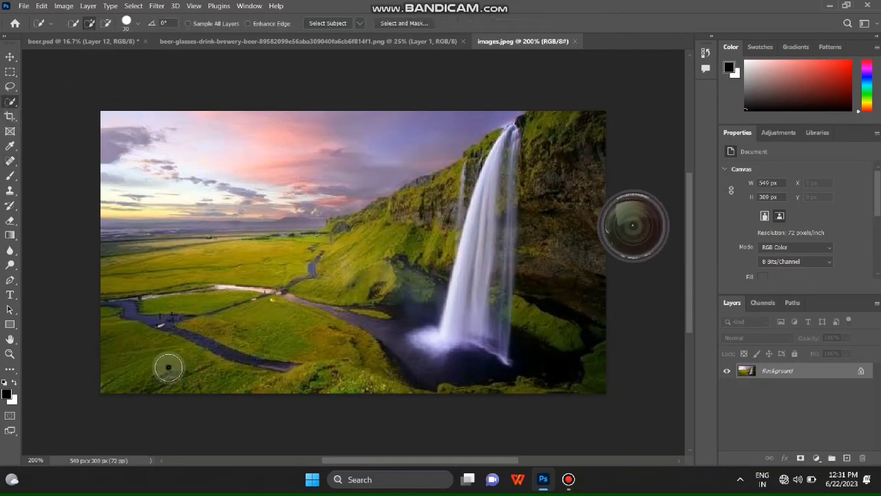
{"action": "mouse_move", "coordinate": [169, 367]}
{"action": "left_mouse_down"}
{"action": "mouse_move", "coordinate": [399, 354]}
{"action": "mouse_move", "coordinate": [374, 220]}
{"action": "left_mouse_up"}
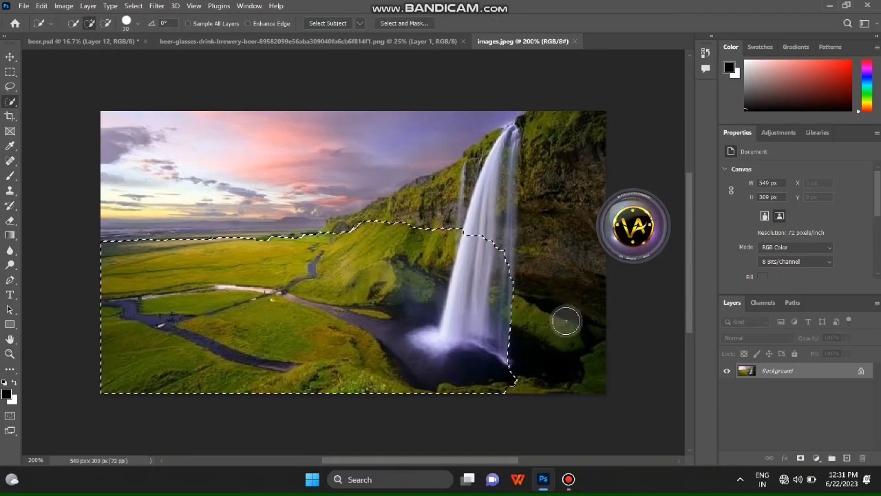
{"action": "left_click_drag", "start_coordinate": [566, 321], "coordinate": [535, 236]}
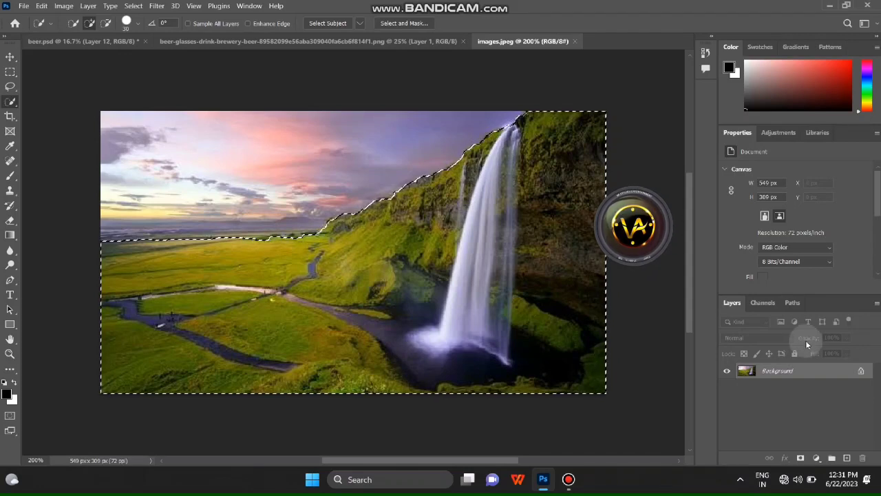
Copy the selection to a new layer, hide Background, and copy the whole cutout.
{"action": "key", "text": "ctrl+j"}
{"action": "left_click", "coordinate": [728, 386]}
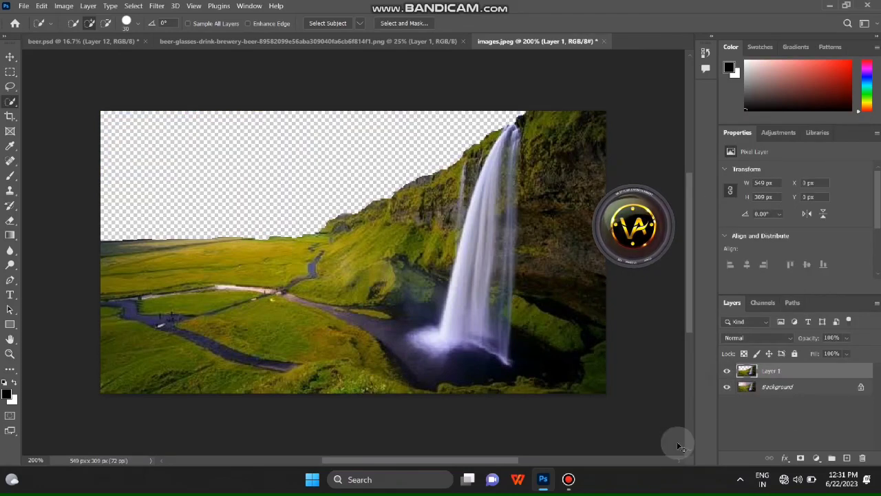
{"action": "left_click", "coordinate": [727, 386]}
{"action": "key", "text": "ctrl+minus"}
{"action": "key", "text": "ctrl+minus"}
{"action": "key", "text": "ctrl+a"}
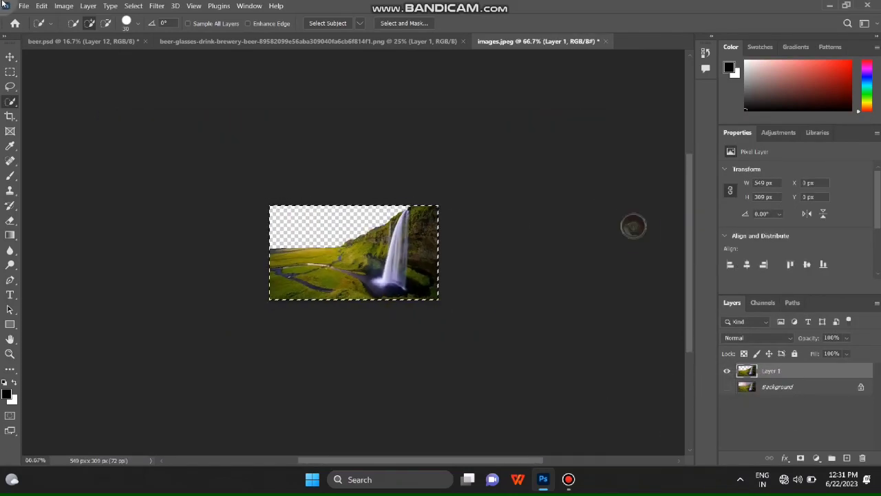
{"action": "key", "text": "ctrl+Tab"}
Paste the waterfall cutout and scale it up about five times.
{"action": "key", "text": "ctrl+v"}
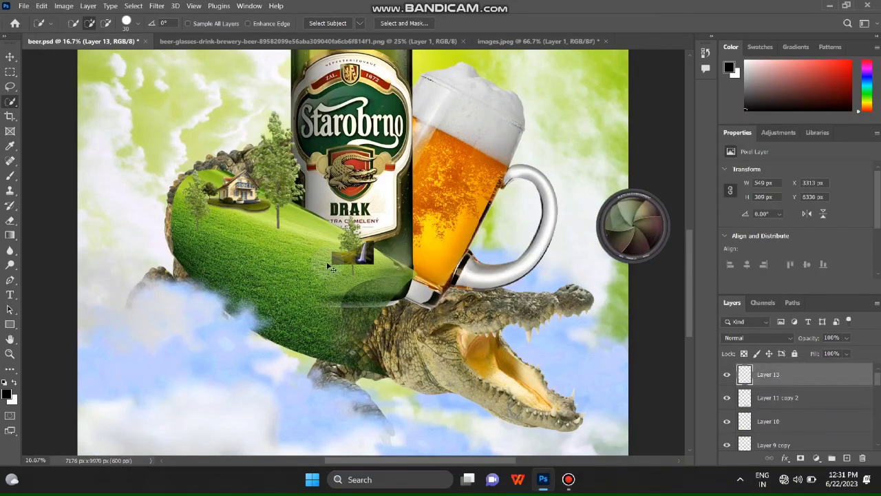
{"action": "key", "text": "ctrl+t"}
{"action": "mouse_move", "coordinate": [420, 319]}
{"action": "left_mouse_down"}
{"action": "mouse_move", "coordinate": [303, 188]}
{"action": "mouse_move", "coordinate": [311, 200]}
{"action": "left_mouse_up"}
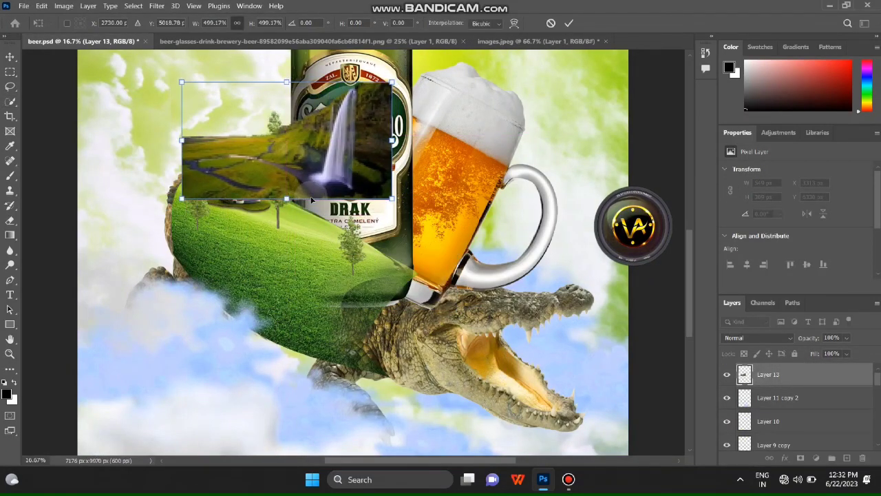
{"action": "left_click_drag", "start_coordinate": [369, 193], "coordinate": [354, 193]}
{"action": "key", "text": "Return"}
{"action": "key", "text": "w"}
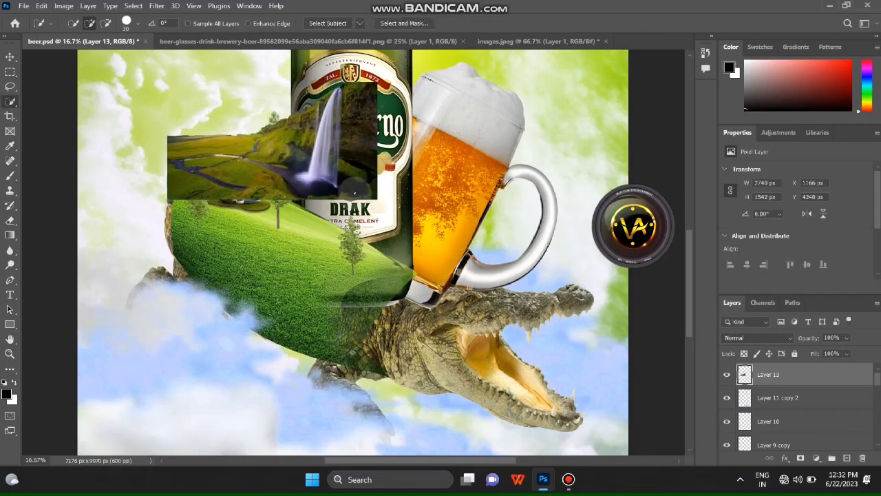
Move the enlarged waterfall up and to the right.
{"action": "key", "text": "ctrl+plus"}
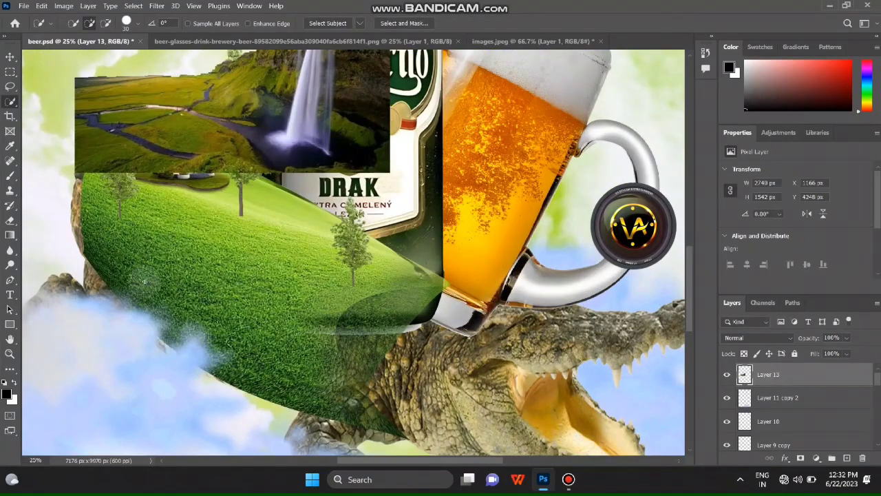
{"action": "key", "text": "v"}
{"action": "left_click_drag", "start_coordinate": [203, 158], "coordinate": [204, 203]}
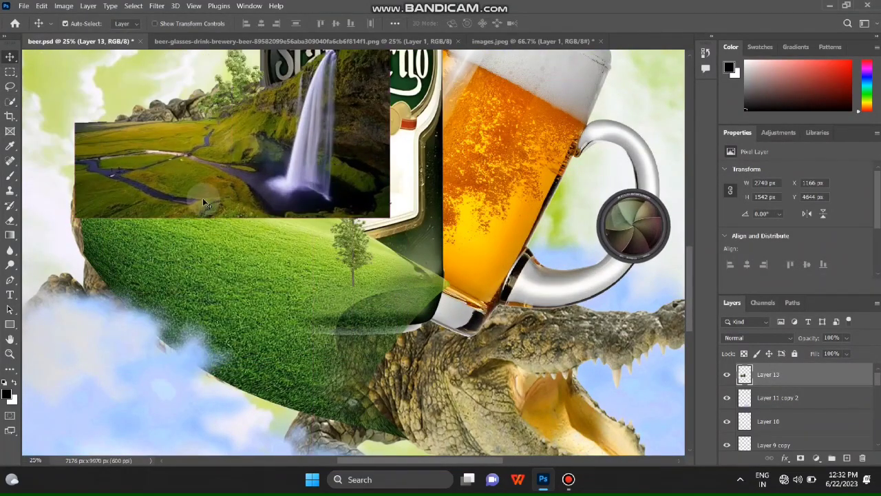
{"action": "left_click_drag", "start_coordinate": [212, 143], "coordinate": [282, 221]}
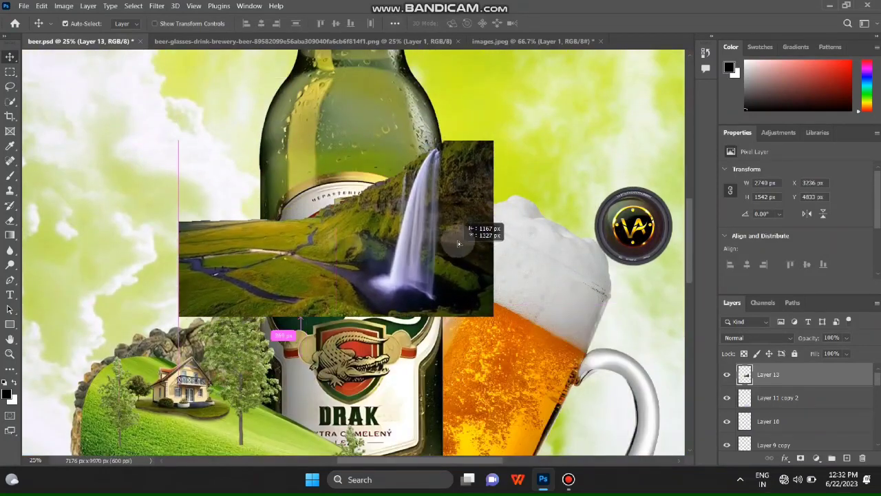
{"action": "scroll", "coordinate": [793, 377], "scroll_direction": "down", "scroll_amount": 2}
Drop Layer 11 copy 2 above Layer 11 and Layer 13 below Layer 12.
{"action": "left_click_drag", "start_coordinate": [816, 373], "coordinate": [806, 395]}
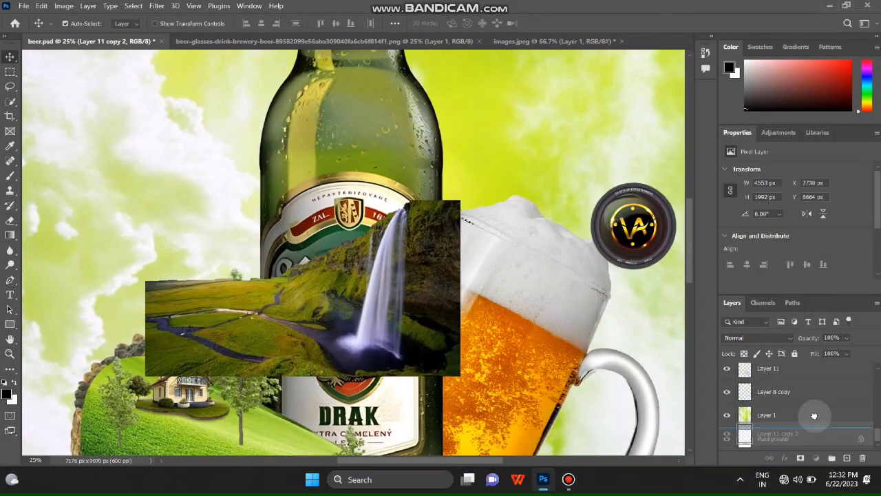
{"action": "left_click_drag", "start_coordinate": [807, 395], "coordinate": [792, 390]}
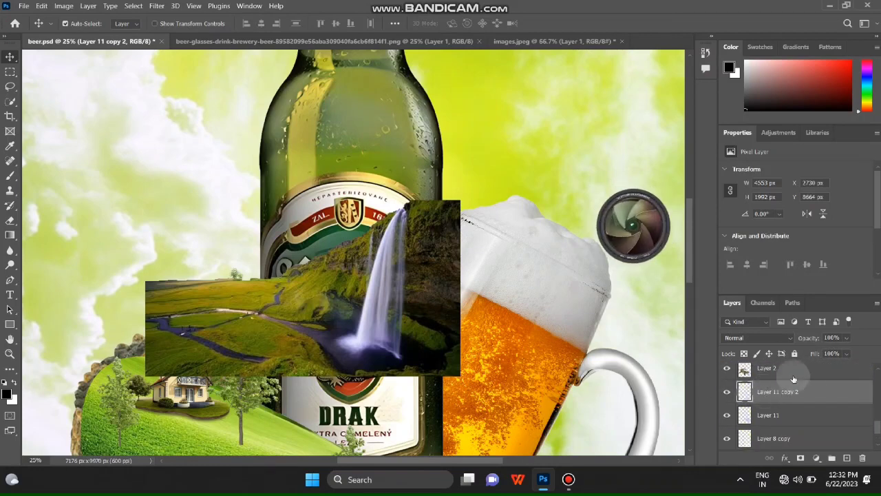
{"action": "left_click", "coordinate": [766, 376]}
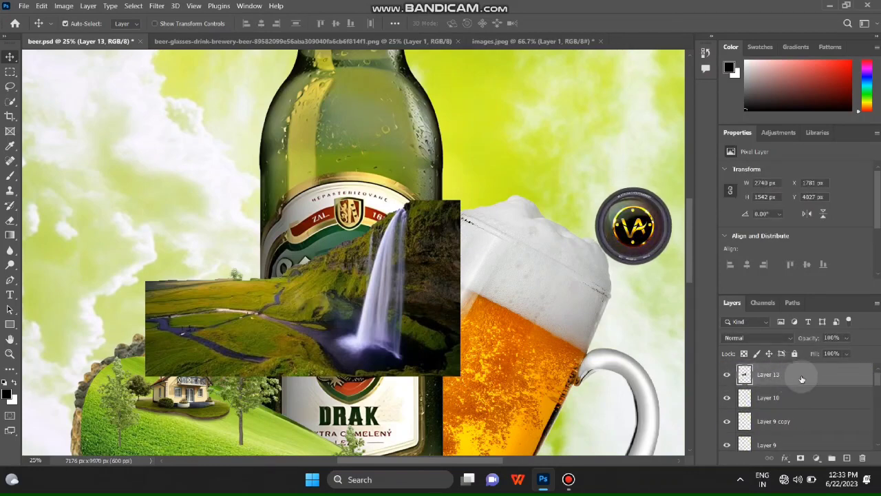
{"action": "mouse_move", "coordinate": [802, 379]}
{"action": "left_mouse_down"}
{"action": "mouse_move", "coordinate": [802, 361]}
{"action": "mouse_move", "coordinate": [813, 399]}
{"action": "left_mouse_up"}
{"action": "mouse_move", "coordinate": [467, 196]}
{"action": "left_mouse_down"}
{"action": "mouse_move", "coordinate": [522, 89]}
{"action": "mouse_move", "coordinate": [393, 427]}
{"action": "left_mouse_up"}
Position the waterfall left of the bottle, tucked behind the hill's left edge.
{"action": "scroll", "coordinate": [392, 427], "scroll_direction": "down", "scroll_amount": 3}
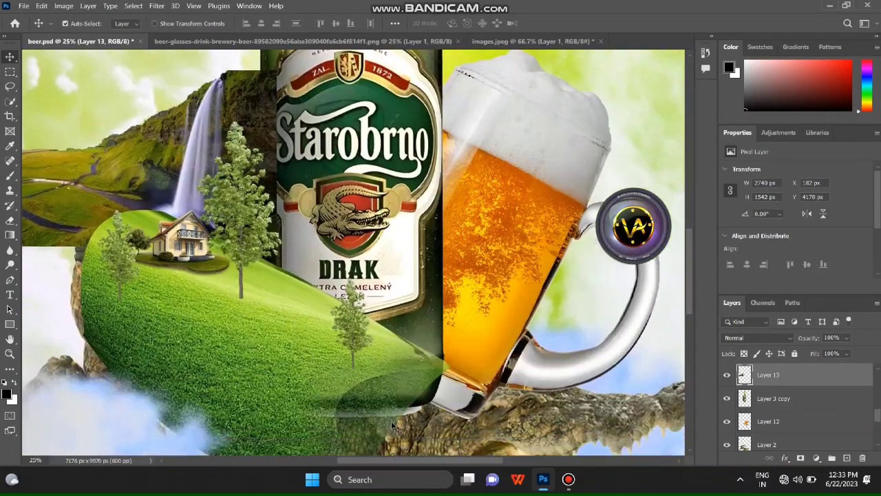
{"action": "scroll", "coordinate": [392, 427], "scroll_direction": "left", "scroll_amount": 3}
{"action": "left_click_drag", "start_coordinate": [305, 126], "coordinate": [338, 140]}
{"action": "scroll", "coordinate": [475, 199], "scroll_direction": "up", "scroll_amount": 3}
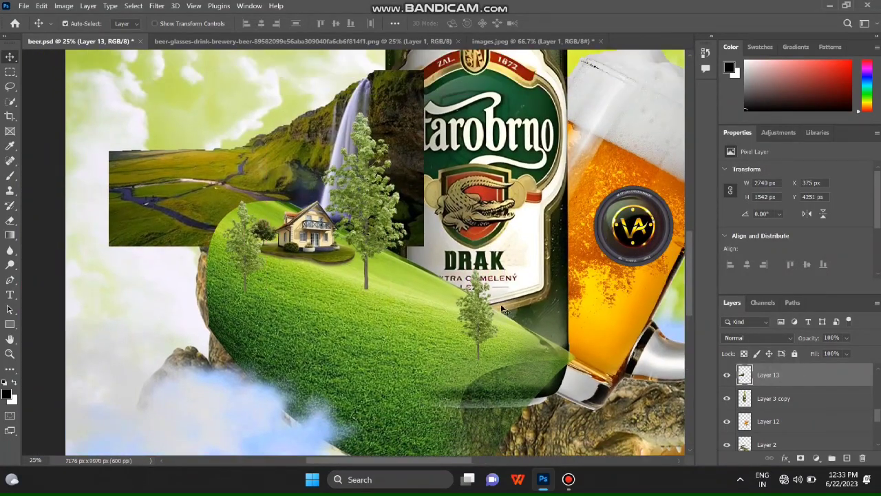
{"action": "scroll", "coordinate": [800, 384], "scroll_direction": "up", "scroll_amount": 1}
{"action": "mouse_move", "coordinate": [799, 398]}
{"action": "left_mouse_down"}
{"action": "mouse_move", "coordinate": [803, 378]}
{"action": "mouse_move", "coordinate": [783, 393]}
{"action": "mouse_move", "coordinate": [780, 375]}
{"action": "left_mouse_up"}
{"action": "scroll", "coordinate": [350, 194], "scroll_direction": "up", "scroll_amount": 2}
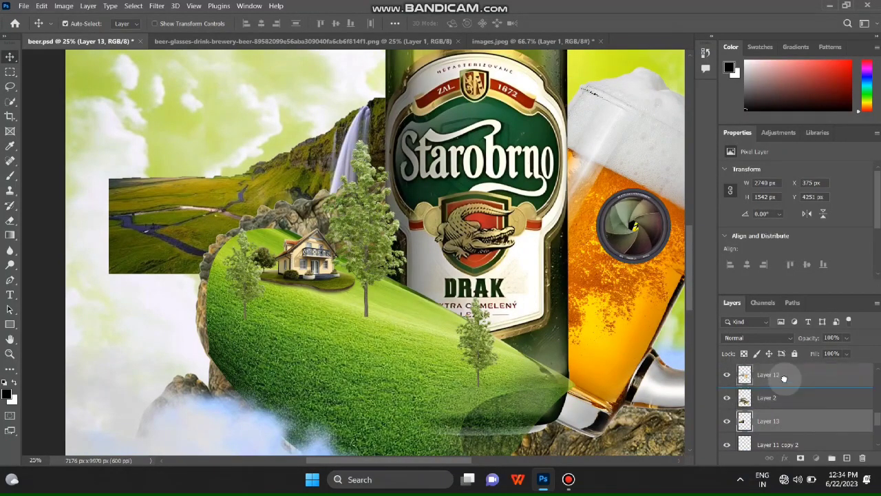
{"action": "scroll", "coordinate": [372, 236], "scroll_direction": "up", "scroll_amount": 1}
{"action": "left_click_drag", "start_coordinate": [250, 225], "coordinate": [218, 239]}
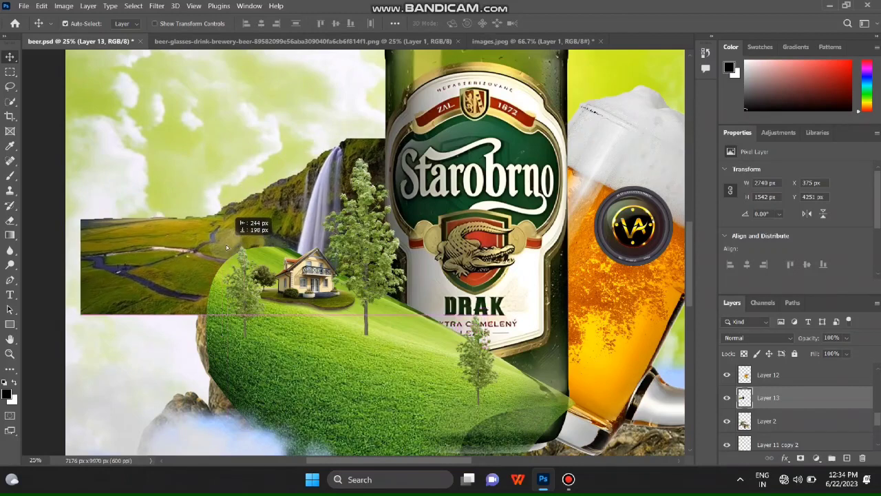
{"action": "scroll", "coordinate": [219, 239], "scroll_direction": "up", "scroll_amount": 1}
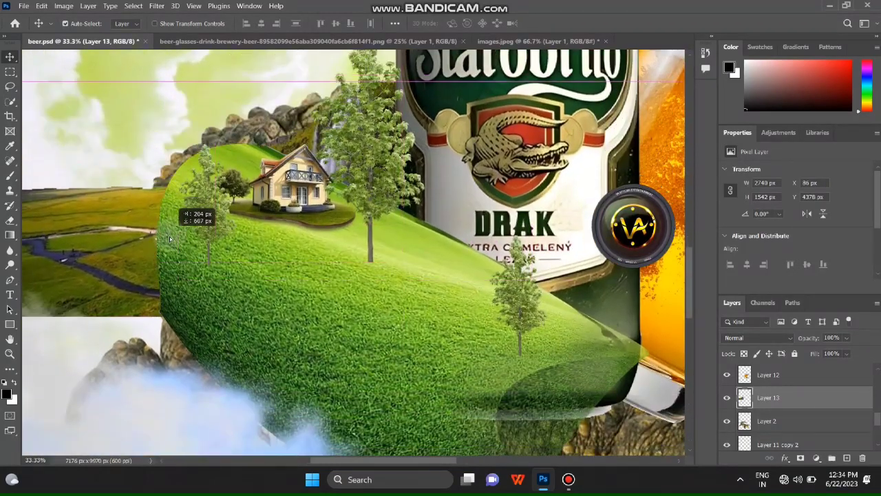
Move the hill tree right and down, then reveal the darker mountain and grassy cliff edge on Layer 13's mask.
{"action": "left_click", "coordinate": [396, 258]}
{"action": "left_click_drag", "start_coordinate": [396, 258], "coordinate": [491, 275]}
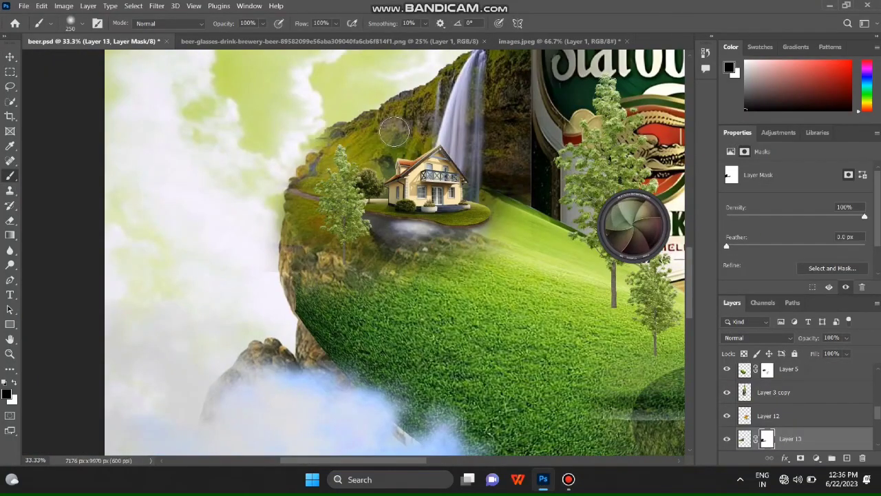
{"action": "key", "text": "x"}
{"action": "left_click_drag", "start_coordinate": [375, 110], "coordinate": [440, 120]}
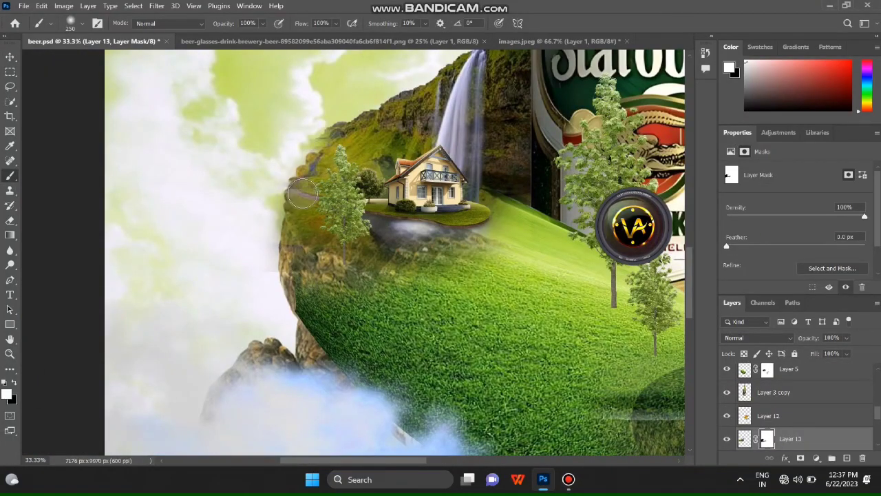
{"action": "left_click_drag", "start_coordinate": [302, 195], "coordinate": [334, 275]}
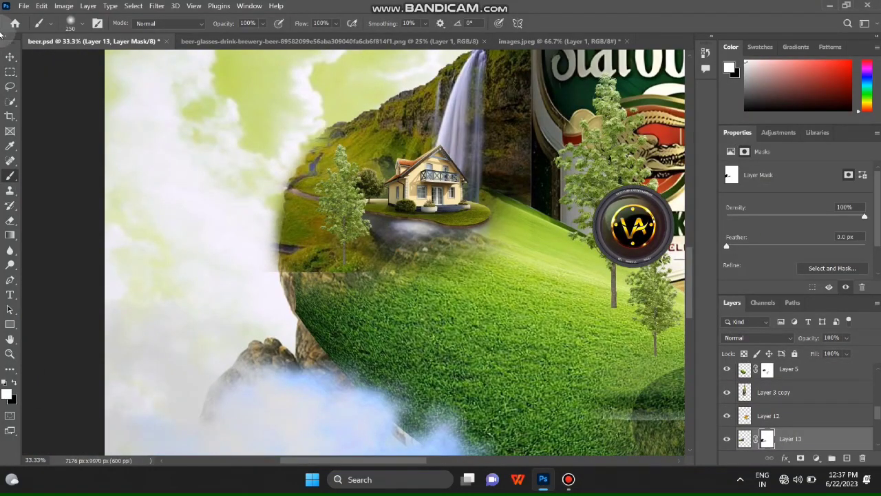
Paint more grass back near the tree on Layer 5's mask, then begin transforming Layer 13.
{"action": "key", "text": "v"}
{"action": "left_click", "coordinate": [440, 280]}
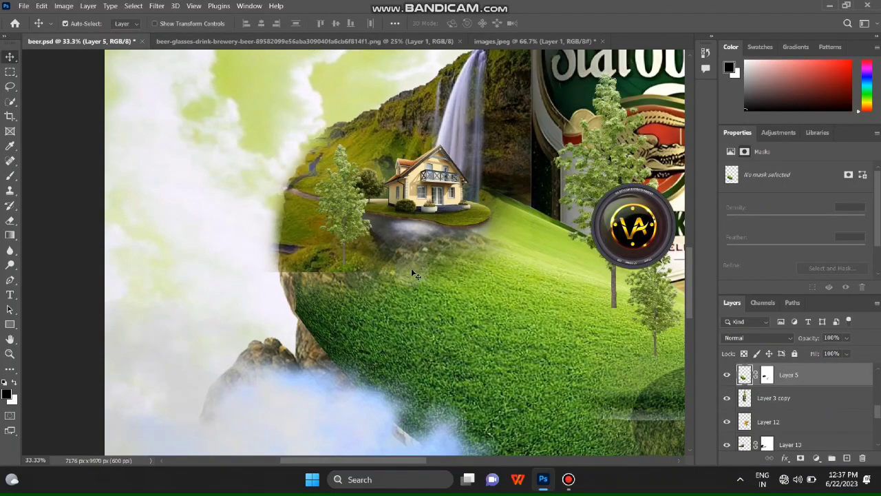
{"action": "scroll", "coordinate": [411, 268], "scroll_direction": "down", "scroll_amount": 2}
{"action": "left_click", "coordinate": [767, 375]}
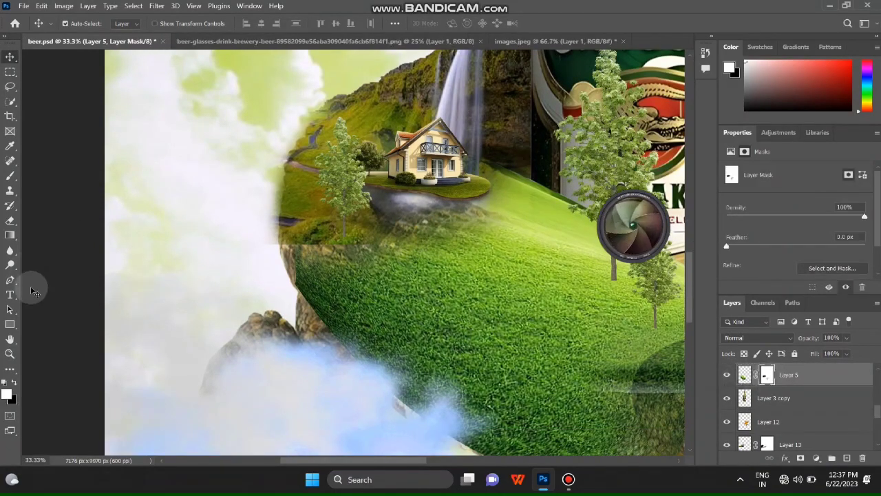
{"action": "key", "text": "b"}
{"action": "left_click_drag", "start_coordinate": [347, 233], "coordinate": [384, 221]}
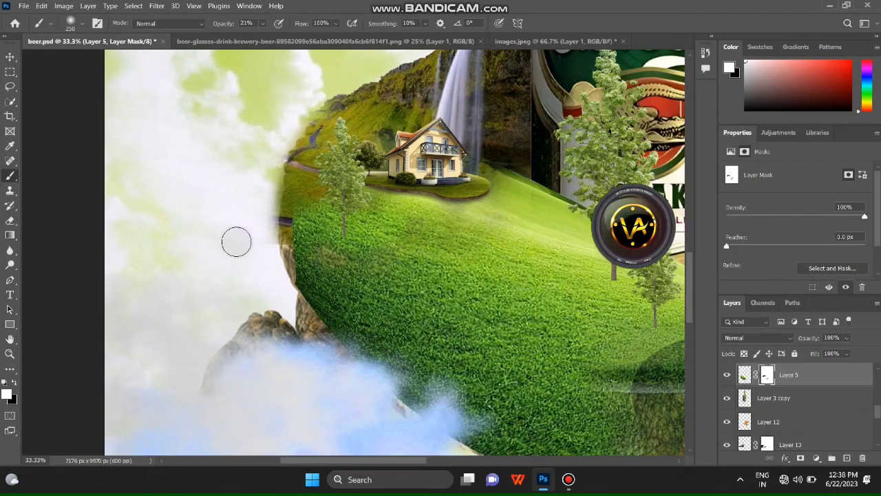
{"action": "left_click", "coordinate": [791, 444]}
{"action": "key", "text": "ctrl+t"}
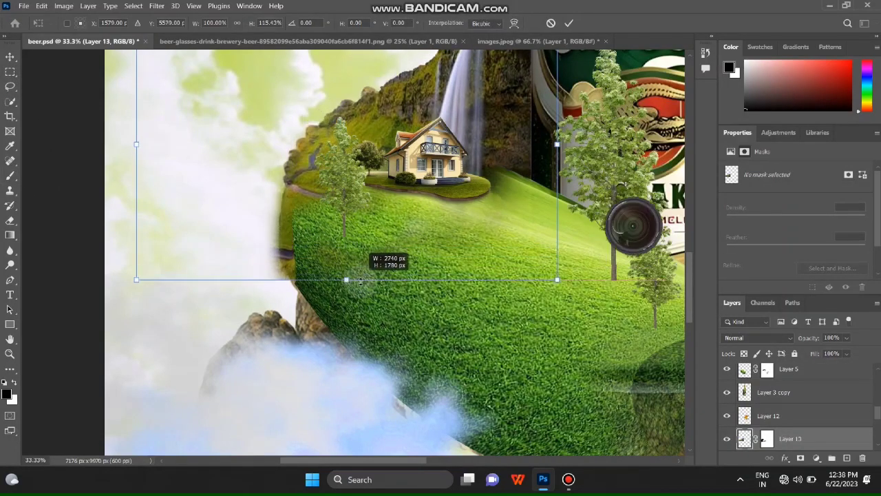
Stretch the Layer 13 landscape taller downward and commit the transform.
{"action": "left_click_drag", "start_coordinate": [346, 244], "coordinate": [346, 298]}
{"action": "scroll", "coordinate": [326, 315], "scroll_direction": "down", "scroll_amount": 2}
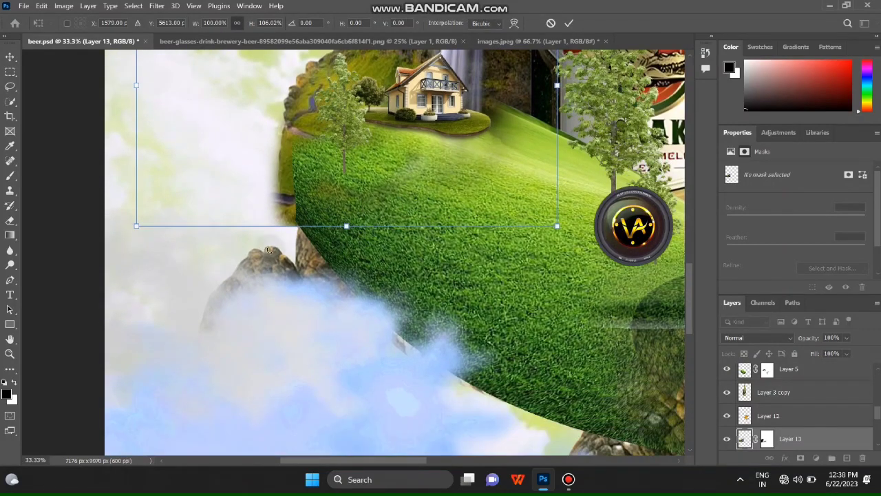
{"action": "key", "text": "Return"}
Reposition the house on the hill and target Layer 5's mask for brush painting.
{"action": "left_click", "coordinate": [320, 167], "text": "ctrl"}
{"action": "key", "text": "b"}
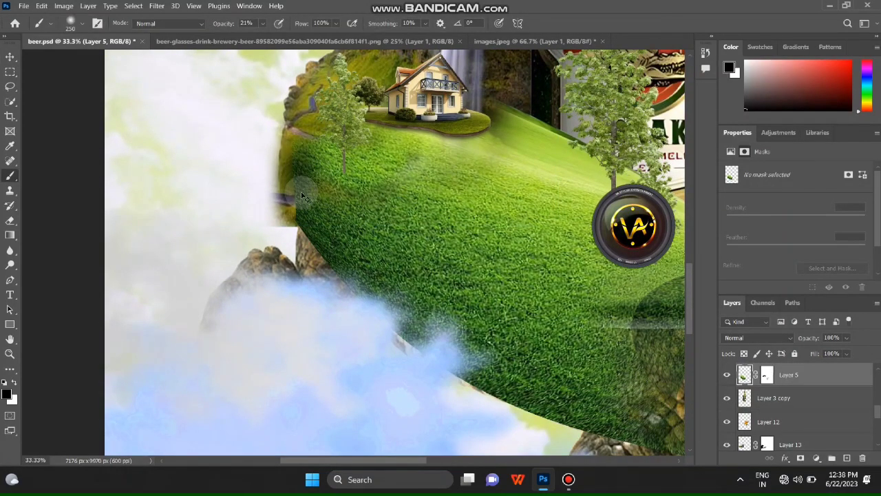
{"action": "left_click", "coordinate": [767, 375]}
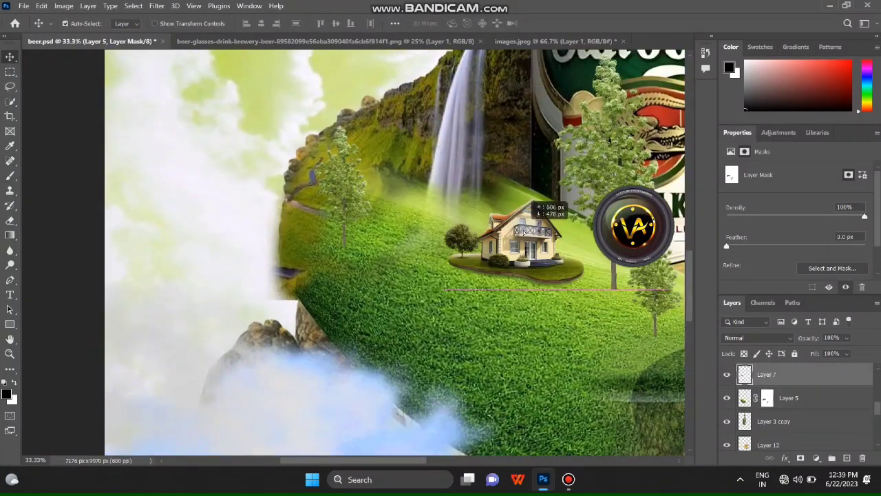
{"action": "left_click_drag", "start_coordinate": [525, 233], "coordinate": [462, 177]}
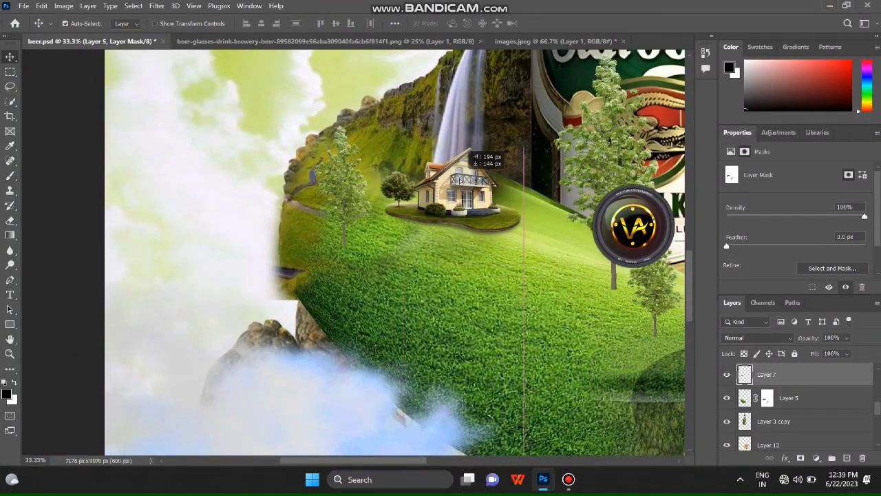
{"action": "left_click", "coordinate": [538, 287]}
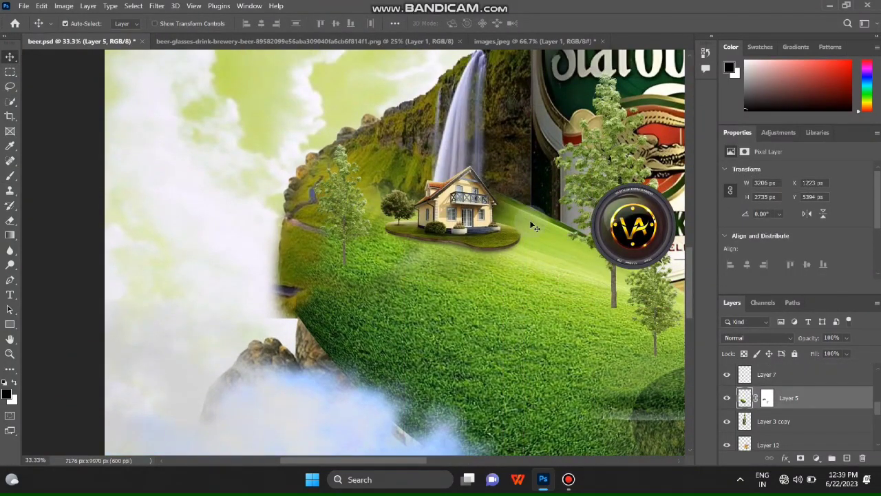
{"action": "key", "text": "b"}
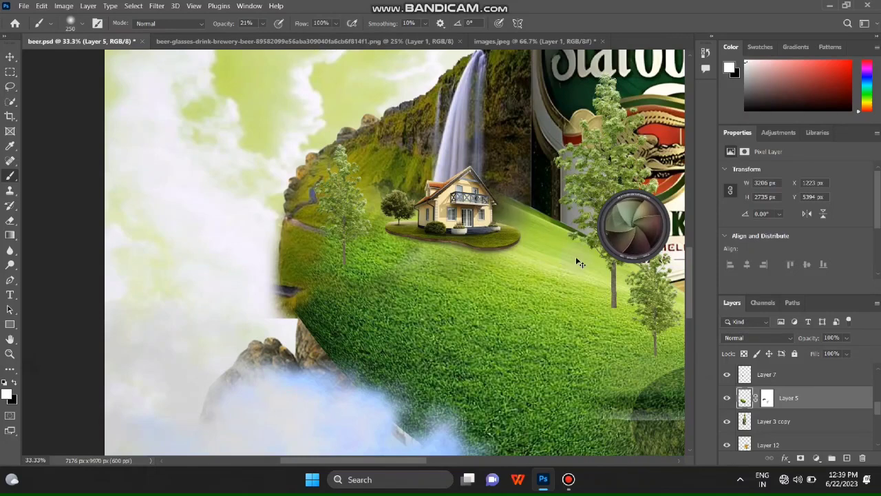
{"action": "left_click", "coordinate": [767, 398]}
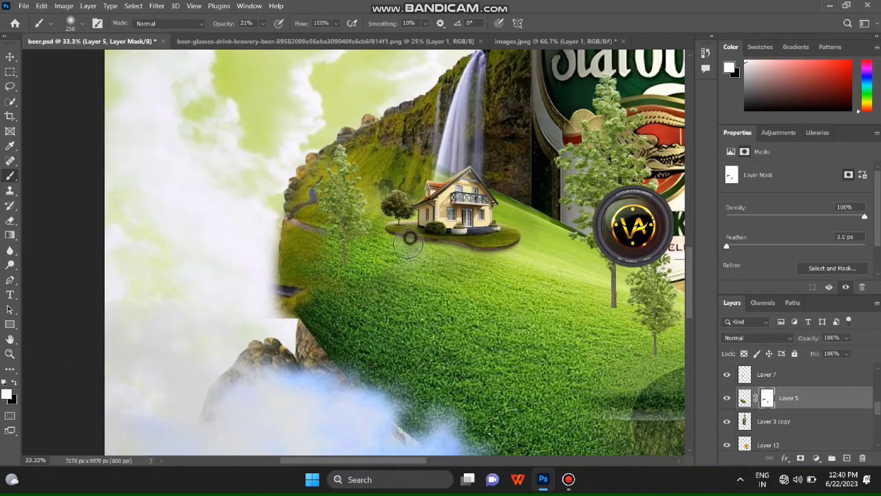
{"action": "scroll", "coordinate": [459, 272], "scroll_direction": "down", "scroll_amount": 1}
{"action": "scroll", "coordinate": [379, 241], "scroll_direction": "up", "scroll_amount": 1}
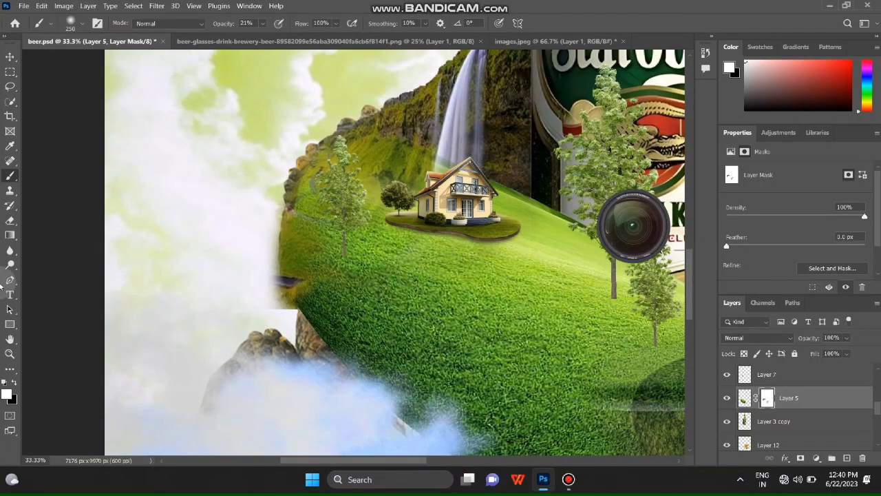
Duplicate the masked landscape layer and transform the copy.
{"action": "key", "text": "ctrl+minus"}
{"action": "key", "text": "ctrl+minus"}
{"action": "key", "text": "ctrl+minus"}
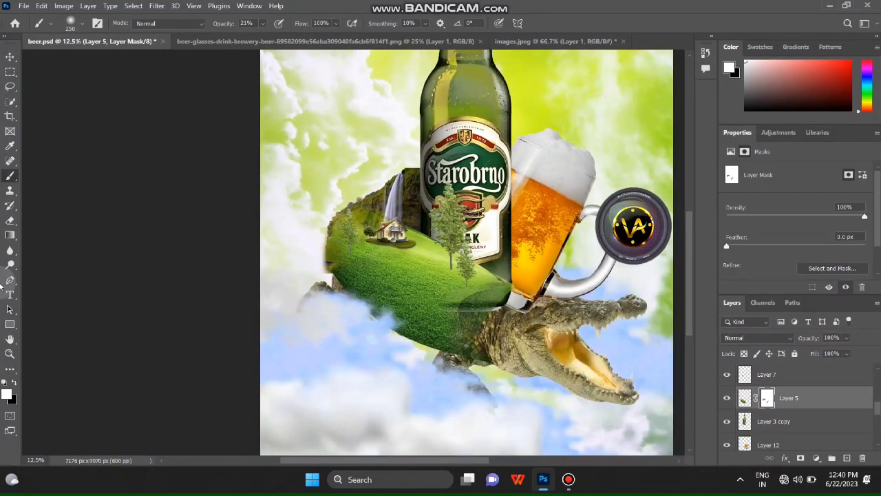
{"action": "key", "text": "ctrl+j"}
{"action": "key", "text": "ctrl+t"}
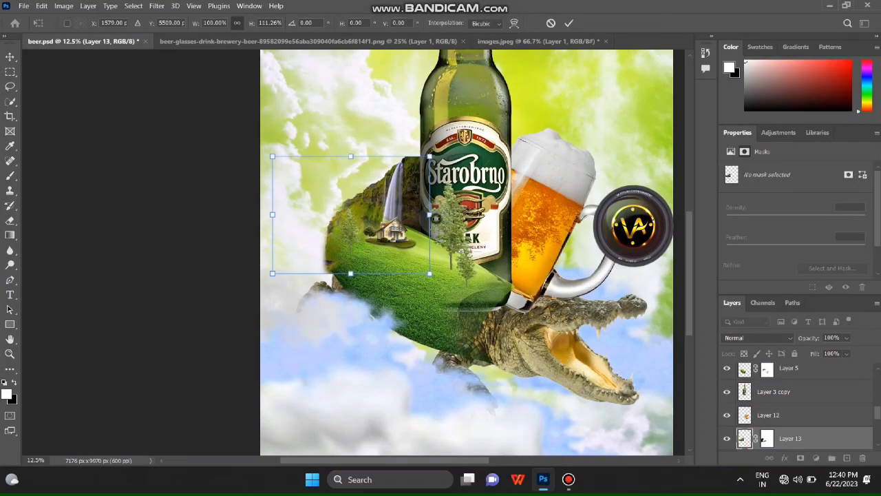
{"action": "key", "text": "Return"}
Move the cloud layer upward beside the hill's left edge.
{"action": "key", "text": "ctrl+plus"}
{"action": "key", "text": "ctrl+plus"}
{"action": "key", "text": "ctrl+plus"}
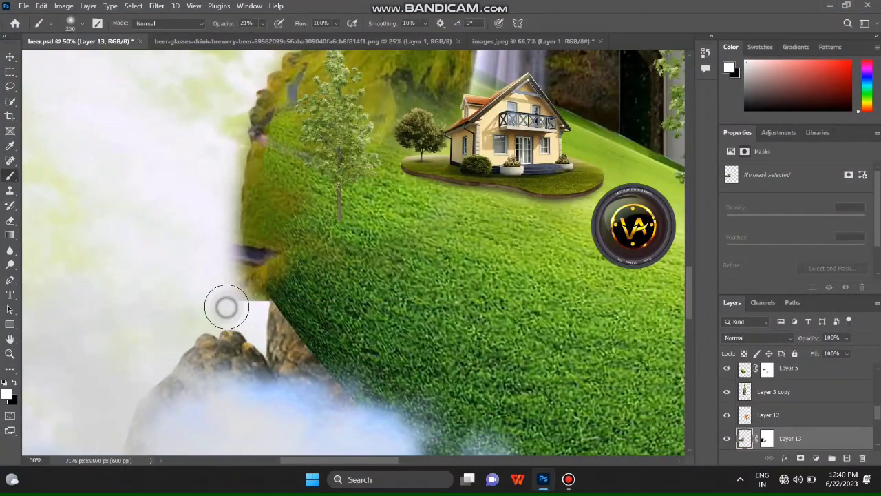
{"action": "key", "text": "ctrl+minus"}
{"action": "key", "text": "ctrl+minus"}
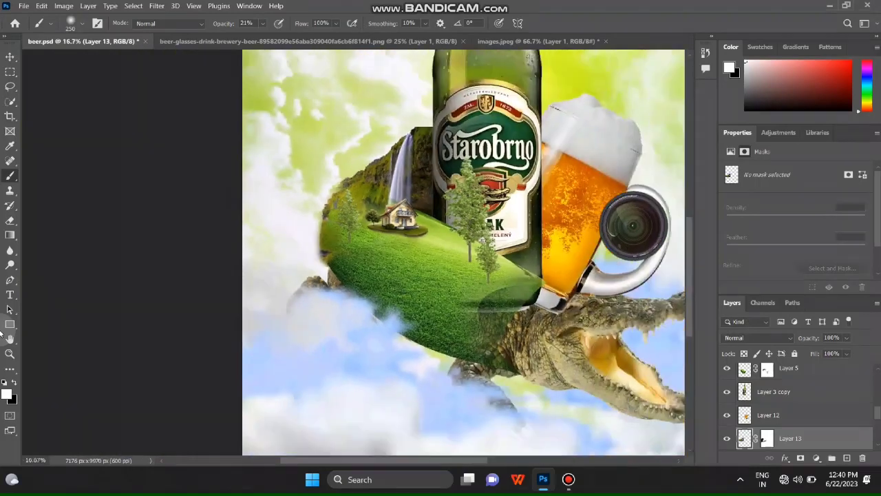
{"action": "key", "text": "v"}
{"action": "left_click_drag", "start_coordinate": [289, 388], "coordinate": [315, 298]}
Free-transform the cloud layer and drag out a duplicate copy.
{"action": "key", "text": "super"}
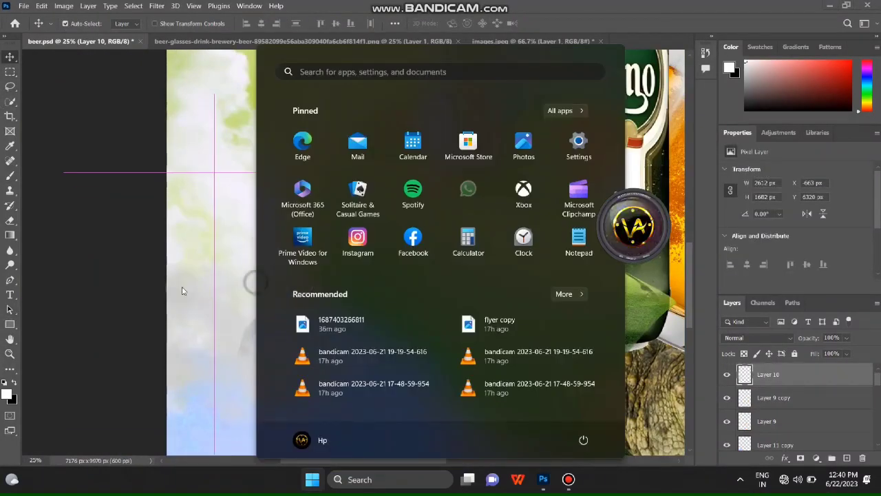
{"action": "key", "text": "super"}
{"action": "key", "text": "ctrl+t"}
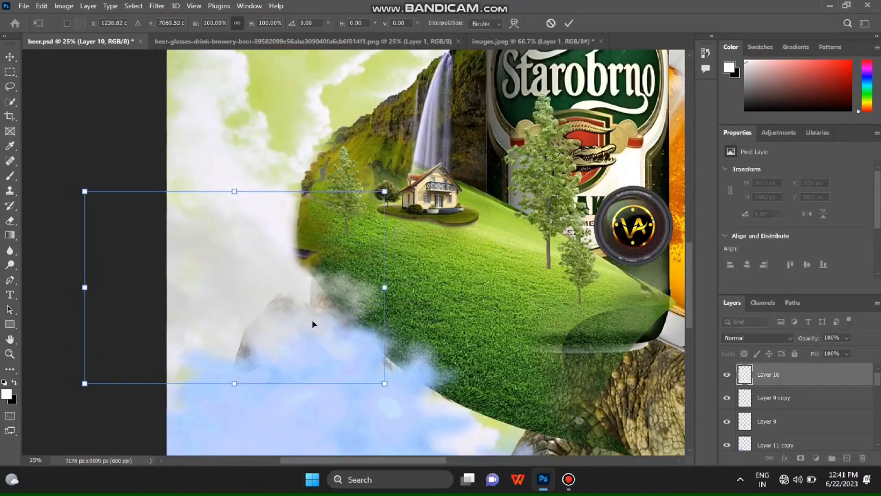
{"action": "key", "text": "Return"}
{"action": "left_click_drag", "start_coordinate": [312, 319], "coordinate": [362, 331]}
Place the cloud copy lower beneath the crocodile and save beer.psd.
{"action": "scroll", "coordinate": [414, 326], "scroll_direction": "down", "scroll_amount": 3}
{"action": "key", "text": "ctrl+minus"}
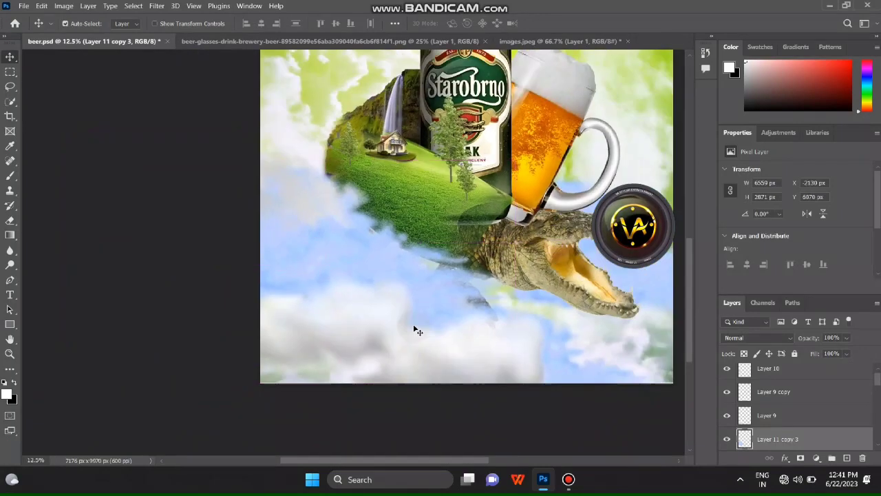
{"action": "left_click_drag", "start_coordinate": [358, 289], "coordinate": [599, 357]}
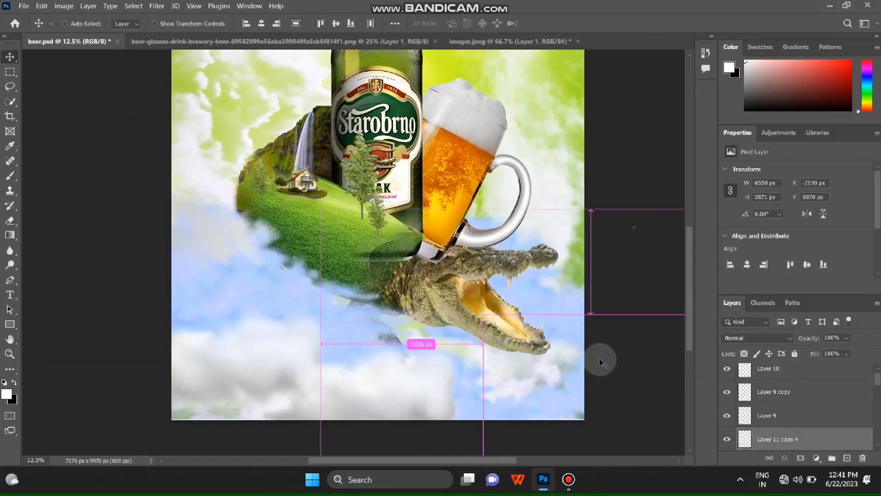
{"action": "key", "text": "ctrl+Tab"}
{"action": "key", "text": "ctrl+shift+Tab"}
{"action": "key", "text": "ctrl+s"}
Close the beer-glass and images.jpeg tabs and open pngwing.com (2).png.
{"action": "left_click", "coordinate": [346, 41]}
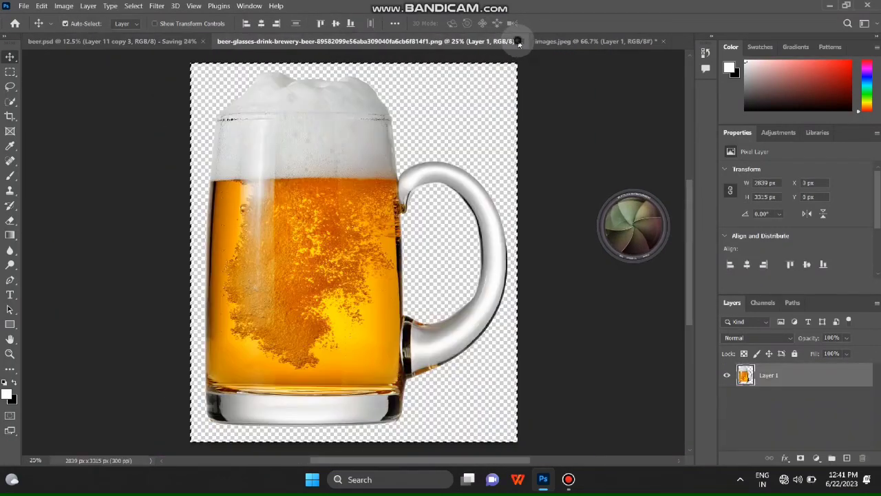
{"action": "left_click", "coordinate": [518, 41]}
{"action": "left_click", "coordinate": [324, 42]}
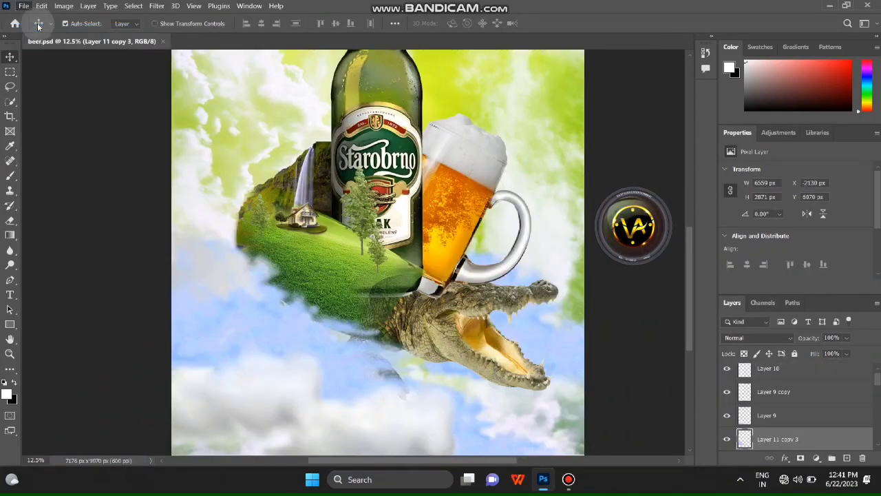
{"action": "key", "text": "ctrl+o"}
{"action": "scroll", "coordinate": [475, 213], "scroll_direction": "down", "scroll_amount": 5}
{"action": "double_click", "coordinate": [307, 228]}
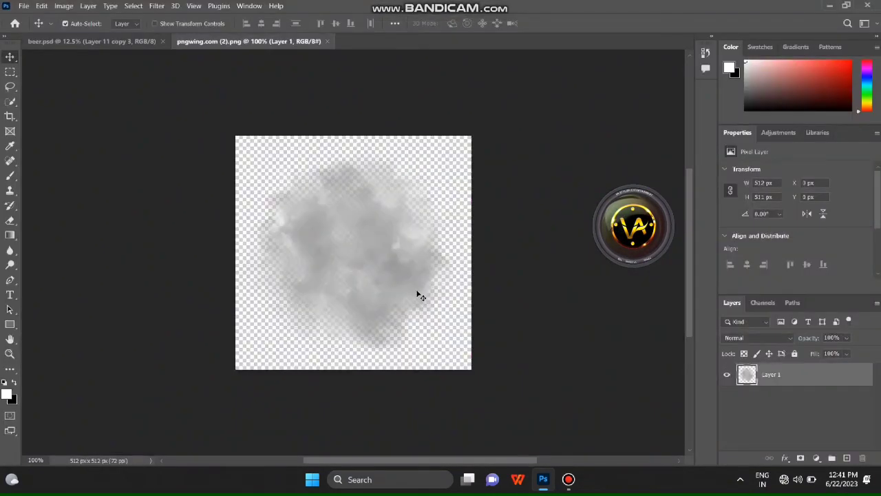
Bring the grey smoke cloud into beer.psd as Layer 14 near the bottom, then close its source.
{"action": "left_click_drag", "start_coordinate": [384, 251], "coordinate": [330, 234]}
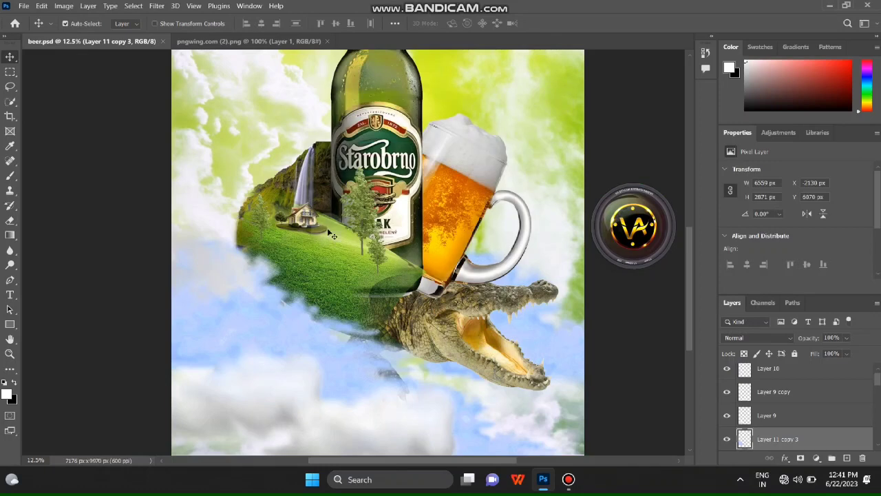
{"action": "left_click", "coordinate": [230, 41]}
{"action": "mouse_move", "coordinate": [193, 80]}
{"action": "left_mouse_down"}
{"action": "mouse_move", "coordinate": [407, 257]}
{"action": "mouse_move", "coordinate": [584, 423]}
{"action": "left_mouse_up"}
{"action": "key", "text": "ctrl+t"}
{"action": "left_click", "coordinate": [768, 375]}
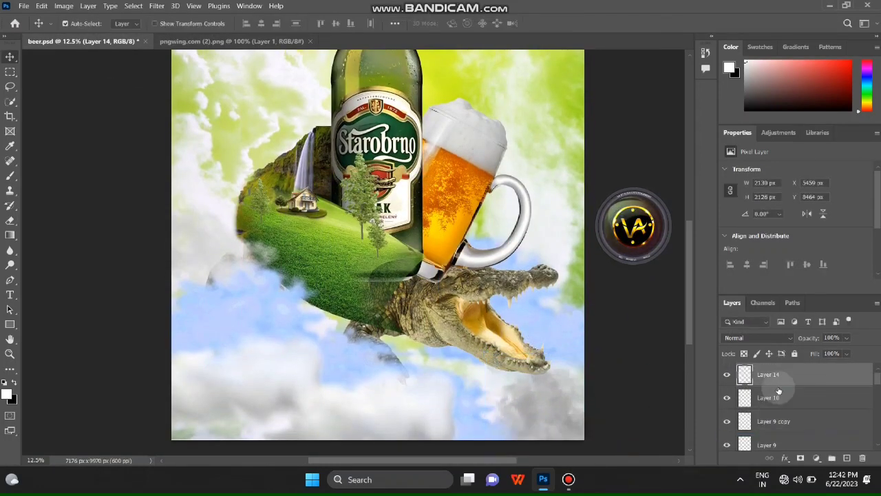
{"action": "mouse_move", "coordinate": [438, 405]}
{"action": "left_mouse_down"}
{"action": "mouse_move", "coordinate": [502, 422]}
{"action": "mouse_move", "coordinate": [471, 412]}
{"action": "left_mouse_up"}
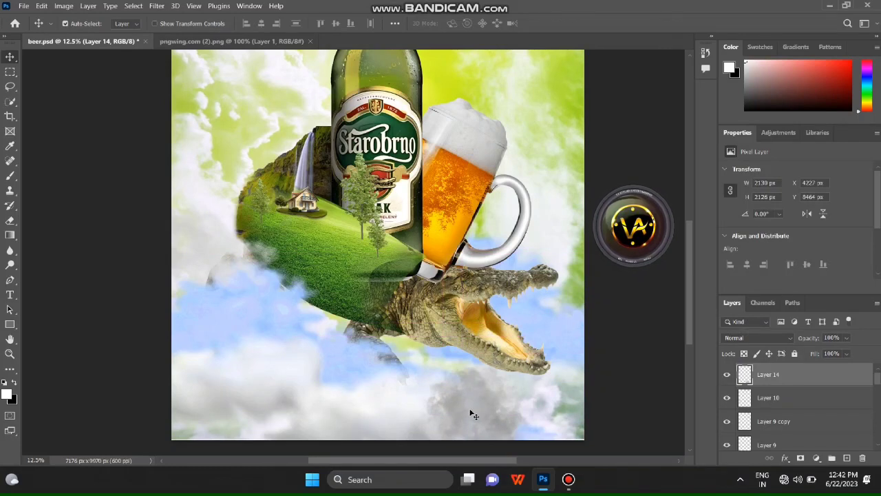
{"action": "left_click", "coordinate": [322, 269]}
{"action": "left_click", "coordinate": [227, 41]}
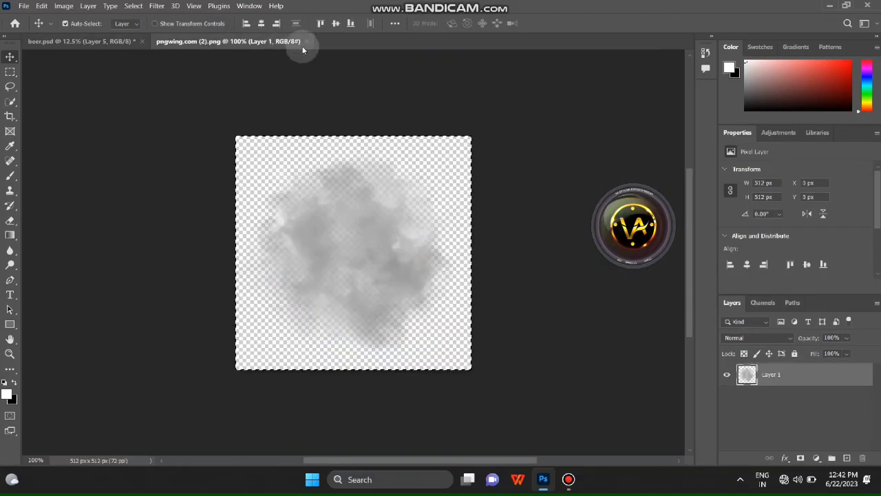
{"action": "left_click", "coordinate": [306, 41]}
Browse the image folder in the Open dialog and cancel without opening anything.
{"action": "left_click", "coordinate": [24, 6]}
{"action": "left_click", "coordinate": [35, 36]}
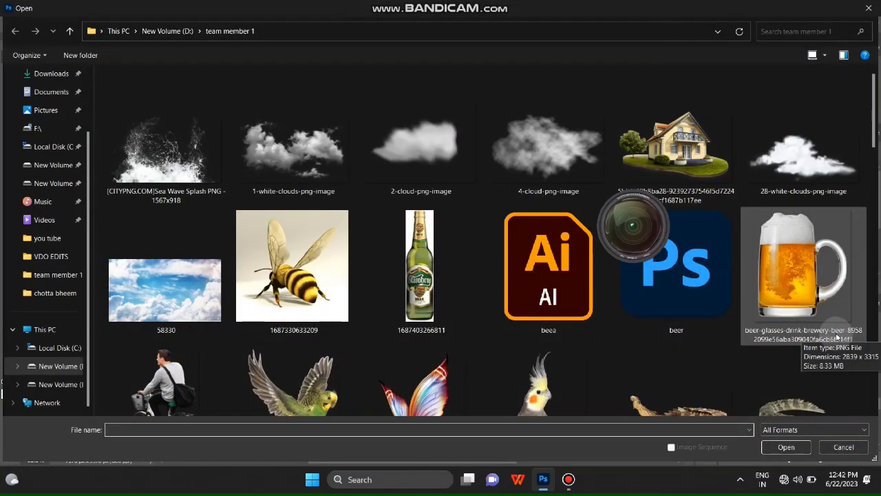
{"action": "scroll", "coordinate": [559, 233], "scroll_direction": "down", "scroll_amount": 1}
{"action": "scroll", "coordinate": [469, 185], "scroll_direction": "down", "scroll_amount": 3}
{"action": "scroll", "coordinate": [470, 184], "scroll_direction": "down", "scroll_amount": 2}
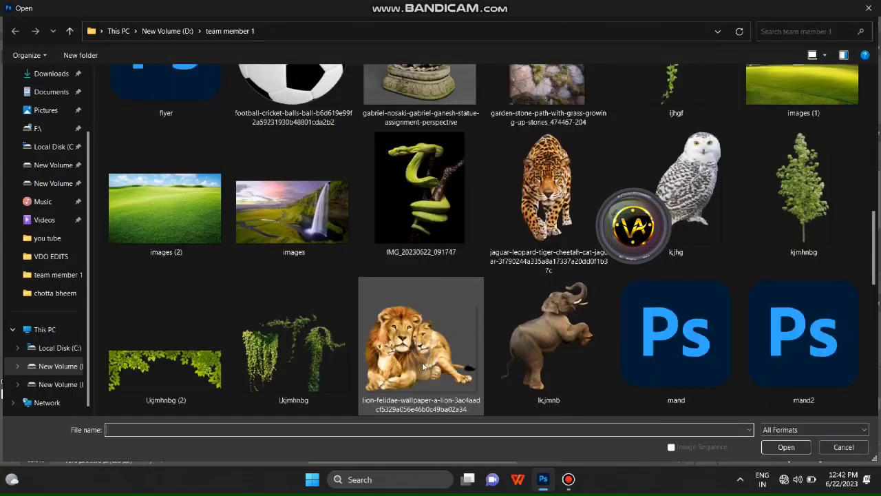
{"action": "scroll", "coordinate": [424, 341], "scroll_direction": "down", "scroll_amount": 1}
{"action": "scroll", "coordinate": [425, 340], "scroll_direction": "down", "scroll_amount": 3}
{"action": "scroll", "coordinate": [425, 340], "scroll_direction": "down", "scroll_amount": 1}
{"action": "scroll", "coordinate": [348, 251], "scroll_direction": "up", "scroll_amount": 8}
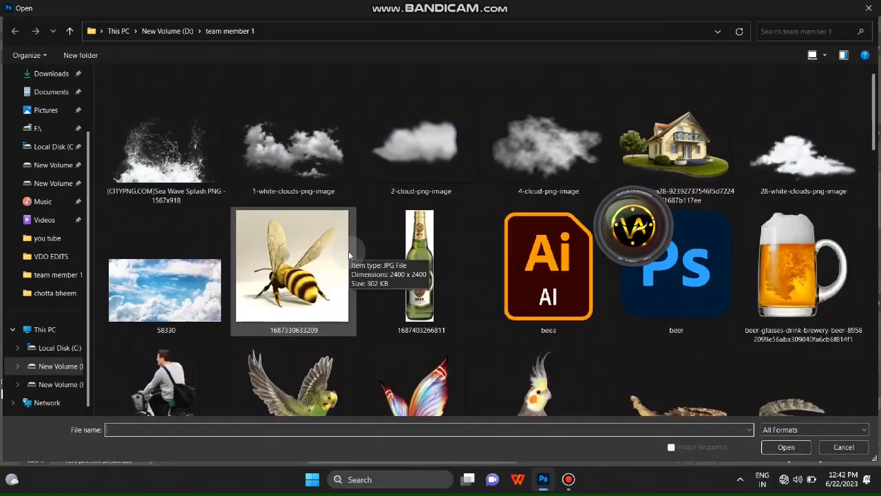
{"action": "left_click", "coordinate": [868, 9]}
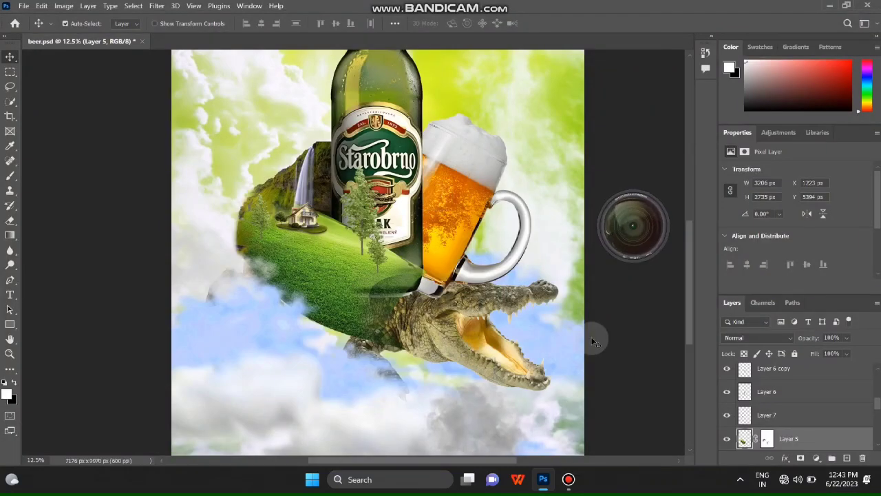
Shift the bottle, mug and crocodile artwork lower and fit the whole poster in view.
{"action": "mouse_move", "coordinate": [590, 338]}
{"action": "left_mouse_down"}
{"action": "mouse_move", "coordinate": [403, 338]}
{"action": "mouse_move", "coordinate": [458, 341]}
{"action": "left_mouse_up"}
{"action": "left_click_drag", "start_coordinate": [351, 173], "coordinate": [352, 210]}
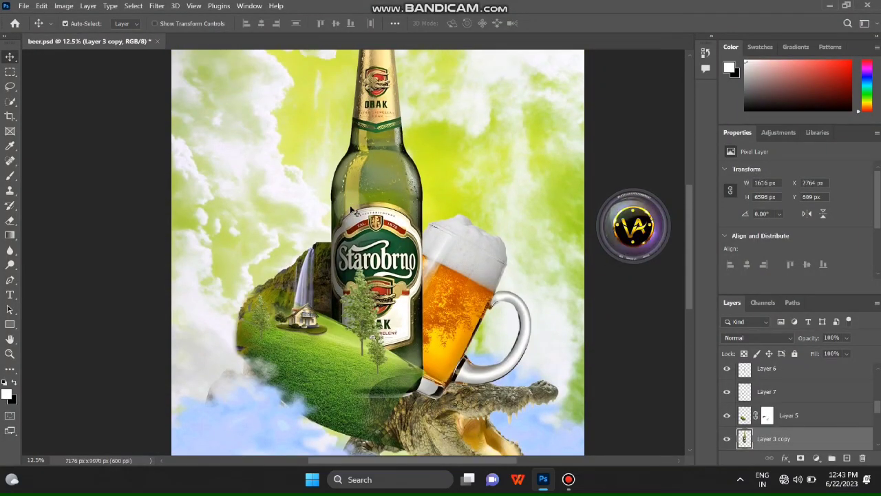
{"action": "key", "text": "ctrl+minus"}
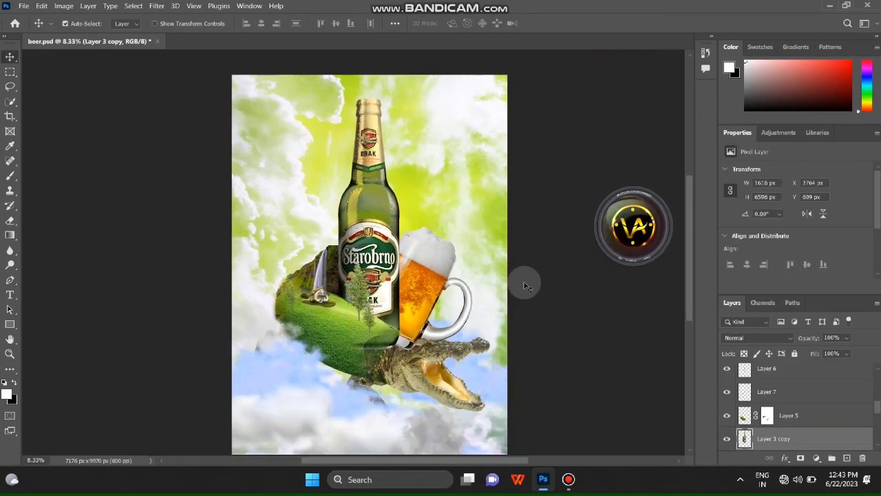
Open the lion family PNG from the image folder.
{"action": "key", "text": "ctrl+o"}
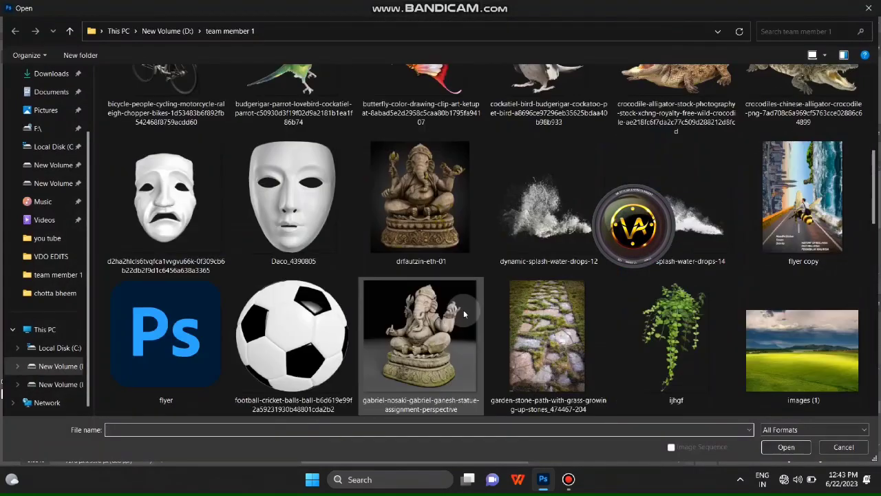
{"action": "scroll", "coordinate": [464, 310], "scroll_direction": "up", "scroll_amount": 4}
{"action": "scroll", "coordinate": [257, 206], "scroll_direction": "down", "scroll_amount": 3}
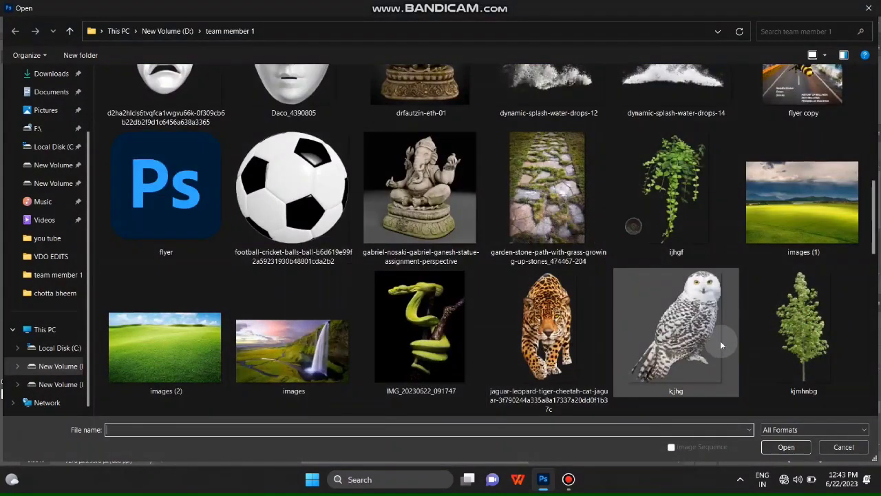
{"action": "scroll", "coordinate": [275, 220], "scroll_direction": "down", "scroll_amount": 2}
{"action": "scroll", "coordinate": [302, 233], "scroll_direction": "down", "scroll_amount": 2}
{"action": "left_click", "coordinate": [438, 220]}
{"action": "double_click", "coordinate": [438, 220]}
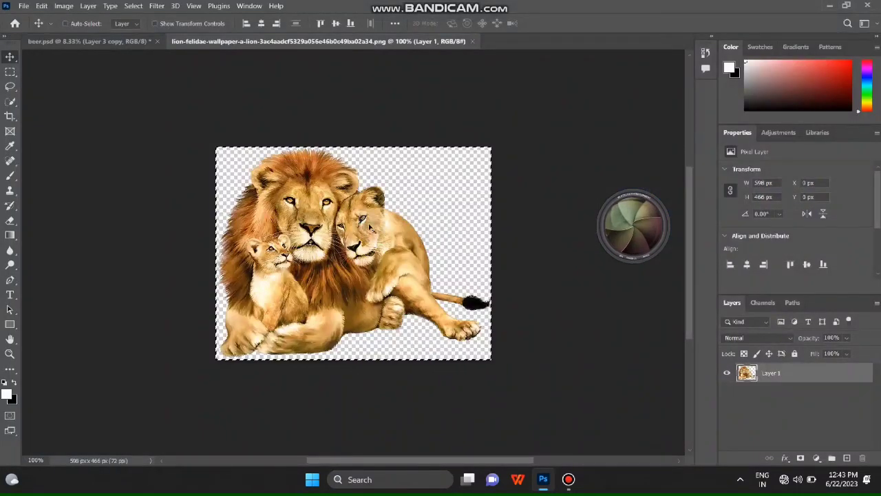
Paste the lion family into beer.psd as a new layer.
{"action": "left_click", "coordinate": [24, 33]}
{"action": "left_click", "coordinate": [6, 33]}
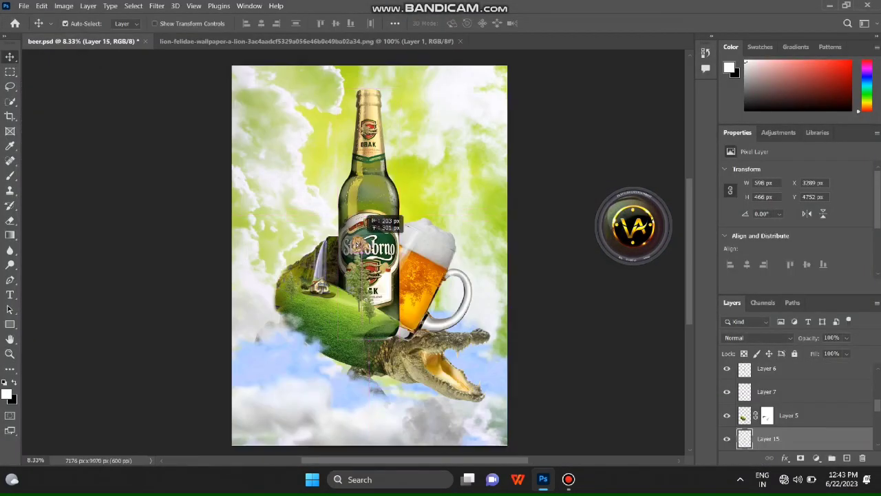
{"action": "scroll", "coordinate": [768, 372], "scroll_direction": "up", "scroll_amount": 5}
{"action": "scroll", "coordinate": [767, 385], "scroll_direction": "up", "scroll_amount": 3}
{"action": "left_click", "coordinate": [768, 393]}
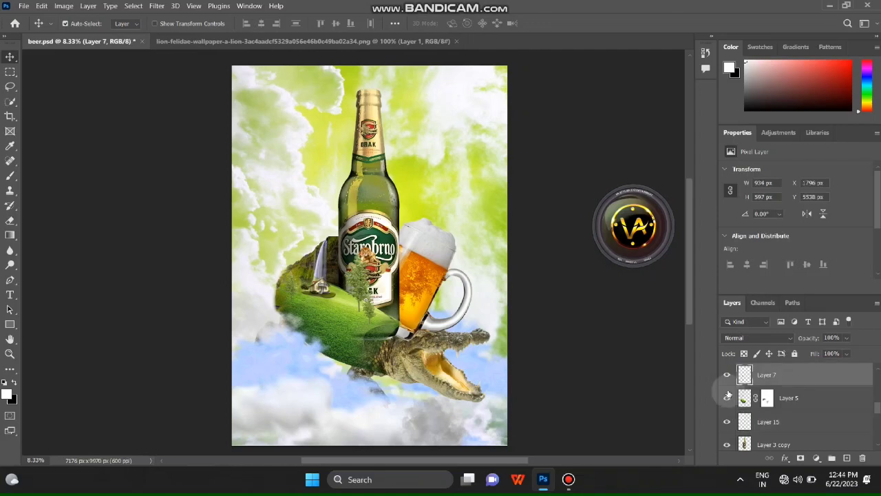
{"action": "key", "text": "ctrl+v"}
Scale the lion family down and place it on the hill beside the house.
{"action": "key", "text": "ctrl+t"}
{"action": "mouse_move", "coordinate": [478, 295]}
{"action": "left_mouse_down"}
{"action": "mouse_move", "coordinate": [399, 232]}
{"action": "mouse_move", "coordinate": [349, 301]}
{"action": "left_mouse_up"}
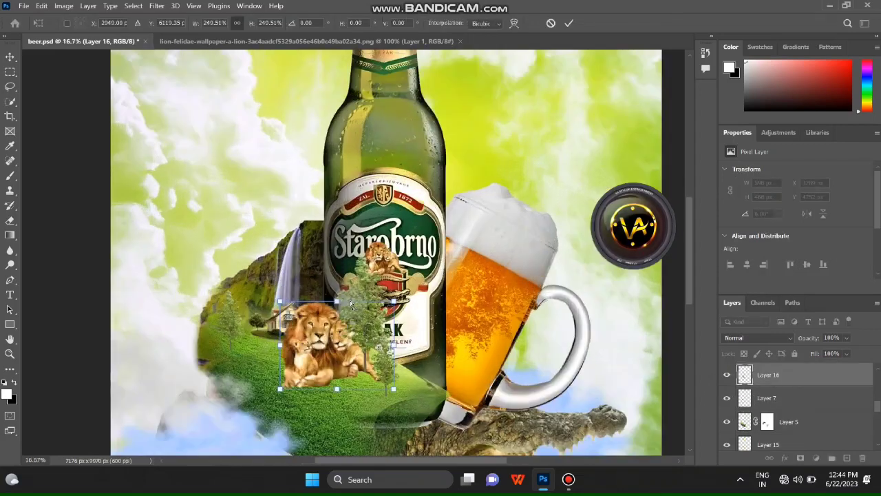
{"action": "scroll", "coordinate": [350, 300], "scroll_direction": "up", "scroll_amount": 3}
{"action": "left_click_drag", "start_coordinate": [382, 247], "coordinate": [276, 267]}
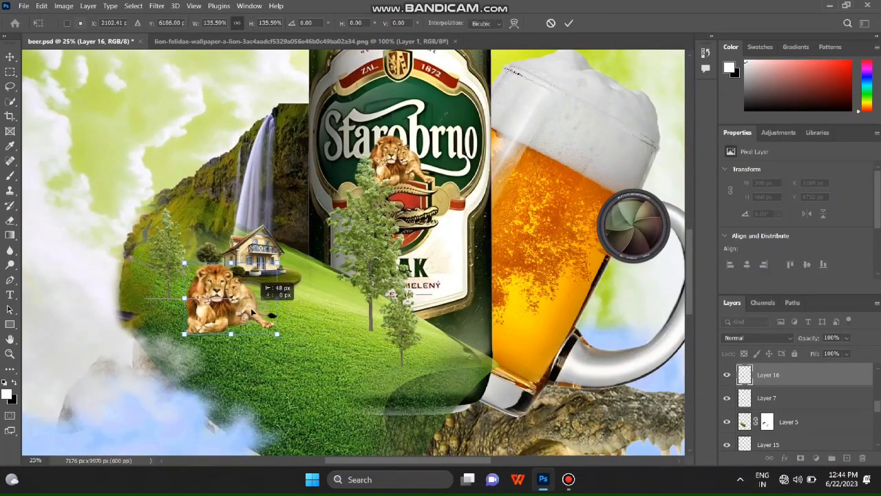
{"action": "key", "text": "Return"}
Close the lion source image and zoom out to view the whole poster.
{"action": "scroll", "coordinate": [362, 275], "scroll_direction": "down", "scroll_amount": 4}
{"action": "left_click", "coordinate": [455, 41]}
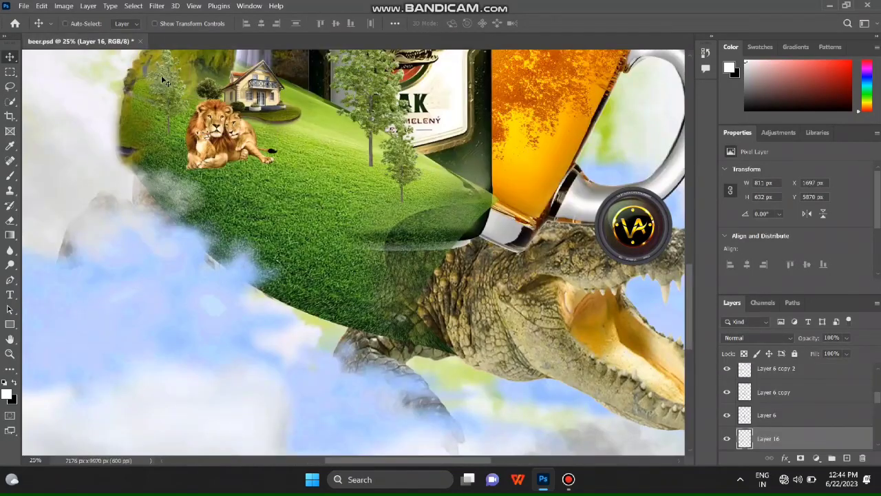
{"action": "key", "text": "ctrl+minus"}
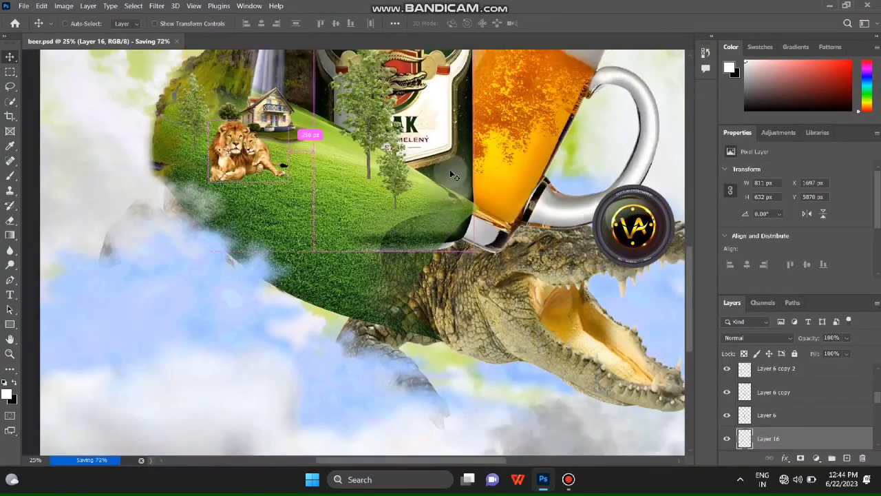
{"action": "key", "text": "ctrl+minus"}
{"action": "key", "text": "ctrl+minus"}
{"action": "left_click", "coordinate": [23, 5]}
Open the blue-and-yellow macaw PNG from the image folder.
{"action": "left_click", "coordinate": [30, 27]}
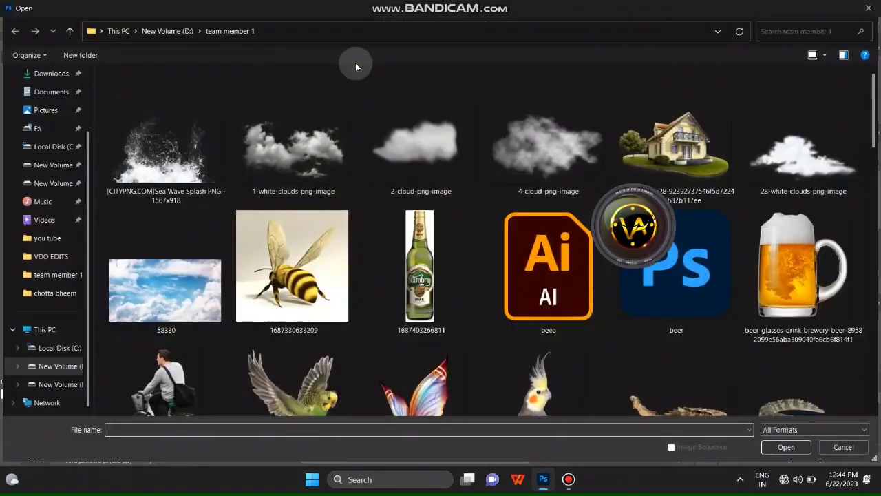
{"action": "scroll", "coordinate": [498, 248], "scroll_direction": "down", "scroll_amount": 2}
{"action": "scroll", "coordinate": [556, 271], "scroll_direction": "down", "scroll_amount": 5}
{"action": "left_click", "coordinate": [556, 271]}
{"action": "scroll", "coordinate": [539, 325], "scroll_direction": "up", "scroll_amount": 1}
{"action": "scroll", "coordinate": [544, 198], "scroll_direction": "down", "scroll_amount": 5}
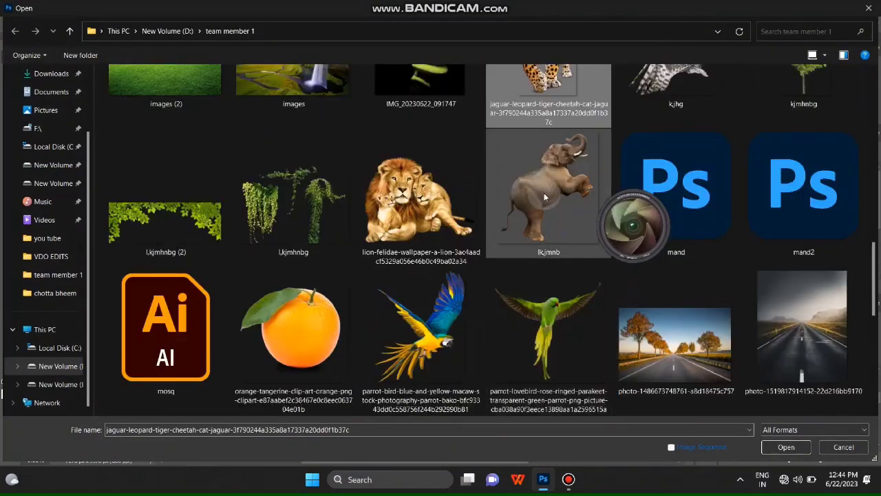
{"action": "double_click", "coordinate": [422, 344]}
Drag the macaw into beer.psd and enlarge it to about 222% near the bottle.
{"action": "left_click_drag", "start_coordinate": [421, 355], "coordinate": [146, 46]}
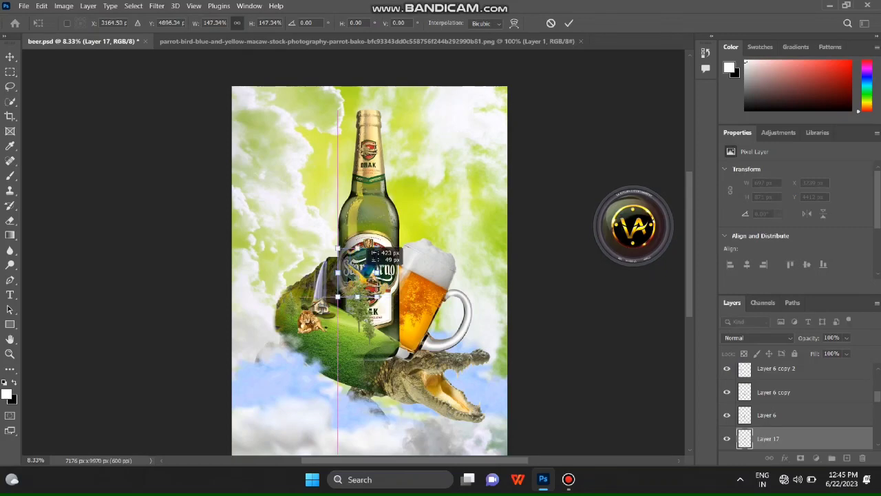
{"action": "left_click_drag", "start_coordinate": [350, 286], "coordinate": [327, 276]}
{"action": "key", "text": "ctrl+plus"}
{"action": "left_click_drag", "start_coordinate": [256, 295], "coordinate": [250, 244]}
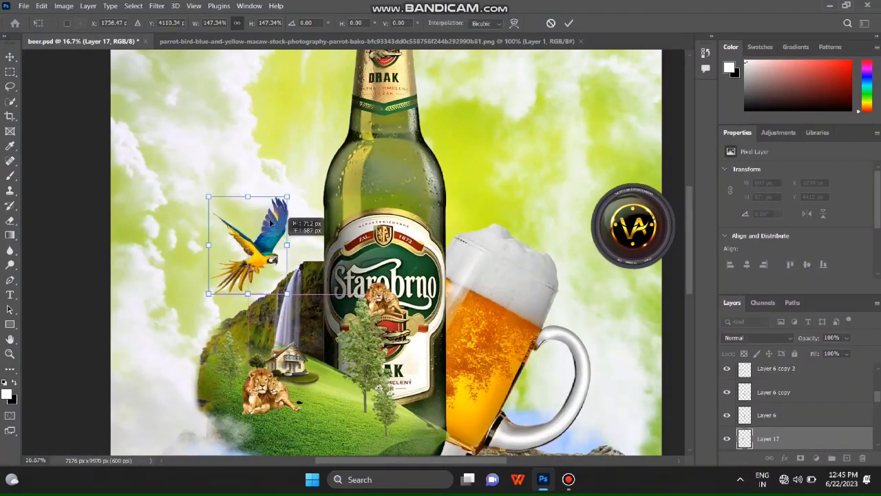
{"action": "scroll", "coordinate": [252, 321], "scroll_direction": "up", "scroll_amount": 3}
{"action": "left_click_drag", "start_coordinate": [229, 272], "coordinate": [257, 292]}
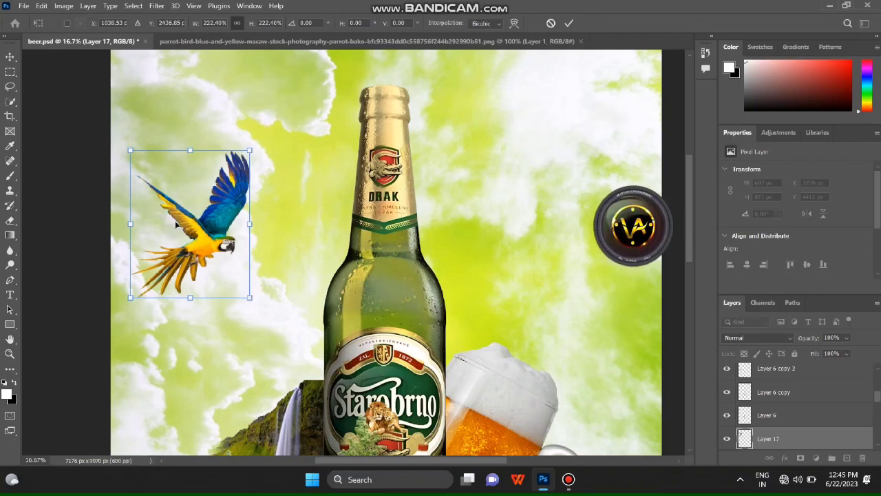
{"action": "key", "text": "Return"}
Raise the macaw slightly higher in the upper-left sky.
{"action": "scroll", "coordinate": [222, 321], "scroll_direction": "down", "scroll_amount": 1}
{"action": "key", "text": "ctrl+minus"}
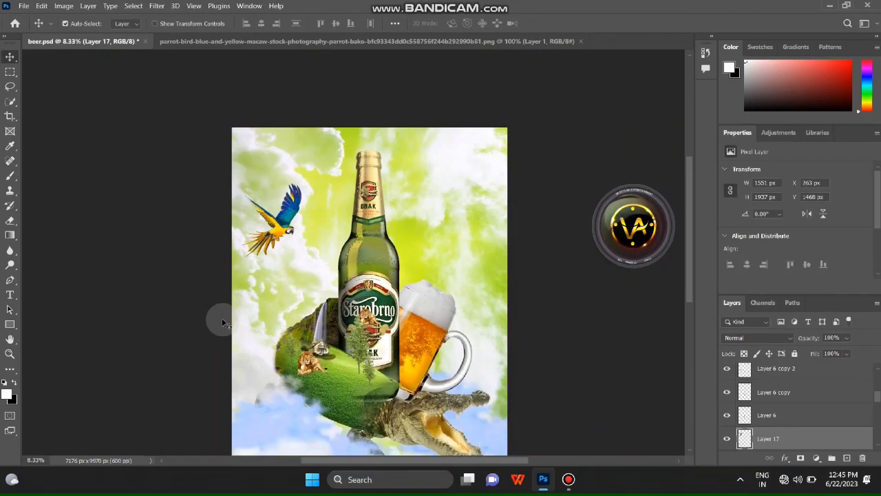
{"action": "scroll", "coordinate": [233, 316], "scroll_direction": "down", "scroll_amount": 2}
{"action": "left_click_drag", "start_coordinate": [276, 200], "coordinate": [289, 138]}
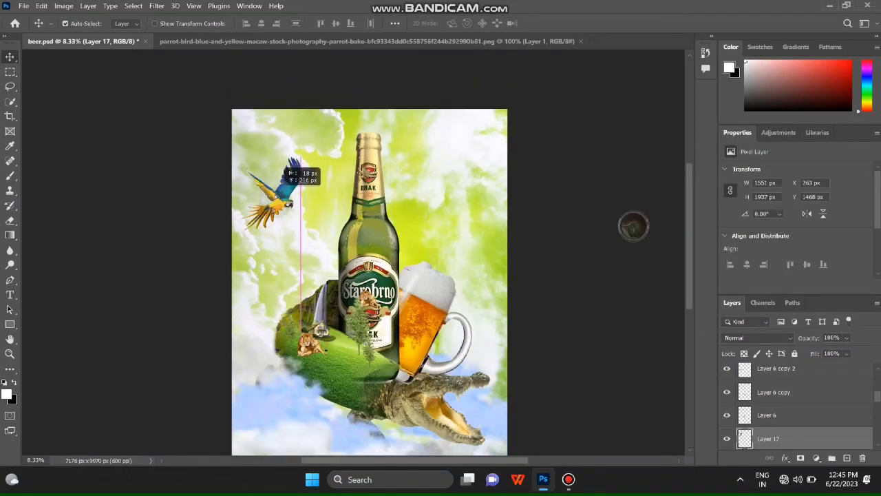
Move Layer 12 below Layer 2 in the layer stack.
{"action": "key", "text": "ctrl+plus"}
{"action": "key", "text": "ctrl+plus"}
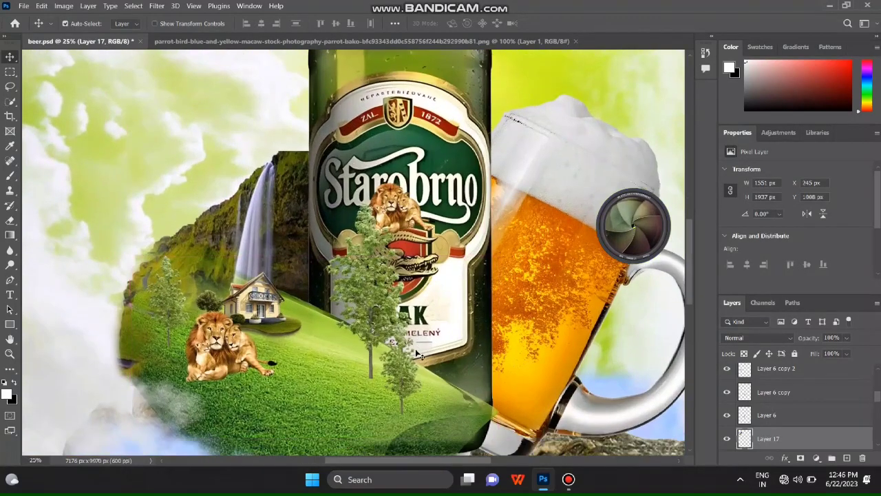
{"action": "scroll", "coordinate": [440, 345], "scroll_direction": "down", "scroll_amount": 3}
{"action": "left_click", "coordinate": [486, 136]}
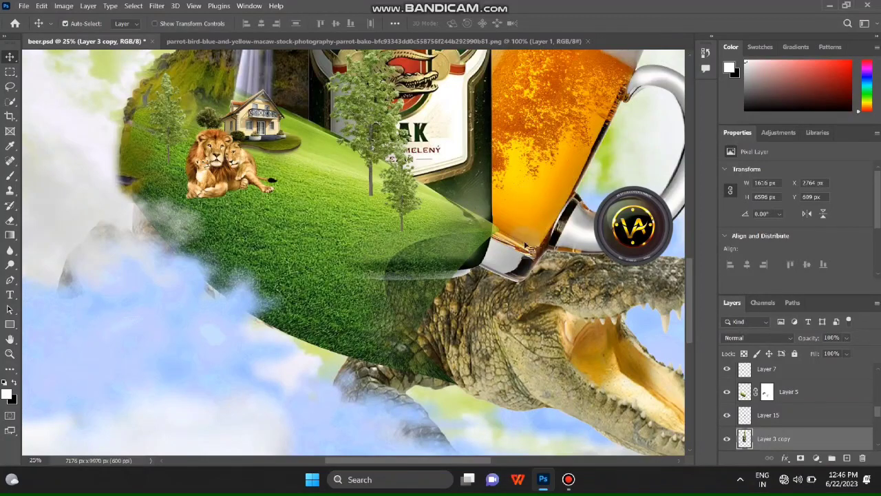
{"action": "scroll", "coordinate": [801, 397], "scroll_direction": "up", "scroll_amount": 2}
{"action": "scroll", "coordinate": [757, 406], "scroll_direction": "up", "scroll_amount": 3}
{"action": "left_click", "coordinate": [727, 415]}
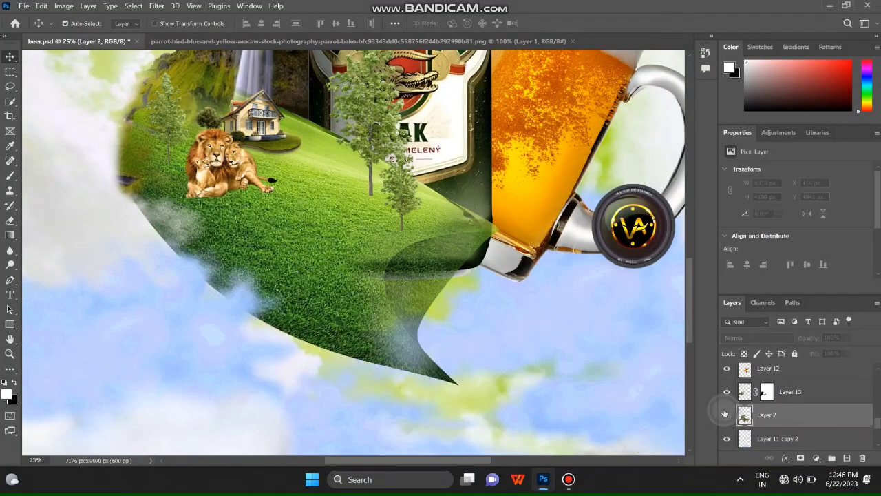
{"action": "left_click", "coordinate": [773, 396]}
{"action": "left_click_drag", "start_coordinate": [768, 369], "coordinate": [771, 428]}
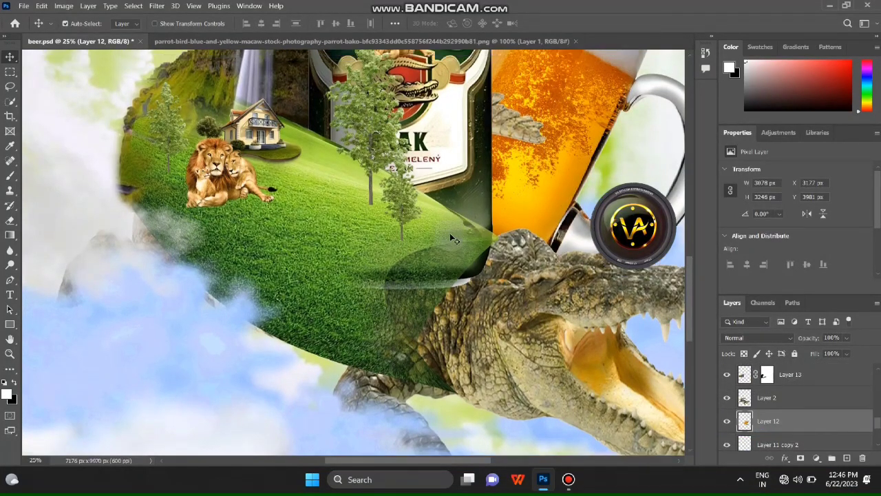
{"action": "scroll", "coordinate": [451, 241], "scroll_direction": "up", "scroll_amount": 5}
Add a white layer mask to Layer 3 copy and ready the Brush for painting it.
{"action": "left_click", "coordinate": [465, 352]}
{"action": "left_click", "coordinate": [801, 458]}
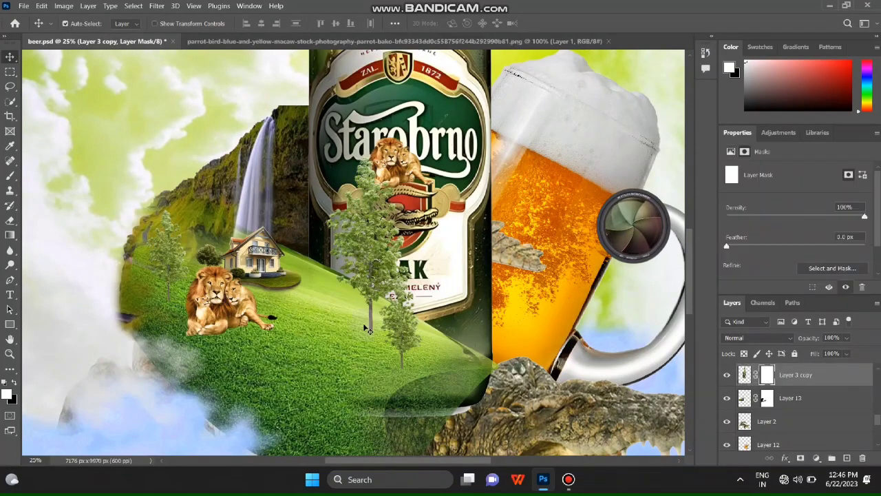
{"action": "key", "text": "b"}
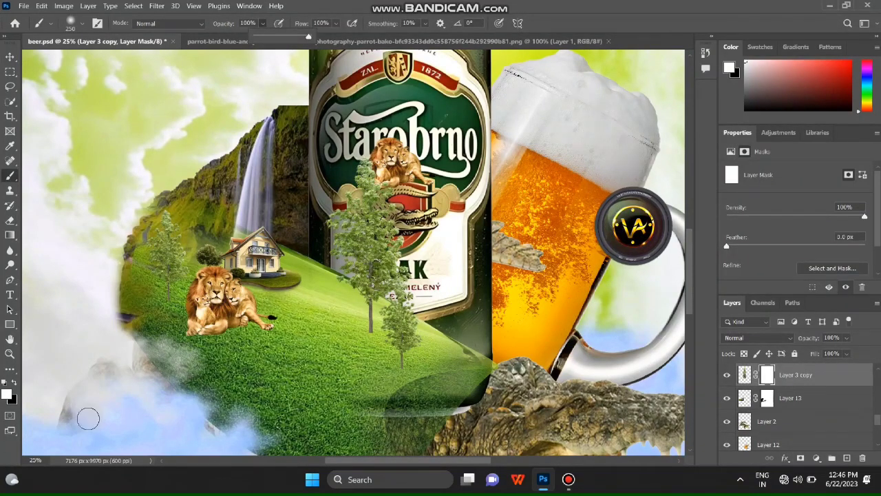
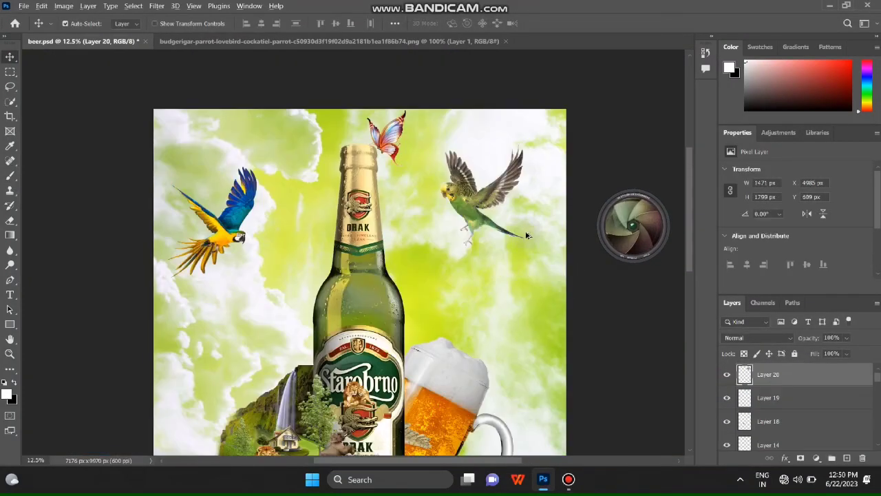
Shrink the budgie at the poster's upper right with Free Transform.
{"action": "key", "text": "ctrl+t"}
{"action": "left_click_drag", "start_coordinate": [521, 227], "coordinate": [511, 166]}
{"action": "key", "text": "Return"}
{"action": "scroll", "coordinate": [507, 300], "scroll_direction": "down", "scroll_amount": 5}
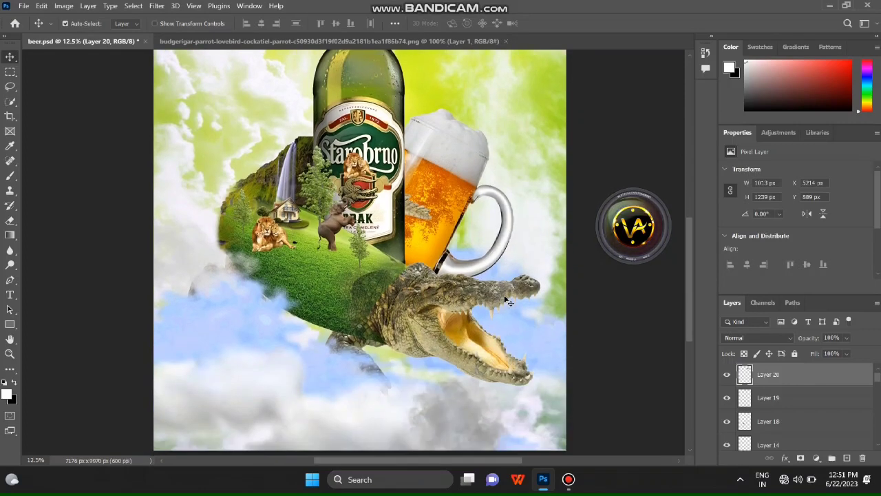
{"action": "scroll", "coordinate": [379, 269], "scroll_direction": "up", "scroll_amount": 3}
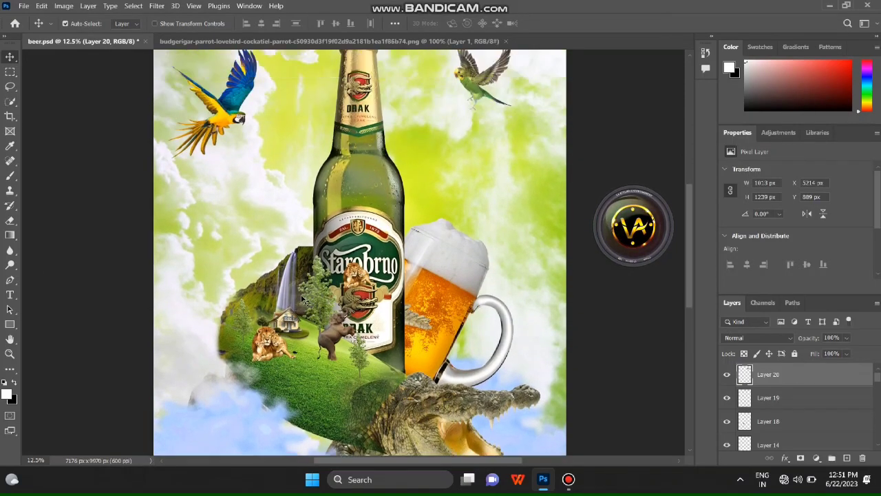
{"action": "scroll", "coordinate": [376, 274], "scroll_direction": "up", "scroll_amount": 2}
{"action": "scroll", "coordinate": [357, 361], "scroll_direction": "down", "scroll_amount": 3}
{"action": "scroll", "coordinate": [536, 253], "scroll_direction": "up", "scroll_amount": 1}
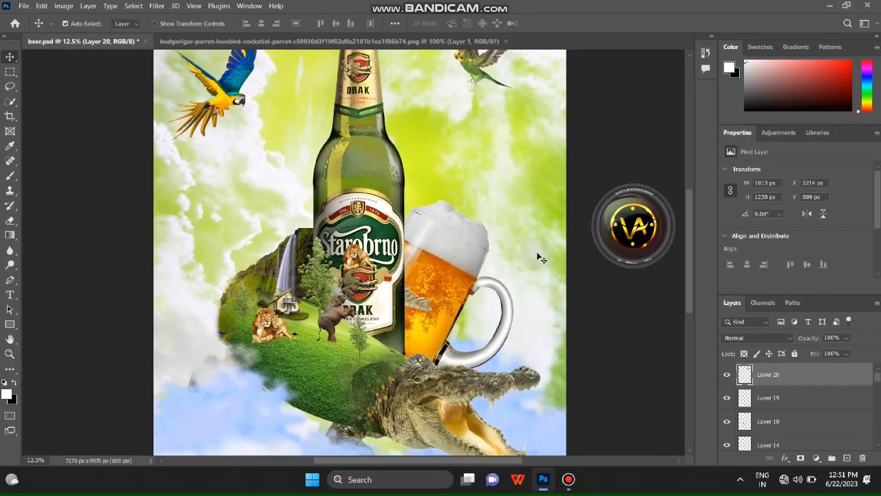
{"action": "scroll", "coordinate": [413, 347], "scroll_direction": "down", "scroll_amount": 1}
{"action": "scroll", "coordinate": [412, 331], "scroll_direction": "up", "scroll_amount": 2, "text": "alt"}
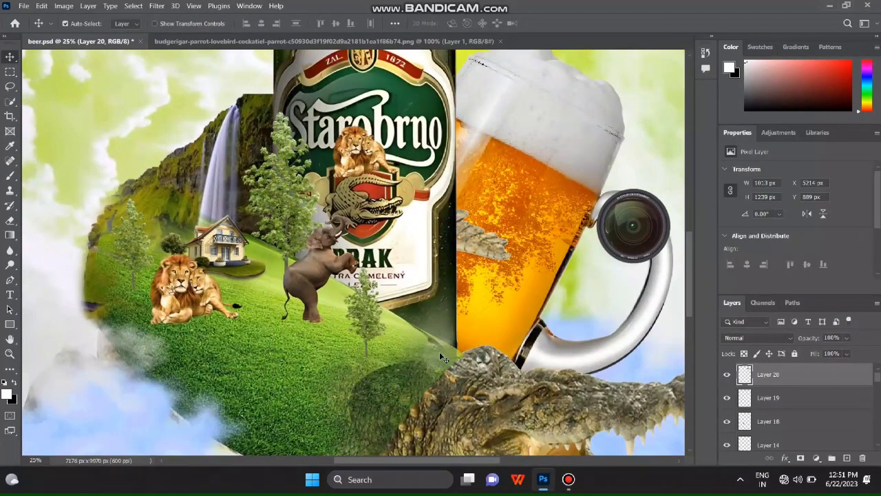
Select the masked layer and target its mask with the Brush tool.
{"action": "left_click", "coordinate": [438, 354], "text": "ctrl"}
{"action": "key", "text": "b"}
{"action": "left_click", "coordinate": [767, 439]}
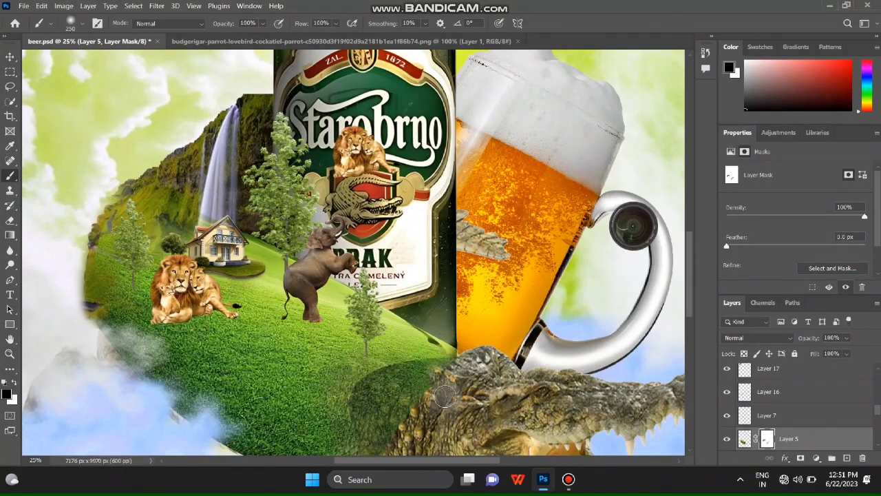
{"action": "scroll", "coordinate": [416, 409], "scroll_direction": "down", "scroll_amount": 3}
{"action": "scroll", "coordinate": [446, 444], "scroll_direction": "down", "scroll_amount": 2, "text": "alt"}
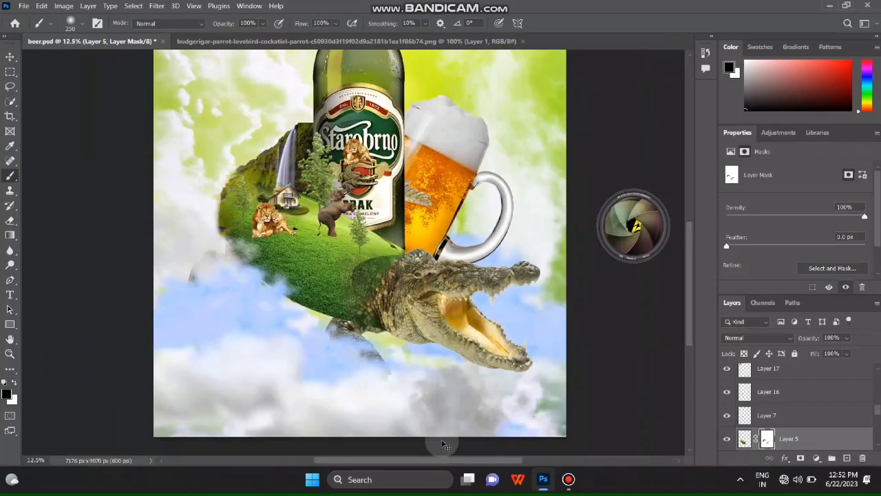
{"action": "scroll", "coordinate": [441, 437], "scroll_direction": "down", "scroll_amount": 2, "text": "alt"}
{"action": "scroll", "coordinate": [398, 400], "scroll_direction": "up", "scroll_amount": 1, "text": "alt"}
Close the budgerigar source image.
{"action": "left_click", "coordinate": [245, 41]}
{"action": "key", "text": "ctrl+w"}
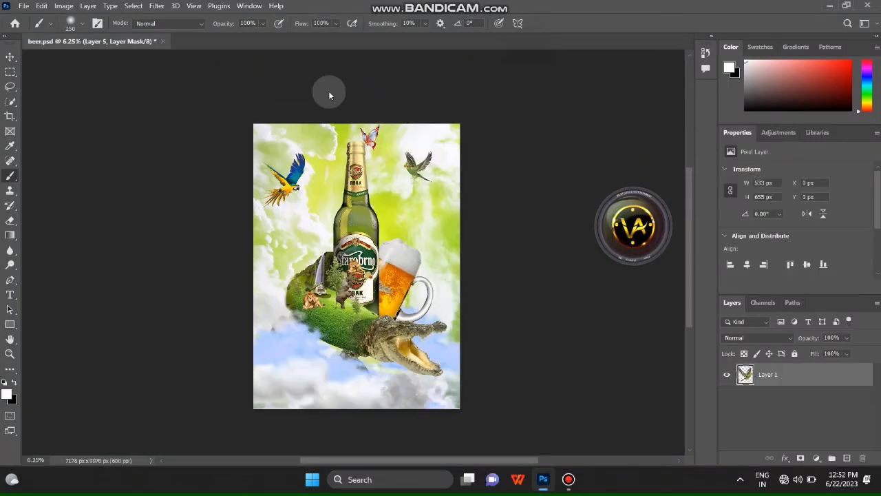
{"action": "left_click", "coordinate": [24, 5]}
Open the green parrot-lovebird PNG.
{"action": "left_click", "coordinate": [28, 23]}
{"action": "scroll", "coordinate": [416, 289], "scroll_direction": "up", "scroll_amount": 1}
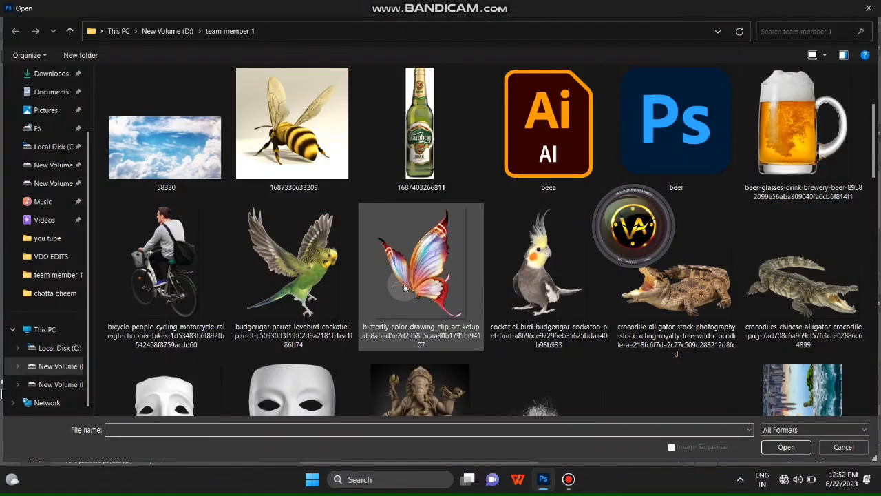
{"action": "scroll", "coordinate": [416, 289], "scroll_direction": "down", "scroll_amount": 5}
{"action": "scroll", "coordinate": [416, 289], "scroll_direction": "down", "scroll_amount": 3}
{"action": "left_click", "coordinate": [551, 338]}
{"action": "double_click", "coordinate": [550, 337]}
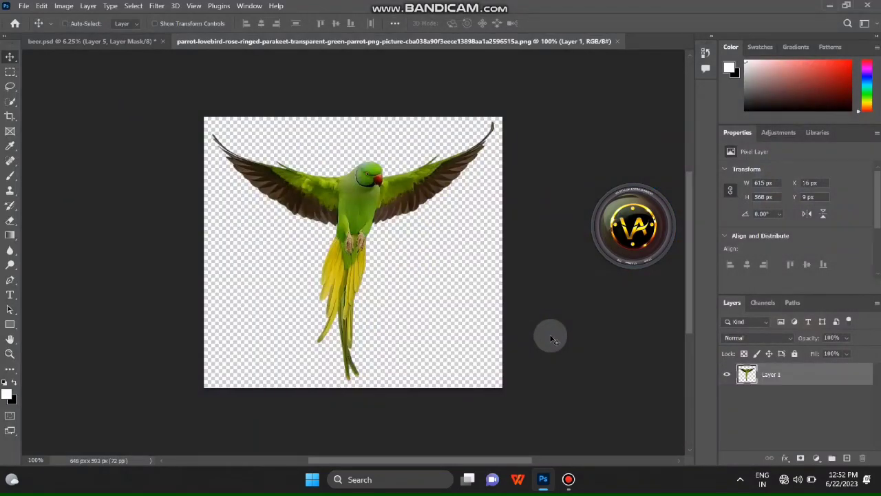
Paste the parrot into beer.psd, place it left of the bottle, and close its source.
{"action": "left_click", "coordinate": [121, 41]}
{"action": "key", "text": "ctrl+v"}
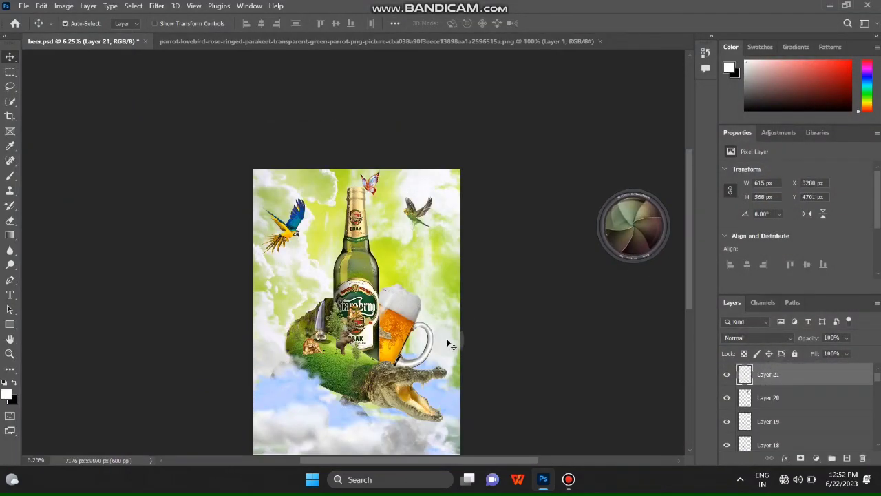
{"action": "key", "text": "ctrl+t"}
{"action": "left_click_drag", "start_coordinate": [356, 320], "coordinate": [298, 274]}
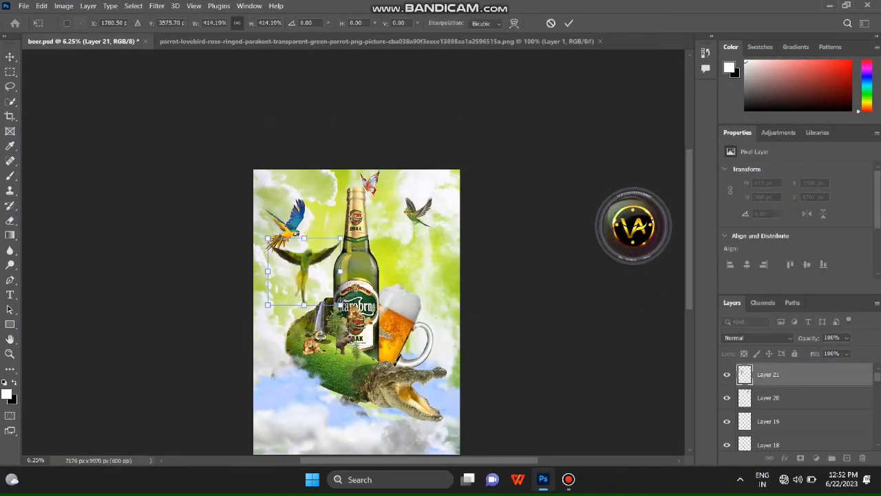
{"action": "key", "text": "Return"}
{"action": "key", "text": "ctrl+plus"}
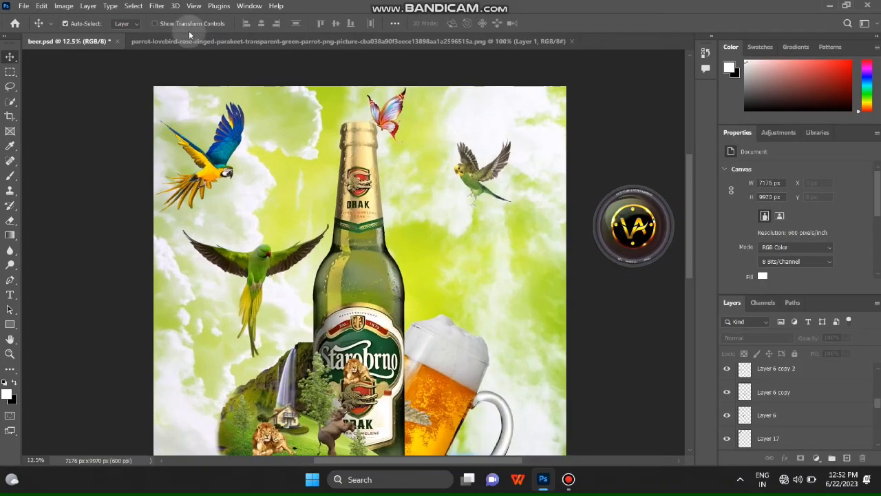
{"action": "left_click", "coordinate": [190, 40]}
Open the orange and red deer PNGs together.
{"action": "left_click", "coordinate": [571, 41]}
{"action": "key", "text": "ctrl+o"}
{"action": "scroll", "coordinate": [481, 234], "scroll_direction": "down", "scroll_amount": 5}
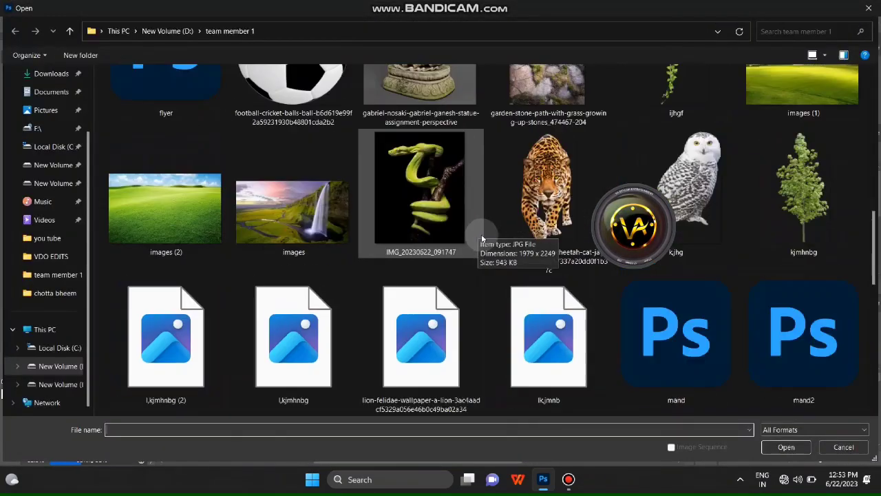
{"action": "scroll", "coordinate": [528, 231], "scroll_direction": "down", "scroll_amount": 3}
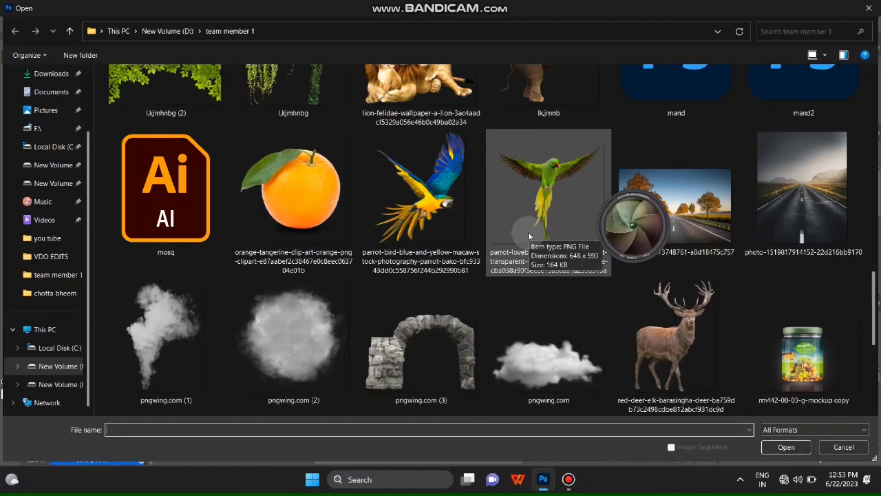
{"action": "scroll", "coordinate": [529, 236], "scroll_direction": "down", "scroll_amount": 2}
{"action": "scroll", "coordinate": [528, 237], "scroll_direction": "up", "scroll_amount": 2}
{"action": "left_click", "coordinate": [675, 282]}
{"action": "left_click", "coordinate": [294, 131]}
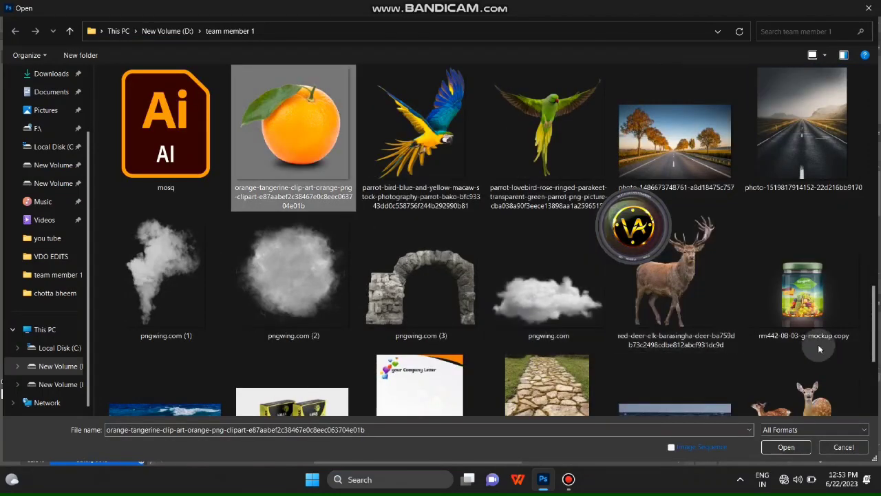
{"action": "left_click", "coordinate": [675, 282], "text": "ctrl"}
{"action": "scroll", "coordinate": [675, 282], "scroll_direction": "down", "scroll_amount": 3}
{"action": "left_click", "coordinate": [786, 447]}
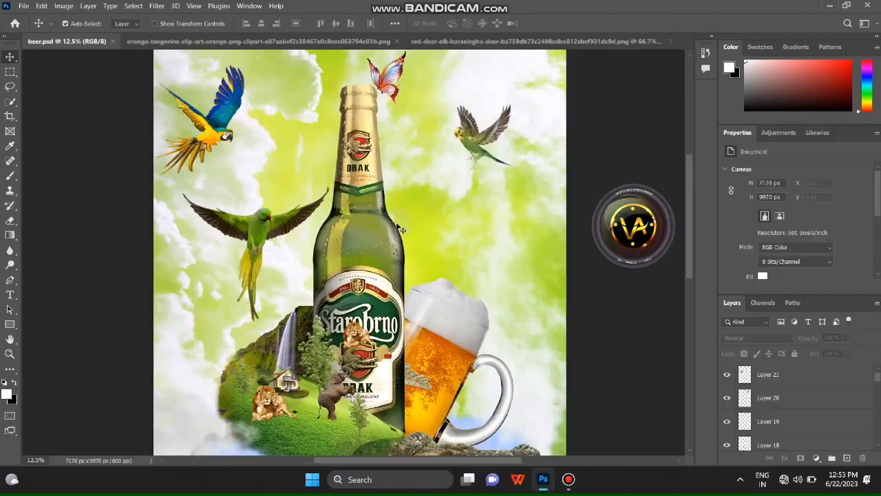
Bring the red deer into the poster, enlarged and placed on the grassy hill.
{"action": "mouse_move", "coordinate": [338, 225]}
{"action": "left_mouse_down"}
{"action": "mouse_move", "coordinate": [371, 223]}
{"action": "mouse_move", "coordinate": [323, 344]}
{"action": "left_mouse_up"}
{"action": "key", "text": "ctrl+t"}
{"action": "left_click_drag", "start_coordinate": [344, 372], "coordinate": [362, 396]}
{"action": "scroll", "coordinate": [350, 307], "scroll_direction": "down", "scroll_amount": 3}
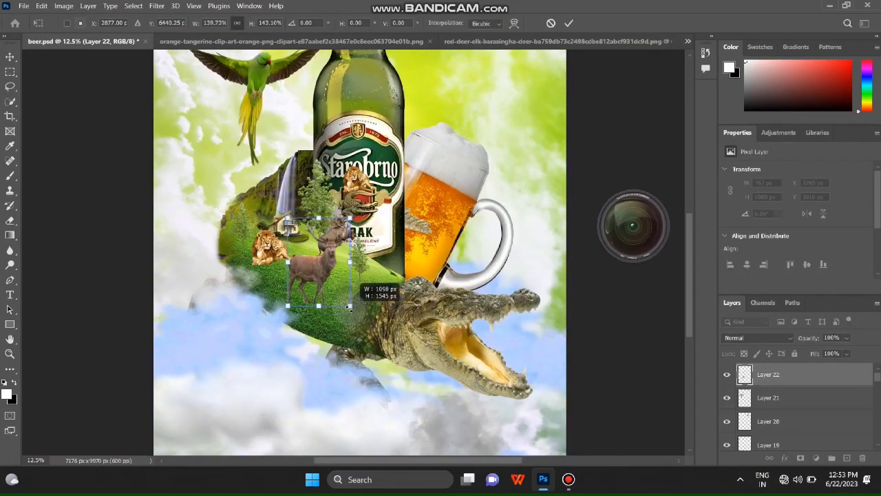
{"action": "key", "text": "Return"}
Warm the deer's tint with Hue/Saturation and shrink it slightly.
{"action": "left_click", "coordinate": [63, 6]}
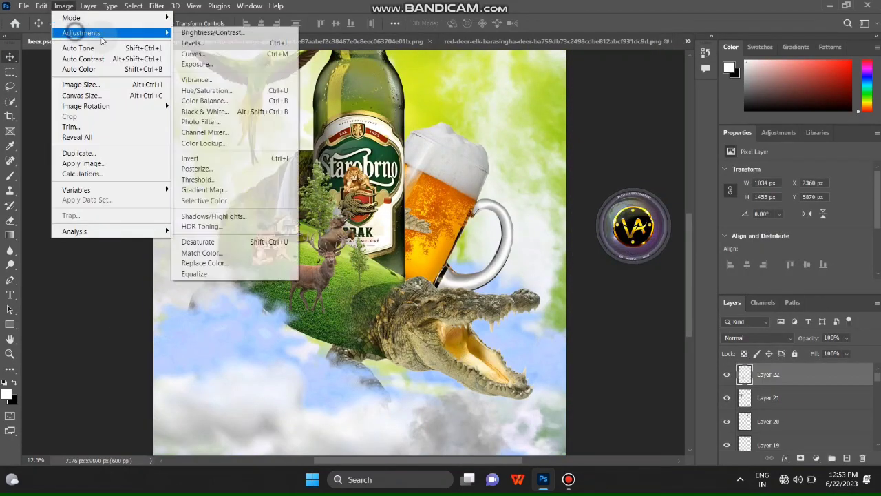
{"action": "left_click", "coordinate": [207, 102]}
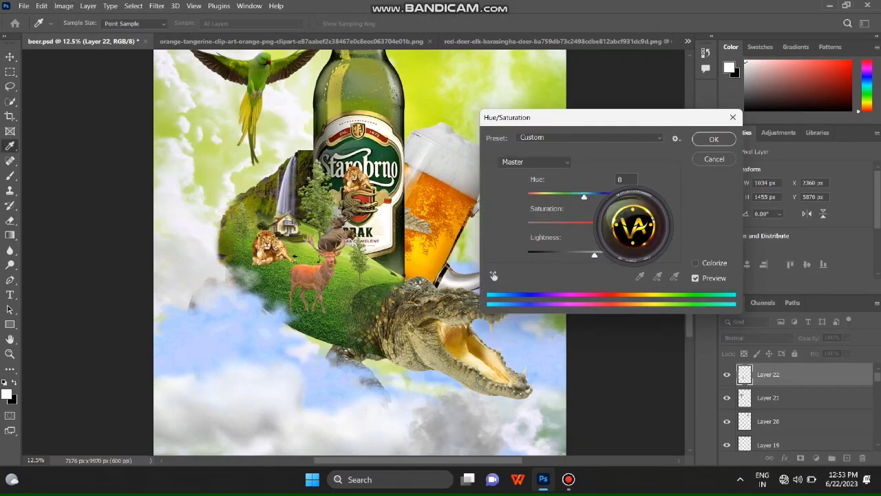
{"action": "key", "text": "Escape"}
{"action": "key", "text": "ctrl+t"}
{"action": "scroll", "coordinate": [303, 276], "scroll_direction": "up", "scroll_amount": 3}
{"action": "mouse_move", "coordinate": [360, 164]}
{"action": "left_mouse_down"}
{"action": "mouse_move", "coordinate": [234, 227]}
{"action": "mouse_move", "coordinate": [234, 255]}
{"action": "left_mouse_up"}
{"action": "key", "text": "Return"}
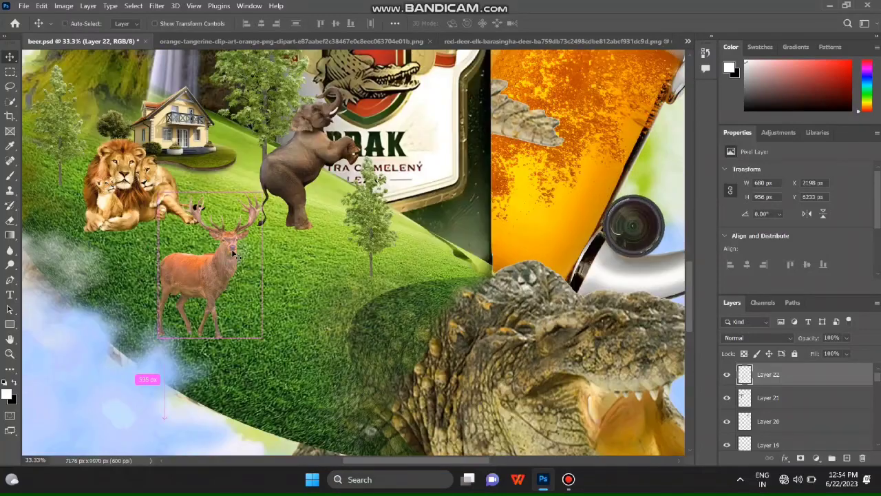
{"action": "key", "text": "ctrl+minus"}
Bring the orange into the poster and drop it on the grass.
{"action": "left_click", "coordinate": [290, 42]}
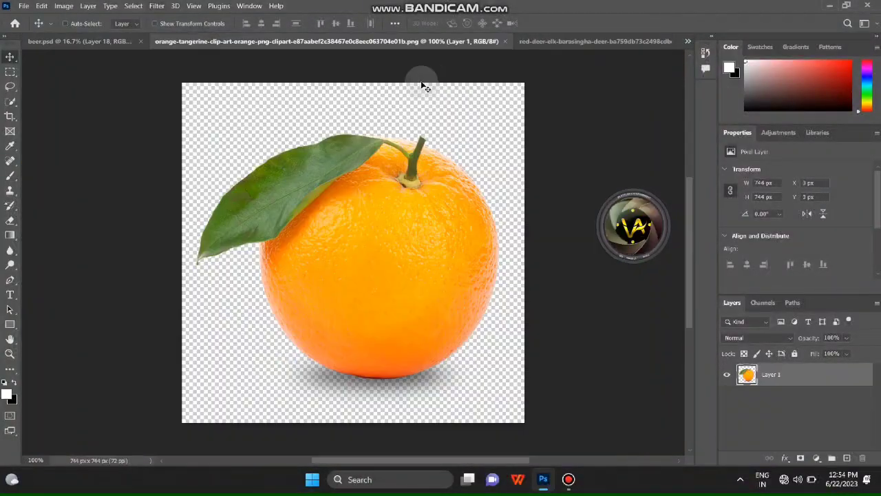
{"action": "mouse_move", "coordinate": [422, 83]}
{"action": "left_mouse_down"}
{"action": "mouse_move", "coordinate": [365, 256]}
{"action": "mouse_move", "coordinate": [317, 291]}
{"action": "left_mouse_up"}
{"action": "scroll", "coordinate": [290, 261], "scroll_direction": "up", "scroll_amount": 1}
Nudge the lions slightly left and save the poster.
{"action": "left_click", "coordinate": [269, 223]}
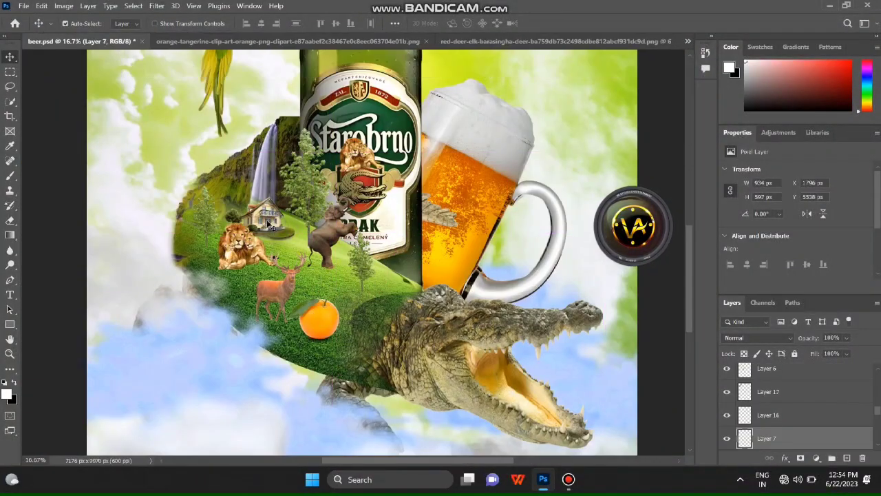
{"action": "left_click_drag", "start_coordinate": [227, 257], "coordinate": [219, 257]}
{"action": "scroll", "coordinate": [289, 302], "scroll_direction": "up", "scroll_amount": 1}
{"action": "key", "text": "ctrl+s"}
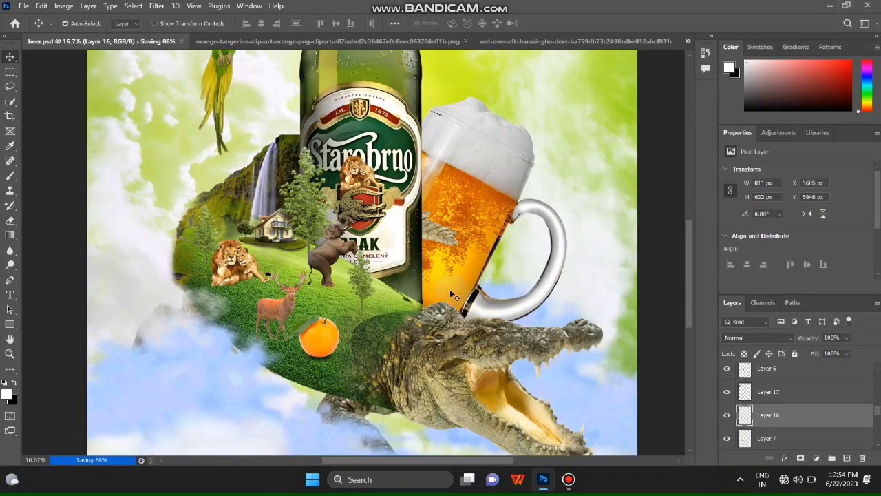
Make the red deer smaller with Free Transform.
{"action": "left_click", "coordinate": [286, 301]}
{"action": "key", "text": "ctrl+t"}
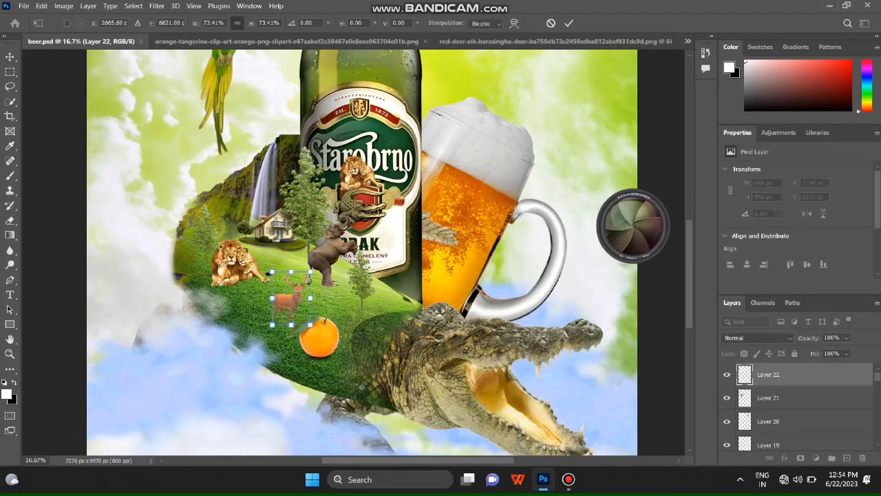
{"action": "key", "text": "Return"}
{"action": "scroll", "coordinate": [282, 332], "scroll_direction": "down", "scroll_amount": 5}
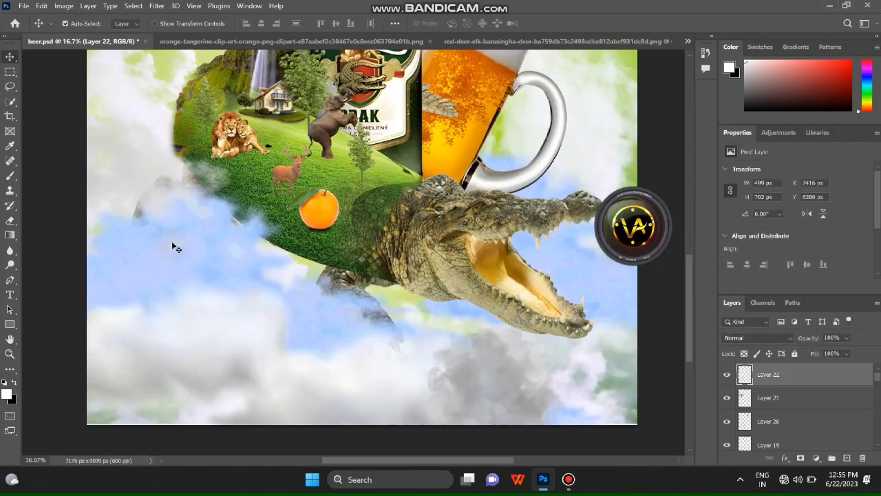
Open the cockatiel image.
{"action": "key", "text": "ctrl+o"}
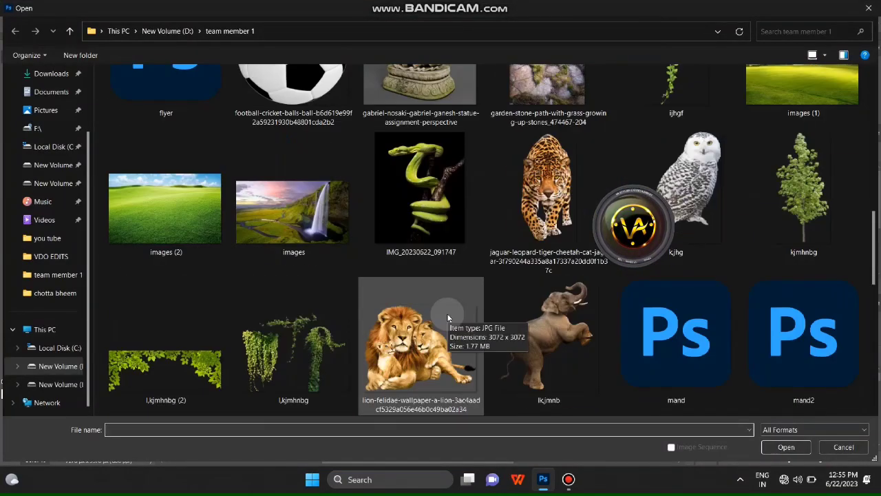
{"action": "scroll", "coordinate": [448, 317], "scroll_direction": "up", "scroll_amount": 2}
{"action": "scroll", "coordinate": [446, 327], "scroll_direction": "down", "scroll_amount": 4}
{"action": "scroll", "coordinate": [505, 251], "scroll_direction": "down", "scroll_amount": 2}
{"action": "scroll", "coordinate": [449, 264], "scroll_direction": "up", "scroll_amount": 1}
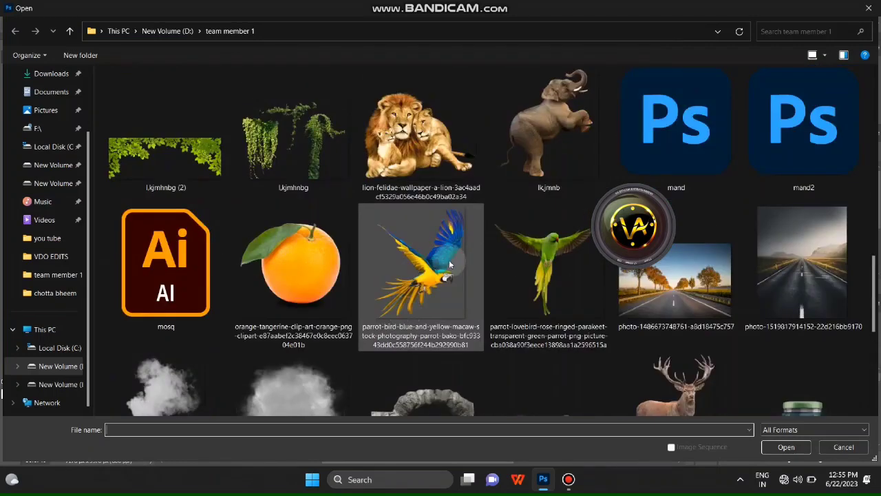
{"action": "scroll", "coordinate": [367, 207], "scroll_direction": "down", "scroll_amount": 4}
{"action": "scroll", "coordinate": [561, 252], "scroll_direction": "up", "scroll_amount": 1}
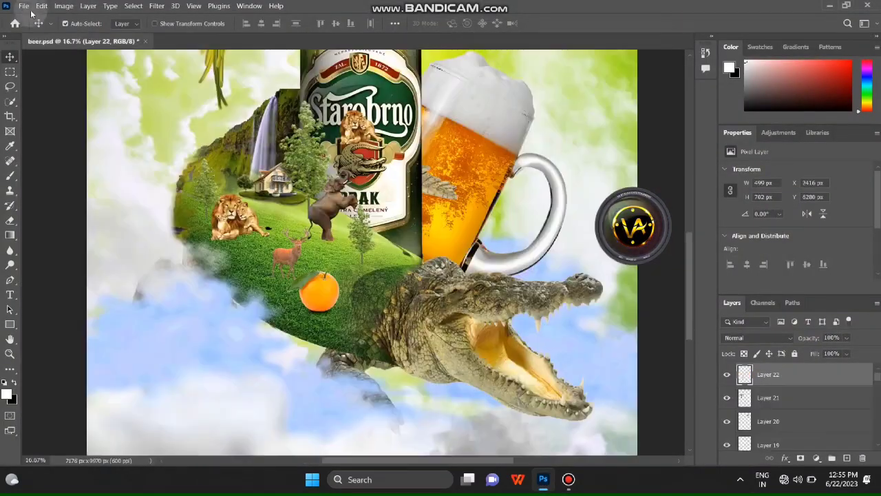
{"action": "left_click", "coordinate": [24, 5]}
{"action": "left_click", "coordinate": [41, 36]}
{"action": "scroll", "coordinate": [562, 168], "scroll_direction": "up", "scroll_amount": 2}
{"action": "double_click", "coordinate": [544, 159]}
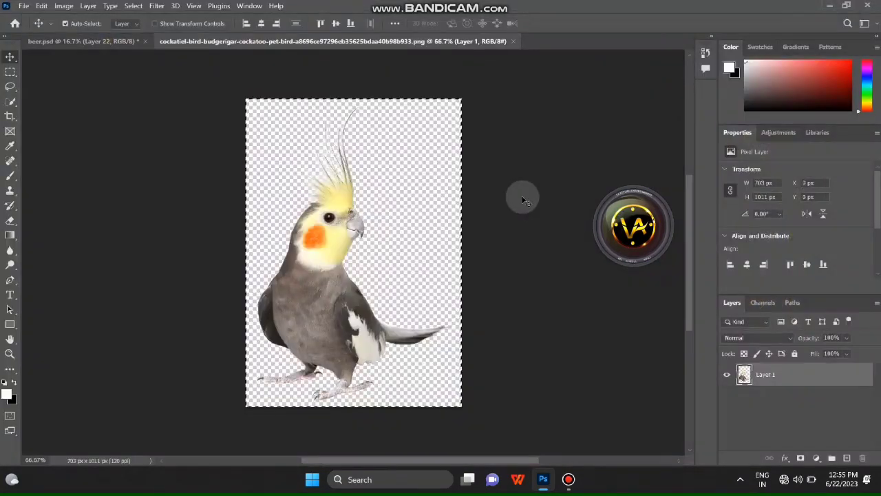
Bring the cockatiel into the poster and perch it on the grassy hill.
{"action": "left_click_drag", "start_coordinate": [523, 199], "coordinate": [117, 124]}
{"action": "mouse_move", "coordinate": [384, 335]}
{"action": "left_mouse_down"}
{"action": "mouse_move", "coordinate": [284, 274]}
{"action": "mouse_move", "coordinate": [303, 358]}
{"action": "left_mouse_up"}
{"action": "scroll", "coordinate": [285, 274], "scroll_direction": "down", "scroll_amount": 1}
{"action": "scroll", "coordinate": [308, 212], "scroll_direction": "down", "scroll_amount": 2}
{"action": "key", "text": "ctrl+t"}
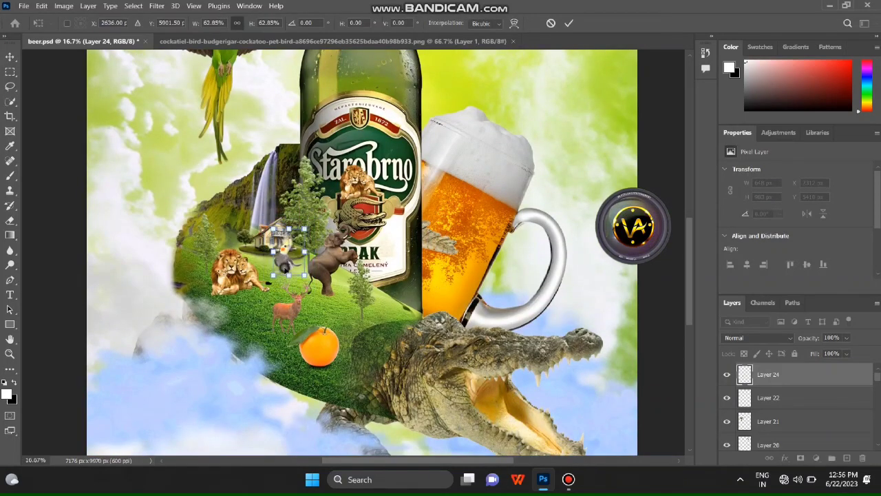
{"action": "key", "text": "Return"}
Apply the pending transform, select the cloud layer, and save beer.psd.
{"action": "scroll", "coordinate": [332, 231], "scroll_direction": "down", "scroll_amount": 2}
{"action": "left_click", "coordinate": [333, 231]}
{"action": "scroll", "coordinate": [333, 231], "scroll_direction": "down", "scroll_amount": 1}
{"action": "left_click", "coordinate": [325, 404]}
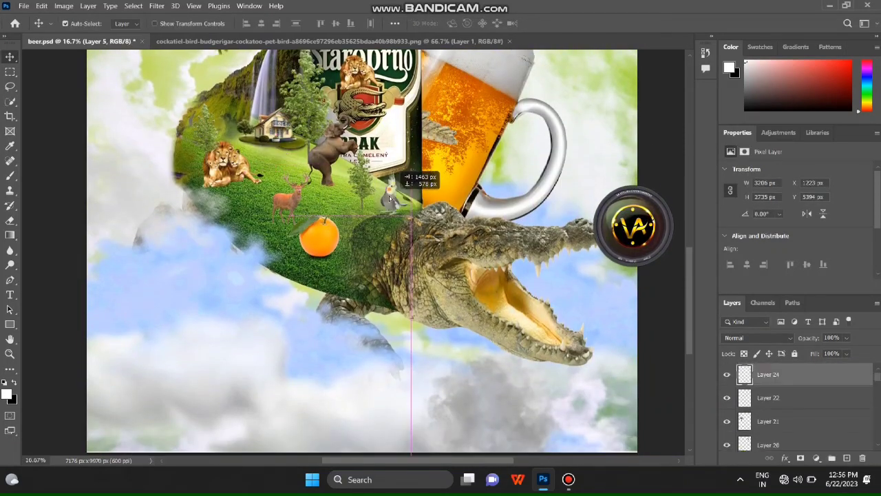
{"action": "scroll", "coordinate": [301, 230], "scroll_direction": "up", "scroll_amount": 1}
{"action": "scroll", "coordinate": [301, 230], "scroll_direction": "down", "scroll_amount": 3}
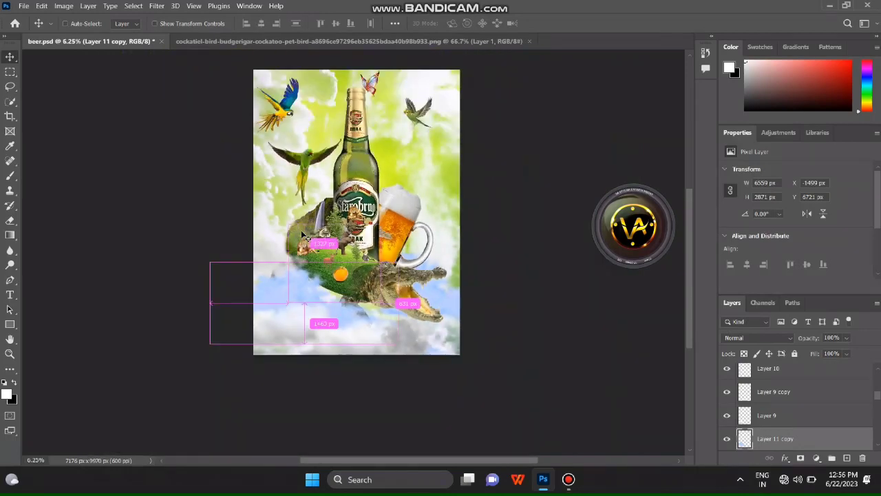
{"action": "key", "text": "ctrl+s"}
Close the cockatiel image and open the jaguar PNG.
{"action": "left_click", "coordinate": [376, 42]}
{"action": "key", "text": "ctrl+w"}
{"action": "key", "text": "ctrl+o"}
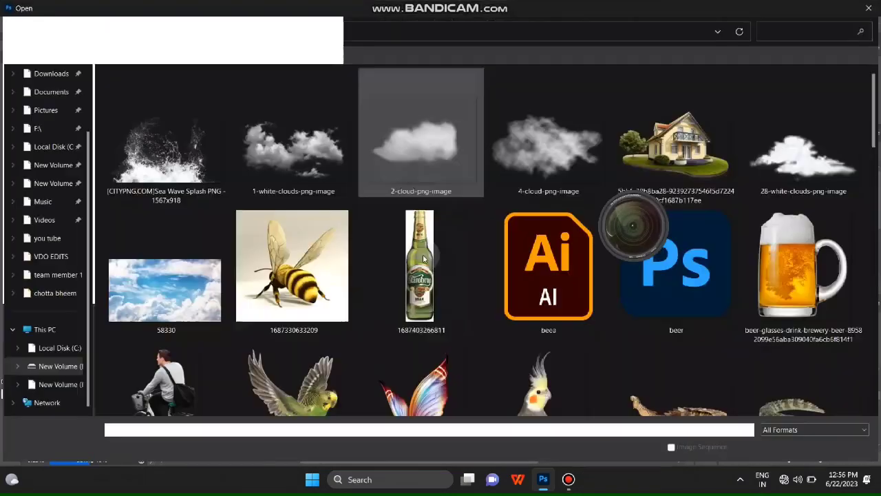
{"action": "scroll", "coordinate": [461, 277], "scroll_direction": "down", "scroll_amount": 3}
{"action": "scroll", "coordinate": [461, 277], "scroll_direction": "down", "scroll_amount": 1}
{"action": "scroll", "coordinate": [462, 275], "scroll_direction": "down", "scroll_amount": 4}
{"action": "double_click", "coordinate": [528, 200]}
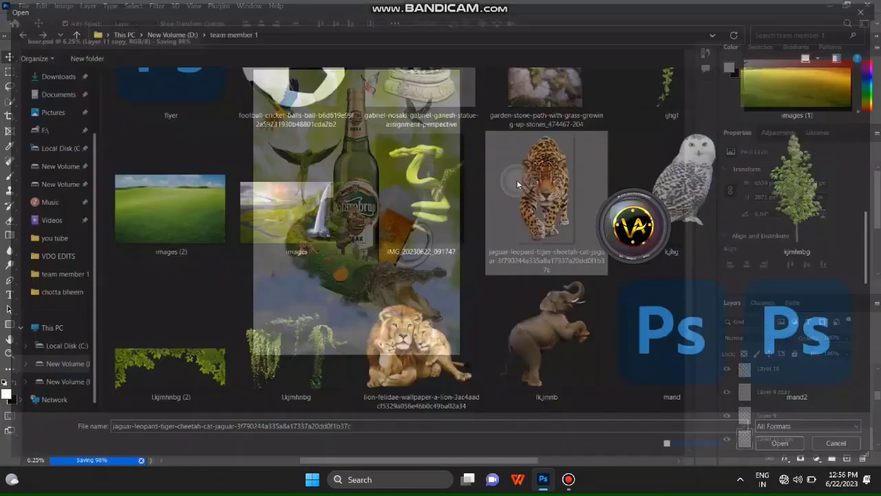
Paste the jaguar into the poster, place it beside the lions, and scale it down.
{"action": "key", "text": "ctrl+Tab"}
{"action": "key", "text": "ctrl+v"}
{"action": "scroll", "coordinate": [307, 258], "scroll_direction": "up", "scroll_amount": 2}
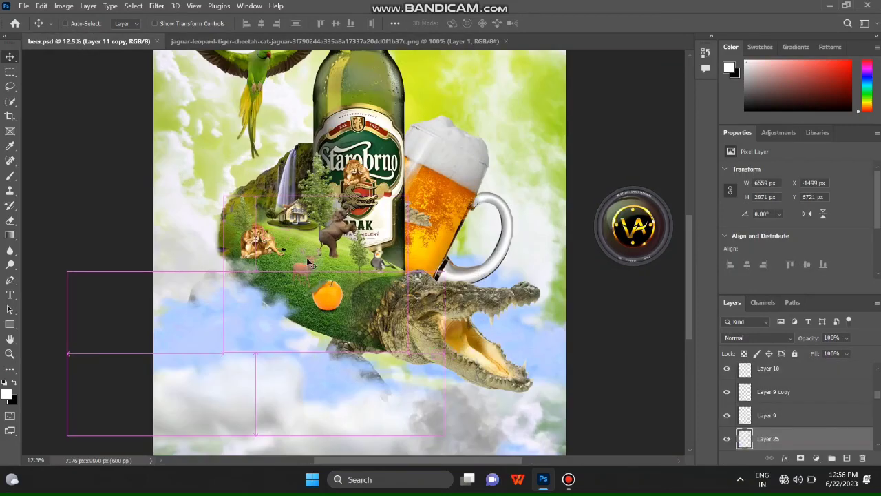
{"action": "left_click_drag", "start_coordinate": [307, 257], "coordinate": [351, 257]}
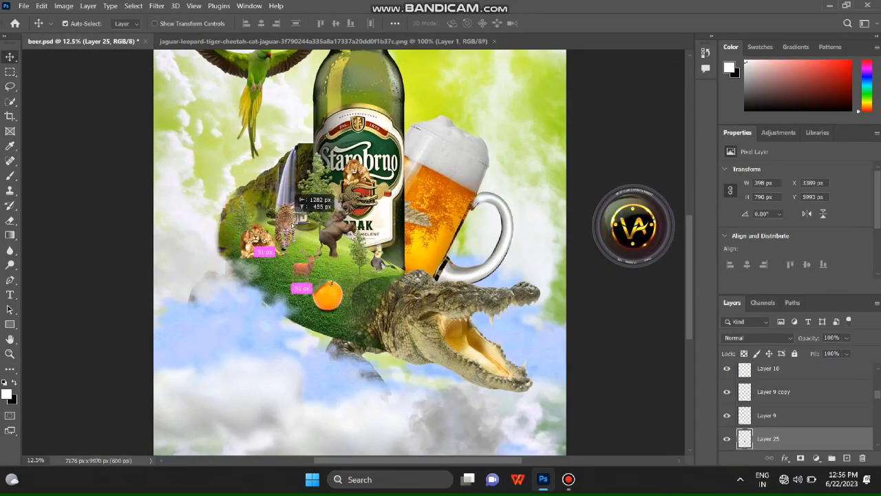
{"action": "scroll", "coordinate": [298, 229], "scroll_direction": "up", "scroll_amount": 3}
{"action": "mouse_move", "coordinate": [298, 230]}
{"action": "left_mouse_down"}
{"action": "mouse_move", "coordinate": [236, 195]}
{"action": "mouse_move", "coordinate": [241, 216]}
{"action": "left_mouse_up"}
{"action": "key", "text": "ctrl+t"}
{"action": "key", "text": "Return"}
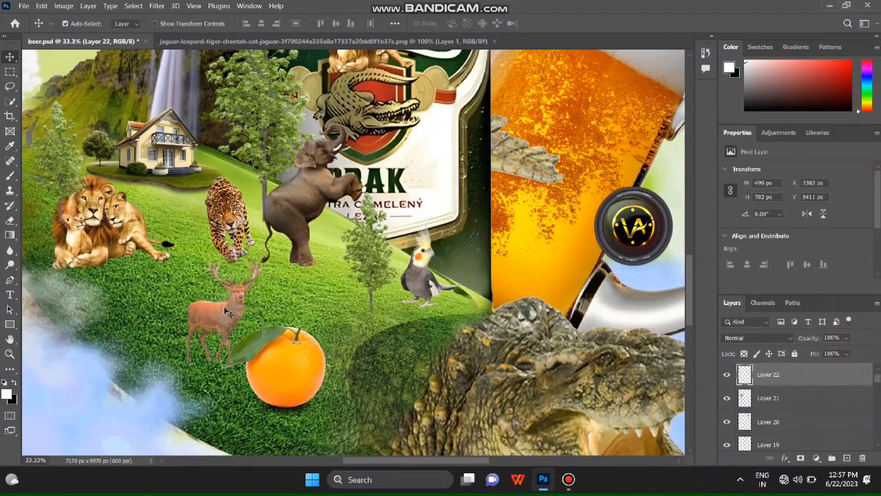
Adjust the green parrot's size and position with Free Transform.
{"action": "scroll", "coordinate": [227, 312], "scroll_direction": "down", "scroll_amount": 3}
{"action": "left_click", "coordinate": [210, 336]}
{"action": "scroll", "coordinate": [434, 408], "scroll_direction": "up", "scroll_amount": 2}
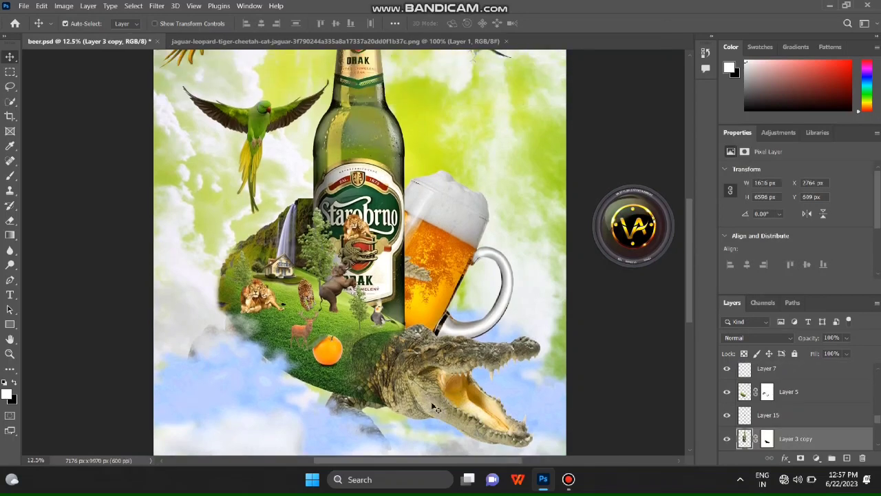
{"action": "left_click", "coordinate": [569, 480]}
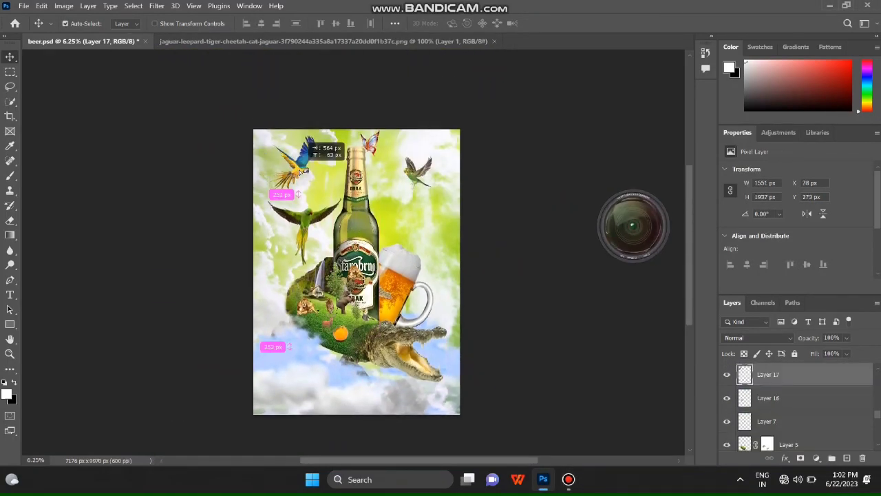
{"action": "left_click_drag", "start_coordinate": [300, 172], "coordinate": [303, 175]}
{"action": "key", "text": "ctrl+t"}
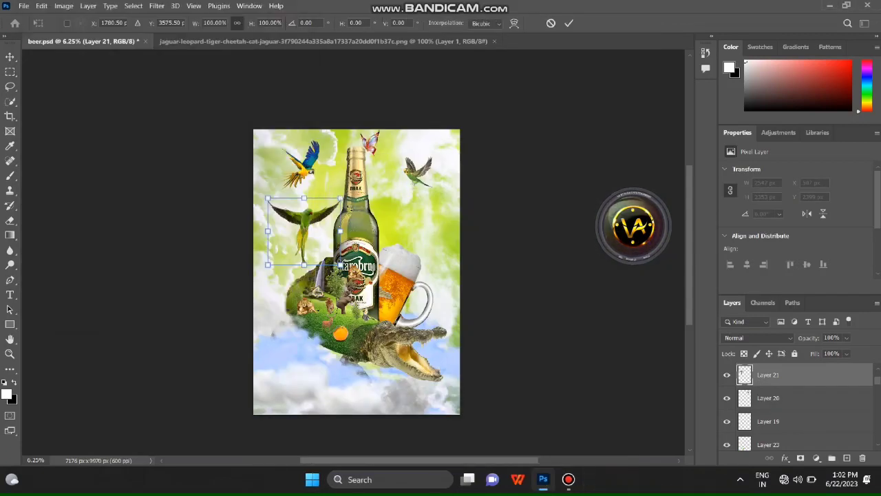
{"action": "key", "text": "Return"}
Move the lion off the bottle label and the elephant lower on the grass.
{"action": "scroll", "coordinate": [406, 258], "scroll_direction": "down", "scroll_amount": 2}
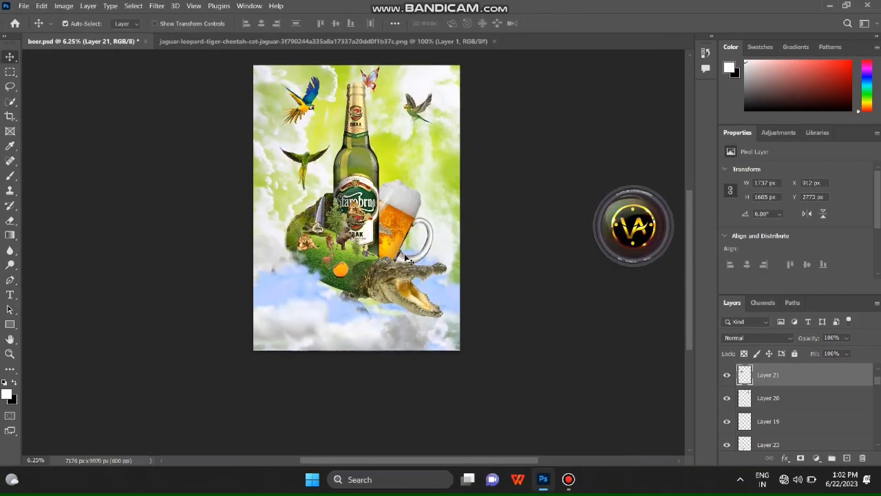
{"action": "scroll", "coordinate": [362, 216], "scroll_direction": "up", "scroll_amount": 3}
{"action": "left_click_drag", "start_coordinate": [358, 141], "coordinate": [321, 235]}
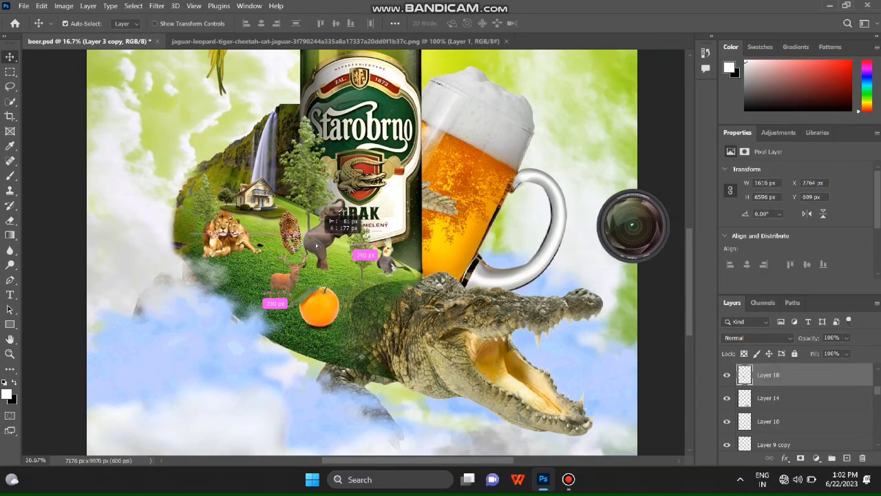
{"action": "mouse_move", "coordinate": [317, 244]}
{"action": "left_mouse_down"}
{"action": "mouse_move", "coordinate": [324, 234]}
{"action": "mouse_move", "coordinate": [332, 242]}
{"action": "left_mouse_up"}
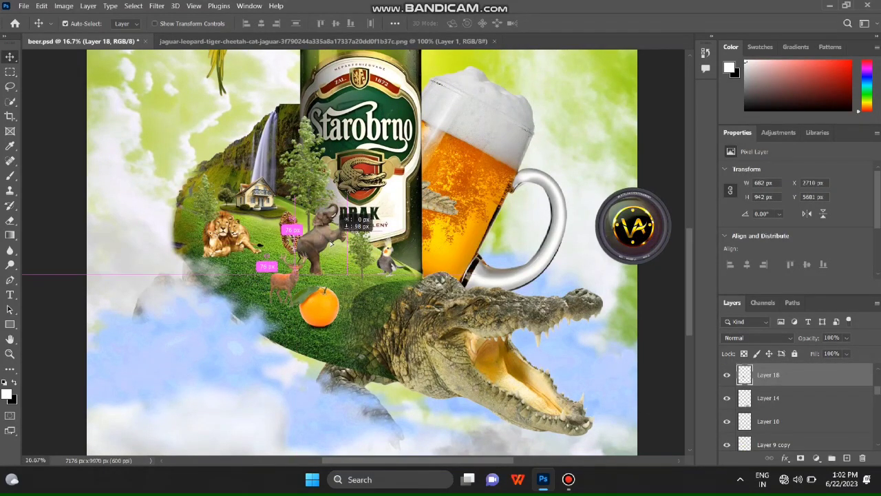
{"action": "scroll", "coordinate": [262, 283], "scroll_direction": "up", "scroll_amount": 1}
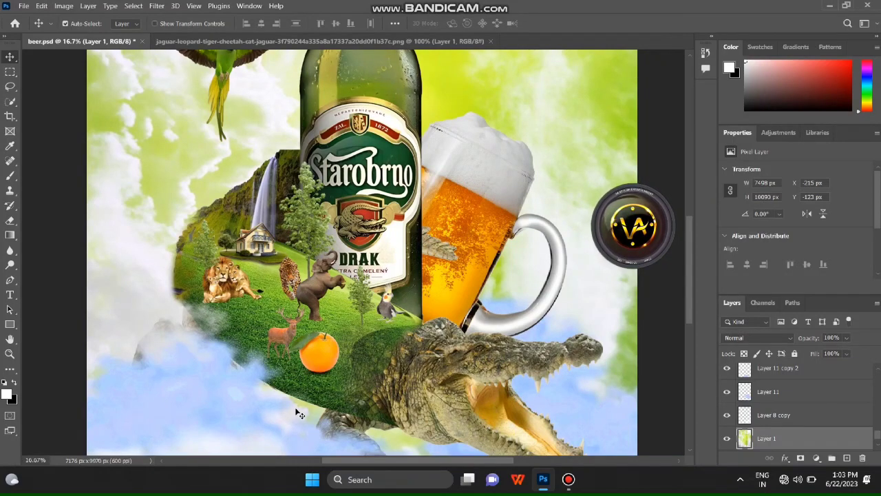
{"action": "scroll", "coordinate": [298, 412], "scroll_direction": "down", "scroll_amount": 2}
{"action": "scroll", "coordinate": [296, 411], "scroll_direction": "down", "scroll_amount": 1}
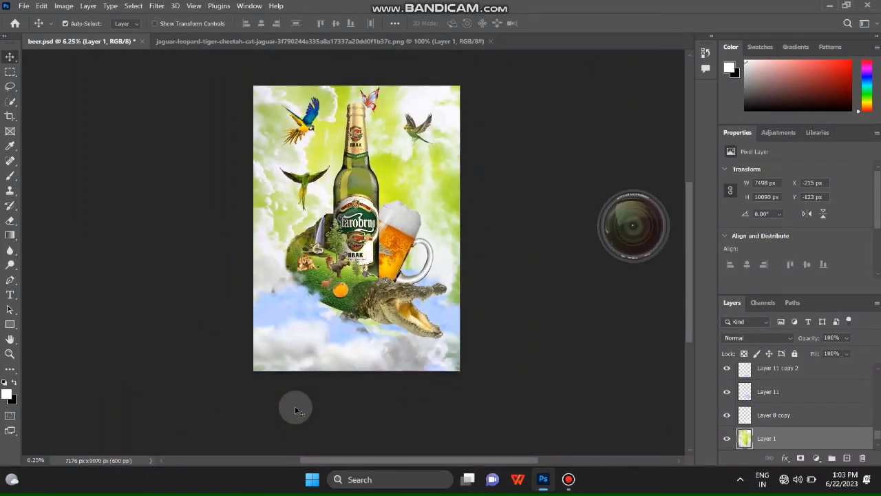
Close the jaguar image and bring up File > Open on the team member 1 folder.
{"action": "left_click", "coordinate": [317, 42]}
{"action": "left_click", "coordinate": [79, 41]}
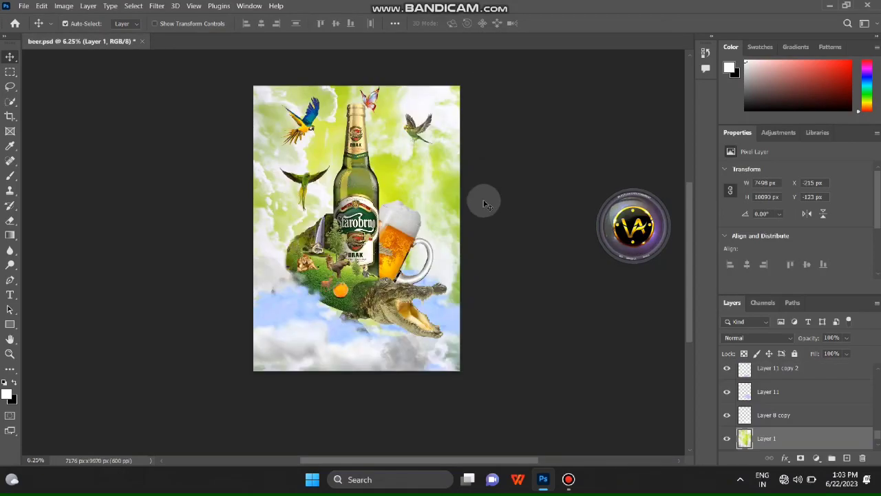
{"action": "left_click", "coordinate": [23, 5]}
{"action": "left_click", "coordinate": [34, 33]}
{"action": "scroll", "coordinate": [478, 371], "scroll_direction": "down", "scroll_amount": 5}
Move the spotted deer pair down onto the island's grass beside the stag.
{"action": "scroll", "coordinate": [478, 371], "scroll_direction": "down", "scroll_amount": 2}
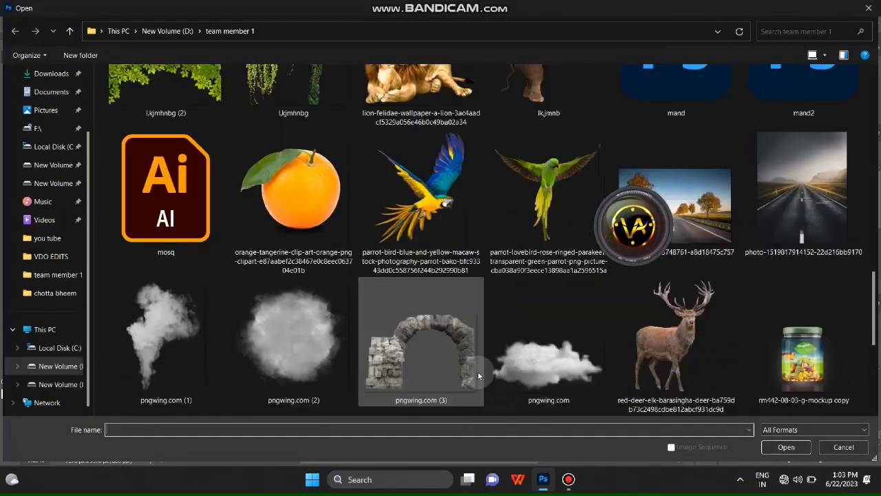
{"action": "scroll", "coordinate": [478, 371], "scroll_direction": "down", "scroll_amount": 3}
{"action": "scroll", "coordinate": [771, 274], "scroll_direction": "up", "scroll_amount": 5}
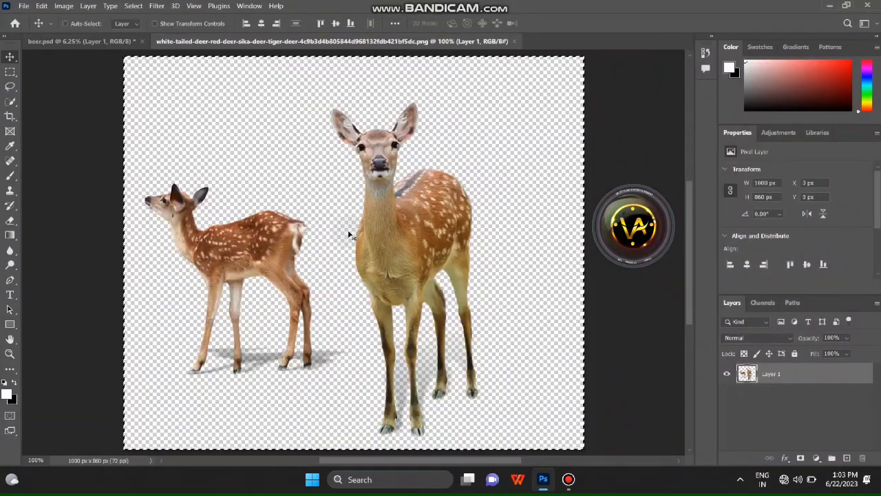
{"action": "scroll", "coordinate": [783, 391], "scroll_direction": "down", "scroll_amount": 1}
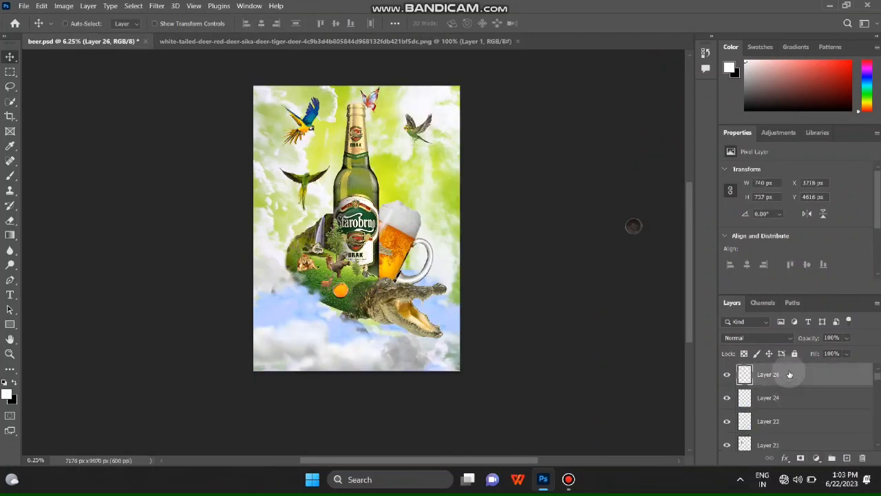
{"action": "key", "text": "ctrl+t"}
{"action": "key", "text": "ctrl+plus"}
{"action": "key", "text": "ctrl+plus"}
{"action": "key", "text": "ctrl+plus"}
{"action": "left_click_drag", "start_coordinate": [374, 153], "coordinate": [350, 347]}
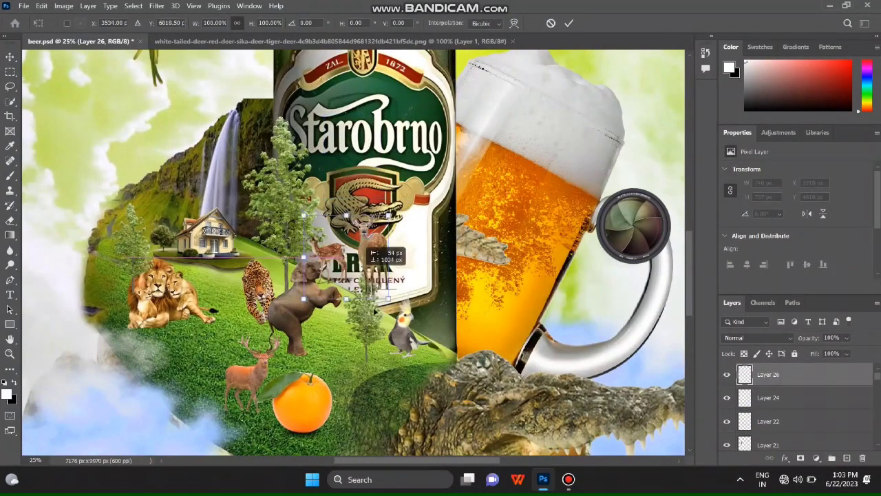
{"action": "key", "text": "Return"}
Nudge the orange lower and scale it down.
{"action": "scroll", "coordinate": [349, 347], "scroll_direction": "down", "scroll_amount": 1}
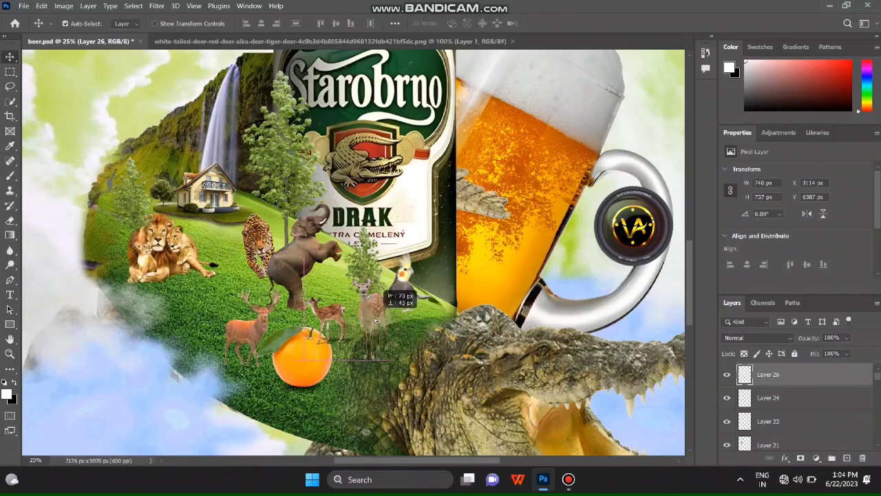
{"action": "mouse_move", "coordinate": [294, 365]}
{"action": "left_mouse_down"}
{"action": "mouse_move", "coordinate": [293, 411]}
{"action": "mouse_move", "coordinate": [308, 365]}
{"action": "mouse_move", "coordinate": [289, 386]}
{"action": "left_mouse_up"}
{"action": "key", "text": "ctrl+t"}
{"action": "key", "text": "Return"}
{"action": "key", "text": "ctrl+minus"}
{"action": "key", "text": "ctrl+minus"}
{"action": "key", "text": "ctrl+minus"}
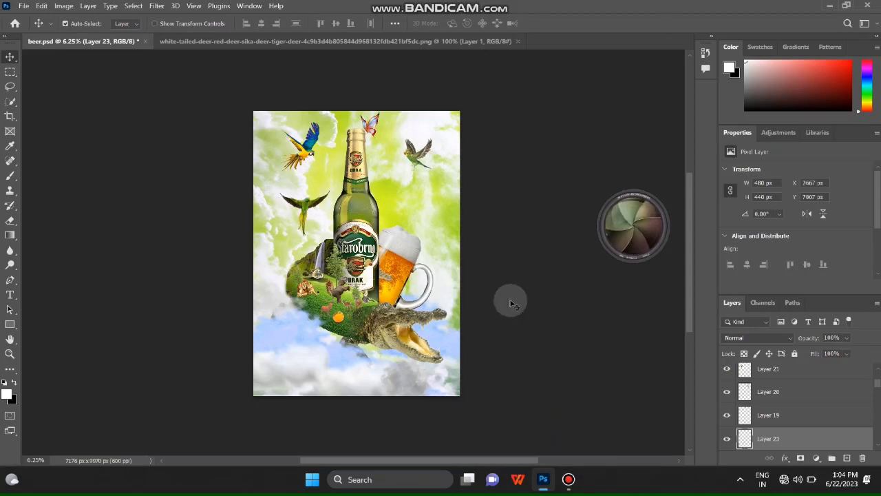
Open the green snake photo IMG_20230622_091747 and zoom in on it.
{"action": "left_click", "coordinate": [24, 6]}
{"action": "left_click", "coordinate": [35, 36]}
{"action": "scroll", "coordinate": [361, 168], "scroll_direction": "down", "scroll_amount": 5}
{"action": "scroll", "coordinate": [466, 330], "scroll_direction": "down", "scroll_amount": 5}
{"action": "left_click", "coordinate": [438, 196]}
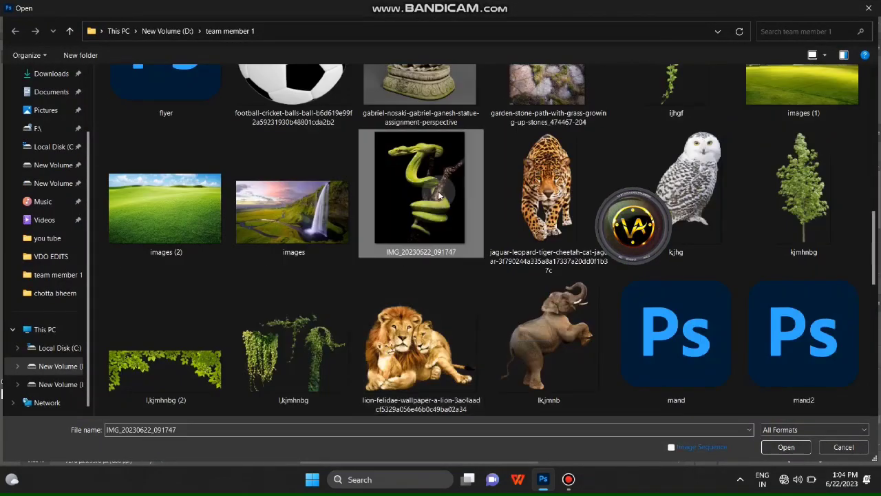
{"action": "double_click", "coordinate": [440, 196]}
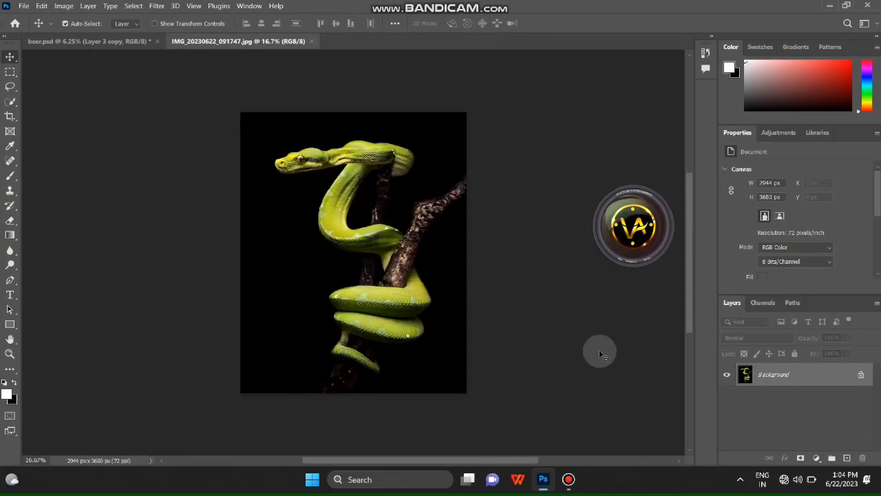
{"action": "key", "text": "ctrl+plus"}
Select the black background around the snake by colour, then deselect and switch to Quick Selection.
{"action": "left_click_drag", "start_coordinate": [562, 334], "coordinate": [430, 206]}
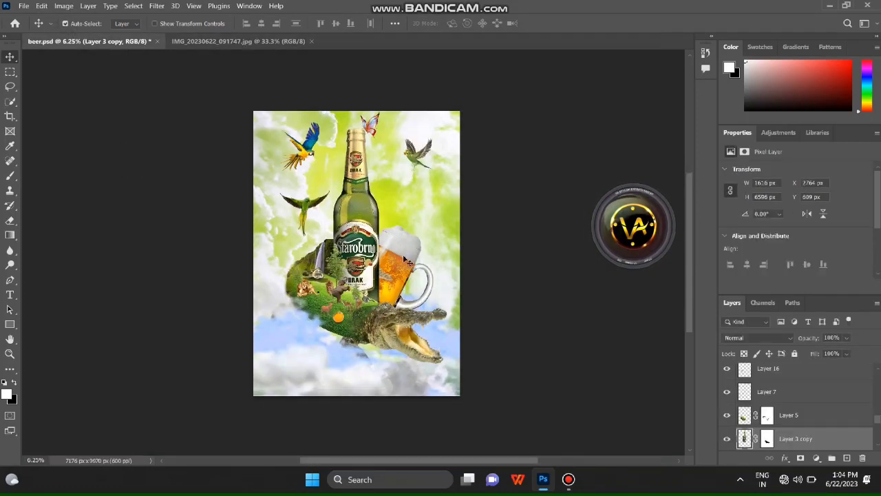
{"action": "left_click", "coordinate": [239, 41]}
{"action": "right_click", "coordinate": [11, 101]}
{"action": "left_click", "coordinate": [41, 116]}
{"action": "left_click", "coordinate": [328, 310]}
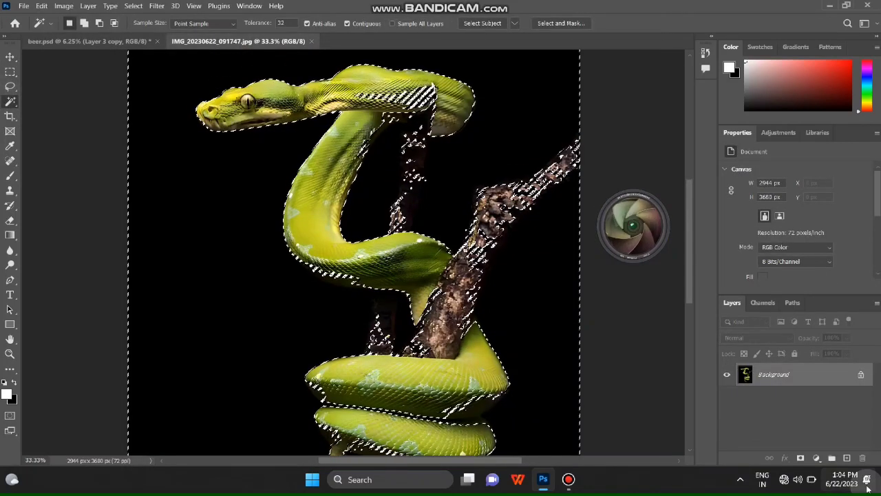
{"action": "key", "text": "ctrl+d"}
{"action": "right_click", "coordinate": [10, 102]}
{"action": "left_click", "coordinate": [55, 107]}
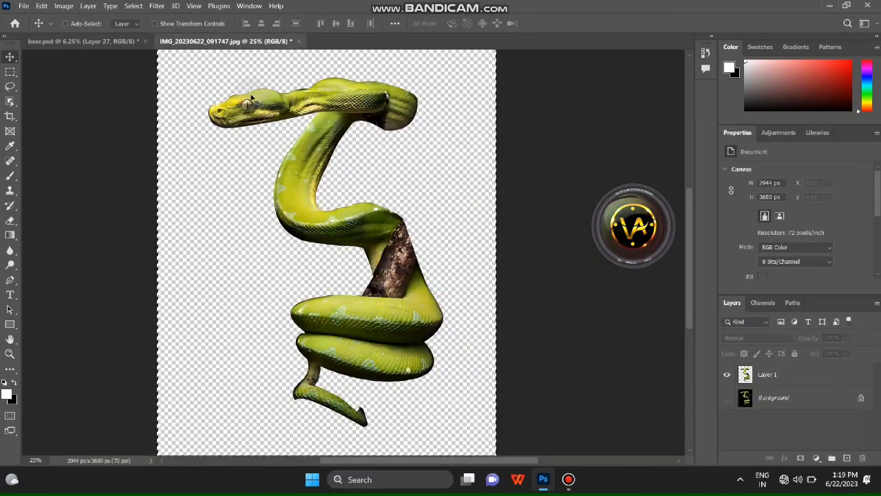
Drag the cut-out snake into the beer poster and save the poster.
{"action": "mouse_move", "coordinate": [435, 398]}
{"action": "left_mouse_down"}
{"action": "mouse_move", "coordinate": [339, 248]}
{"action": "mouse_move", "coordinate": [372, 276]}
{"action": "left_mouse_up"}
{"action": "key", "text": "ctrl+t"}
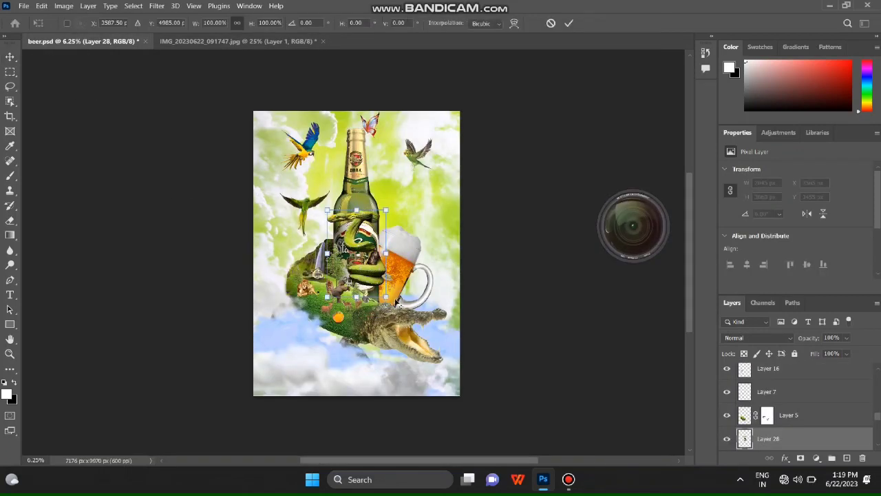
{"action": "key", "text": "ctrl+s"}
{"action": "left_click", "coordinate": [411, 188]}
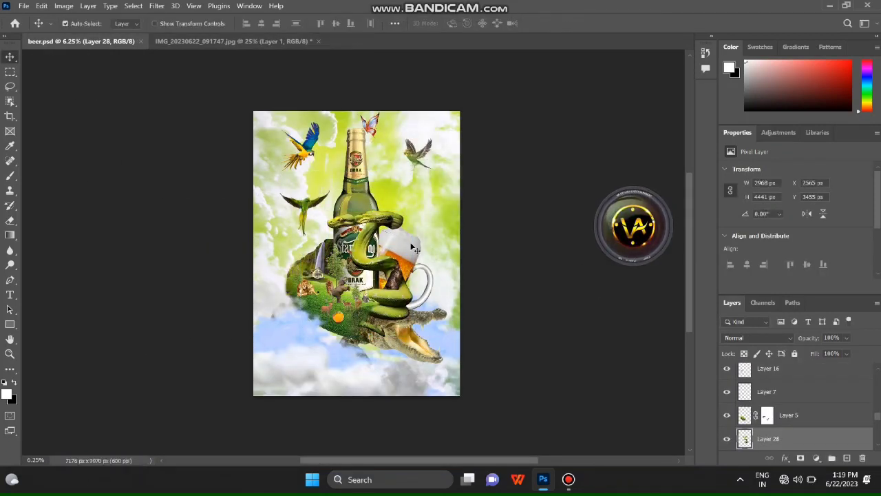
Position the snake up over the beer bottle.
{"action": "key", "text": "ctrl+plus"}
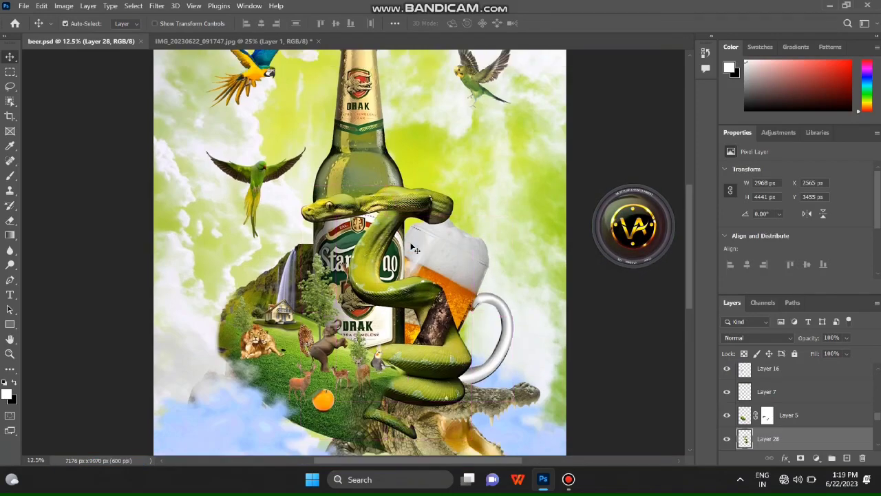
{"action": "mouse_move", "coordinate": [411, 248]}
{"action": "left_mouse_down"}
{"action": "mouse_move", "coordinate": [351, 193]}
{"action": "mouse_move", "coordinate": [377, 79]}
{"action": "left_mouse_up"}
{"action": "key", "text": "ctrl+plus"}
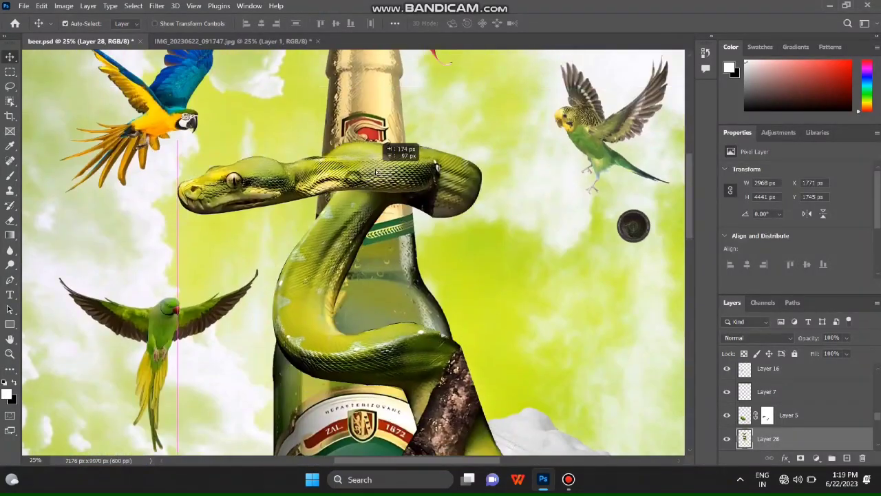
{"action": "left_click_drag", "start_coordinate": [393, 174], "coordinate": [386, 277]}
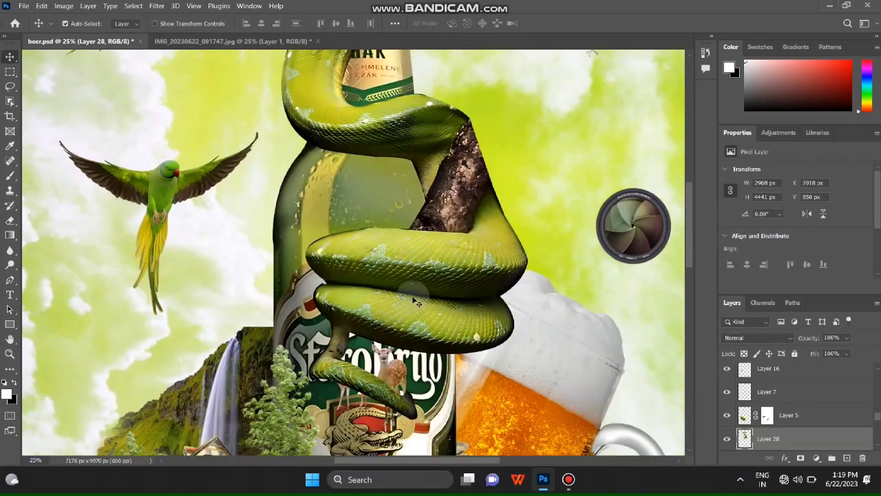
Add a blank mask to the snake layer and fine-tune the snake's position on the bottle.
{"action": "left_click", "coordinate": [801, 458]}
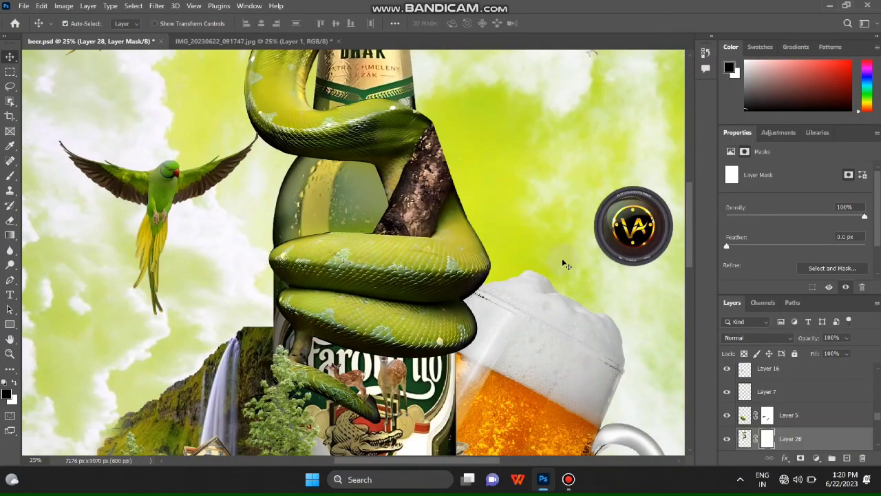
{"action": "scroll", "coordinate": [561, 262], "scroll_direction": "down", "scroll_amount": 3}
{"action": "scroll", "coordinate": [363, 312], "scroll_direction": "up", "scroll_amount": 5}
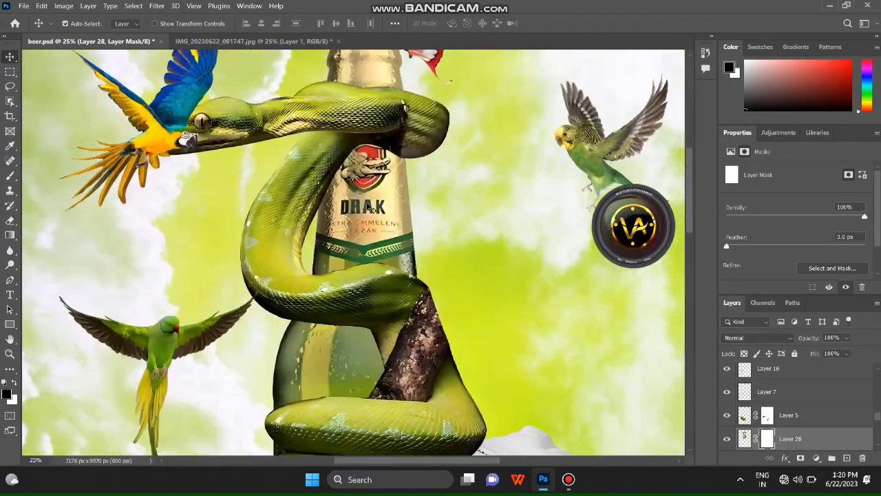
{"action": "left_click_drag", "start_coordinate": [385, 206], "coordinate": [389, 145]}
{"action": "scroll", "coordinate": [401, 246], "scroll_direction": "down", "scroll_amount": 4}
{"action": "scroll", "coordinate": [402, 246], "scroll_direction": "down", "scroll_amount": 2}
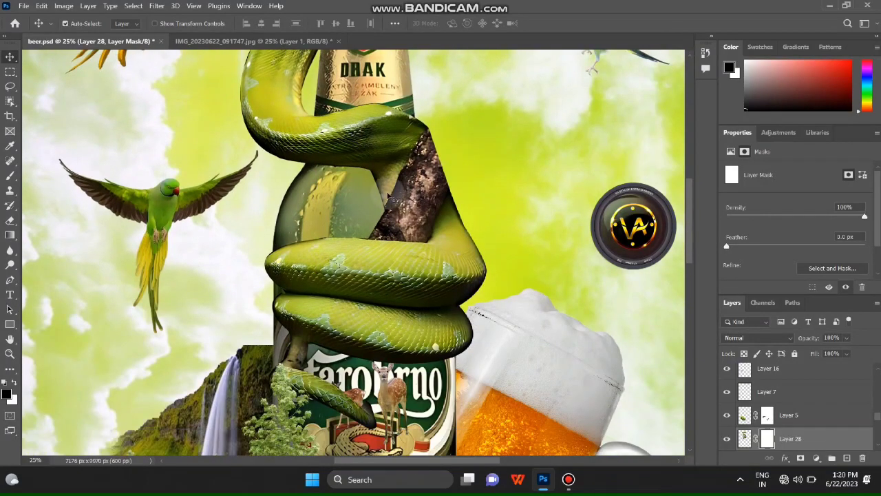
{"action": "scroll", "coordinate": [253, 184], "scroll_direction": "down", "scroll_amount": 2}
{"action": "left_click_drag", "start_coordinate": [444, 253], "coordinate": [475, 286]}
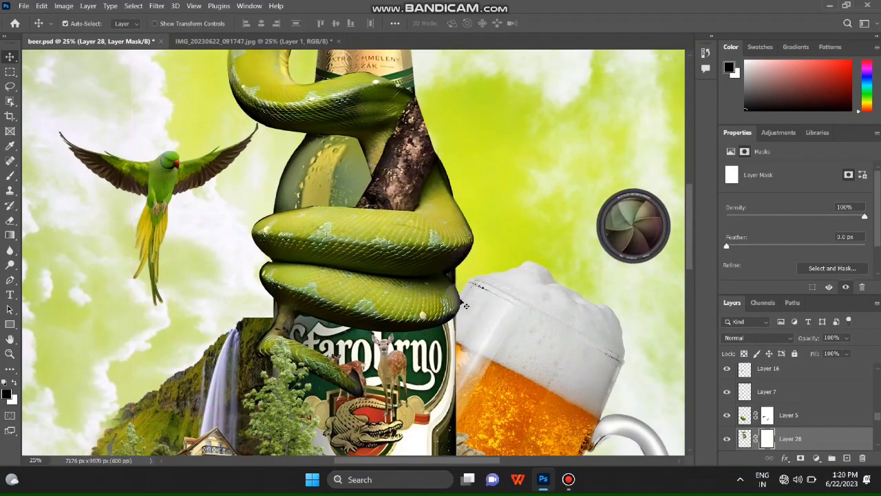
{"action": "scroll", "coordinate": [427, 317], "scroll_direction": "down", "scroll_amount": 5}
{"action": "scroll", "coordinate": [411, 331], "scroll_direction": "up", "scroll_amount": 3}
{"action": "scroll", "coordinate": [409, 200], "scroll_direction": "up", "scroll_amount": 3}
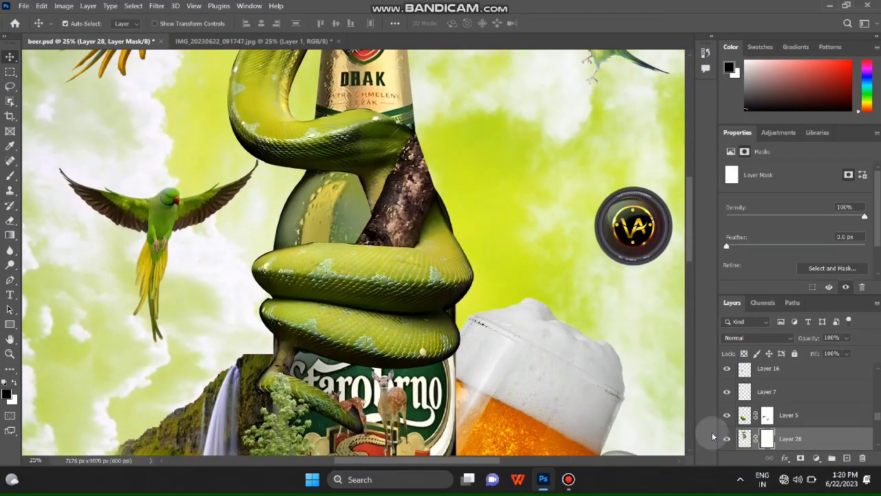
Paint black on the snake's mask to hide the stray branch and its crossing over the bottle neck.
{"action": "key", "text": "b"}
{"action": "left_click", "coordinate": [382, 204]}
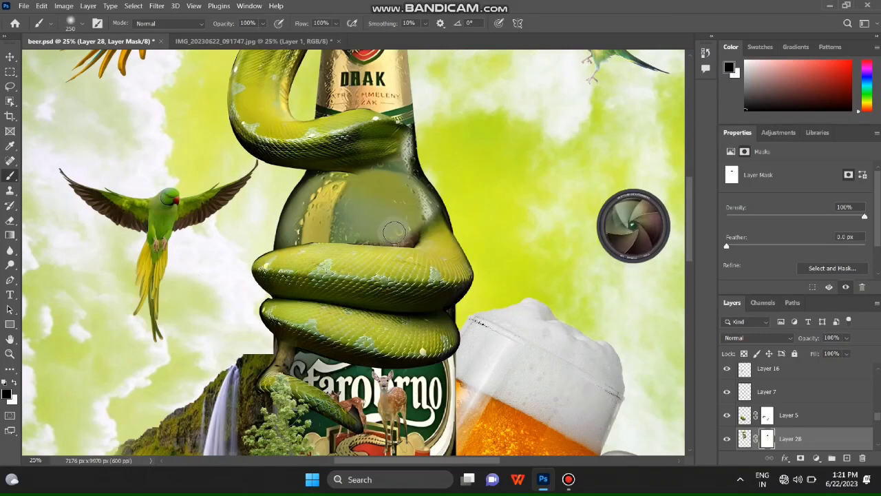
{"action": "scroll", "coordinate": [578, 283], "scroll_direction": "up", "scroll_amount": 2}
{"action": "scroll", "coordinate": [578, 283], "scroll_direction": "up", "scroll_amount": 3}
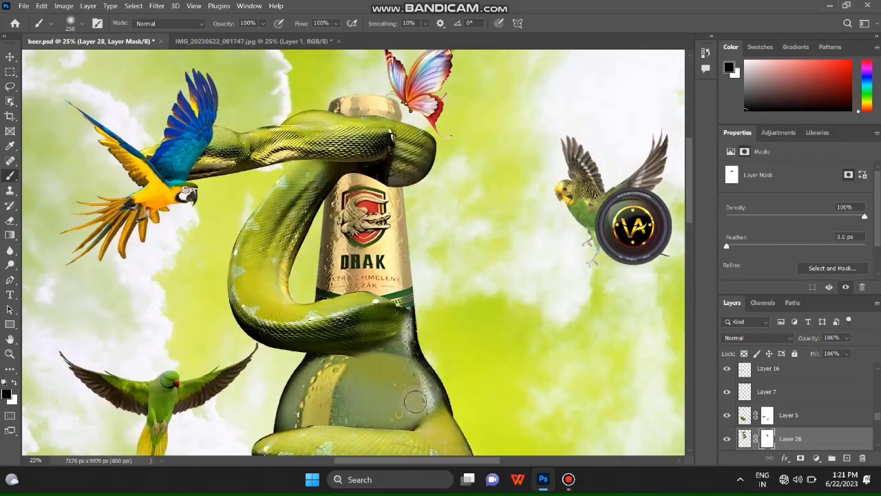
{"action": "left_click_drag", "start_coordinate": [356, 305], "coordinate": [383, 311]}
{"action": "left_click_drag", "start_coordinate": [326, 303], "coordinate": [337, 325]}
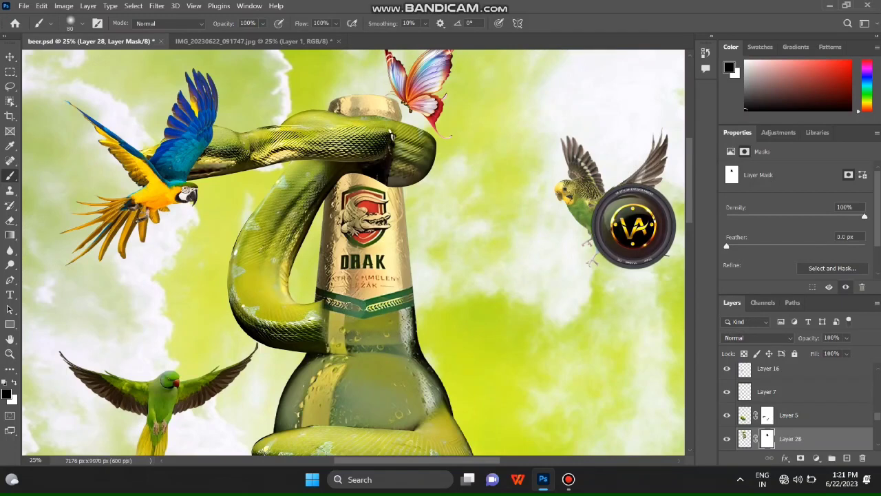
{"action": "scroll", "coordinate": [413, 296], "scroll_direction": "up", "scroll_amount": 1}
{"action": "scroll", "coordinate": [420, 289], "scroll_direction": "up", "scroll_amount": 1}
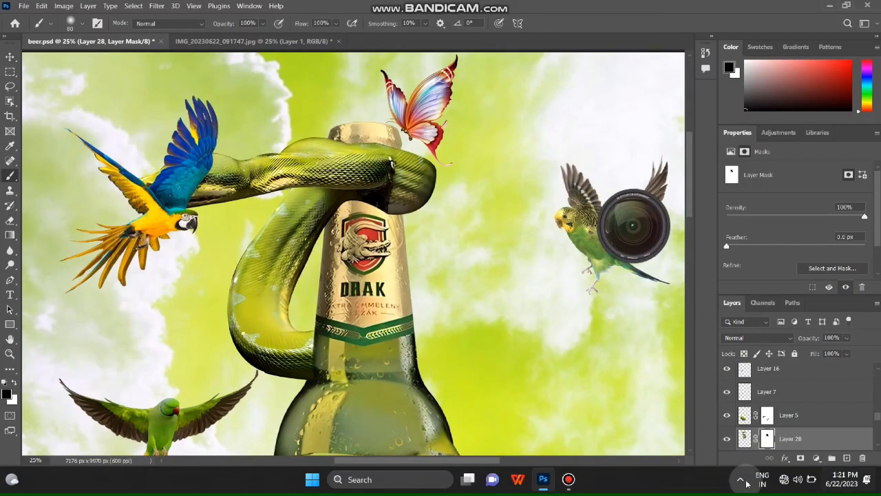
{"action": "scroll", "coordinate": [413, 276], "scroll_direction": "left", "scroll_amount": 3}
{"action": "scroll", "coordinate": [399, 262], "scroll_direction": "left", "scroll_amount": 3}
Move the macaw up-left toward the snake's head.
{"action": "key", "text": "v"}
{"action": "left_click_drag", "start_coordinate": [396, 260], "coordinate": [344, 231]}
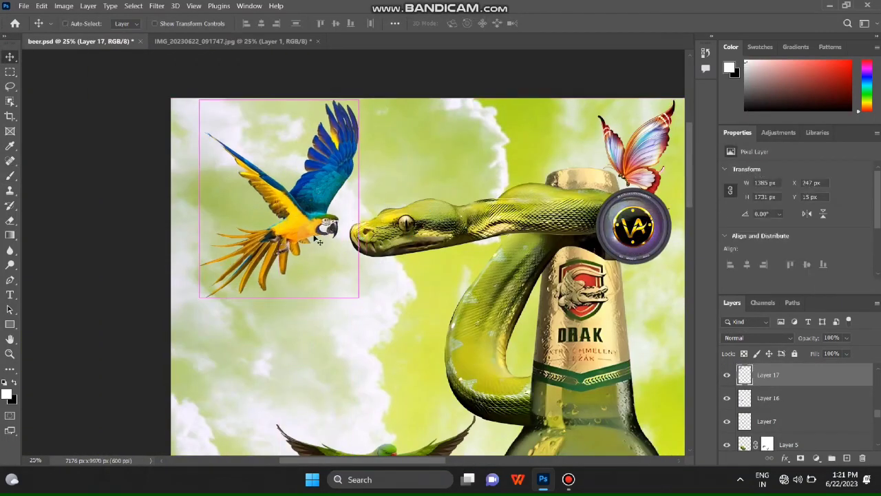
{"action": "key", "text": "ctrl+minus"}
{"action": "key", "text": "ctrl+minus"}
{"action": "key", "text": "ctrl+plus"}
{"action": "scroll", "coordinate": [482, 275], "scroll_direction": "down", "scroll_amount": 5}
{"action": "left_click", "coordinate": [427, 215]}
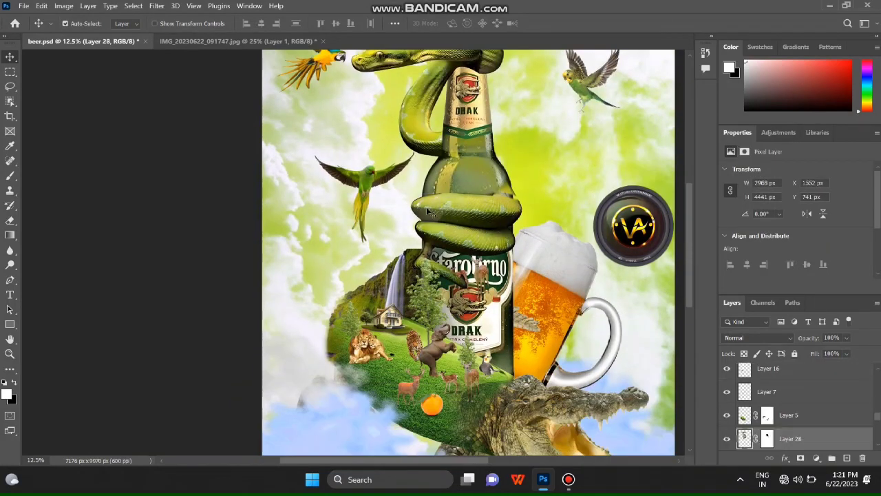
{"action": "scroll", "coordinate": [446, 244], "scroll_direction": "up", "scroll_amount": 1}
{"action": "left_click", "coordinate": [64, 6]}
{"action": "mouse_move", "coordinate": [81, 33]}
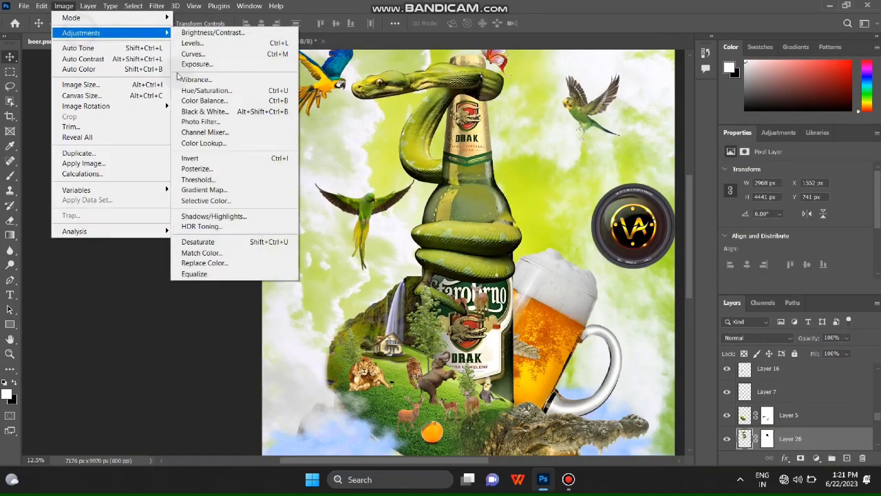
{"action": "left_click", "coordinate": [200, 99]}
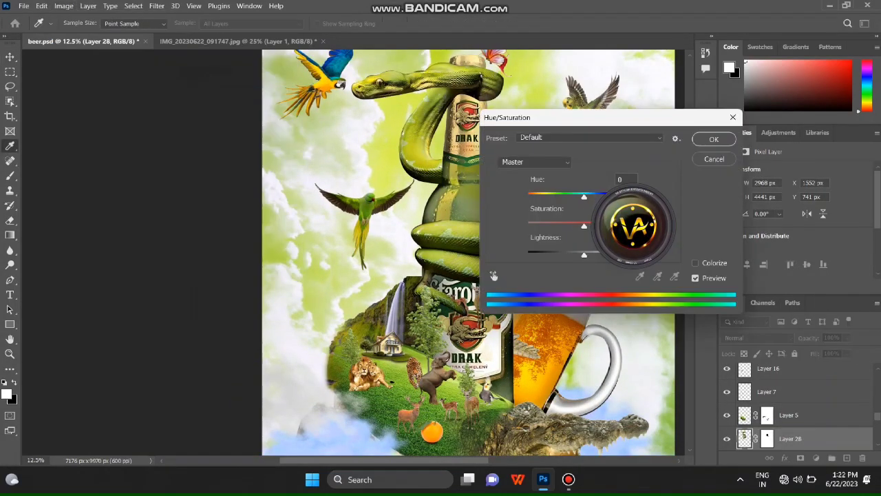
{"action": "left_click", "coordinate": [714, 159]}
{"action": "scroll", "coordinate": [468, 275], "scroll_direction": "down", "scroll_amount": 1}
{"action": "key", "text": "ctrl+t"}
{"action": "left_click_drag", "start_coordinate": [436, 276], "coordinate": [436, 283]}
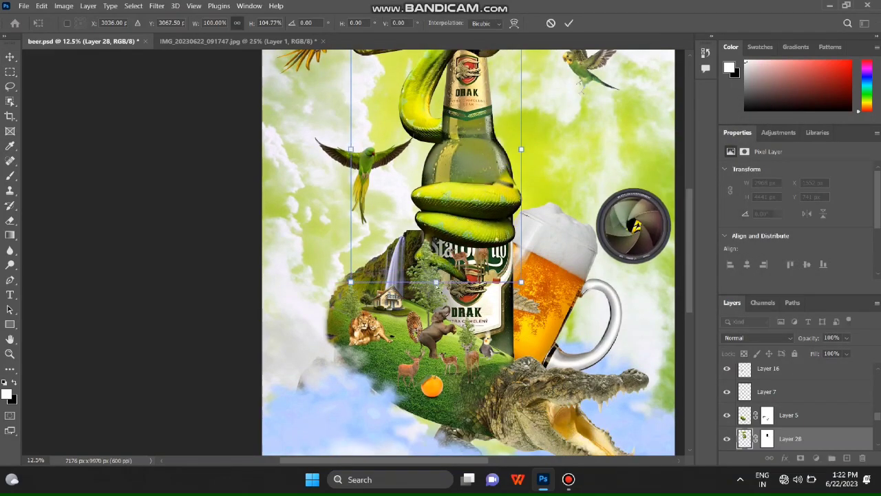
{"action": "key", "text": "ctrl+minus"}
{"action": "scroll", "coordinate": [406, 261], "scroll_direction": "up", "scroll_amount": 1}
{"action": "key", "text": "ctrl+z"}
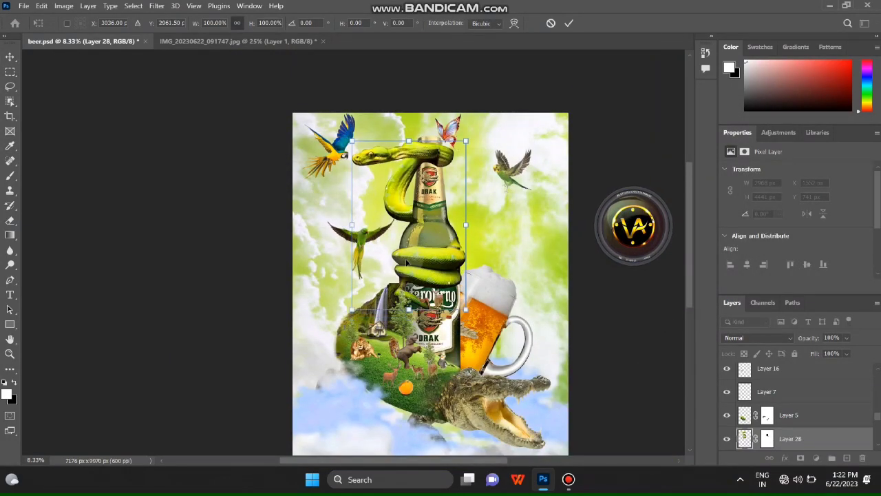
{"action": "key", "text": "Return"}
{"action": "left_click", "coordinate": [64, 6]}
{"action": "left_click", "coordinate": [200, 100]}
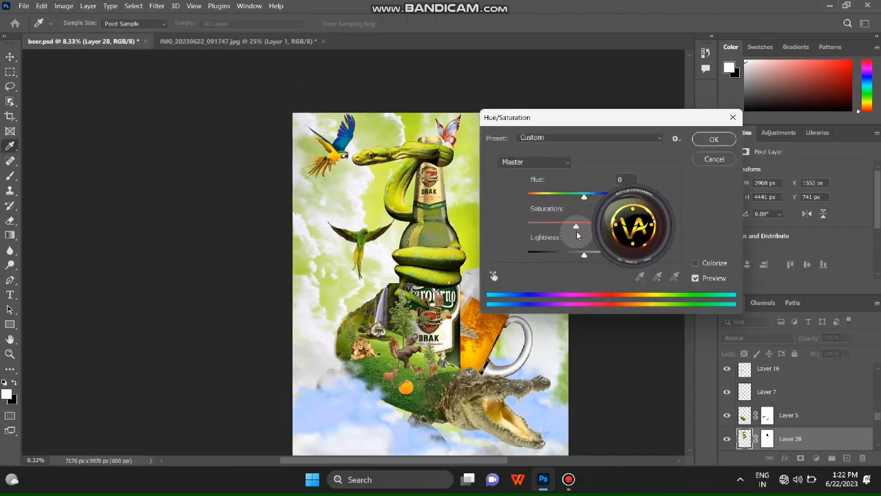
{"action": "key", "text": "Return"}
{"action": "key", "text": "v"}
{"action": "key", "text": "ctrl+plus"}
{"action": "scroll", "coordinate": [464, 426], "scroll_direction": "down", "scroll_amount": 2}
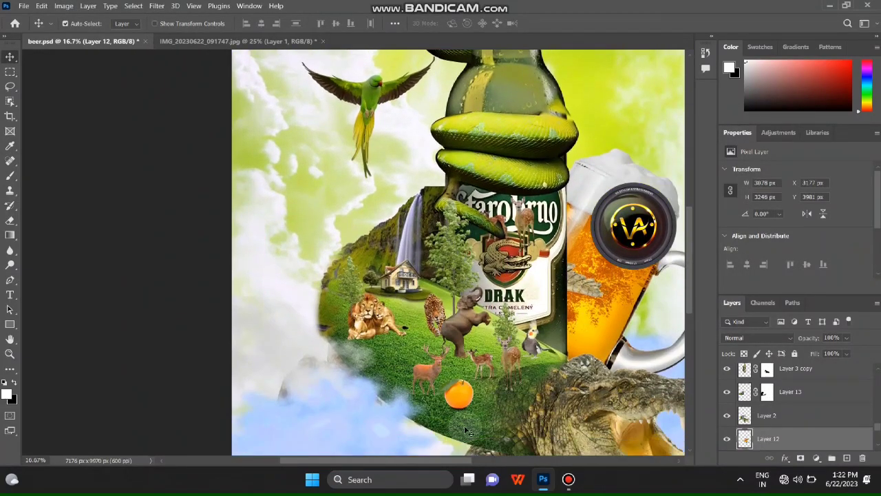
{"action": "left_click_drag", "start_coordinate": [464, 426], "coordinate": [472, 301]}
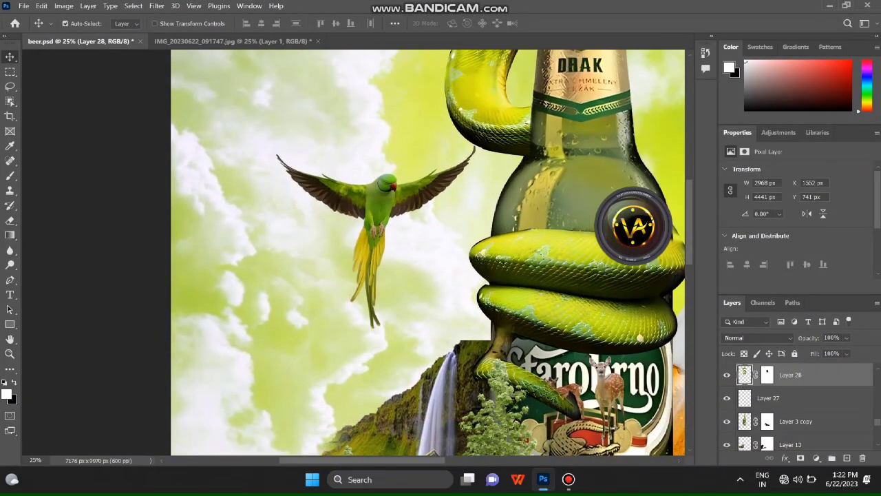
{"action": "key", "text": "ctrl+plus"}
{"action": "key", "text": "b"}
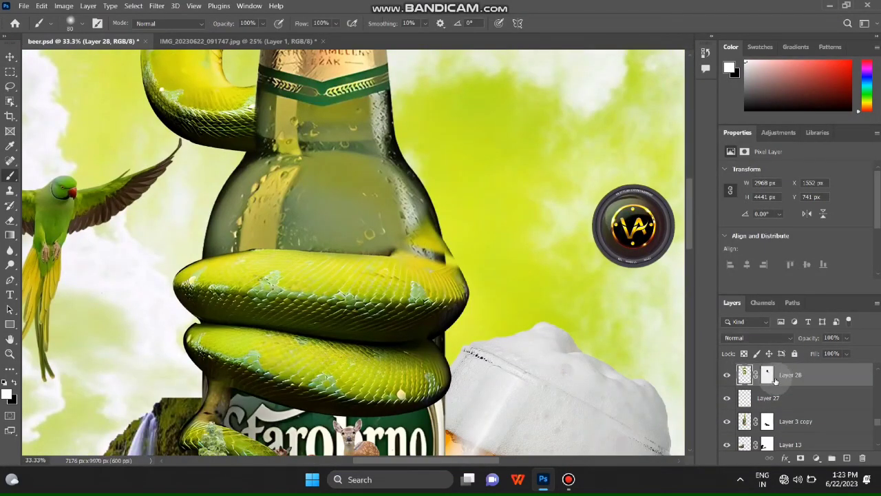
{"action": "left_click", "coordinate": [767, 375]}
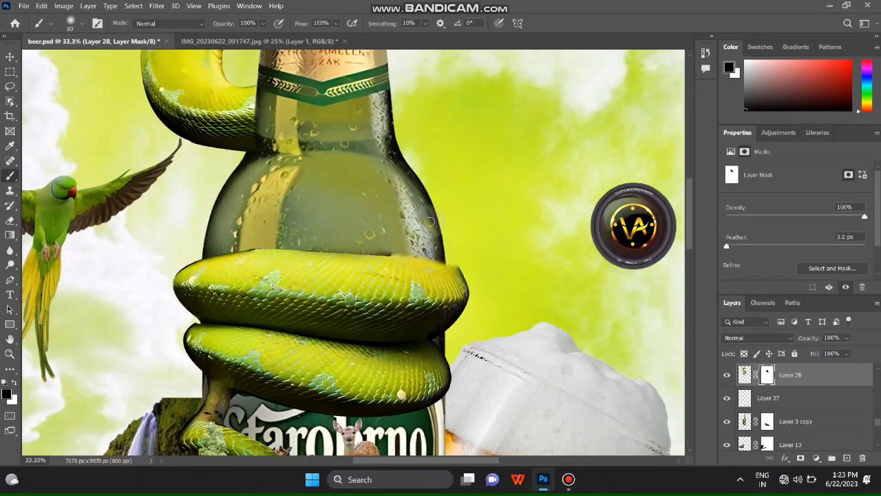
{"action": "key", "text": "ctrl+plus"}
{"action": "key", "text": "ctrl+plus"}
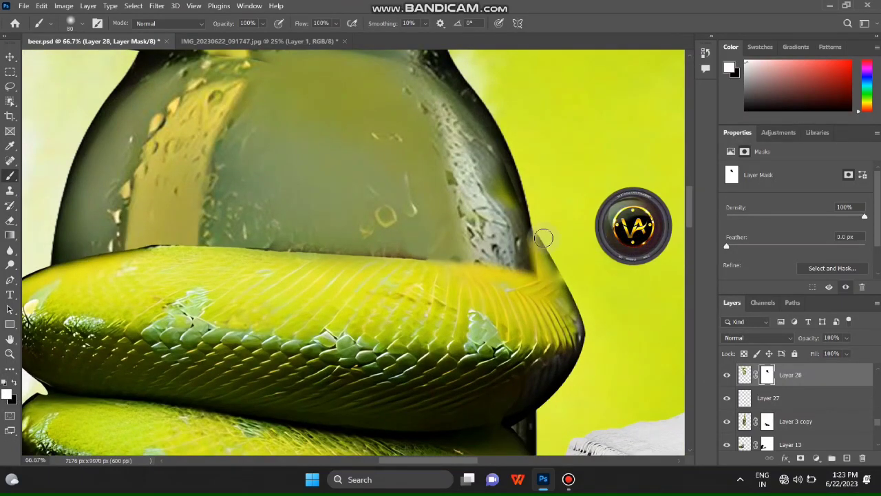
{"action": "key", "text": "ctrl+plus"}
{"action": "left_click_drag", "start_coordinate": [414, 460], "coordinate": [438, 460]}
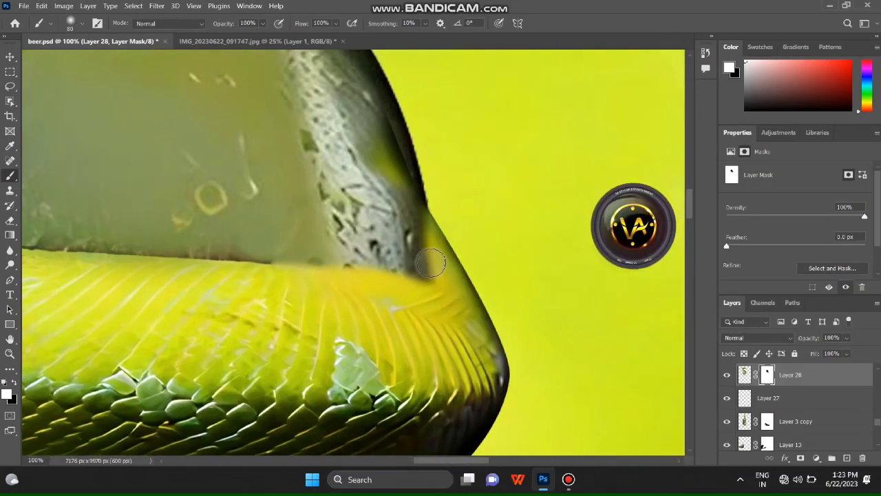
{"action": "key", "text": "ctrl+minus"}
{"action": "key", "text": "ctrl+minus"}
{"action": "key", "text": "ctrl+minus"}
{"action": "key", "text": "ctrl+minus"}
{"action": "key", "text": "ctrl+minus"}
{"action": "key", "text": "ctrl+minus"}
{"action": "scroll", "coordinate": [258, 353], "scroll_direction": "down", "scroll_amount": 2}
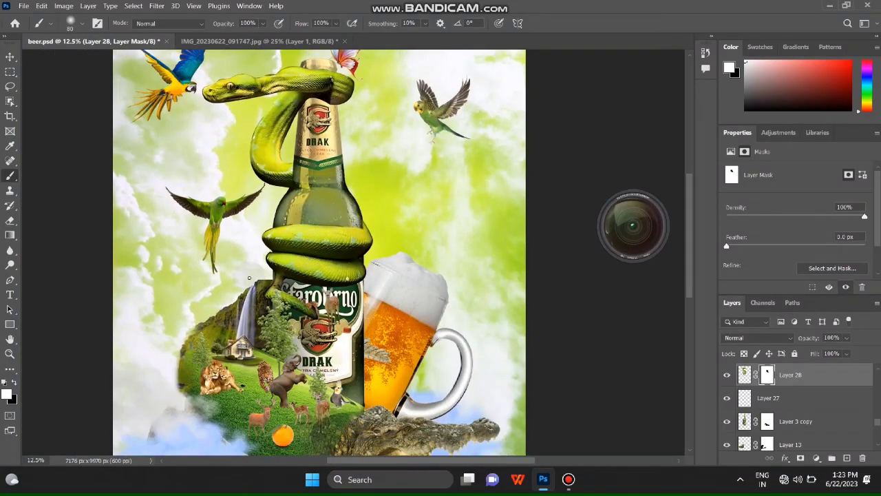
{"action": "scroll", "coordinate": [258, 353], "scroll_direction": "down", "scroll_amount": 2}
{"action": "left_click", "coordinate": [10, 57]}
{"action": "left_click", "coordinate": [296, 189]}
{"action": "key", "text": "ctrl+plus"}
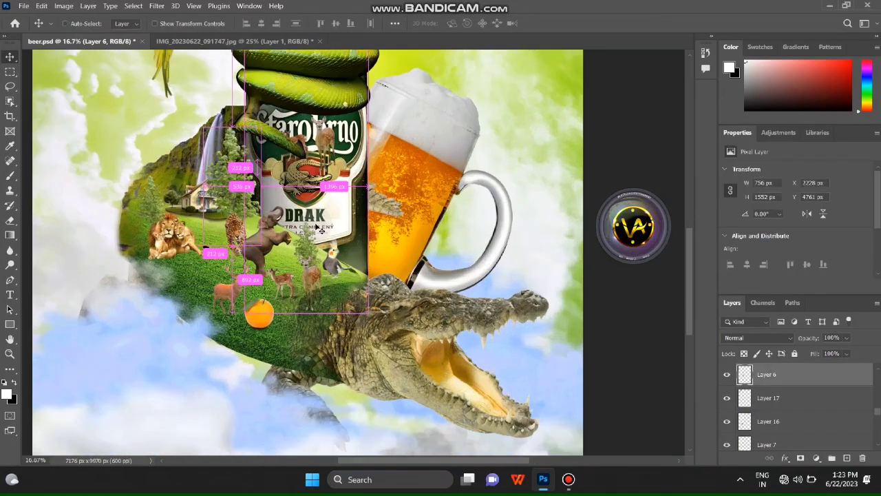
{"action": "left_click", "coordinate": [205, 210]}
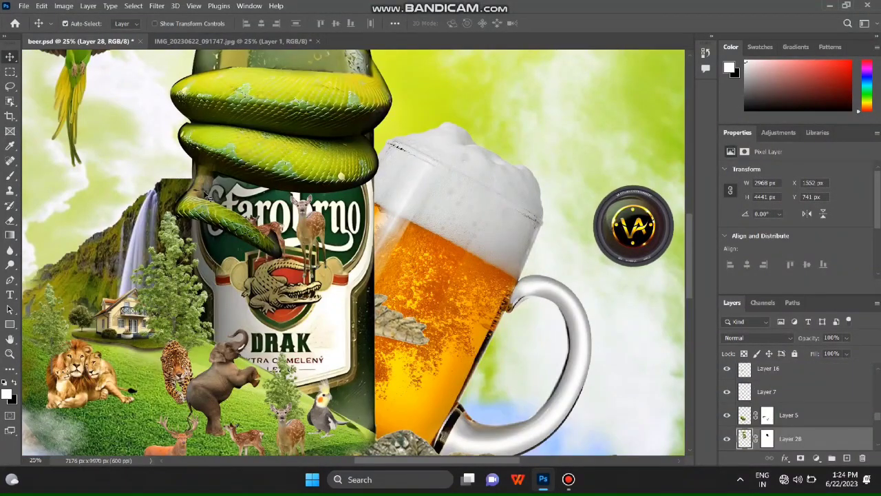
{"action": "key", "text": "ctrl+plus"}
{"action": "scroll", "coordinate": [143, 199], "scroll_direction": "up", "scroll_amount": 1}
{"action": "key", "text": "b"}
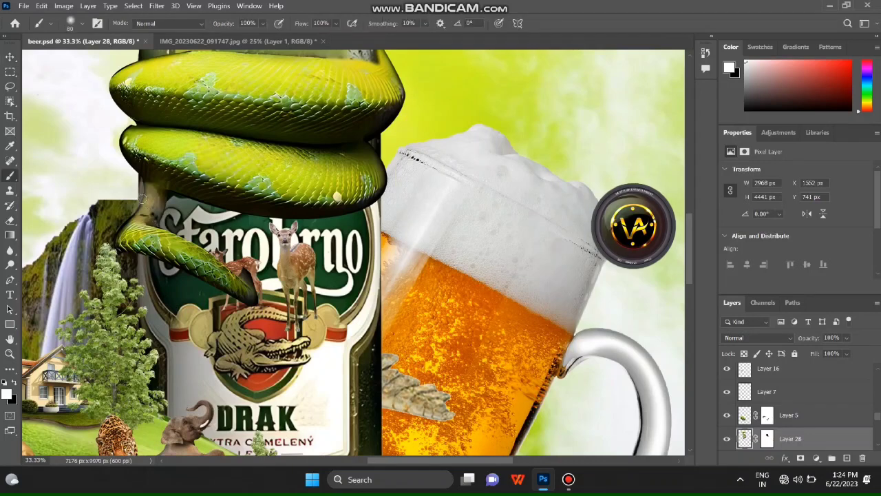
{"action": "left_click", "coordinate": [767, 437]}
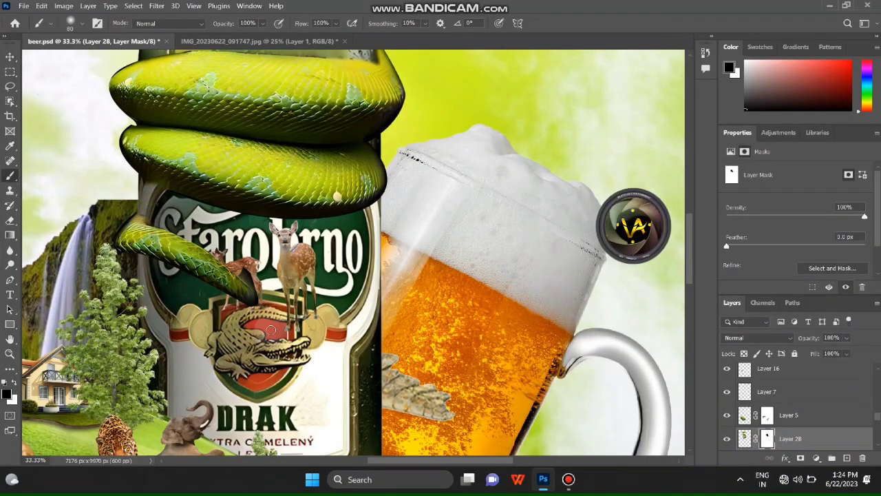
Save the poster and apply a slight Hue/Saturation adjustment to the layer.
{"action": "key", "text": "ctrl+minus"}
{"action": "key", "text": "ctrl+minus"}
{"action": "key", "text": "ctrl+minus"}
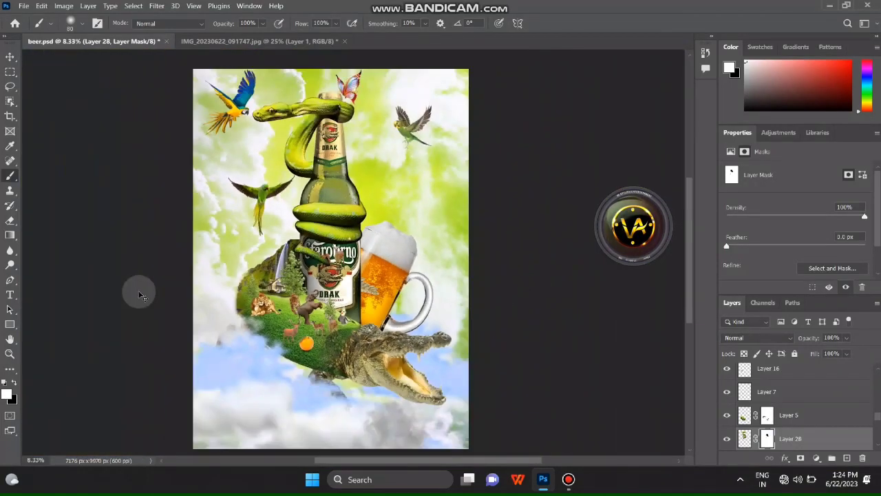
{"action": "key", "text": "ctrl+s"}
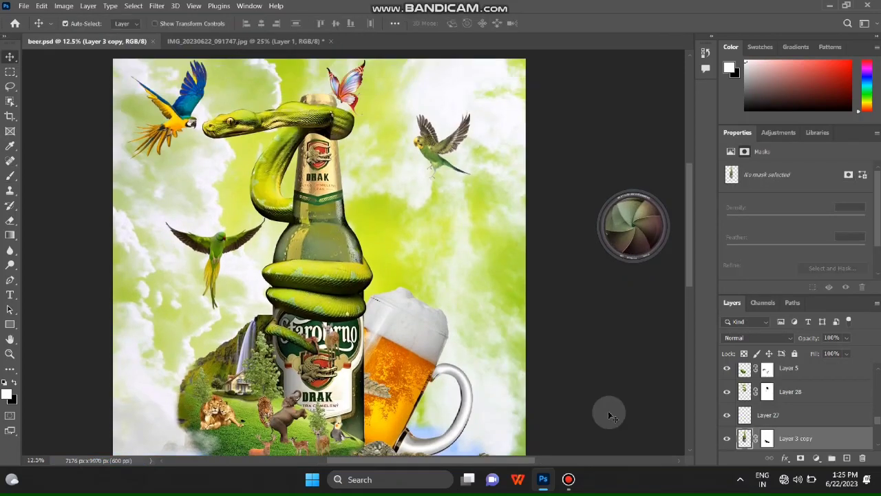
{"action": "left_click", "coordinate": [63, 5]}
{"action": "mouse_move", "coordinate": [80, 33]}
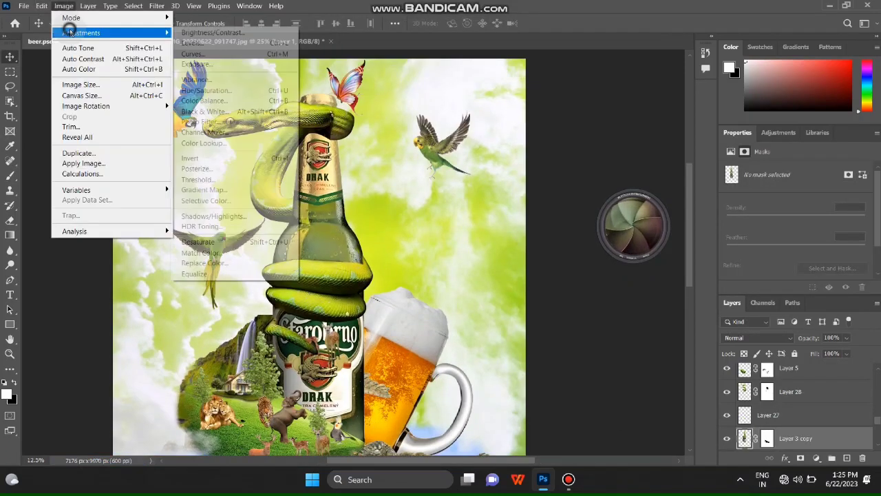
{"action": "left_click", "coordinate": [205, 90]}
{"action": "left_click_drag", "start_coordinate": [571, 223], "coordinate": [592, 222]}
{"action": "left_click", "coordinate": [703, 135]}
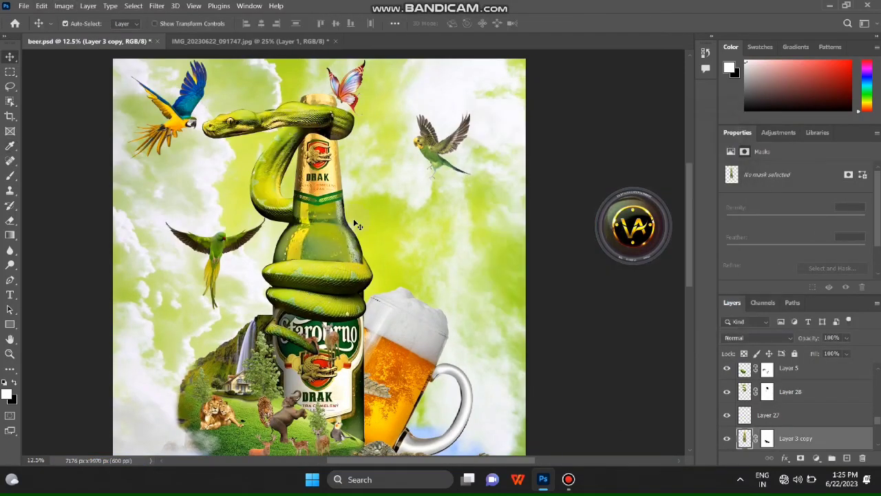
Enable Outer Glow, Inner Shadow and Inner Glow on the bottle, with an olive-green inner glow.
{"action": "double_click", "coordinate": [826, 433]}
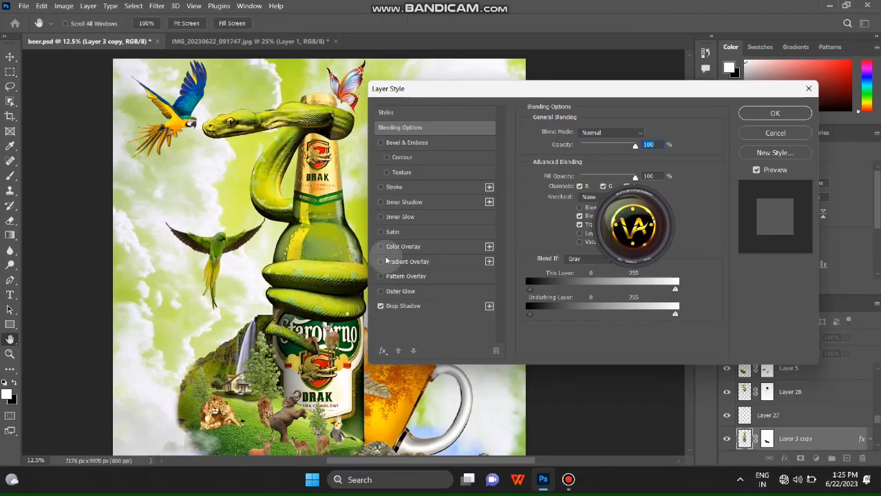
{"action": "left_click", "coordinate": [391, 292]}
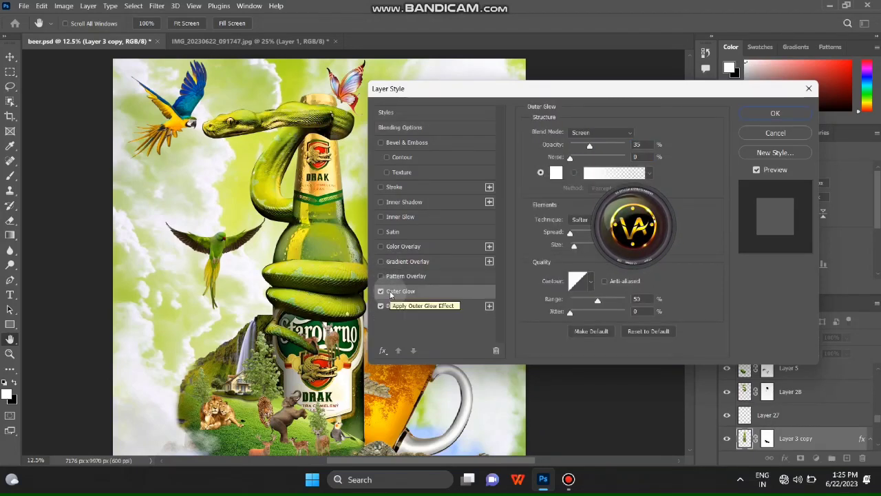
{"action": "left_click", "coordinate": [385, 203]}
{"action": "left_click", "coordinate": [389, 217]}
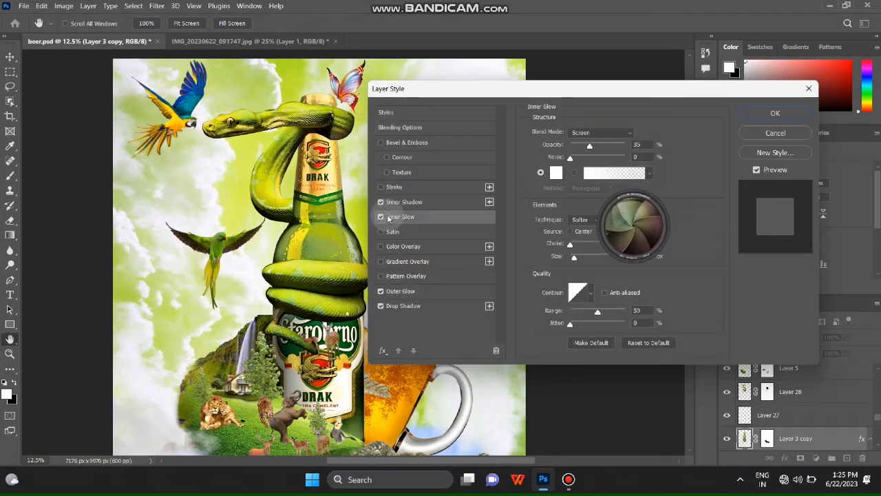
{"action": "left_click", "coordinate": [556, 172]}
{"action": "left_click", "coordinate": [448, 206]}
{"action": "left_click", "coordinate": [551, 89]}
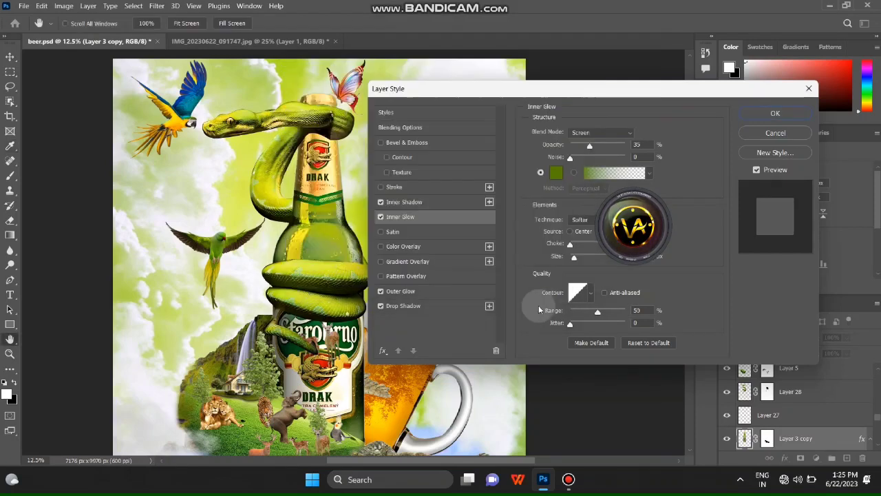
Set the inner shadow colour to olive green 588b00, keep the linear contour, and apply the effects.
{"action": "left_click", "coordinate": [404, 202]}
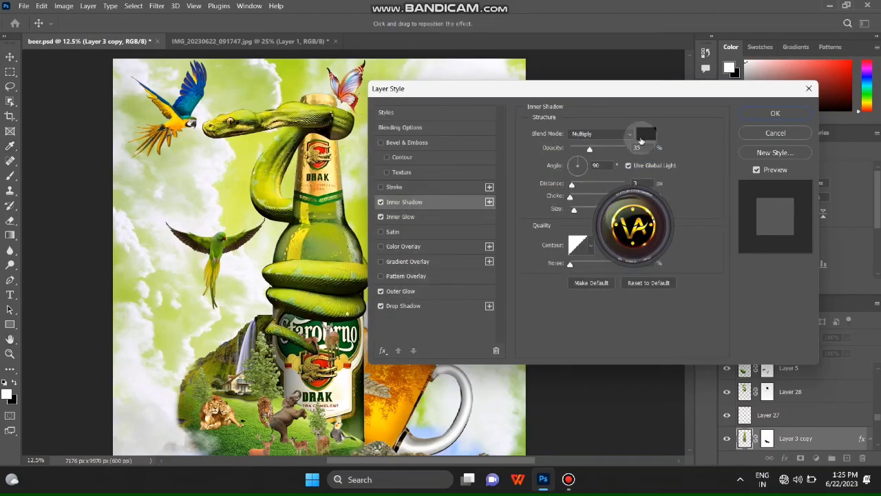
{"action": "left_click", "coordinate": [646, 133]}
{"action": "mouse_move", "coordinate": [448, 193]}
{"action": "left_mouse_down"}
{"action": "mouse_move", "coordinate": [451, 230]}
{"action": "mouse_move", "coordinate": [448, 207]}
{"action": "left_mouse_up"}
{"action": "left_click", "coordinate": [433, 161]}
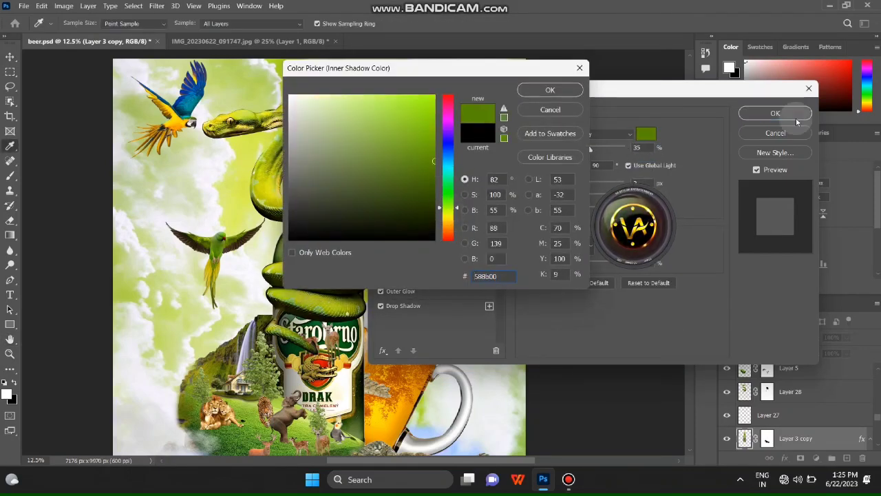
{"action": "left_click", "coordinate": [551, 89]}
{"action": "left_click", "coordinate": [578, 245]}
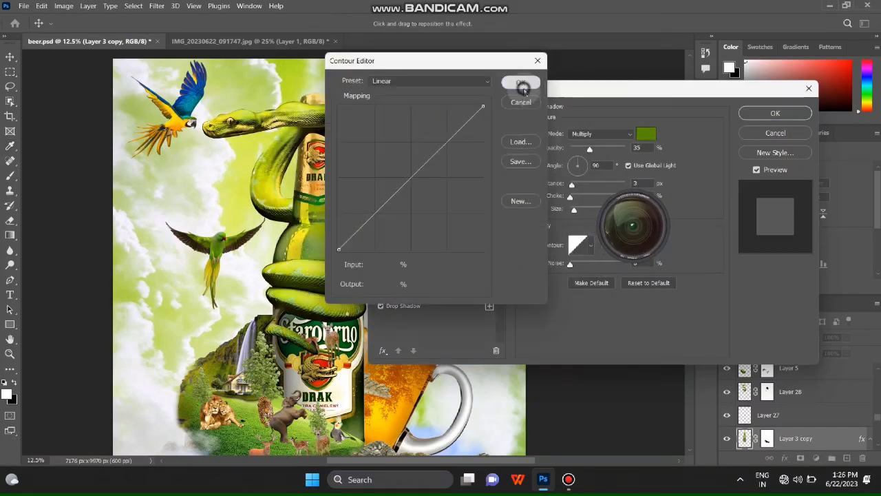
{"action": "left_click", "coordinate": [521, 87]}
{"action": "left_click", "coordinate": [775, 113]}
{"action": "key", "text": "ctrl+minus"}
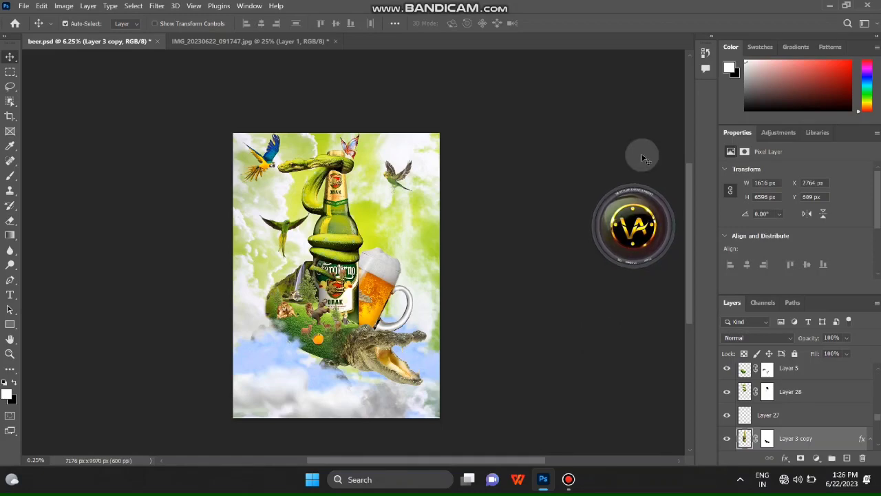
Open the Malaysia skyline wallpaper.
{"action": "key", "text": "ctrl+plus"}
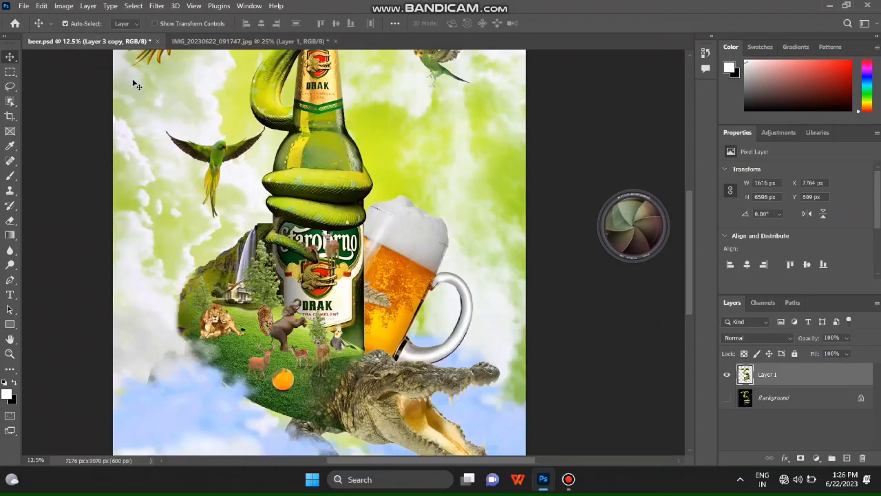
{"action": "left_click", "coordinate": [23, 6]}
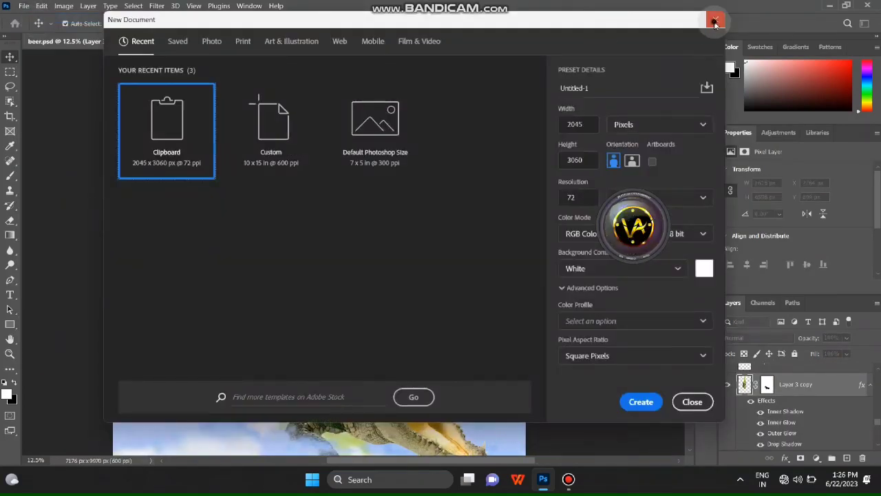
{"action": "key", "text": "Escape"}
{"action": "left_click", "coordinate": [24, 5]}
{"action": "left_click", "coordinate": [33, 29]}
{"action": "scroll", "coordinate": [575, 247], "scroll_direction": "down", "scroll_amount": 5}
{"action": "scroll", "coordinate": [583, 251], "scroll_direction": "down", "scroll_amount": 5}
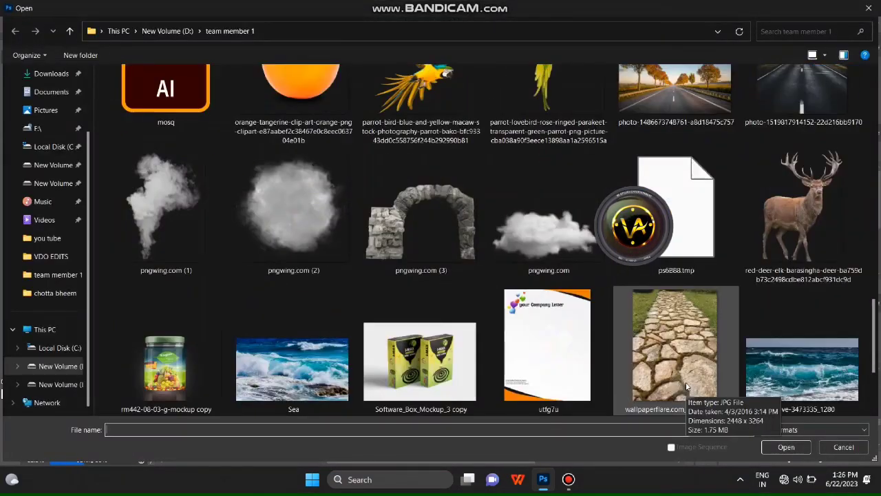
{"action": "scroll", "coordinate": [615, 353], "scroll_direction": "down", "scroll_amount": 3}
{"action": "scroll", "coordinate": [539, 279], "scroll_direction": "up", "scroll_amount": 3}
{"action": "scroll", "coordinate": [538, 278], "scroll_direction": "up", "scroll_amount": 2}
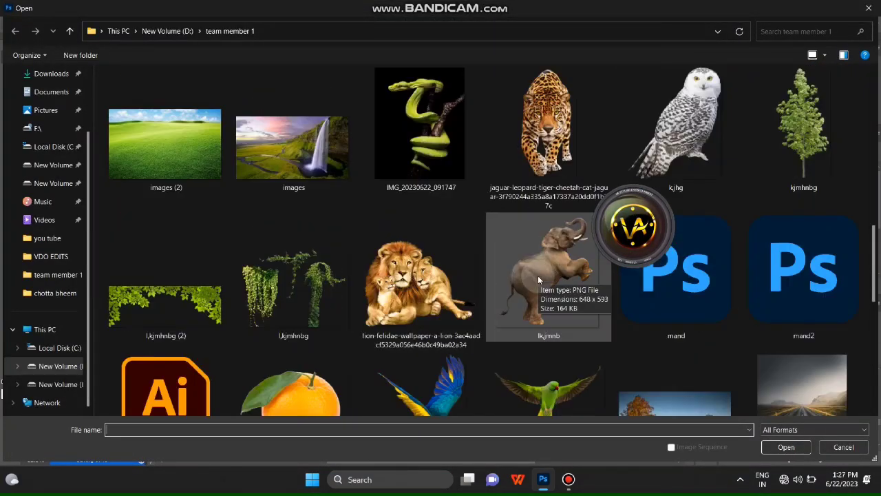
{"action": "scroll", "coordinate": [538, 278], "scroll_direction": "up", "scroll_amount": 3}
{"action": "scroll", "coordinate": [537, 275], "scroll_direction": "up", "scroll_amount": 3}
{"action": "scroll", "coordinate": [538, 275], "scroll_direction": "down", "scroll_amount": 5}
{"action": "scroll", "coordinate": [537, 275], "scroll_direction": "down", "scroll_amount": 5}
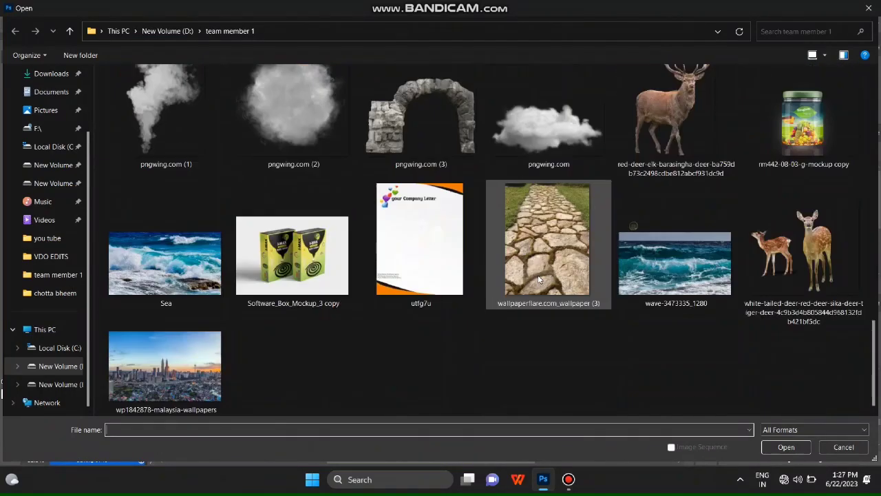
{"action": "double_click", "coordinate": [538, 275]}
{"action": "scroll", "coordinate": [341, 296], "scroll_direction": "up", "scroll_amount": 1}
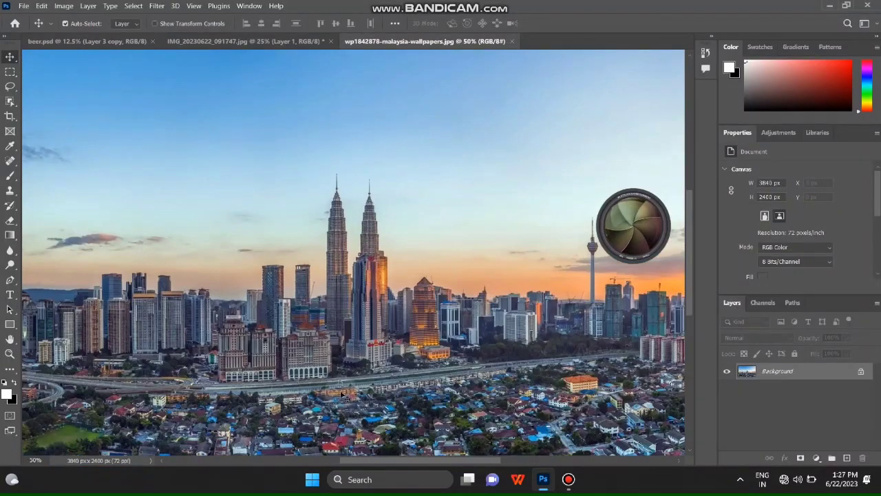
Select the twin towers and nearby buildings with Object Selection and copy them to a new layer.
{"action": "right_click", "coordinate": [10, 102]}
{"action": "left_click", "coordinate": [59, 110]}
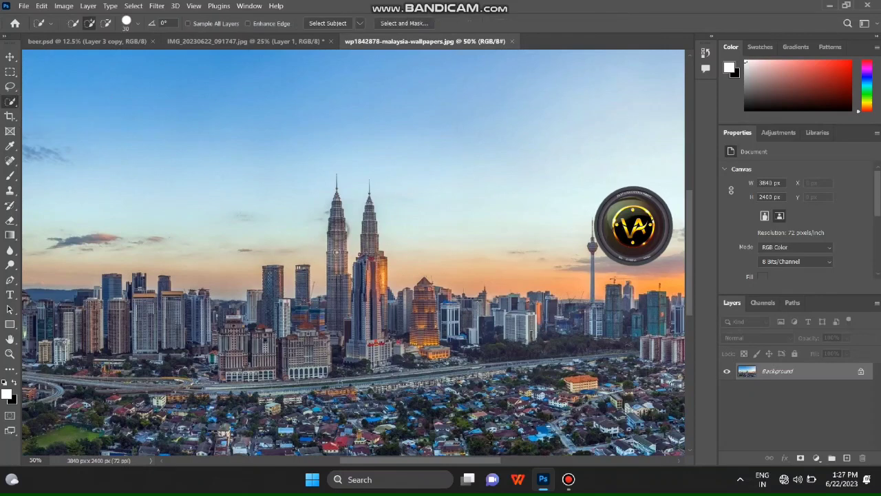
{"action": "right_click", "coordinate": [10, 101]}
{"action": "left_click", "coordinate": [59, 97]}
{"action": "left_click_drag", "start_coordinate": [280, 387], "coordinate": [456, 171]}
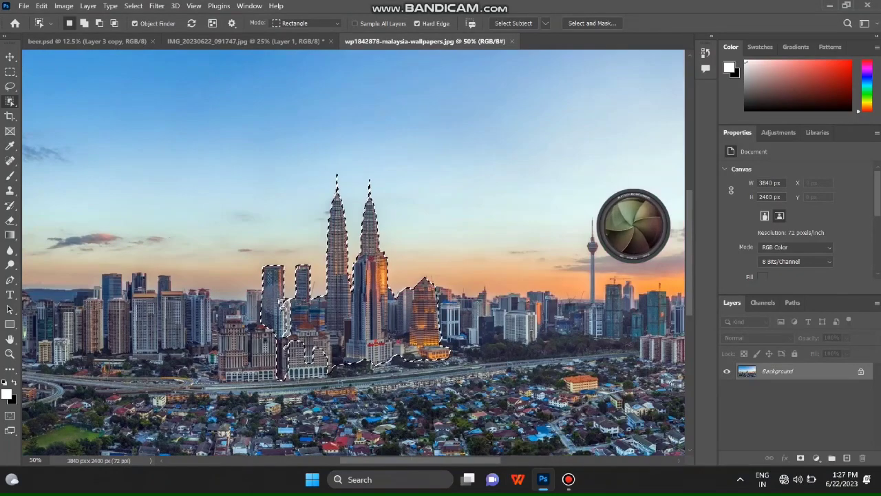
{"action": "key", "text": "shift"}
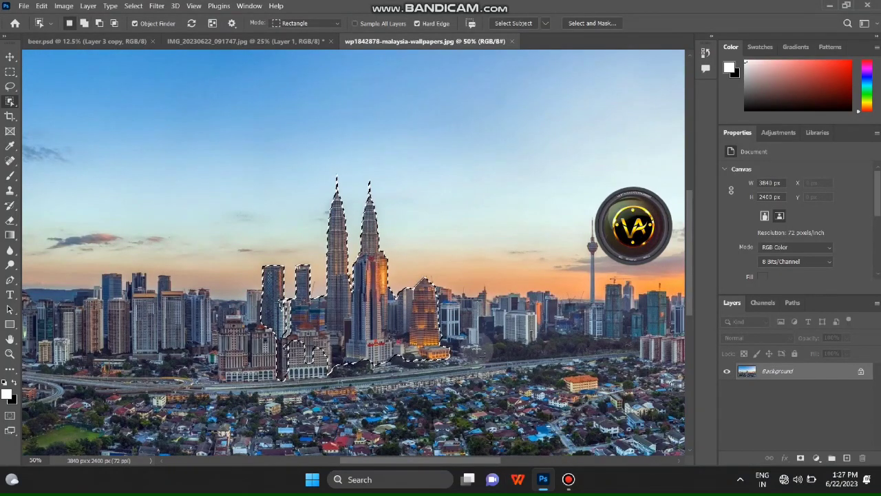
{"action": "key", "text": "ctrl+j"}
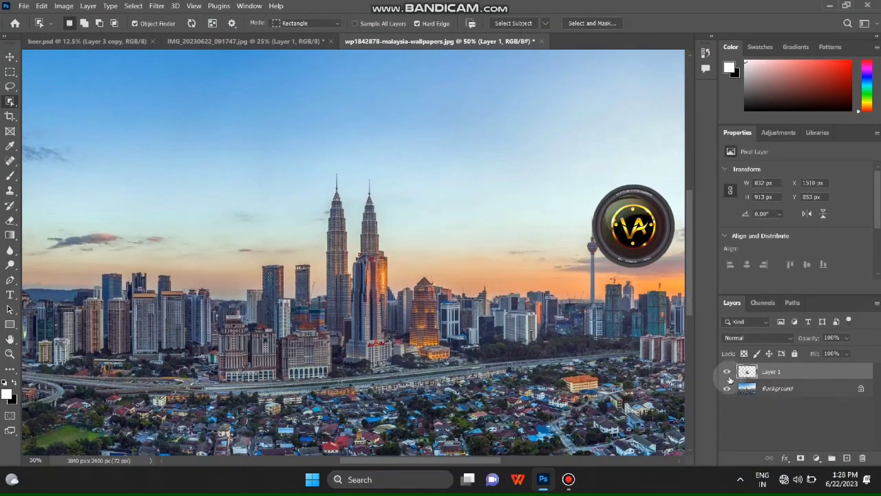
Load the towers layer as a selection and refine the towers' edge with the Pen tool.
{"action": "right_click", "coordinate": [729, 380]}
{"action": "left_click", "coordinate": [776, 175]}
{"action": "key", "text": "ctrl+1"}
{"action": "scroll", "coordinate": [353, 254], "scroll_direction": "down", "scroll_amount": 3}
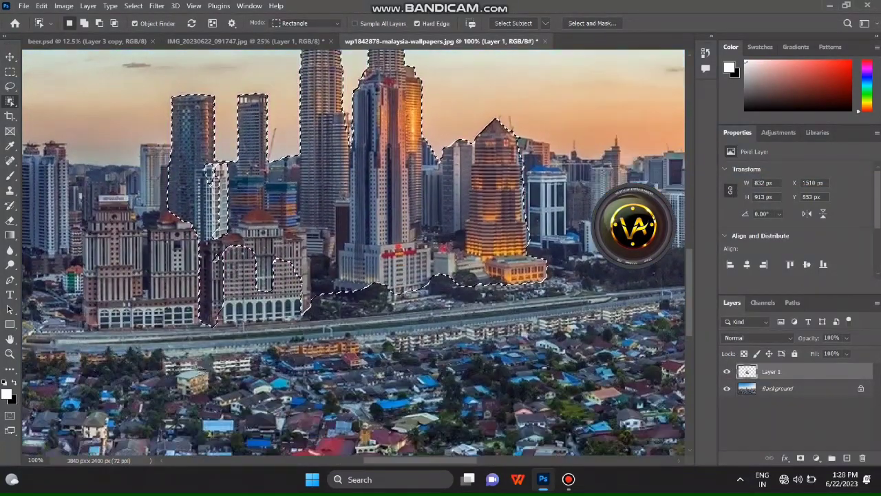
{"action": "key", "text": "p"}
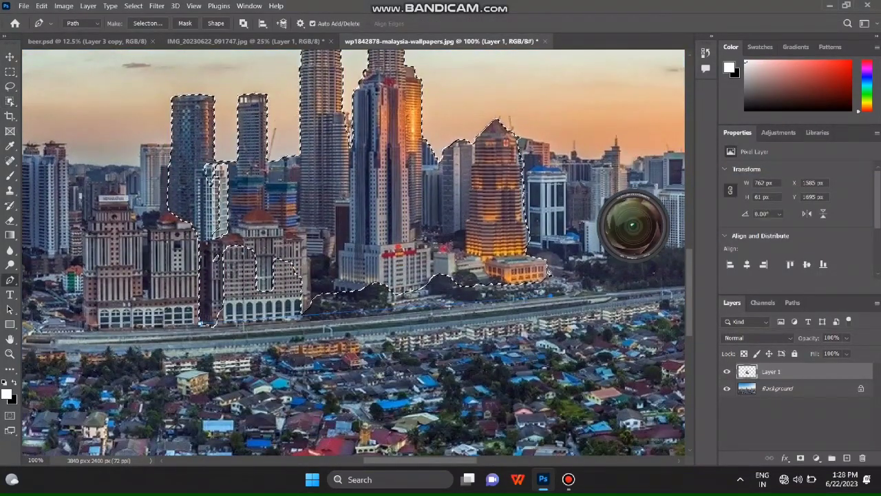
{"action": "scroll", "coordinate": [507, 365], "scroll_direction": "up", "scroll_amount": 2}
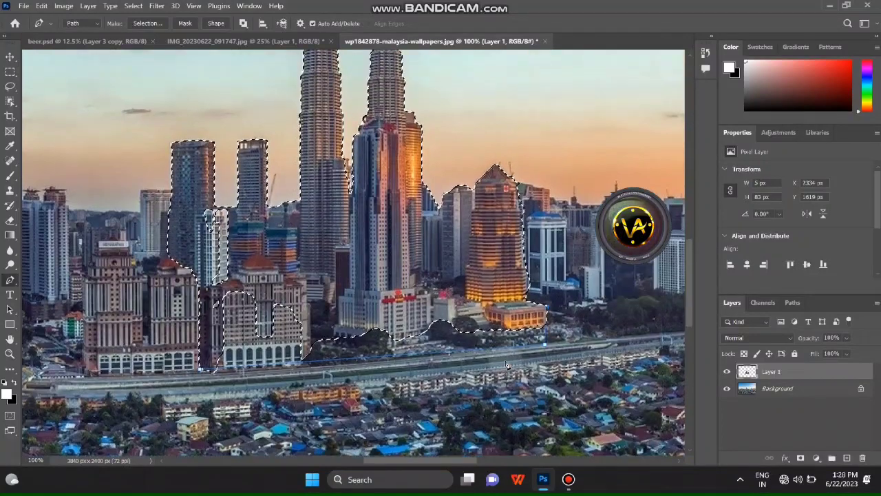
{"action": "scroll", "coordinate": [507, 365], "scroll_direction": "up", "scroll_amount": 1}
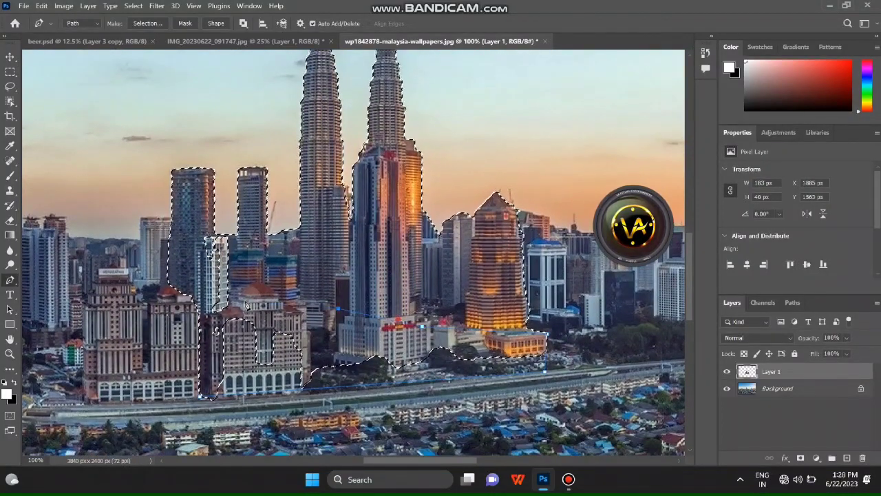
{"action": "left_click", "coordinate": [211, 321]}
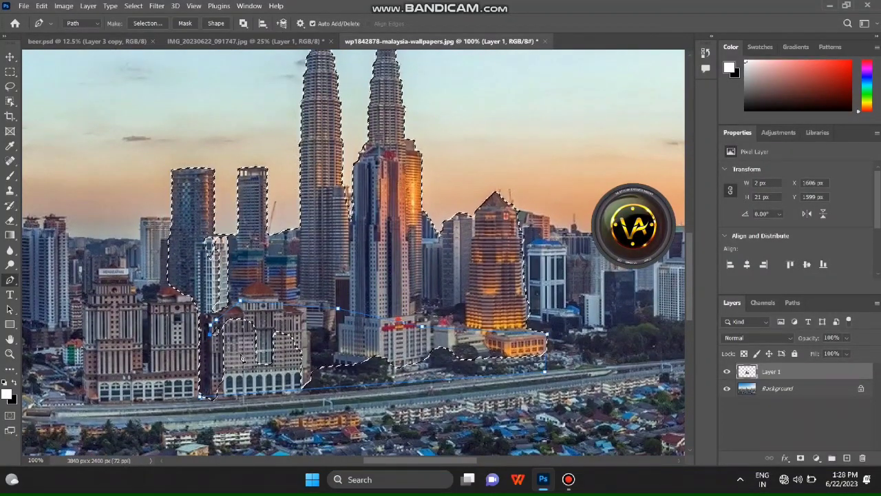
{"action": "scroll", "coordinate": [241, 358], "scroll_direction": "down", "scroll_amount": 2}
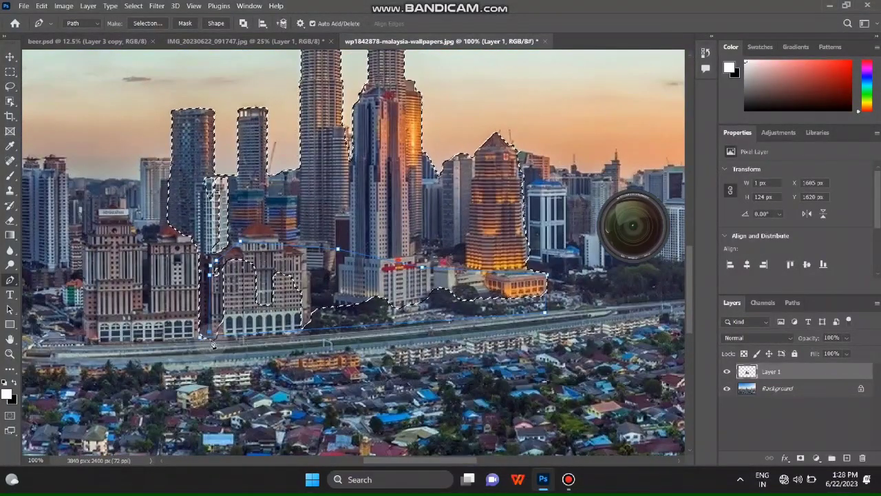
{"action": "key", "text": "v"}
{"action": "key", "text": "ctrl+Tab"}
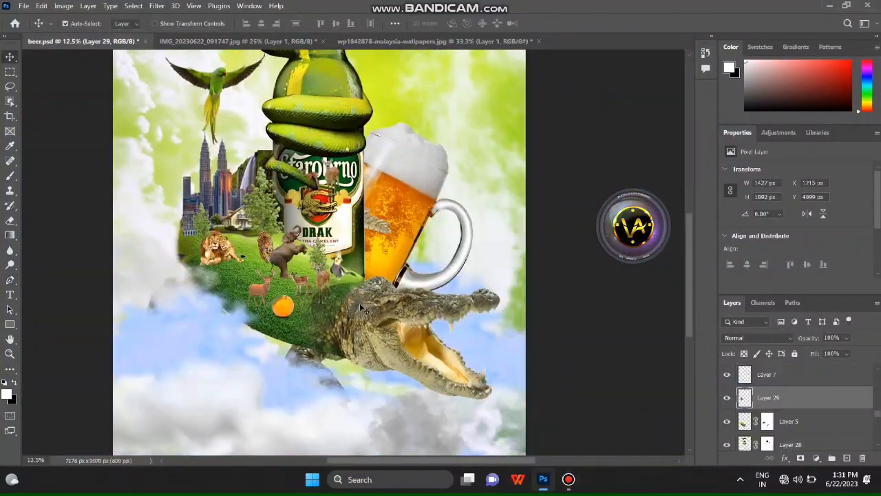
Select the snake layer and nudge it up slightly.
{"action": "scroll", "coordinate": [360, 308], "scroll_direction": "down", "scroll_amount": 2}
{"action": "scroll", "coordinate": [374, 250], "scroll_direction": "up", "scroll_amount": 2}
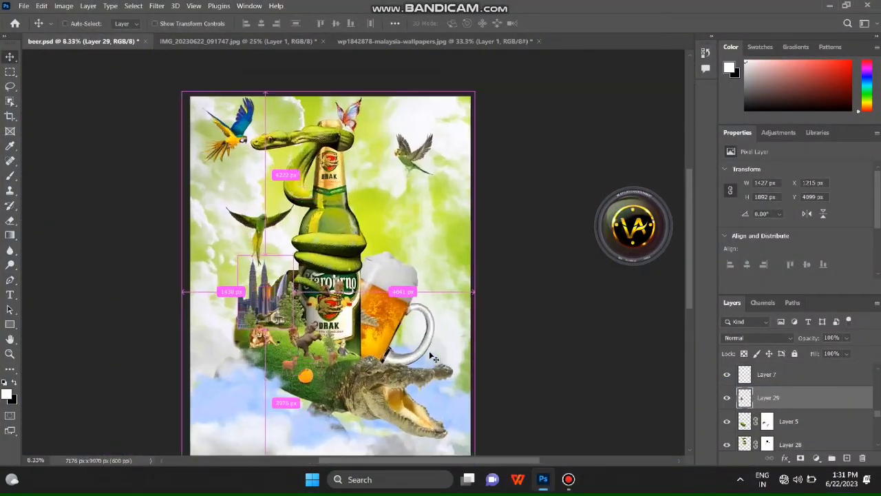
{"action": "scroll", "coordinate": [429, 351], "scroll_direction": "up", "scroll_amount": 1}
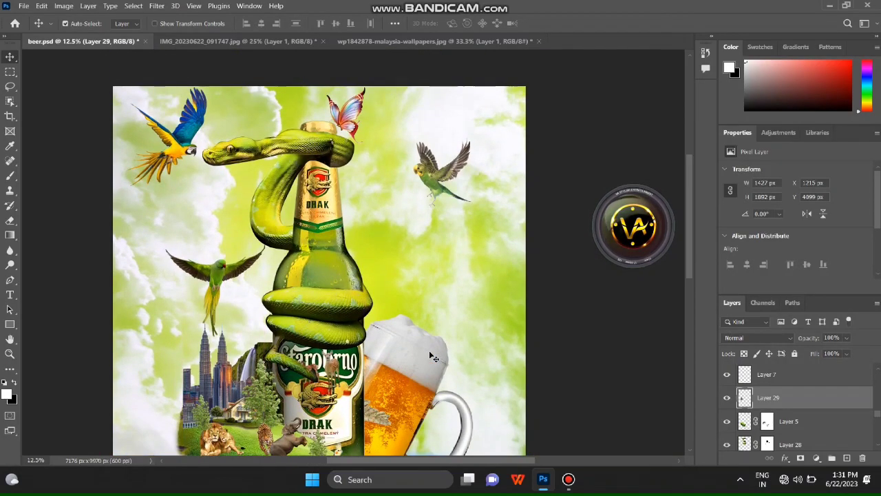
{"action": "scroll", "coordinate": [429, 350], "scroll_direction": "down", "scroll_amount": 1}
{"action": "left_click", "coordinate": [323, 268]}
{"action": "key", "text": "Up"}
{"action": "key", "text": "Up"}
{"action": "key", "text": "Up"}
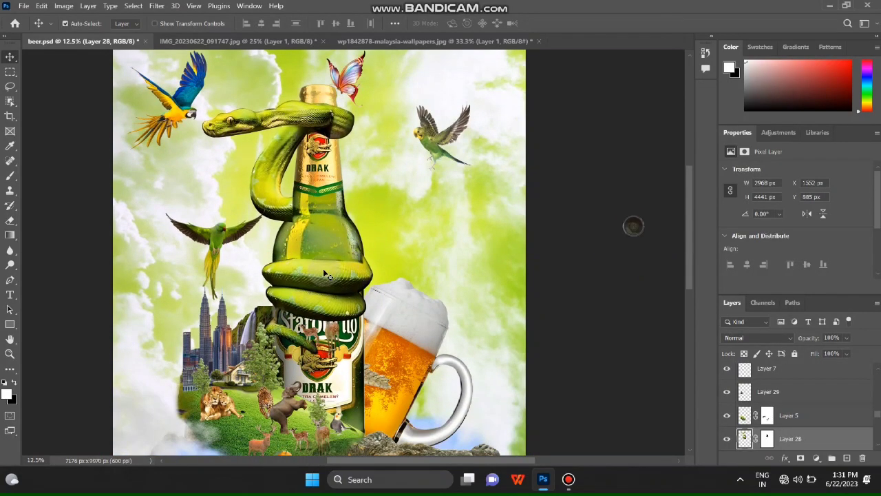
{"action": "key", "text": "ctrl+minus"}
Close the snake and skyline documents and open the lkjmhnbg (2) leaf image.
{"action": "key", "text": "ctrl+Tab"}
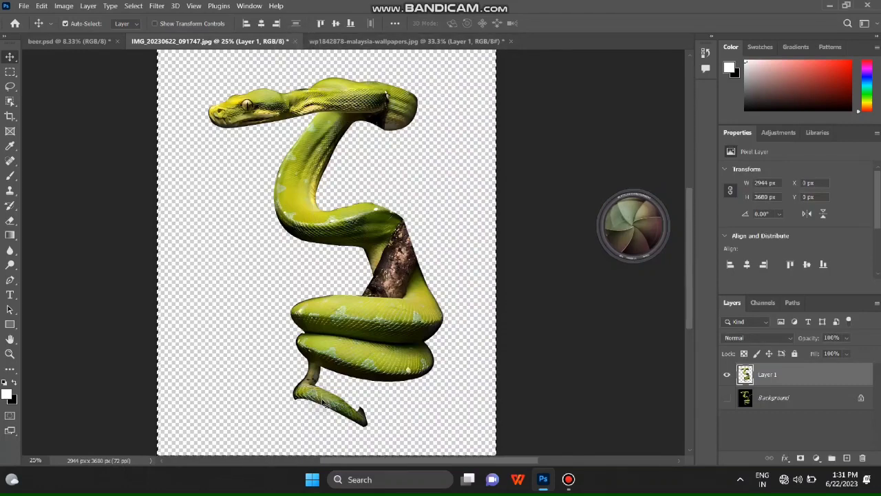
{"action": "left_click", "coordinate": [294, 41]}
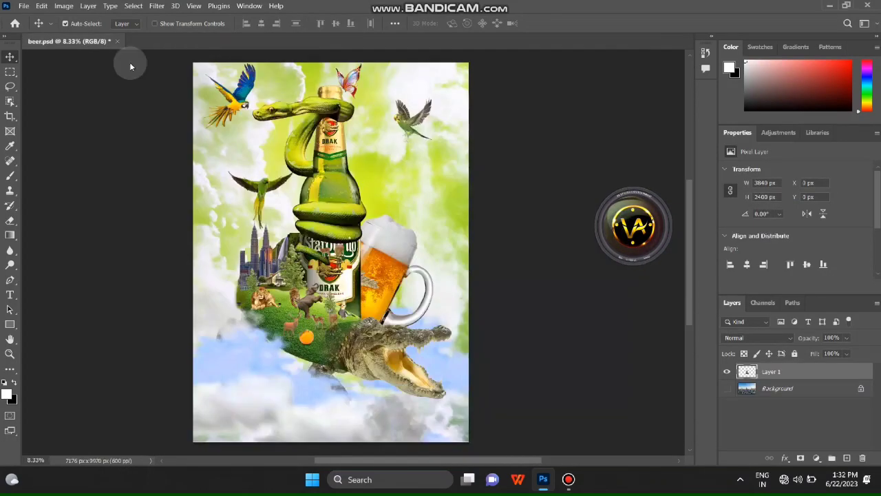
{"action": "key", "text": "ctrl+s"}
{"action": "left_click", "coordinate": [27, 5]}
{"action": "left_click", "coordinate": [42, 33]}
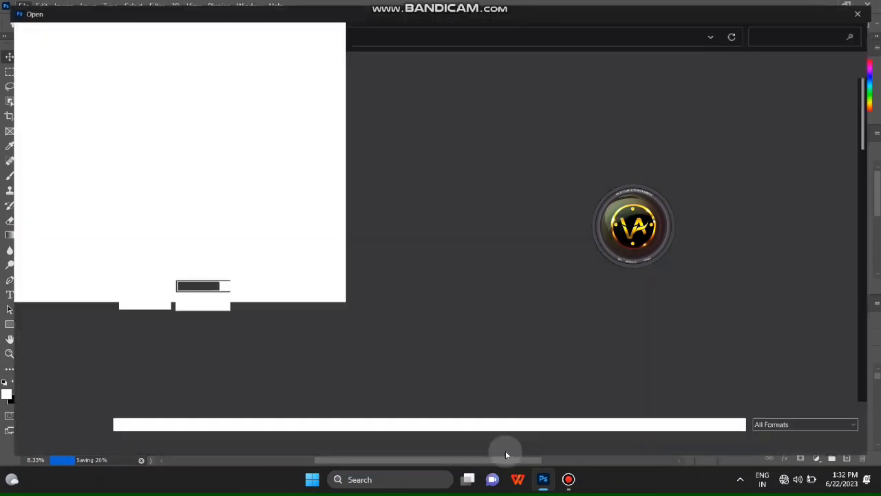
{"action": "scroll", "coordinate": [473, 338], "scroll_direction": "down", "scroll_amount": 3}
{"action": "scroll", "coordinate": [329, 303], "scroll_direction": "up", "scroll_amount": 1}
{"action": "scroll", "coordinate": [329, 301], "scroll_direction": "down", "scroll_amount": 3}
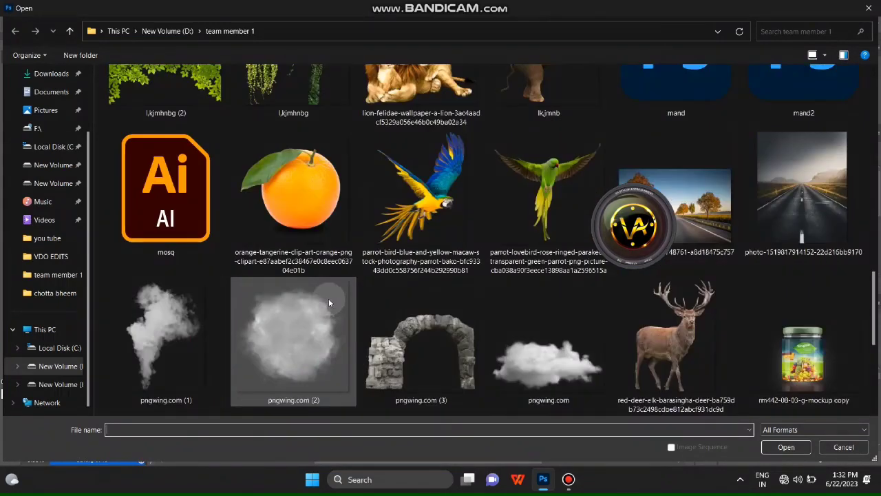
{"action": "scroll", "coordinate": [329, 301], "scroll_direction": "up", "scroll_amount": 2}
{"action": "double_click", "coordinate": [177, 291]}
Paste the leaves into the beer poster and stretch them across its top edge.
{"action": "key", "text": "ctrl+c"}
{"action": "left_click", "coordinate": [67, 42]}
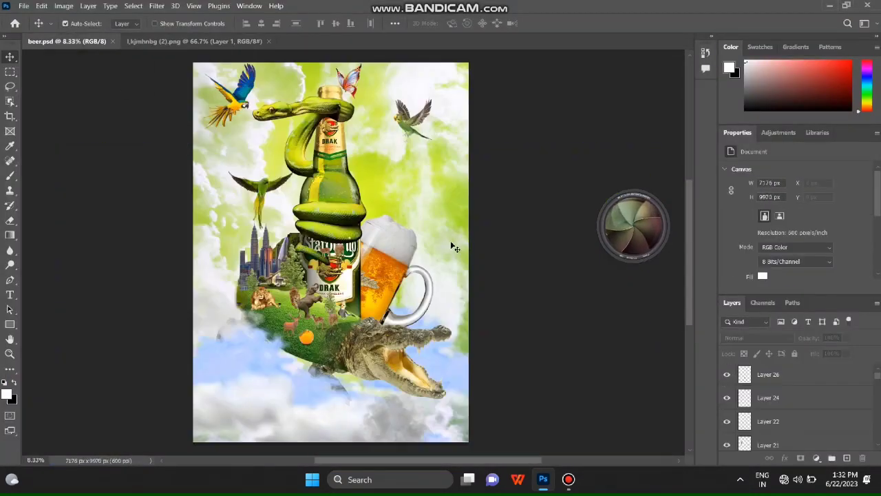
{"action": "key", "text": "ctrl+v"}
{"action": "key", "text": "ctrl+t"}
{"action": "mouse_move", "coordinate": [438, 296]}
{"action": "left_mouse_down"}
{"action": "mouse_move", "coordinate": [436, 354]}
{"action": "mouse_move", "coordinate": [472, 325]}
{"action": "left_mouse_up"}
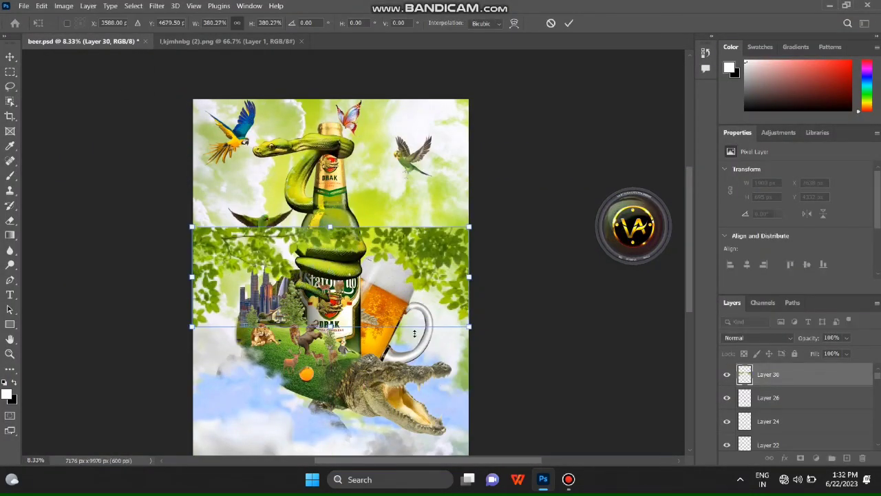
{"action": "left_click_drag", "start_coordinate": [330, 275], "coordinate": [331, 165]}
{"action": "left_click_drag", "start_coordinate": [194, 172], "coordinate": [184, 173]}
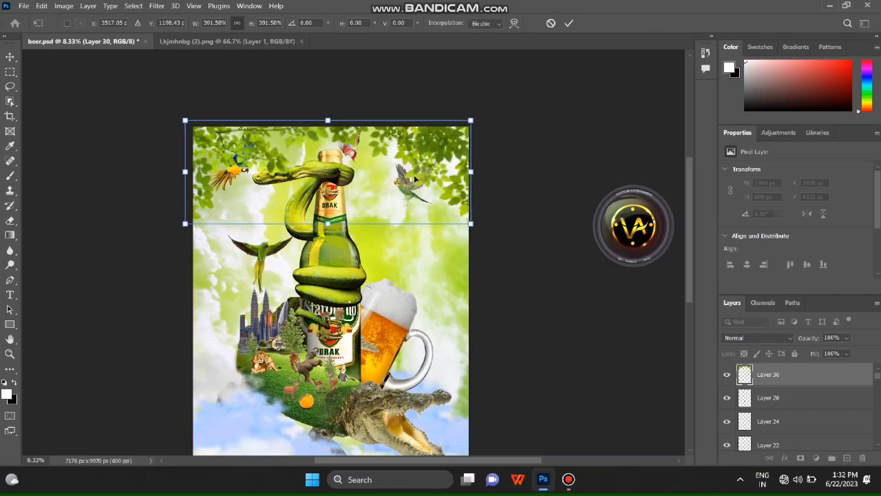
{"action": "key", "text": "Return"}
Move the macaw toward the upper left and start shrinking it with Free Transform.
{"action": "key", "text": "ctrl+plus"}
{"action": "scroll", "coordinate": [414, 180], "scroll_direction": "up", "scroll_amount": 3}
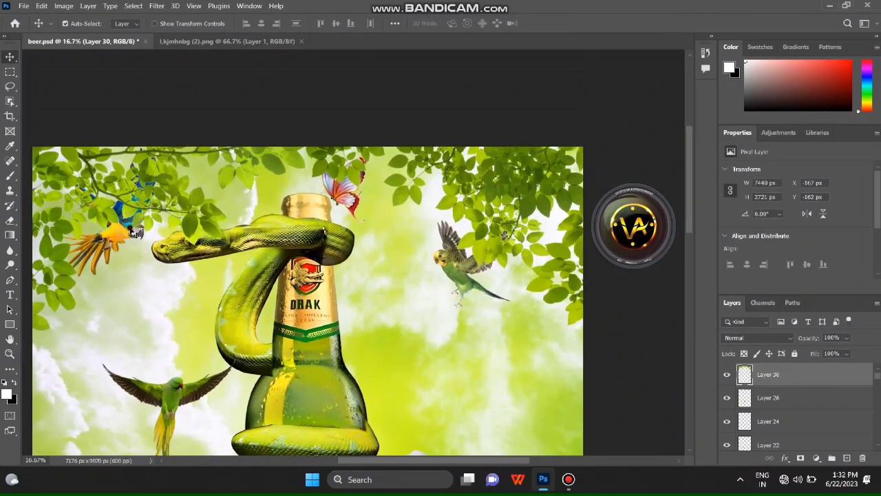
{"action": "mouse_move", "coordinate": [117, 231]}
{"action": "left_mouse_down"}
{"action": "mouse_move", "coordinate": [177, 315]}
{"action": "mouse_move", "coordinate": [129, 313]}
{"action": "left_mouse_up"}
{"action": "key", "text": "ctrl+t"}
{"action": "scroll", "coordinate": [129, 313], "scroll_direction": "down", "scroll_amount": 3}
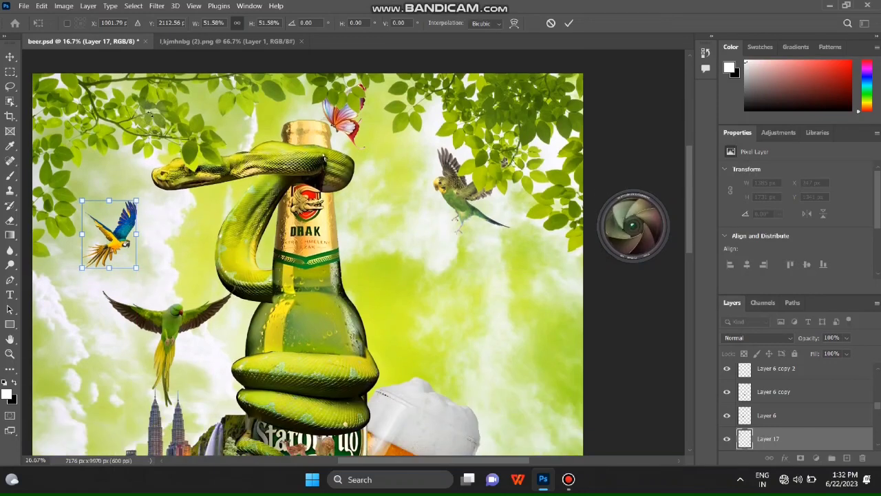
{"action": "key", "text": "ctrl+minus"}
{"action": "key", "text": "ctrl+minus"}
{"action": "key", "text": "ctrl+minus"}
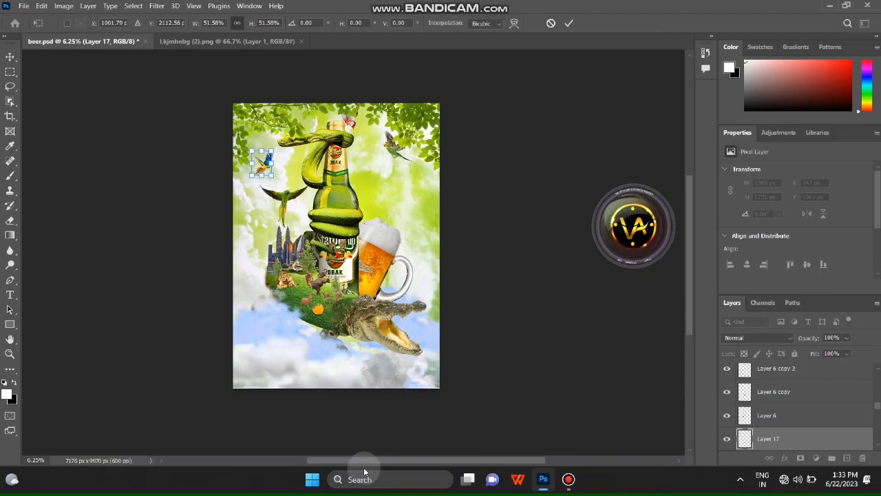
Open the ijhgf.png hanging-vine image and bring the vine into the beer poster.
{"action": "key", "text": "ctrl+o"}
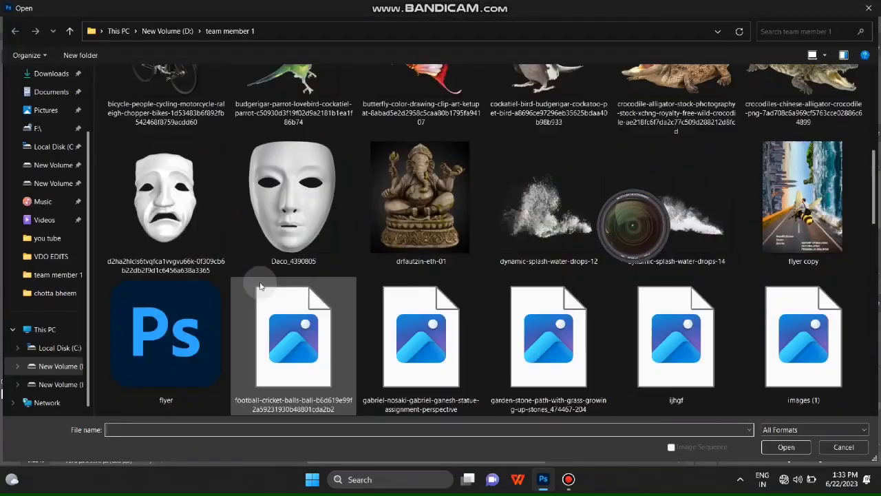
{"action": "scroll", "coordinate": [578, 301], "scroll_direction": "down", "scroll_amount": 2}
{"action": "scroll", "coordinate": [607, 286], "scroll_direction": "down", "scroll_amount": 3}
{"action": "scroll", "coordinate": [607, 286], "scroll_direction": "down", "scroll_amount": 5}
{"action": "scroll", "coordinate": [607, 286], "scroll_direction": "up", "scroll_amount": 5}
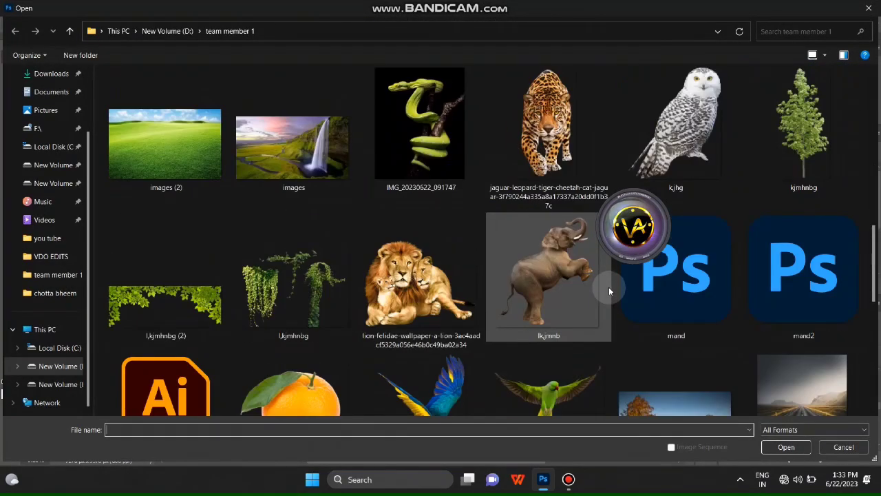
{"action": "scroll", "coordinate": [608, 287], "scroll_direction": "up", "scroll_amount": 3}
{"action": "scroll", "coordinate": [608, 286], "scroll_direction": "up", "scroll_amount": 3}
{"action": "scroll", "coordinate": [609, 286], "scroll_direction": "down", "scroll_amount": 3}
{"action": "double_click", "coordinate": [676, 320]}
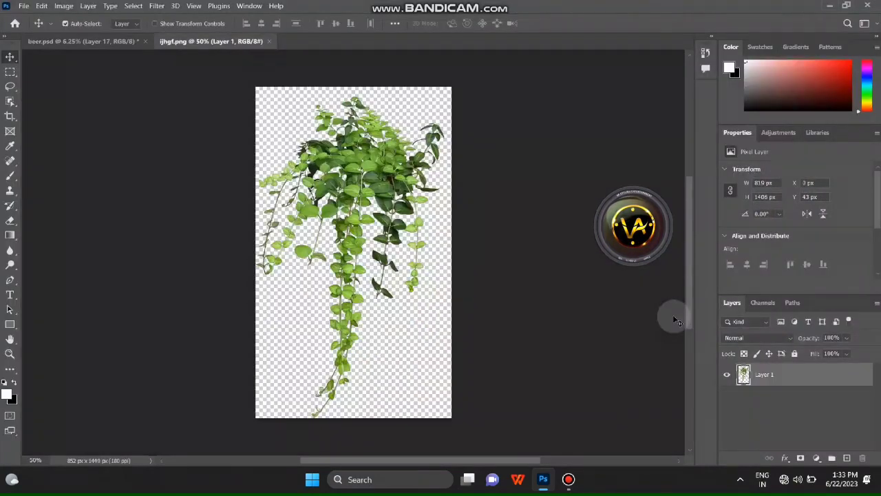
{"action": "key", "text": "ctrl+Tab"}
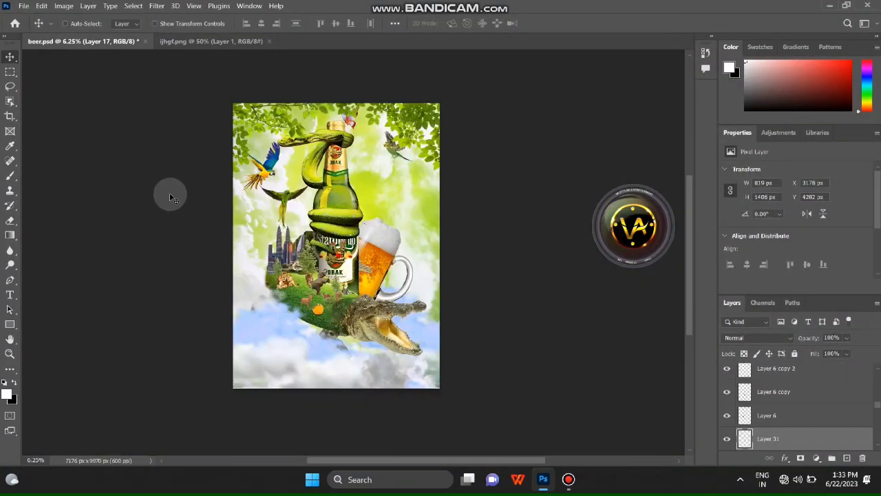
Resize and place the vine along the poster's upper-right edge.
{"action": "key", "text": "ctrl+t"}
{"action": "left_click_drag", "start_coordinate": [323, 265], "coordinate": [417, 240]}
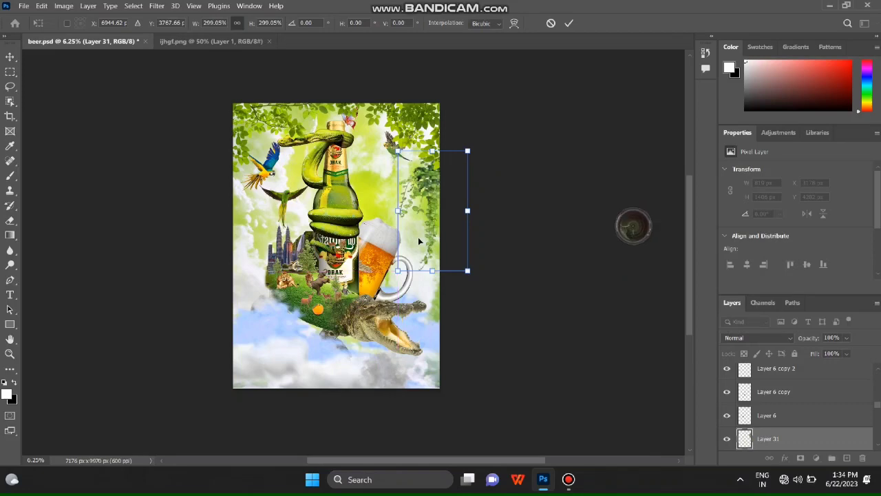
{"action": "key", "text": "Return"}
{"action": "mouse_move", "coordinate": [429, 188]}
{"action": "left_mouse_down"}
{"action": "mouse_move", "coordinate": [410, 175]}
{"action": "mouse_move", "coordinate": [424, 171]}
{"action": "left_mouse_up"}
Duplicate the vine, flip the copy horizontally and move it to the left edge.
{"action": "left_click_drag", "start_coordinate": [483, 314], "coordinate": [334, 310]}
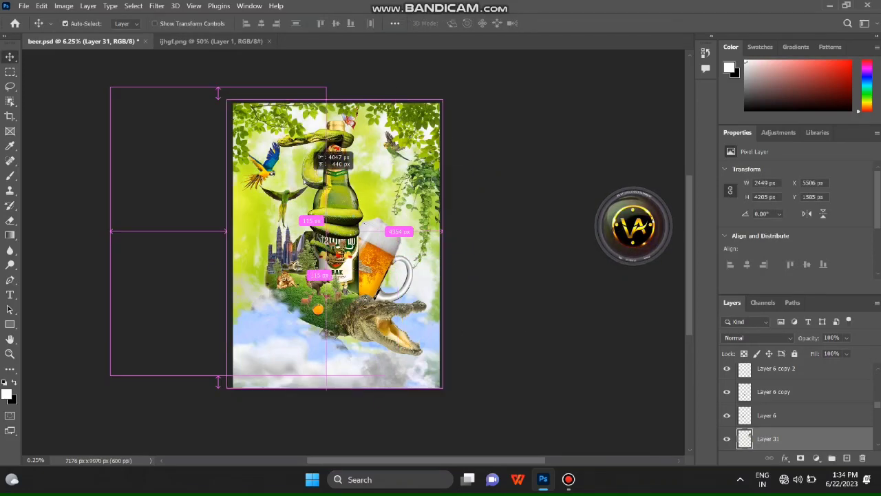
{"action": "right_click", "coordinate": [323, 172]}
{"action": "left_click", "coordinate": [328, 178]}
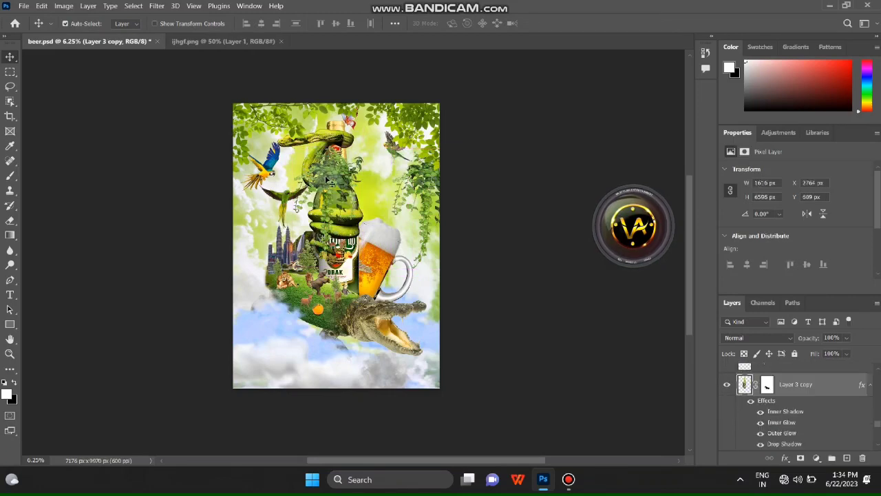
{"action": "left_click_drag", "start_coordinate": [328, 178], "coordinate": [278, 214]}
{"action": "key", "text": "ctrl+t"}
{"action": "right_click", "coordinate": [278, 213]}
{"action": "left_click", "coordinate": [311, 436]}
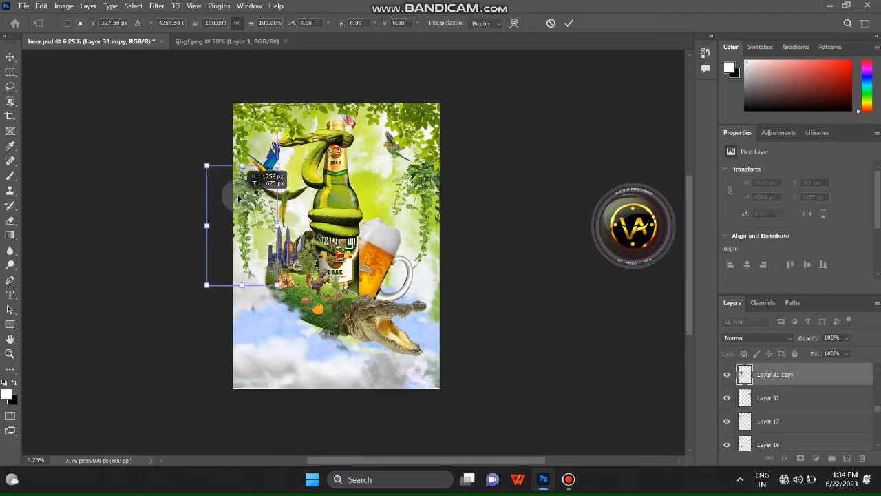
{"action": "key", "text": "Return"}
Save the poster and raise the right-hand vine higher.
{"action": "scroll", "coordinate": [422, 378], "scroll_direction": "down", "scroll_amount": 3}
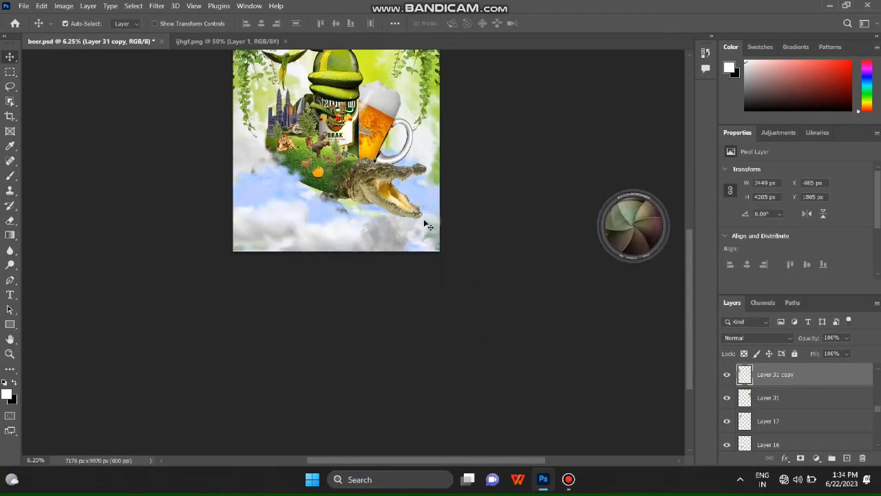
{"action": "key", "text": "ctrl+plus"}
{"action": "key", "text": "ctrl+s"}
{"action": "scroll", "coordinate": [275, 324], "scroll_direction": "up", "scroll_amount": 5}
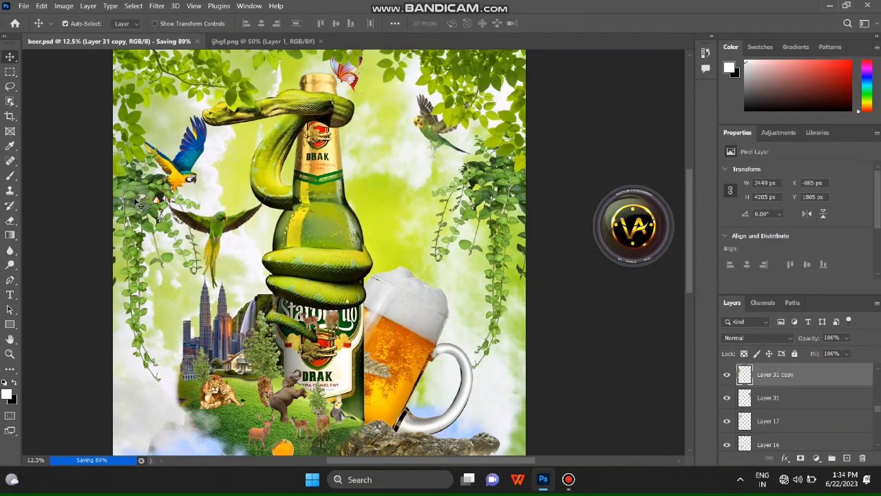
{"action": "left_click_drag", "start_coordinate": [503, 194], "coordinate": [527, 110]}
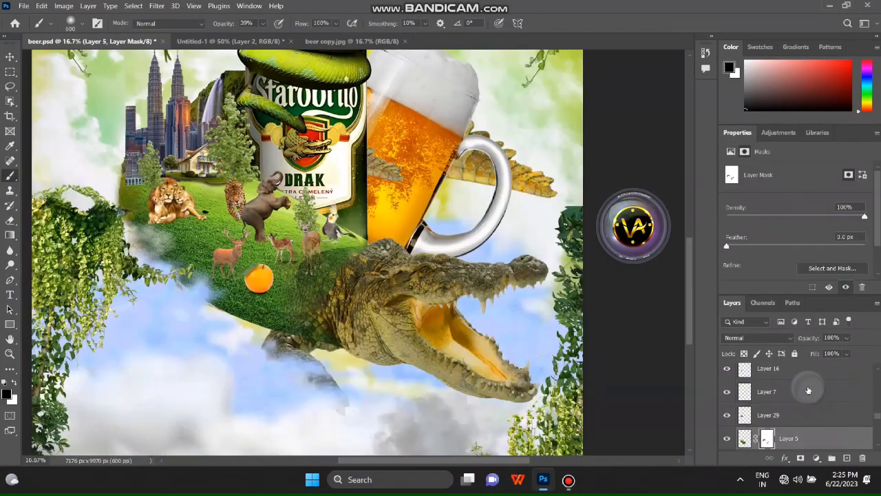
Zoom into the island's lower edge and set the brush opacity to 15%.
{"action": "key", "text": "ctrl+plus"}
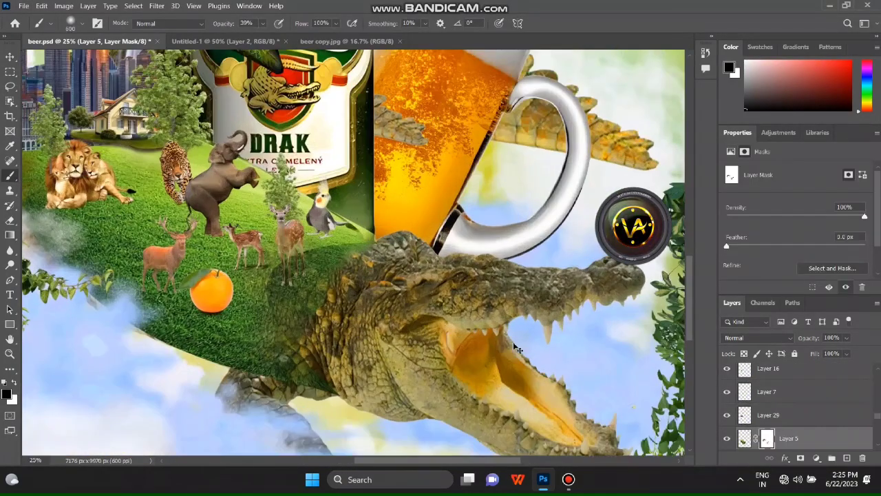
{"action": "key", "text": "ctrl+plus"}
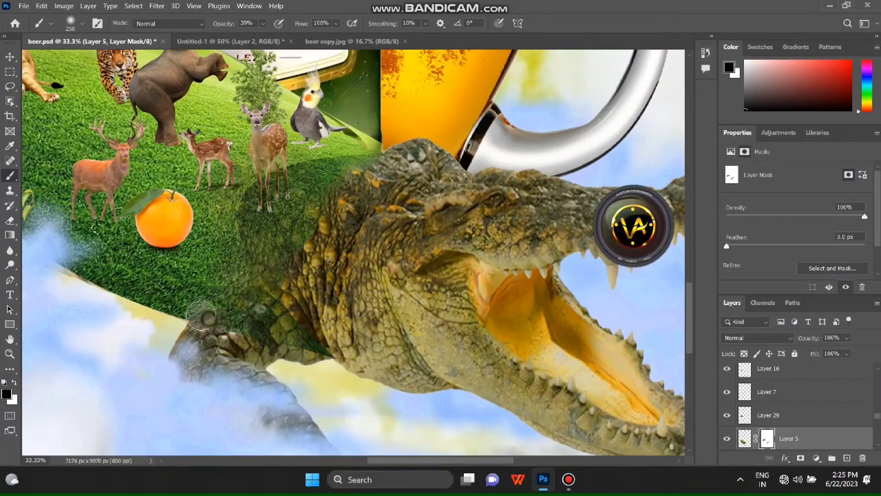
{"action": "key", "text": "ctrl+plus"}
{"action": "scroll", "coordinate": [206, 303], "scroll_direction": "left", "scroll_amount": 5}
{"action": "scroll", "coordinate": [221, 206], "scroll_direction": "up", "scroll_amount": 3}
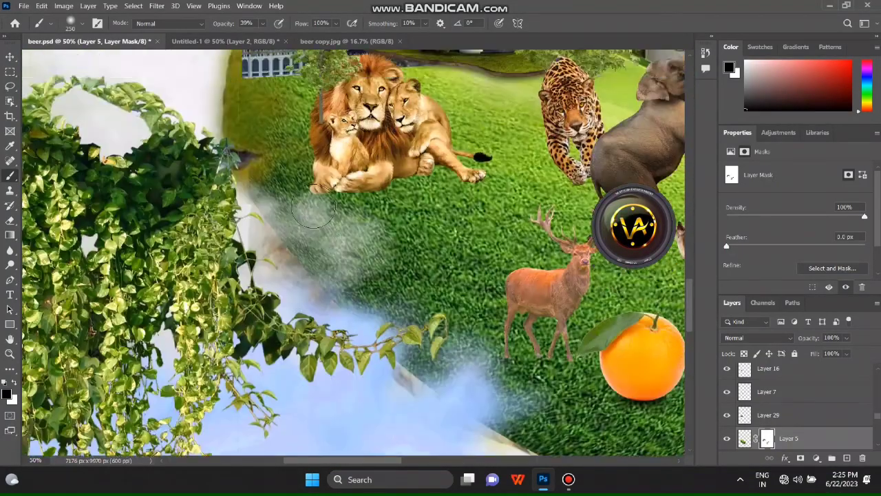
{"action": "scroll", "coordinate": [236, 143], "scroll_direction": "up", "scroll_amount": 2}
{"action": "scroll", "coordinate": [279, 250], "scroll_direction": "down", "scroll_amount": 2}
{"action": "scroll", "coordinate": [310, 262], "scroll_direction": "down", "scroll_amount": 3}
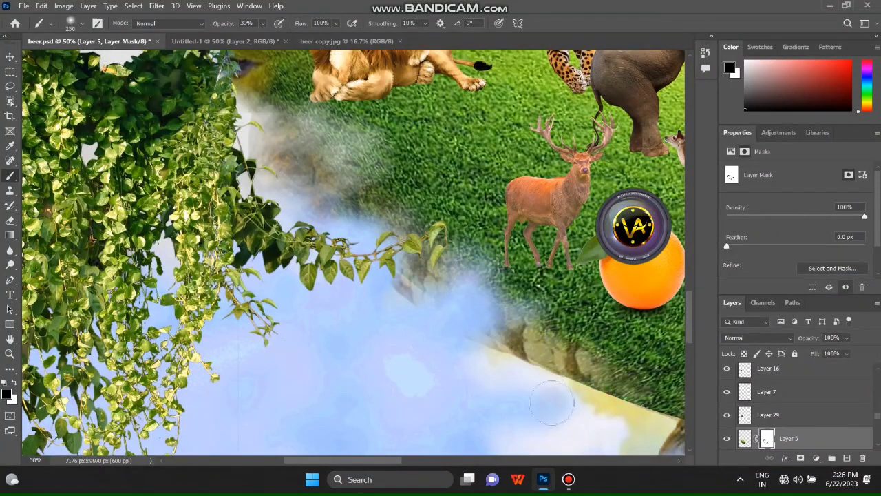
{"action": "scroll", "coordinate": [385, 330], "scroll_direction": "right", "scroll_amount": 6}
{"action": "scroll", "coordinate": [223, 294], "scroll_direction": "down", "scroll_amount": 3}
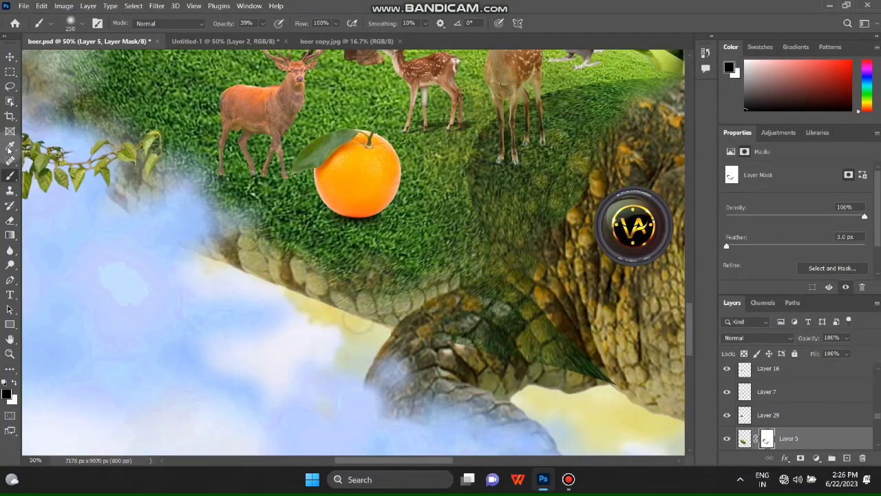
{"action": "scroll", "coordinate": [224, 294], "scroll_direction": "up", "scroll_amount": 1}
{"action": "scroll", "coordinate": [241, 207], "scroll_direction": "up", "scroll_amount": 2}
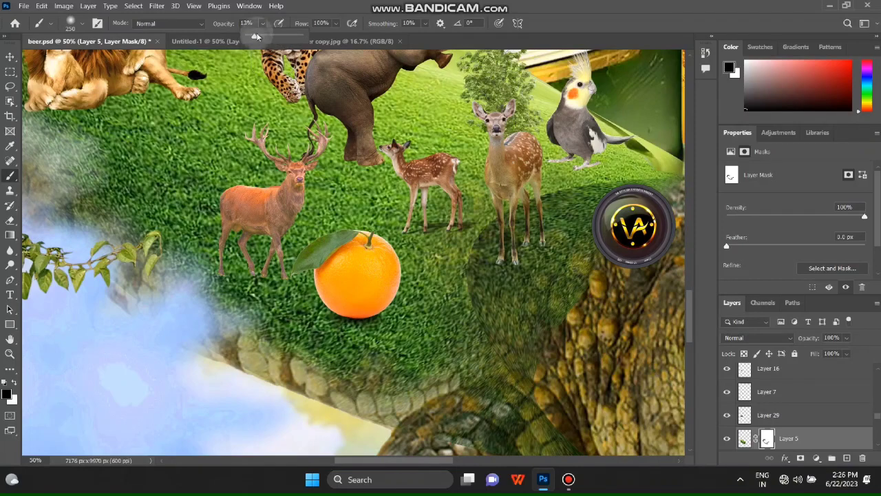
{"action": "key", "text": "Return"}
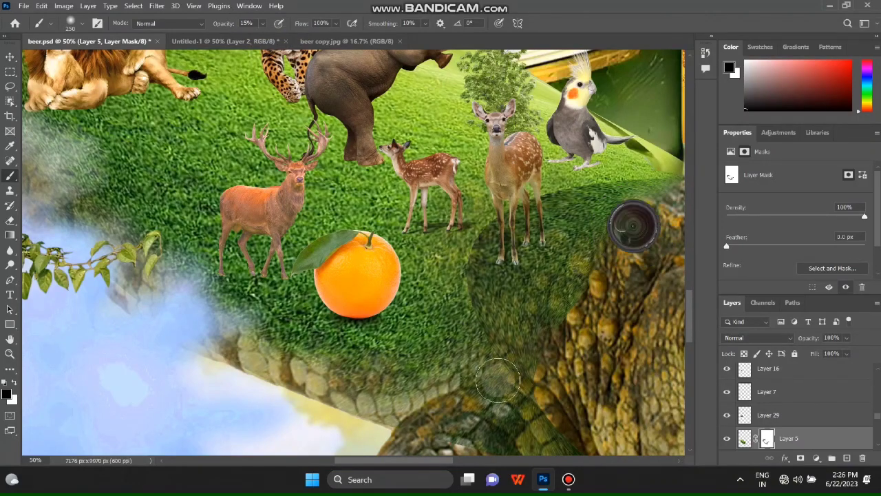
Paint Layer 5's mask in white at 4% opacity along the island edge.
{"action": "scroll", "coordinate": [497, 380], "scroll_direction": "up", "scroll_amount": 1}
{"action": "scroll", "coordinate": [413, 310], "scroll_direction": "left", "scroll_amount": 6}
{"action": "scroll", "coordinate": [278, 242], "scroll_direction": "right", "scroll_amount": 3}
{"action": "scroll", "coordinate": [278, 243], "scroll_direction": "up", "scroll_amount": 2}
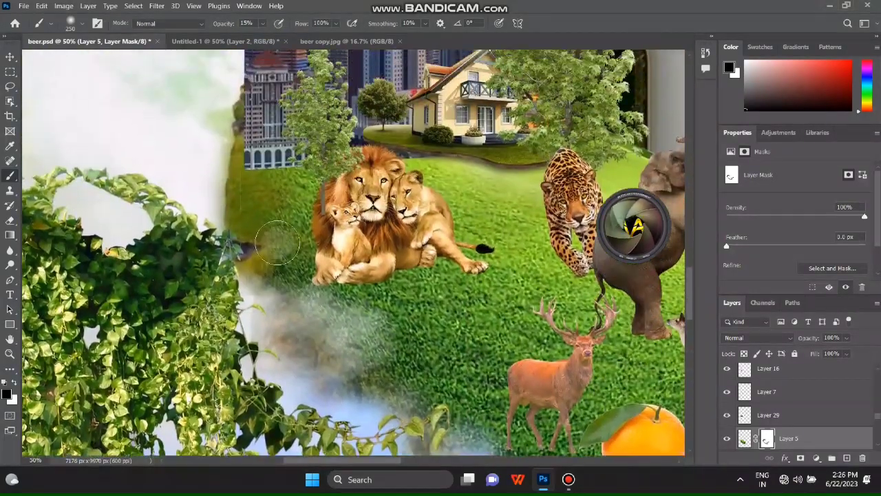
{"action": "scroll", "coordinate": [277, 243], "scroll_direction": "down", "scroll_amount": 1}
{"action": "scroll", "coordinate": [447, 313], "scroll_direction": "down", "scroll_amount": 2}
{"action": "left_click_drag", "start_coordinate": [262, 23], "coordinate": [262, 40]}
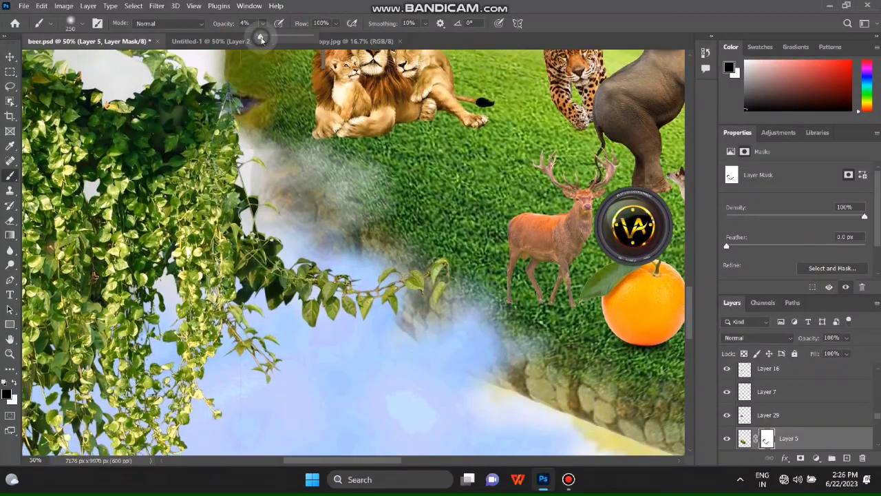
{"action": "left_click", "coordinate": [16, 382]}
{"action": "scroll", "coordinate": [591, 392], "scroll_direction": "down", "scroll_amount": 3}
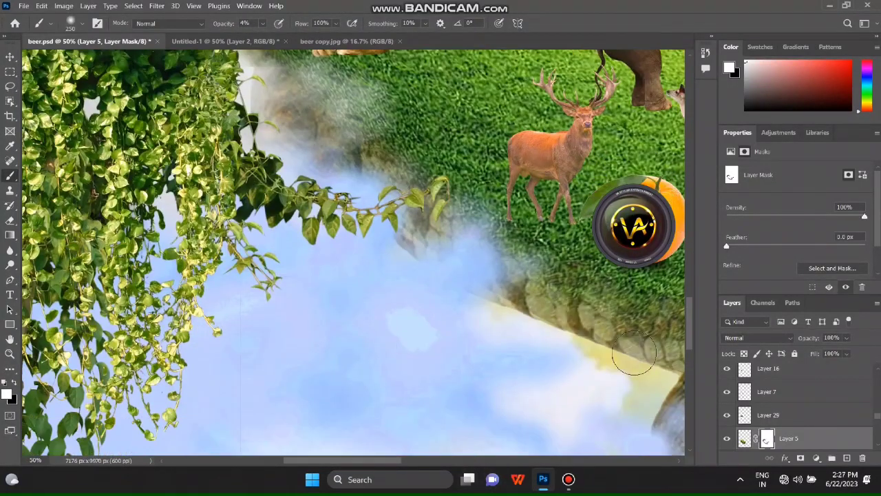
{"action": "left_click_drag", "start_coordinate": [358, 464], "coordinate": [422, 464]}
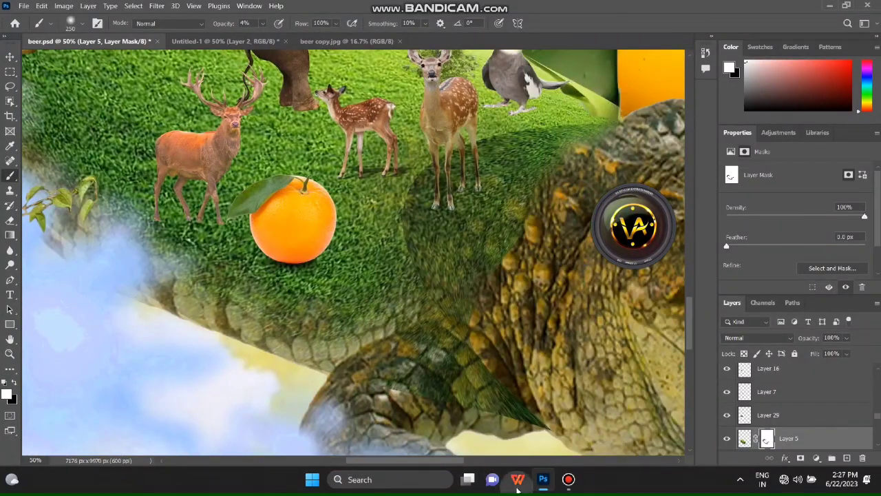
Switch to the Move tool and select Layer 13.
{"action": "scroll", "coordinate": [304, 343], "scroll_direction": "left", "scroll_amount": 4}
{"action": "scroll", "coordinate": [98, 230], "scroll_direction": "up", "scroll_amount": 9}
{"action": "scroll", "coordinate": [98, 230], "scroll_direction": "up", "scroll_amount": 1}
{"action": "key", "text": "v"}
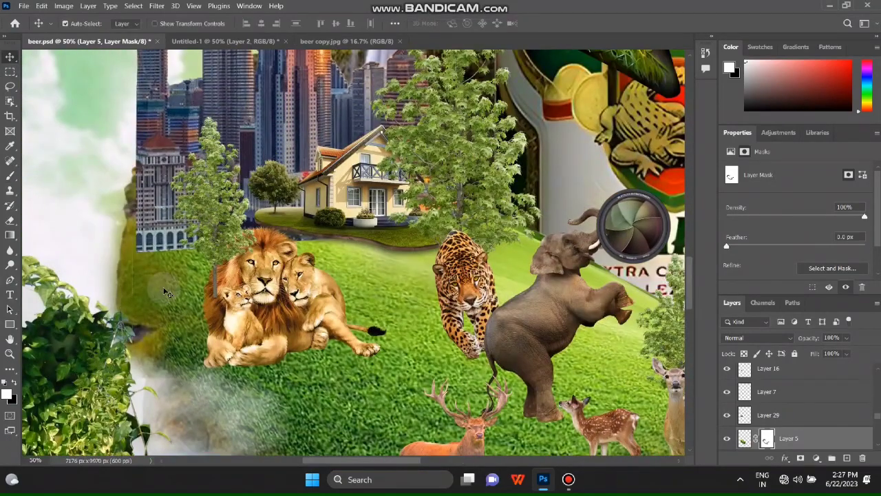
{"action": "scroll", "coordinate": [792, 413], "scroll_direction": "down", "scroll_amount": 2}
{"action": "left_click", "coordinate": [792, 439]}
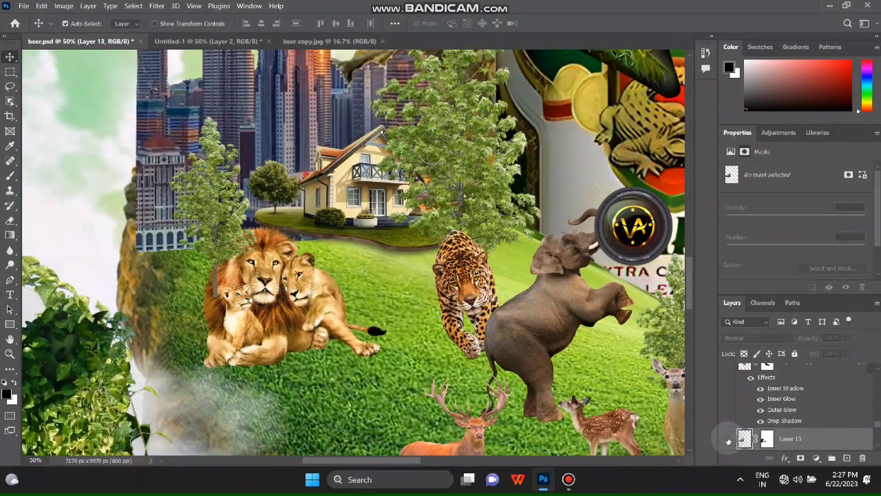
Add a layer mask to Layer 13 and set a white brush for painting it.
{"action": "left_click", "coordinate": [800, 457]}
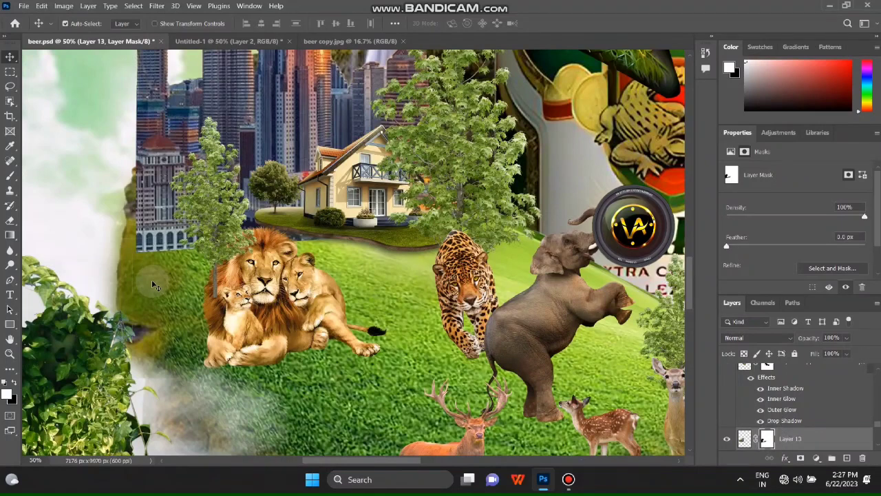
{"action": "key", "text": "b"}
{"action": "key", "text": "x"}
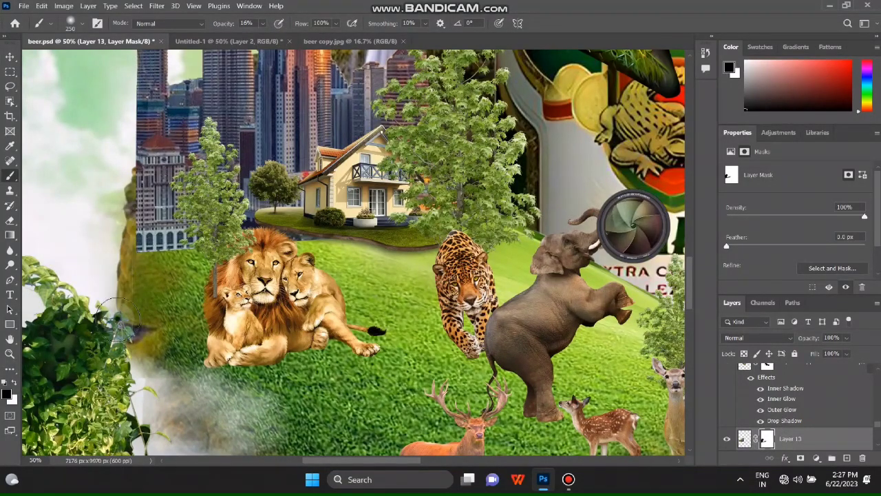
{"action": "scroll", "coordinate": [380, 329], "scroll_direction": "down", "scroll_amount": 3}
{"action": "scroll", "coordinate": [380, 329], "scroll_direction": "down", "scroll_amount": 5}
{"action": "scroll", "coordinate": [380, 328], "scroll_direction": "up", "scroll_amount": 2}
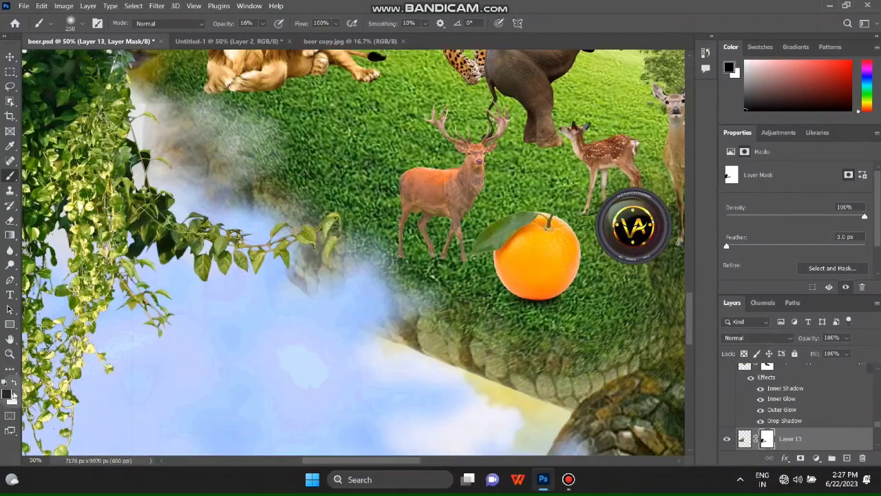
{"action": "left_click", "coordinate": [12, 388]}
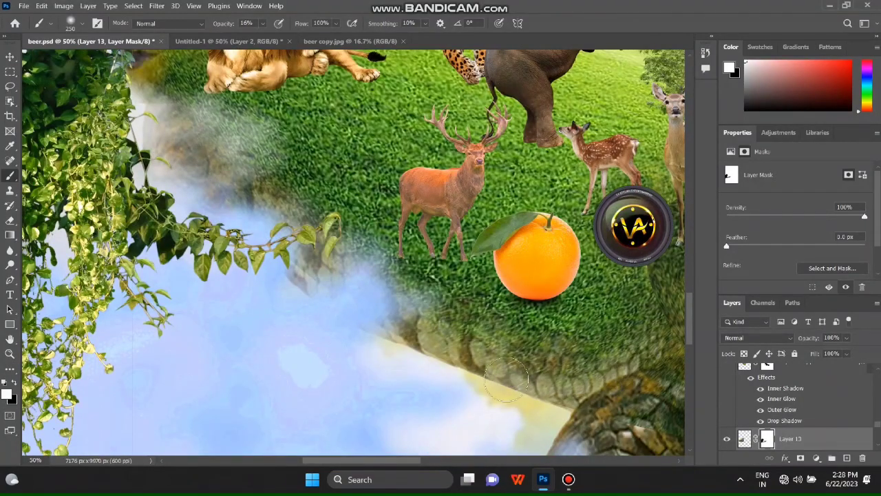
Scroll through the poster and select Layer 5.
{"action": "scroll", "coordinate": [482, 345], "scroll_direction": "up", "scroll_amount": 1}
{"action": "scroll", "coordinate": [263, 185], "scroll_direction": "down", "scroll_amount": 2}
{"action": "scroll", "coordinate": [258, 213], "scroll_direction": "down", "scroll_amount": 2}
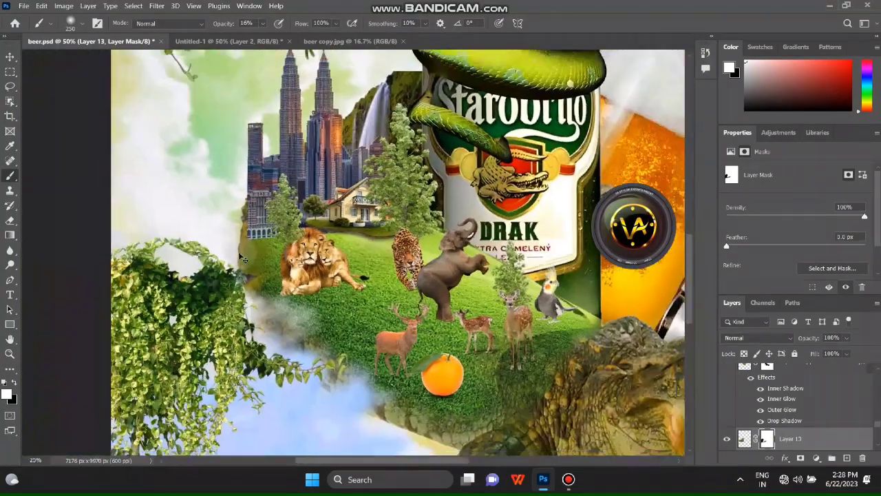
{"action": "scroll", "coordinate": [255, 234], "scroll_direction": "down", "scroll_amount": 1}
{"action": "scroll", "coordinate": [252, 252], "scroll_direction": "up", "scroll_amount": 2}
{"action": "left_click", "coordinate": [252, 252], "text": "ctrl"}
Paint Layer 5's mask in white along the crocodile's shell edge, previewing the mask overlay.
{"action": "scroll", "coordinate": [252, 252], "scroll_direction": "up", "scroll_amount": 1}
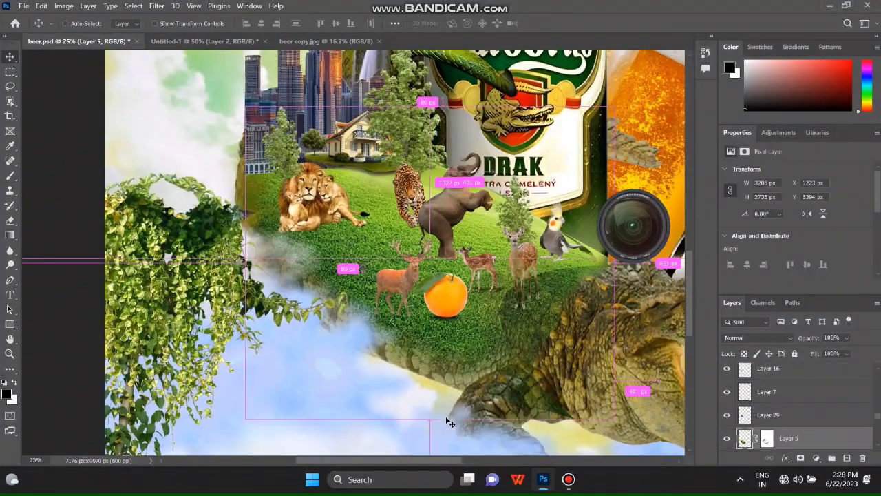
{"action": "scroll", "coordinate": [386, 365], "scroll_direction": "down", "scroll_amount": 5}
{"action": "left_click", "coordinate": [768, 437]}
{"action": "key", "text": "x"}
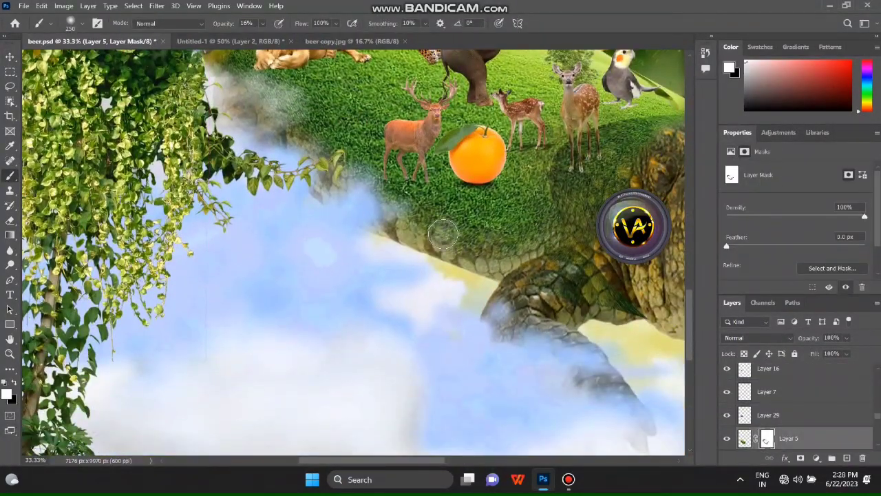
{"action": "left_click_drag", "start_coordinate": [443, 234], "coordinate": [539, 238]}
{"action": "key", "text": "x"}
{"action": "key", "text": "backslash"}
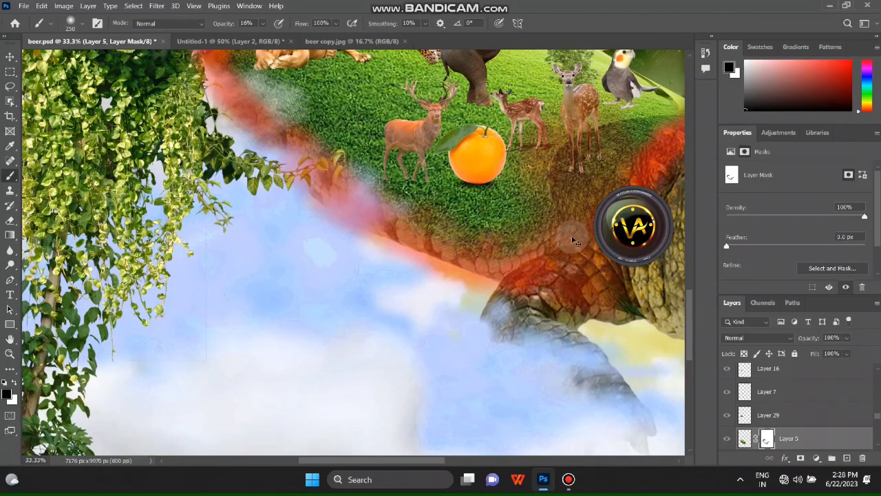
{"action": "key", "text": "v"}
{"action": "key", "text": "backslash"}
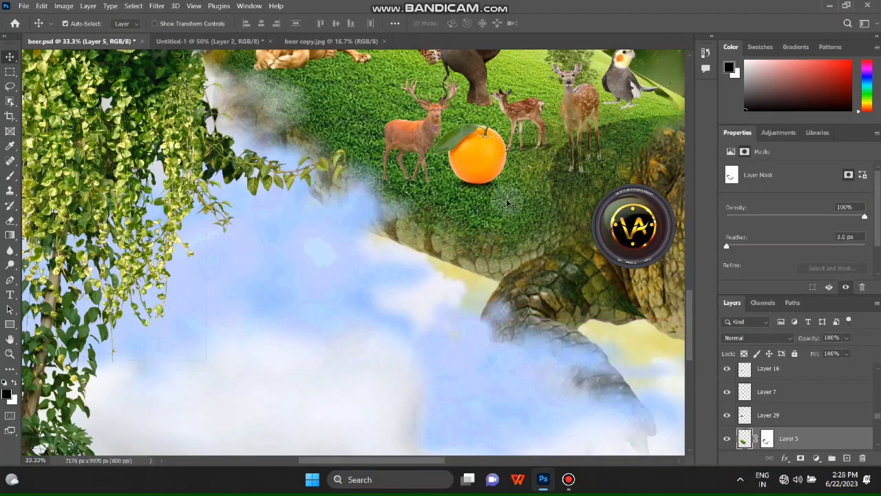
{"action": "key", "text": "b"}
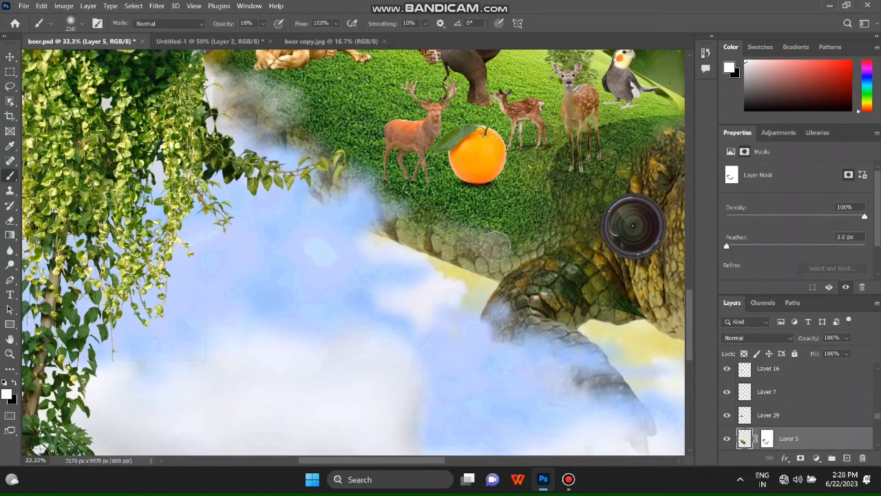
Paint Layer 5's mask in black over the haze beside the grass.
{"action": "left_click", "coordinate": [767, 438]}
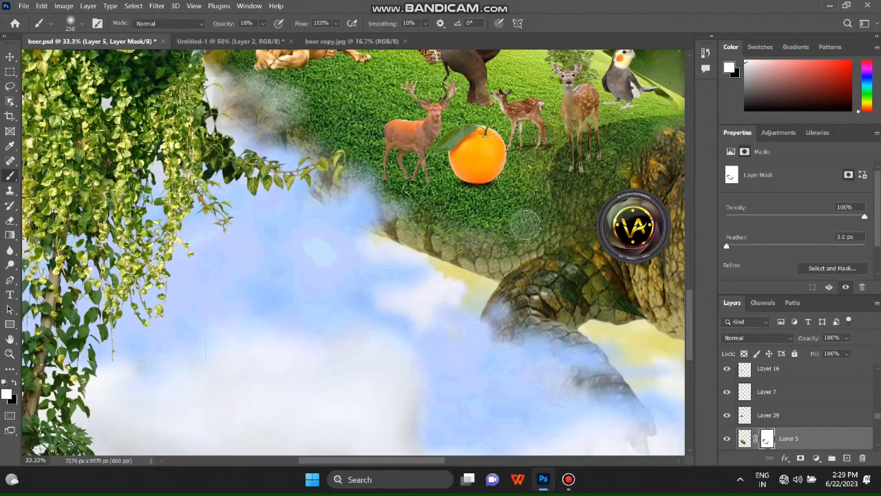
{"action": "scroll", "coordinate": [526, 224], "scroll_direction": "down", "scroll_amount": 1}
{"action": "scroll", "coordinate": [537, 226], "scroll_direction": "down", "scroll_amount": 1}
{"action": "scroll", "coordinate": [549, 227], "scroll_direction": "up", "scroll_amount": 1}
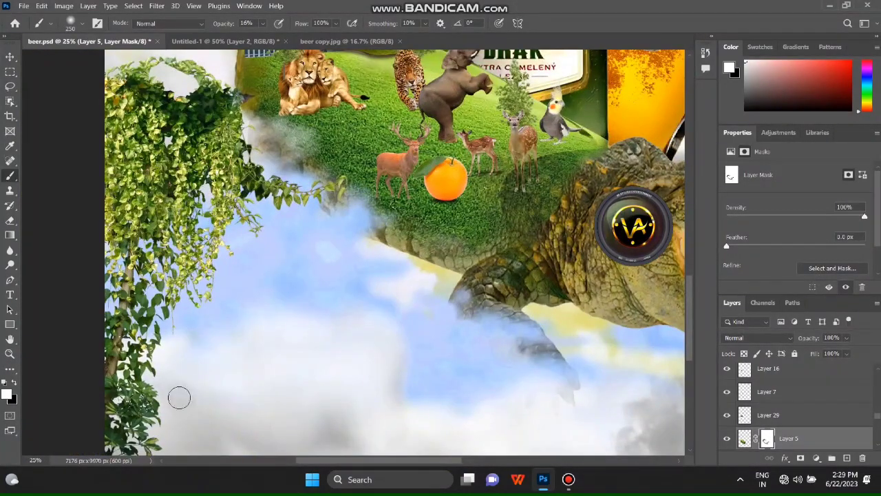
{"action": "key", "text": "x"}
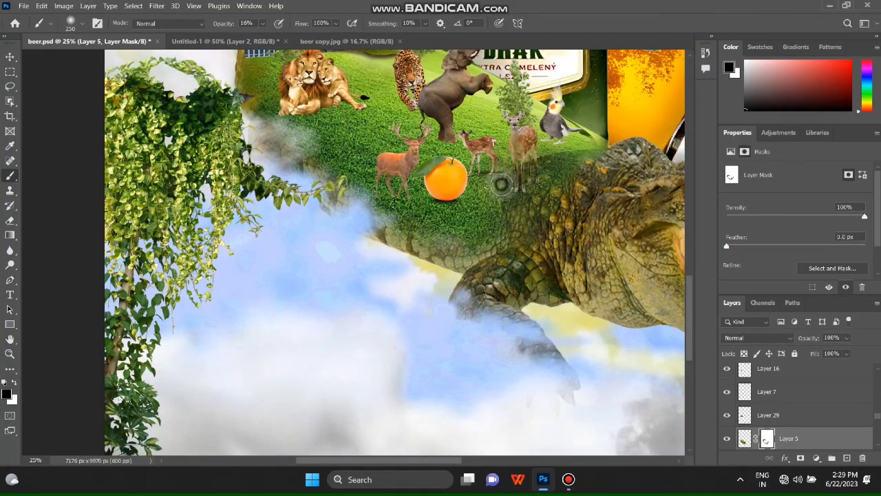
{"action": "key", "text": "ctrl+0"}
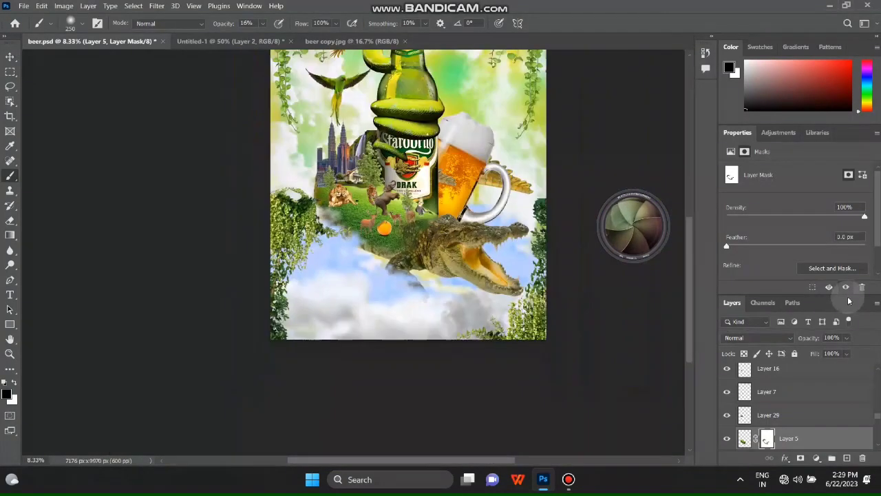
{"action": "key", "text": "ctrl+plus"}
{"action": "key", "text": "ctrl+plus"}
{"action": "key", "text": "ctrl+plus"}
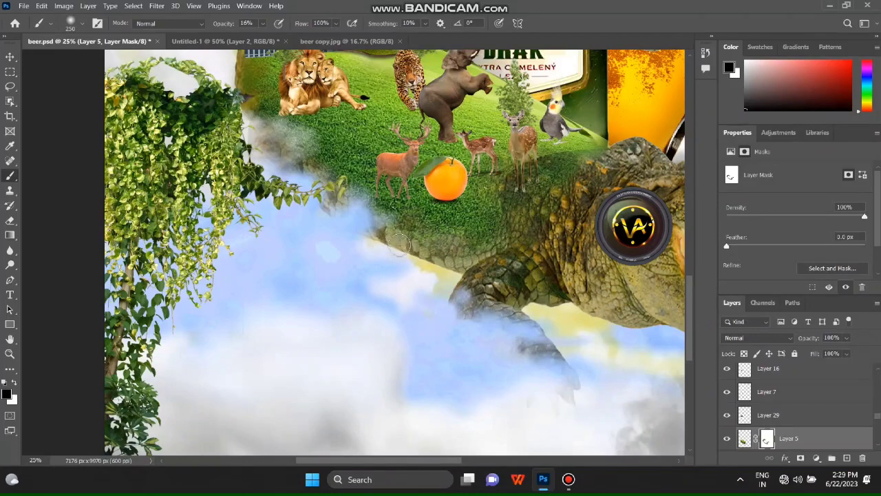
{"action": "scroll", "coordinate": [394, 252], "scroll_direction": "up", "scroll_amount": 2}
{"action": "left_click_drag", "start_coordinate": [254, 157], "coordinate": [290, 240]}
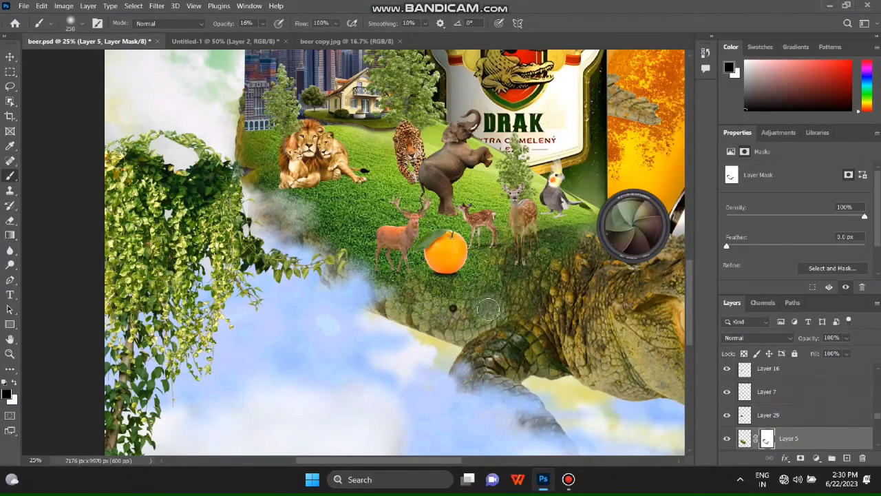
Save the poster document with Ctrl+S.
{"action": "key", "text": "ctrl+minus"}
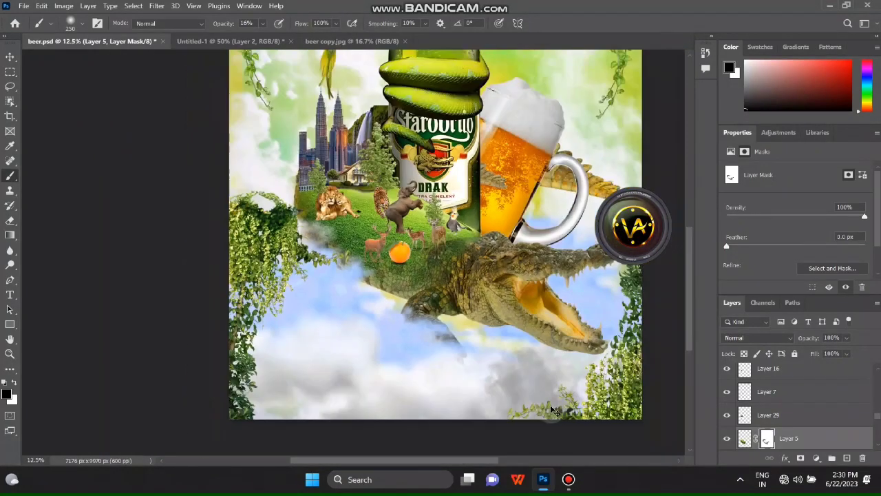
{"action": "left_click", "coordinate": [24, 6]}
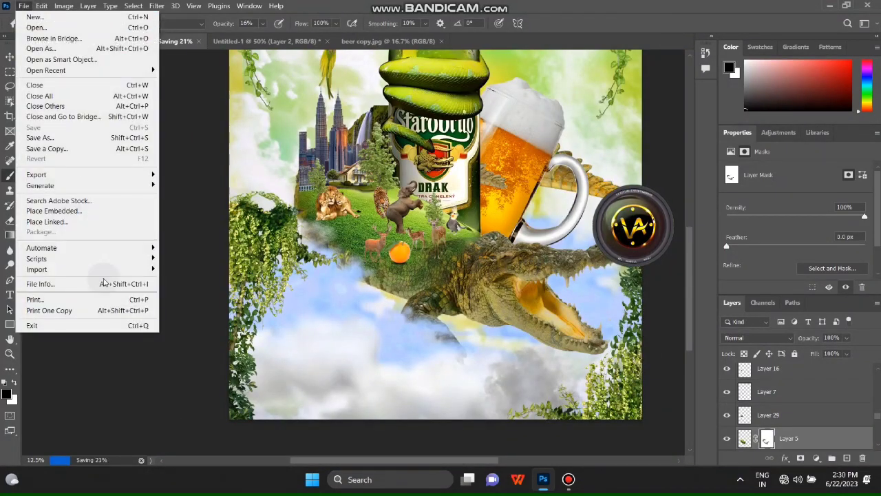
{"action": "key", "text": "ctrl+s"}
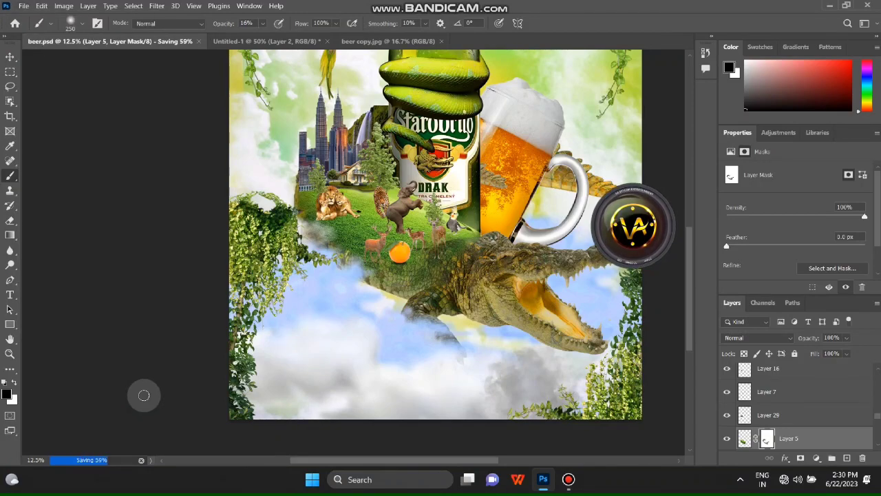
{"action": "key", "text": "ctrl+plus"}
{"action": "key", "text": "ctrl+plus"}
{"action": "key", "text": "ctrl+plus"}
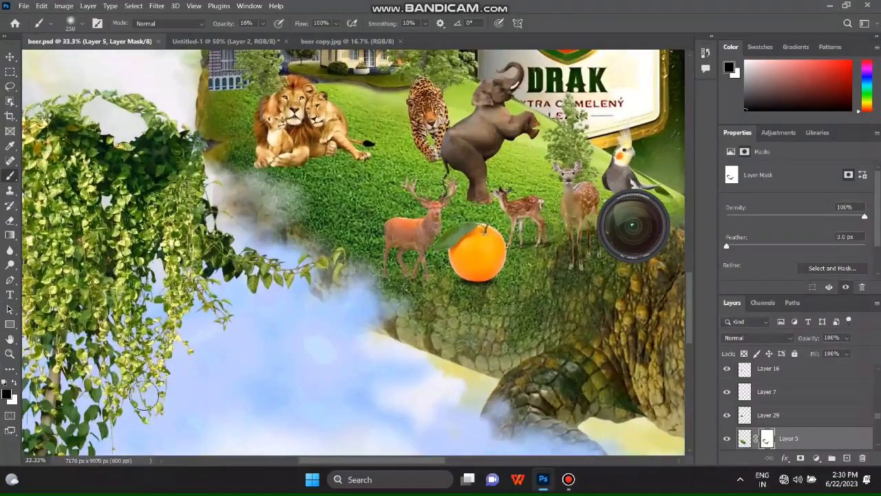
{"action": "key", "text": "ctrl+minus"}
{"action": "key", "text": "ctrl+minus"}
{"action": "key", "text": "ctrl+minus"}
{"action": "key", "text": "ctrl+minus"}
Save a copy of the poster in JPEG format.
{"action": "left_click", "coordinate": [24, 5]}
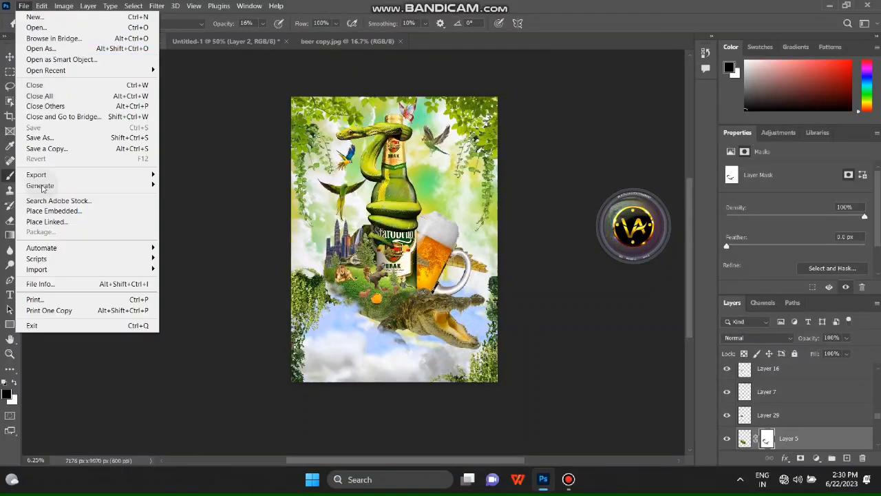
{"action": "left_click", "coordinate": [42, 135]}
{"action": "left_click", "coordinate": [285, 365]}
{"action": "left_click", "coordinate": [478, 258]}
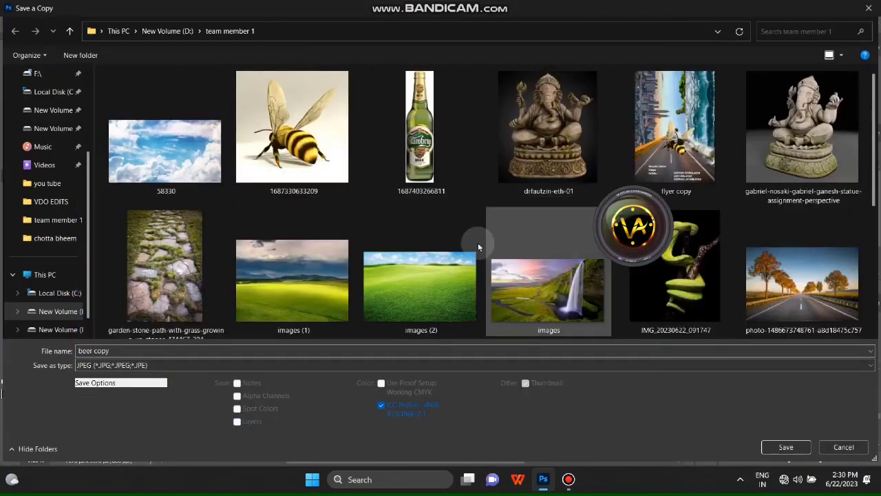
{"action": "scroll", "coordinate": [477, 242], "scroll_direction": "down", "scroll_amount": 5}
{"action": "scroll", "coordinate": [482, 206], "scroll_direction": "up", "scroll_amount": 3}
{"action": "left_click", "coordinate": [786, 447]}
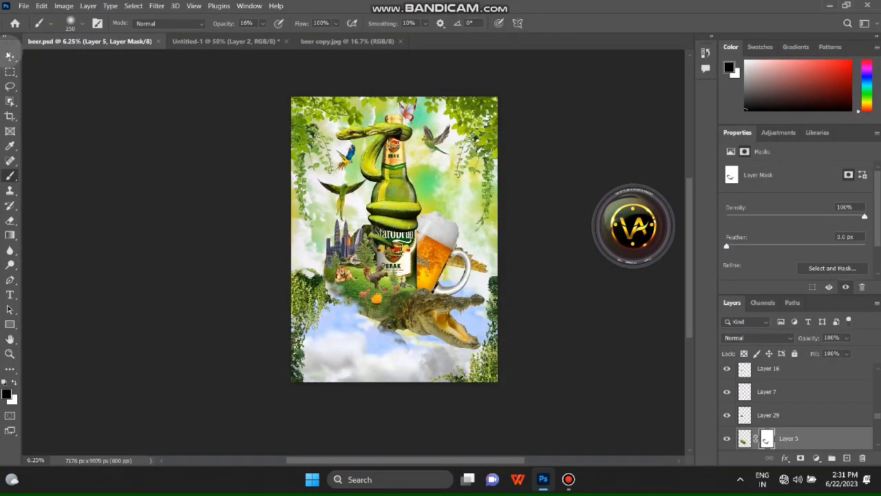
Retry the JPEG copy after it fails with a could-not-save error.
{"action": "left_click", "coordinate": [24, 6]}
{"action": "left_click", "coordinate": [46, 148]}
{"action": "left_click", "coordinate": [206, 365]}
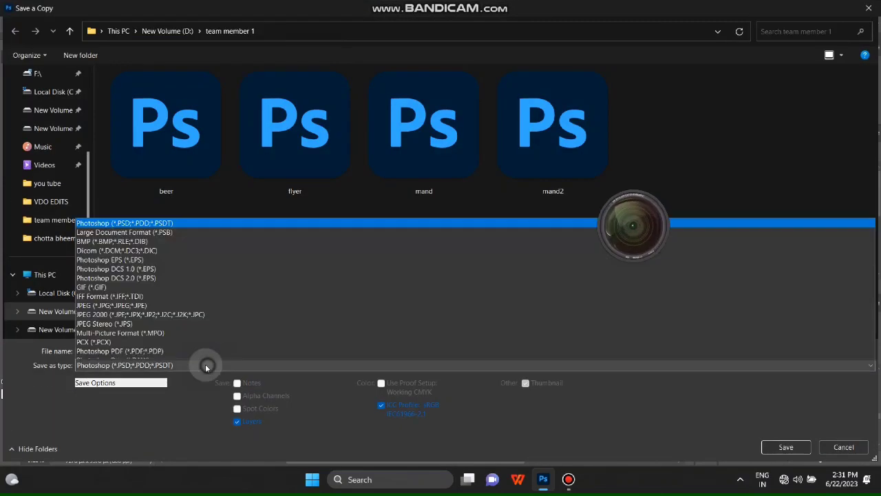
{"action": "left_click", "coordinate": [138, 305]}
{"action": "left_click", "coordinate": [786, 447]}
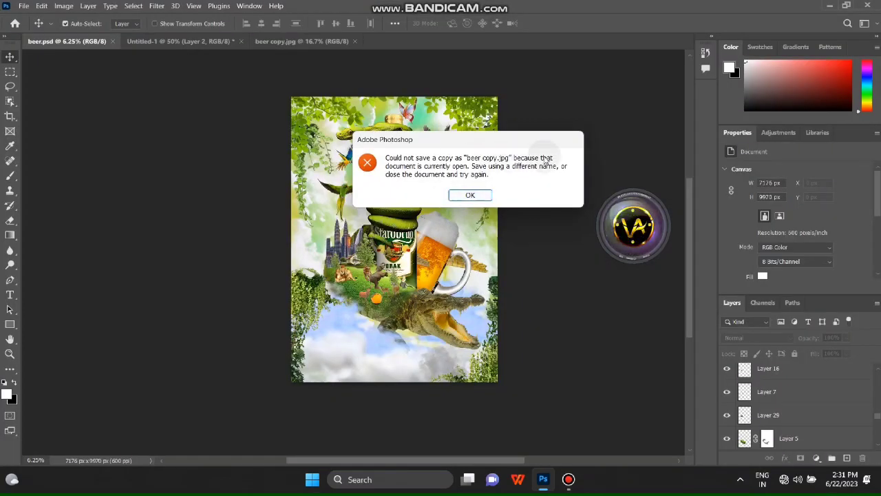
{"action": "key", "text": "Return"}
Save the copy as beer.jpg and accept the JPEG quality options.
{"action": "left_click", "coordinate": [23, 6]}
{"action": "left_click", "coordinate": [46, 148]}
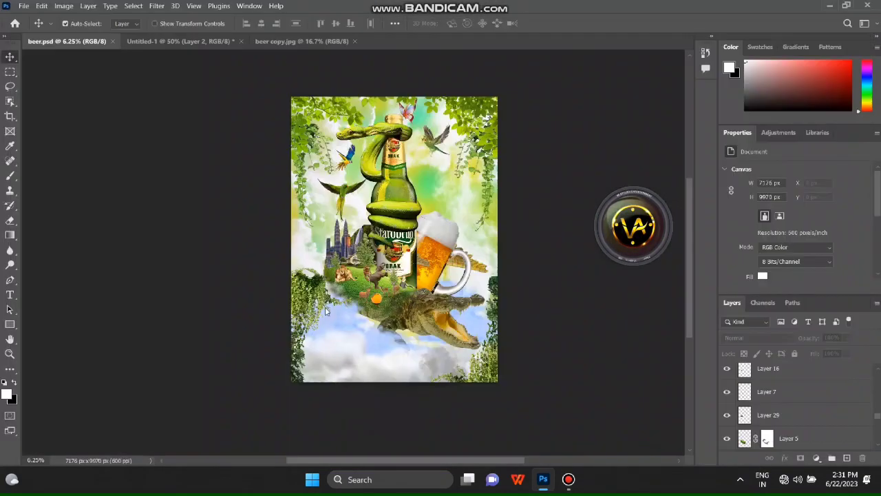
{"action": "left_click", "coordinate": [138, 365]}
{"action": "left_click", "coordinate": [115, 235]}
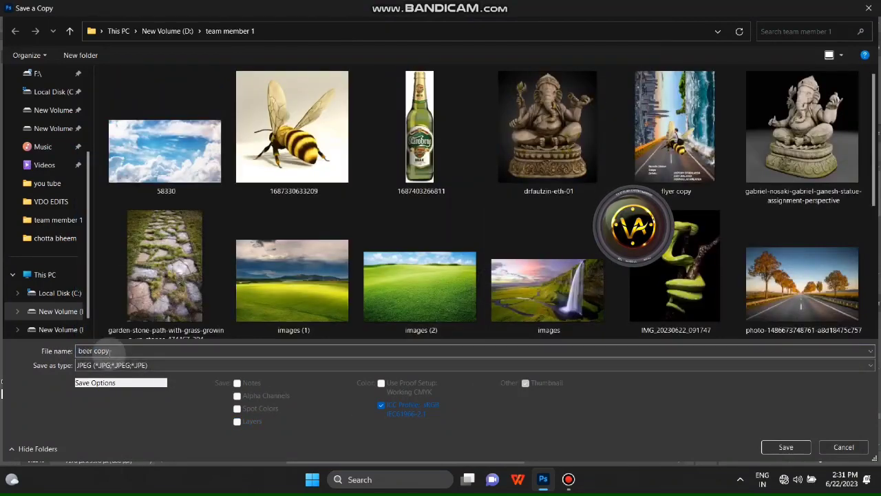
{"action": "left_click", "coordinate": [785, 446]}
{"action": "left_click", "coordinate": [504, 108]}
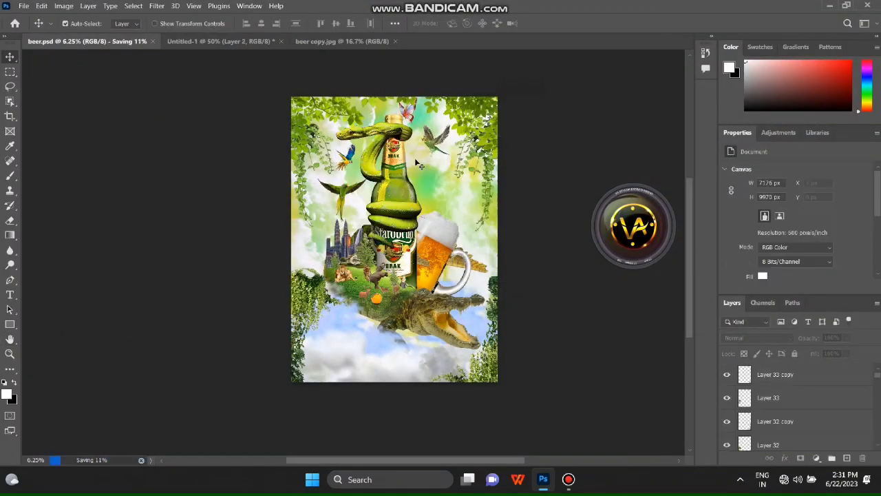
Minimise Photoshop and open the team member 1 folder in File Explorer.
{"action": "left_click", "coordinate": [831, 4]}
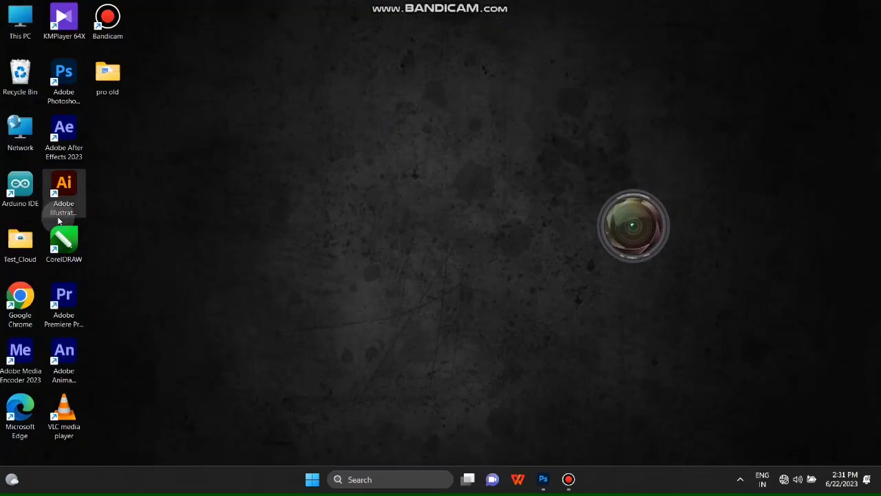
{"action": "double_click", "coordinate": [9, 18]}
{"action": "double_click", "coordinate": [305, 117]}
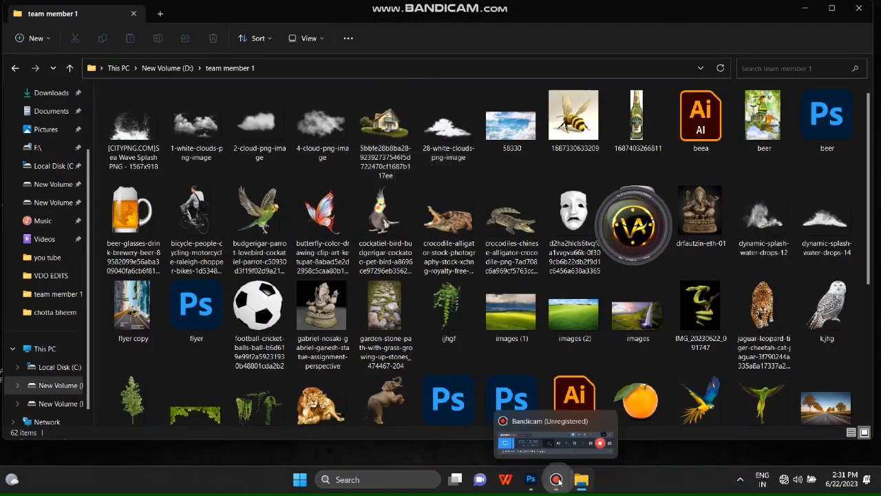